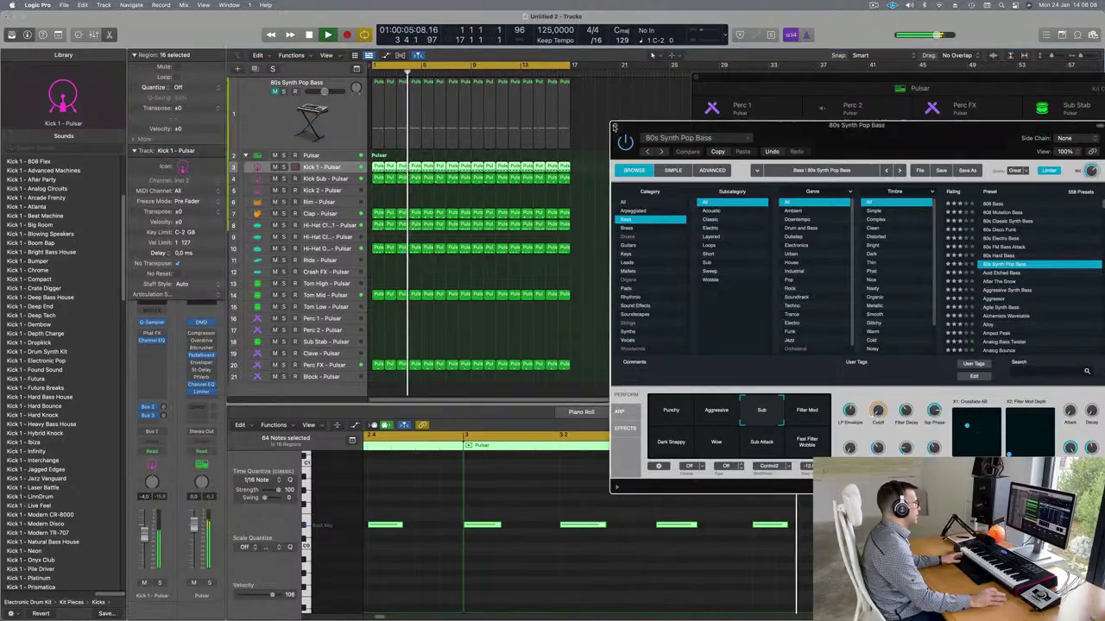
Step: Solo the Kick 1, Kick Sub, Clap and Hi-Hat Closed 1 tracks one after another to audition the drum layers
click(335, 178)
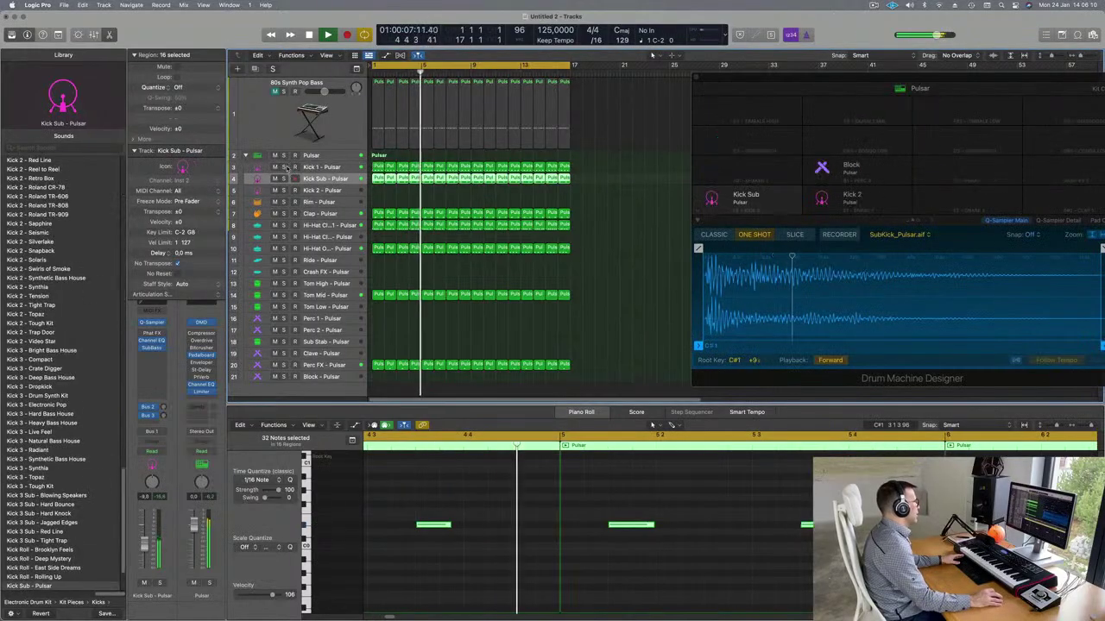
key(s)
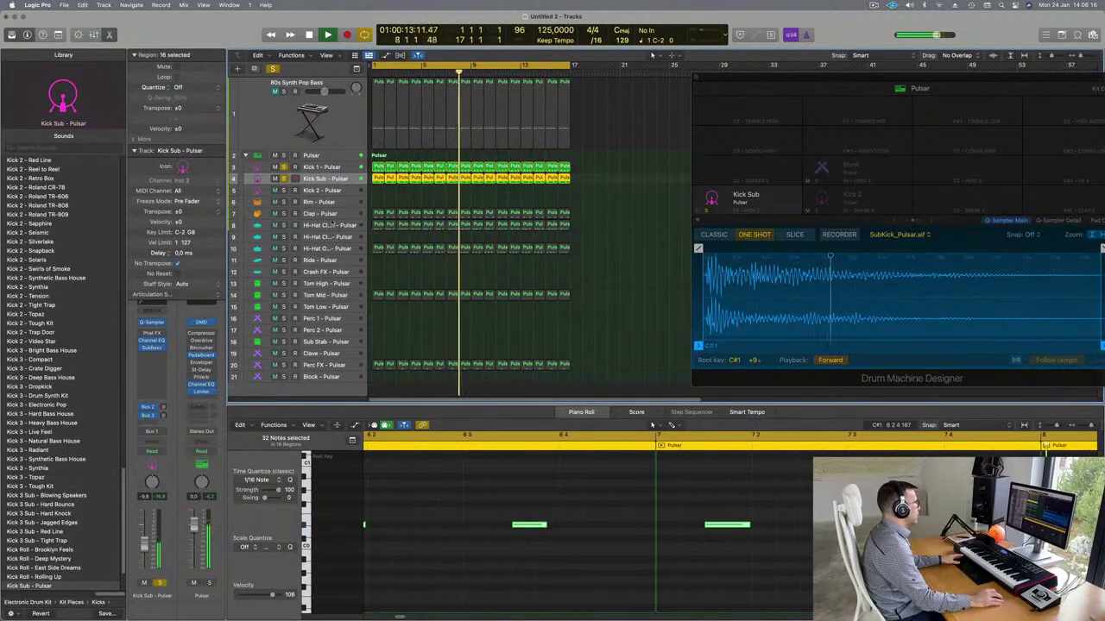
click(291, 216)
click(284, 213)
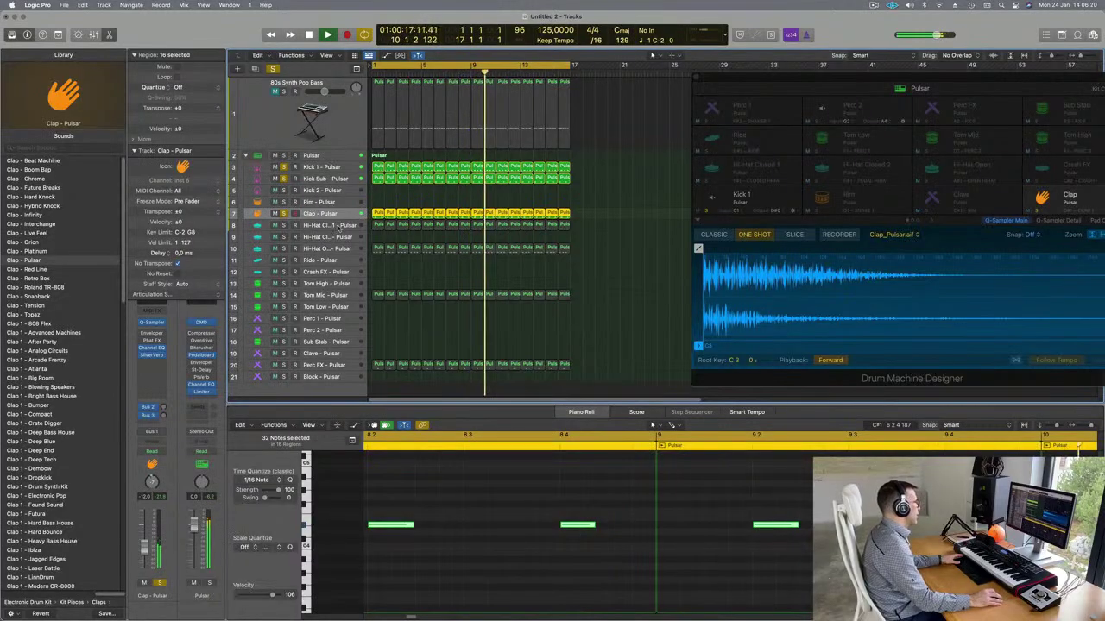
click(338, 226)
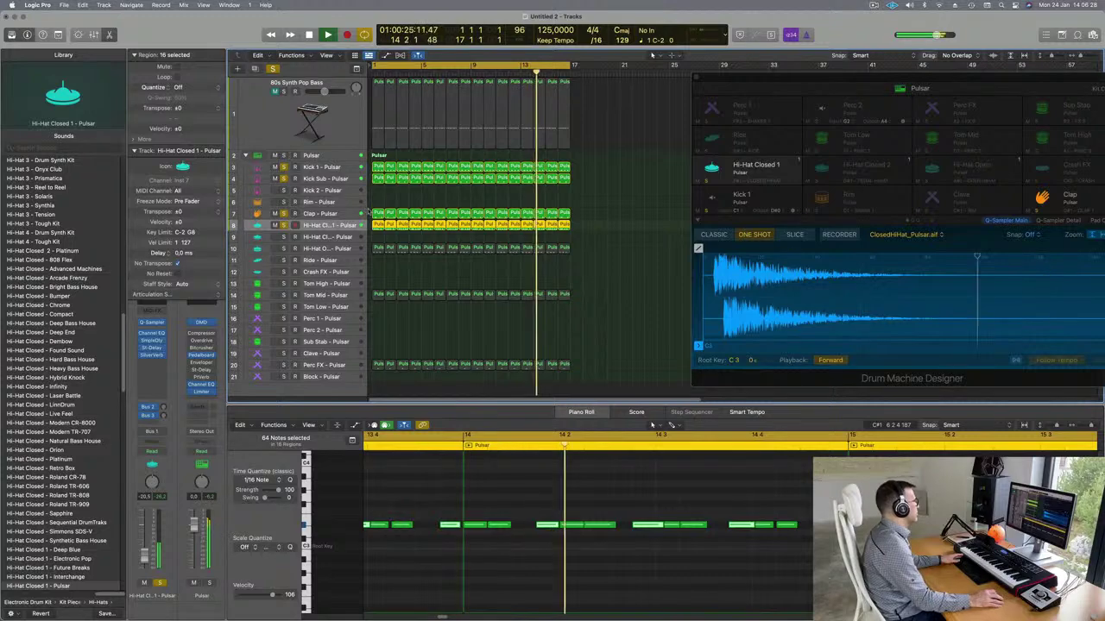
click(552, 514)
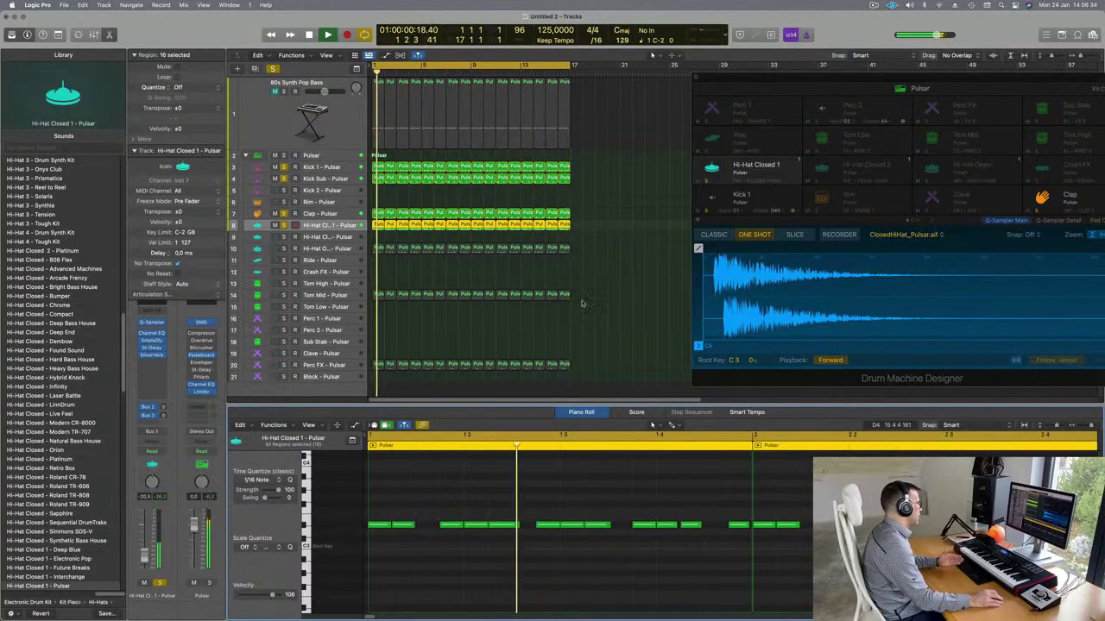
Step: Add the Hi-Hat Open, Tom Mid and Perc FX tracks to the soloed drum layers to audition them together
click(283, 248)
click(324, 248)
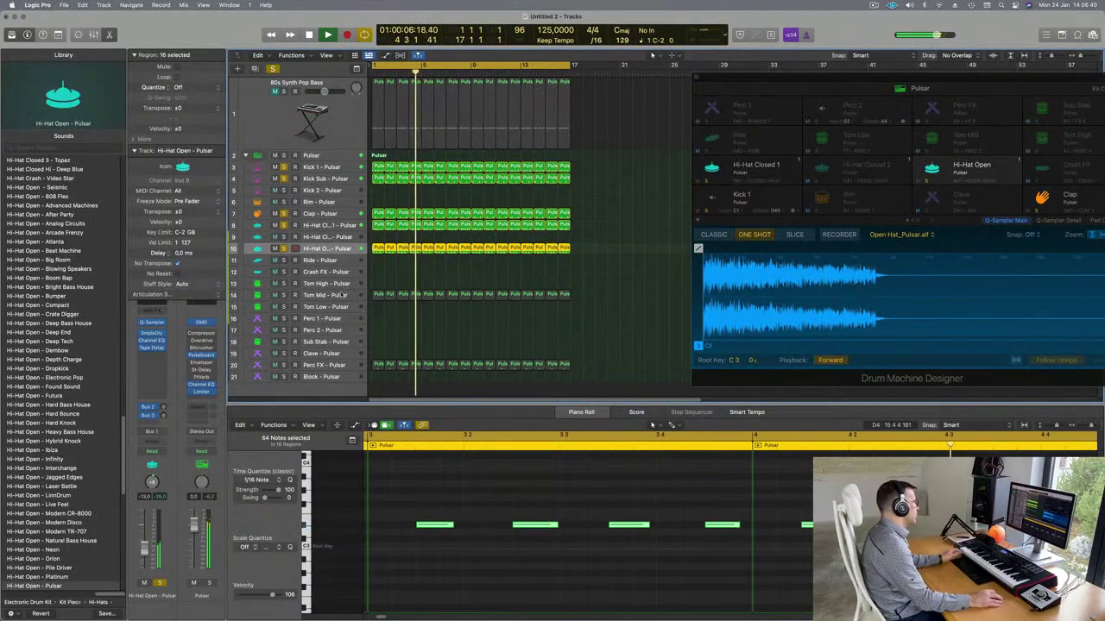
click(324, 295)
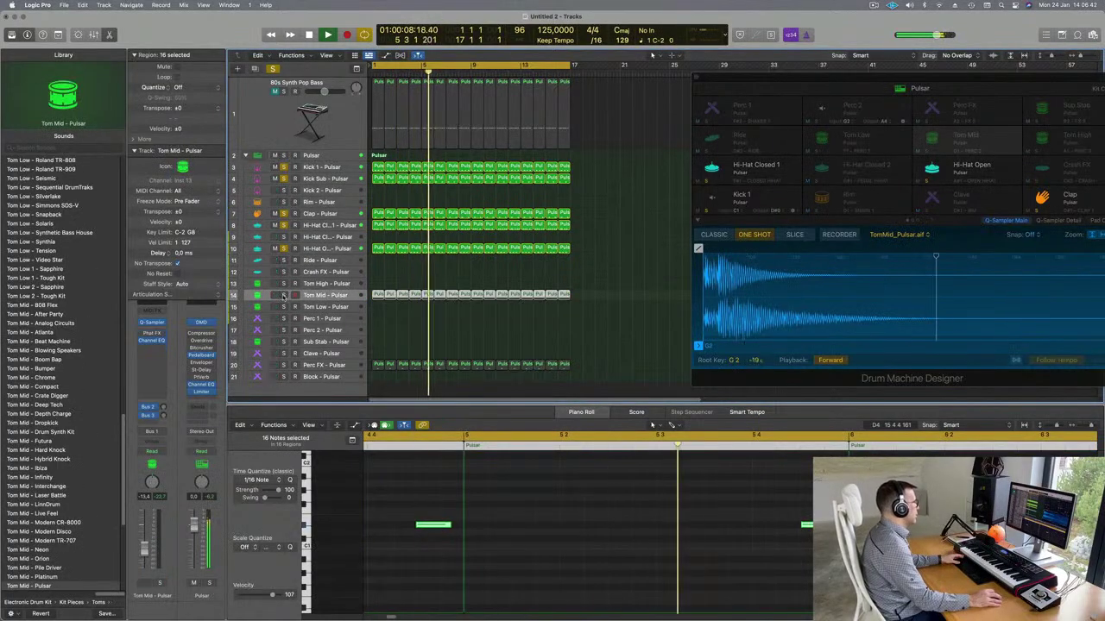
click(283, 296)
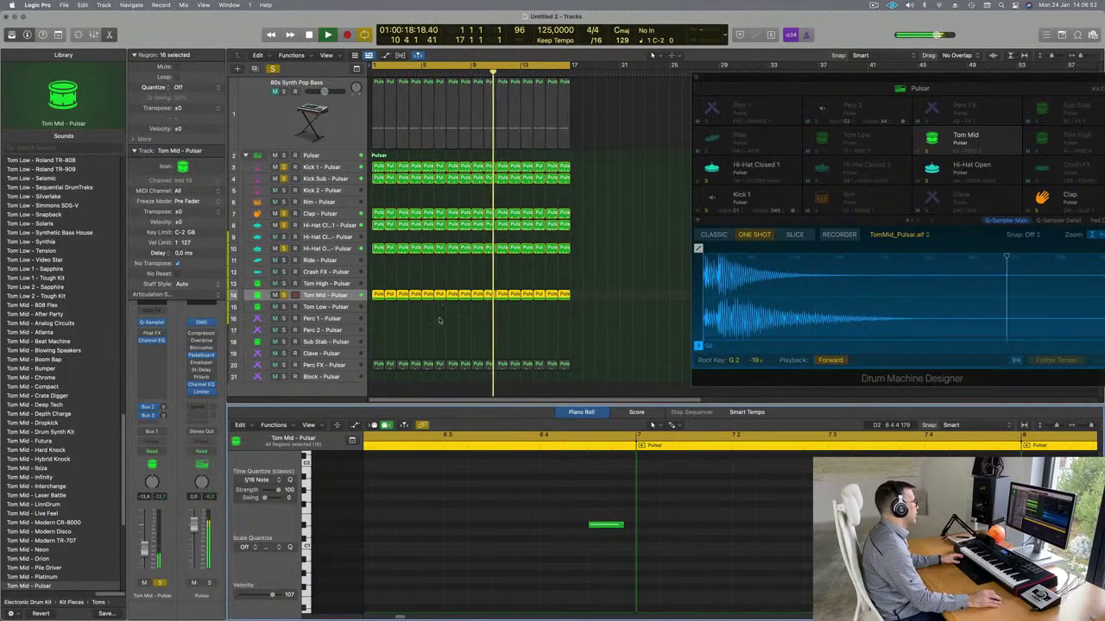
scroll(438, 321, down, 1)
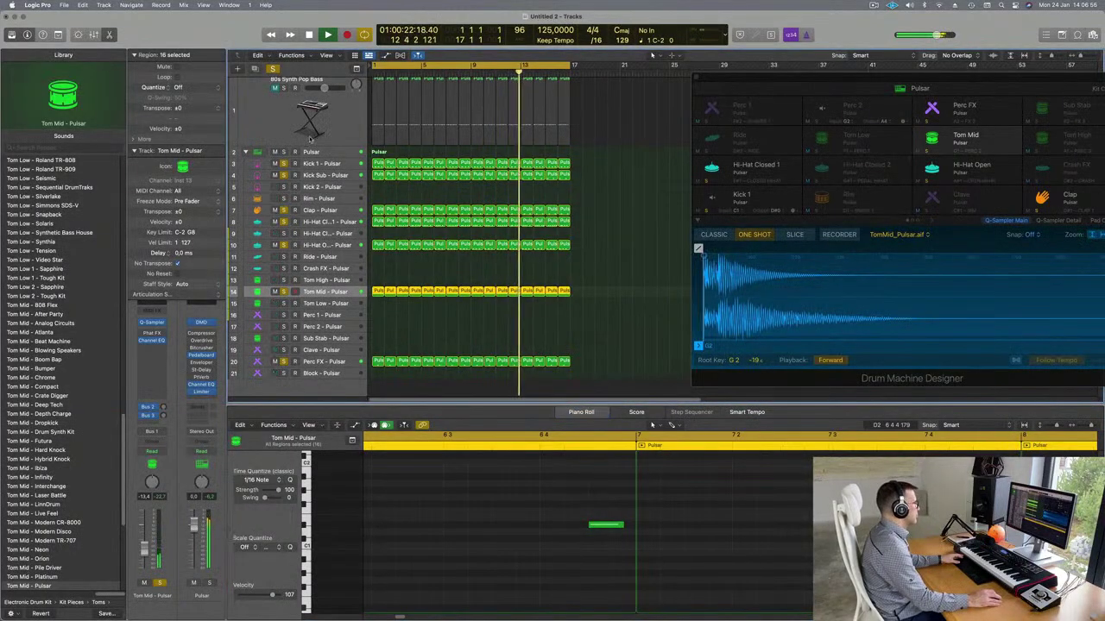
scroll(312, 130, up, 1)
Step: Clear all solos, unmute the 80s Synth Pop Bass and play the full arrangement from the start with the drum plug-in window closed
click(273, 68)
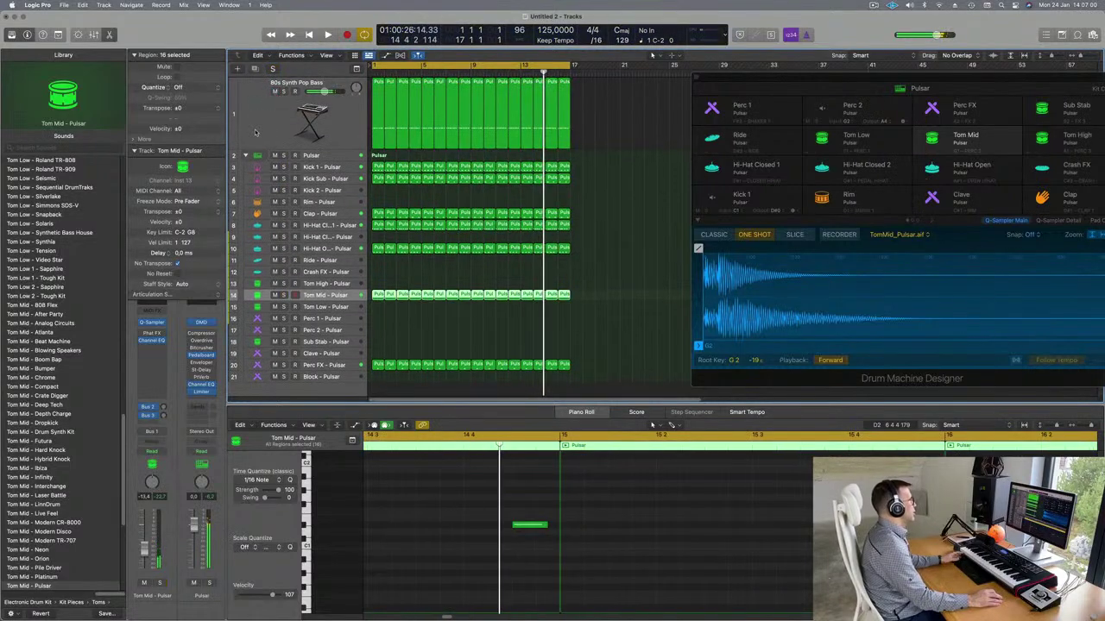
key(Return)
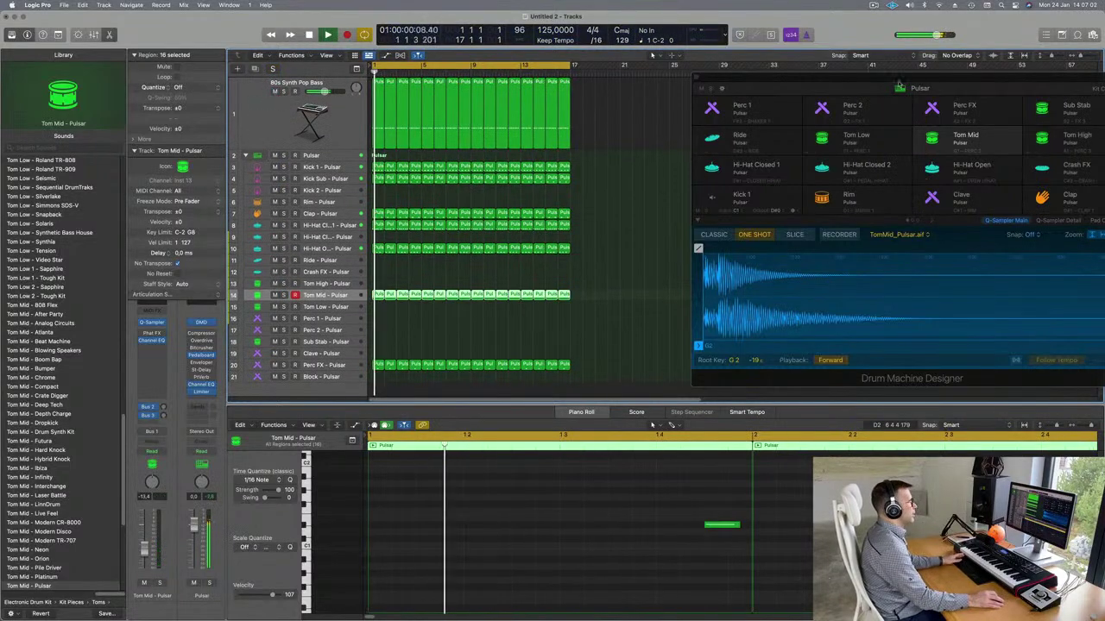
click(696, 77)
click(259, 157)
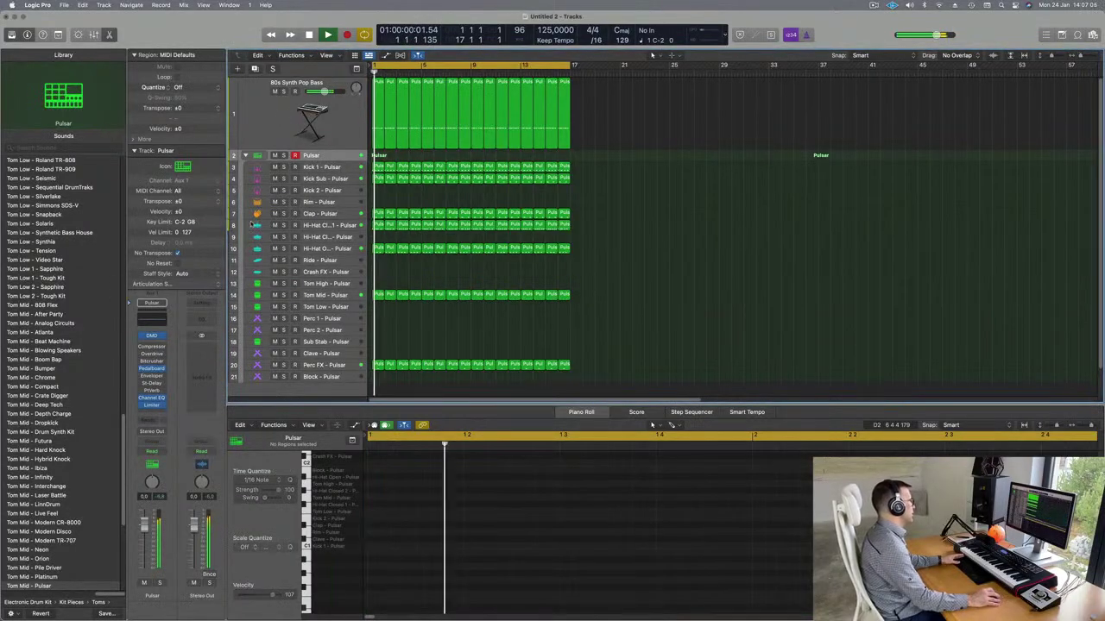
Step: Add a Channel EQ to the 80s Synth Pop Bass track and adjust the gain of its 75 Hz band
click(257, 106)
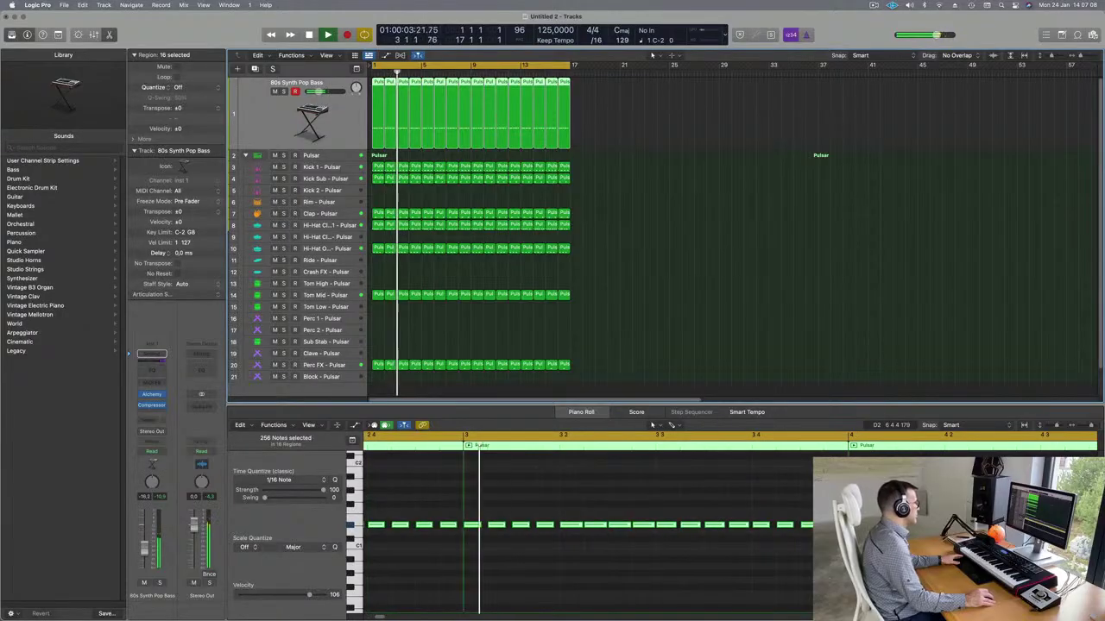
key(Return)
click(154, 368)
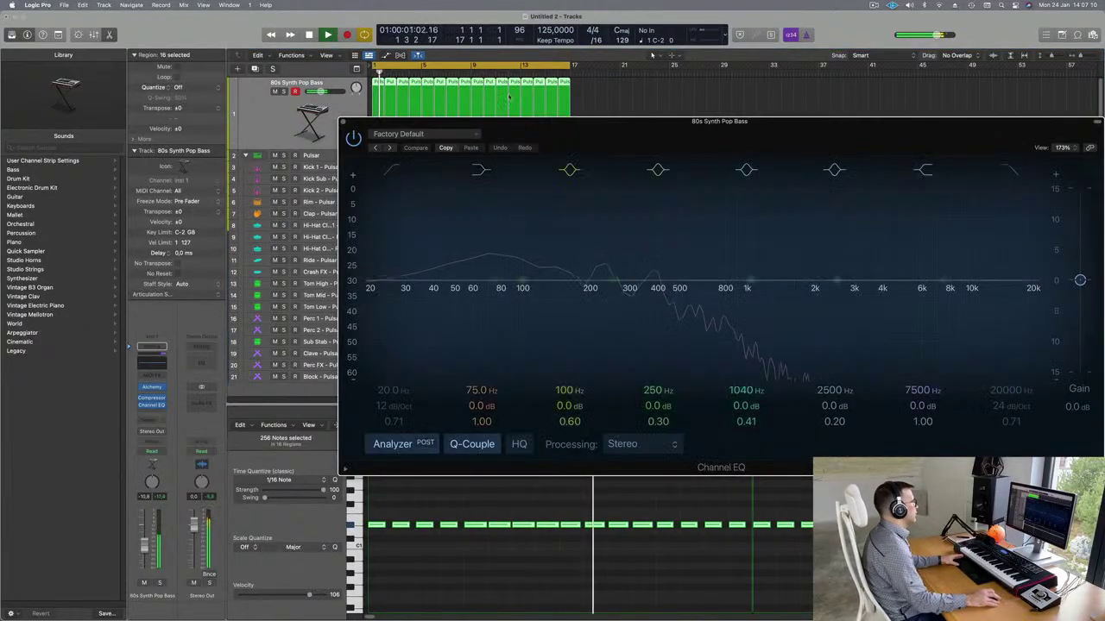
drag(476, 405, 462, 367)
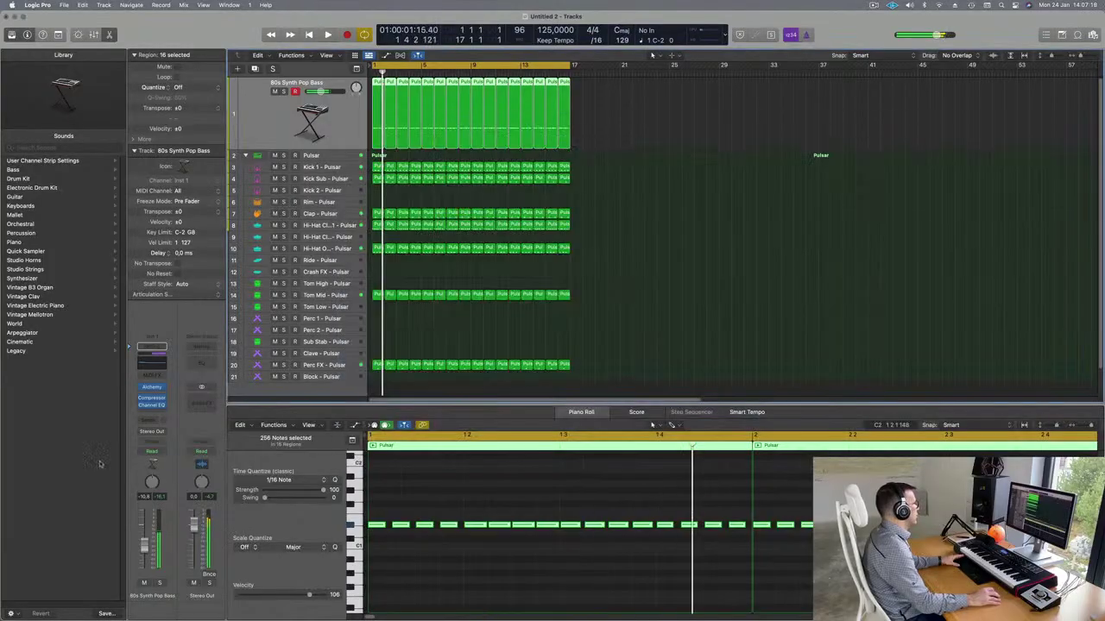
key(space)
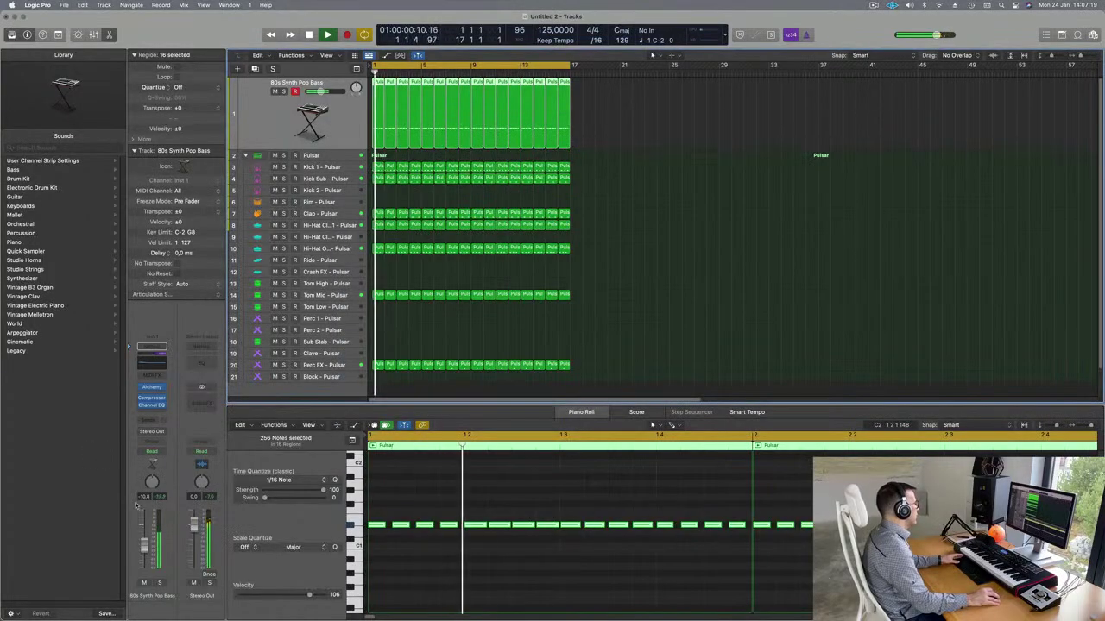
Step: Check the Compressor on the bass track during playback, close it and replay the arrangement from the start
click(152, 399)
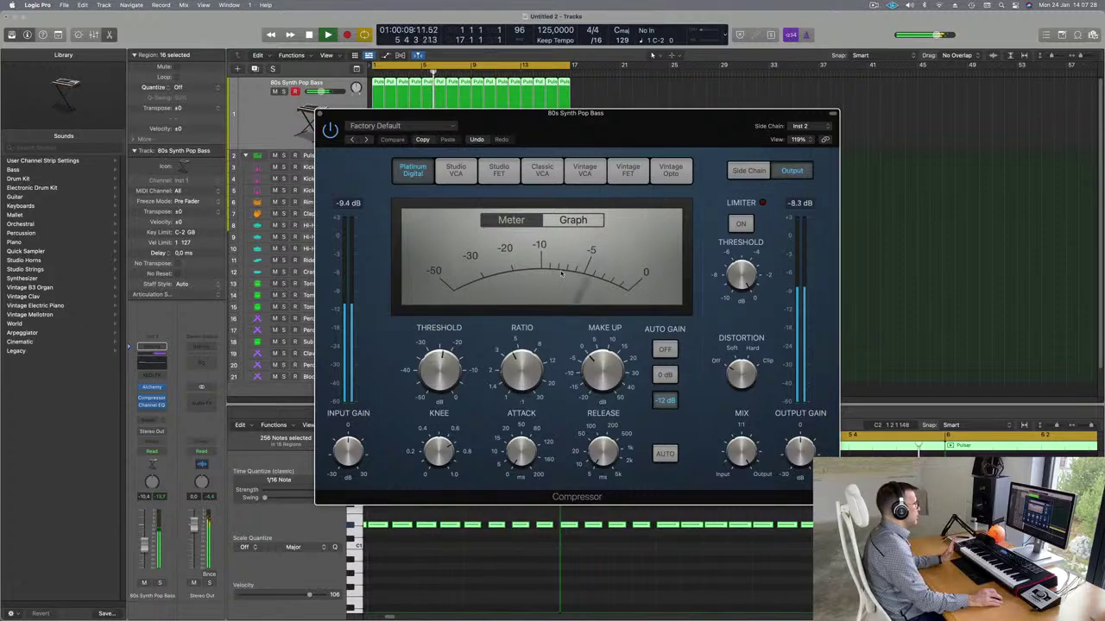
click(320, 114)
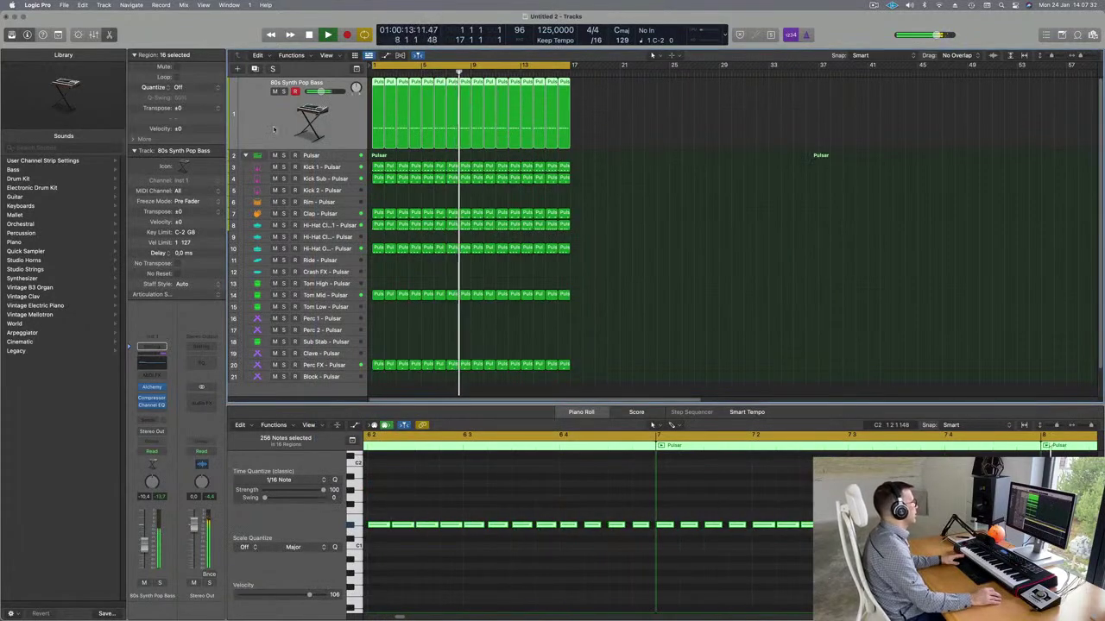
key(Return)
key(Return)
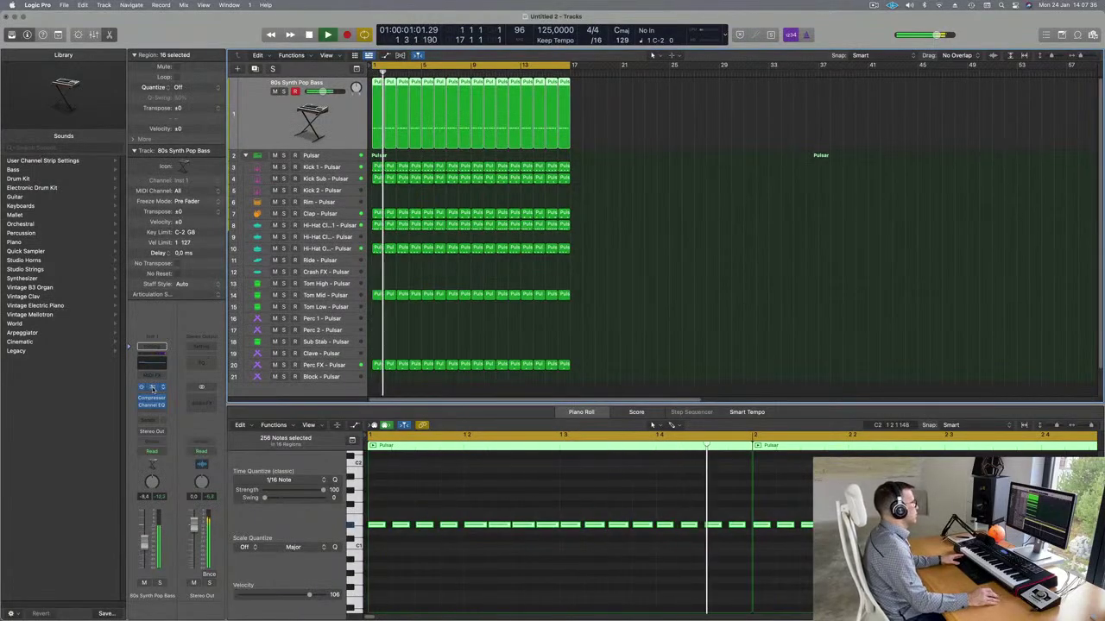
Step: Open the bass track's Alchemy synth and adjust its LP Envelope and Filter Decay while the loop plays
click(152, 388)
drag(886, 136, 602, 140)
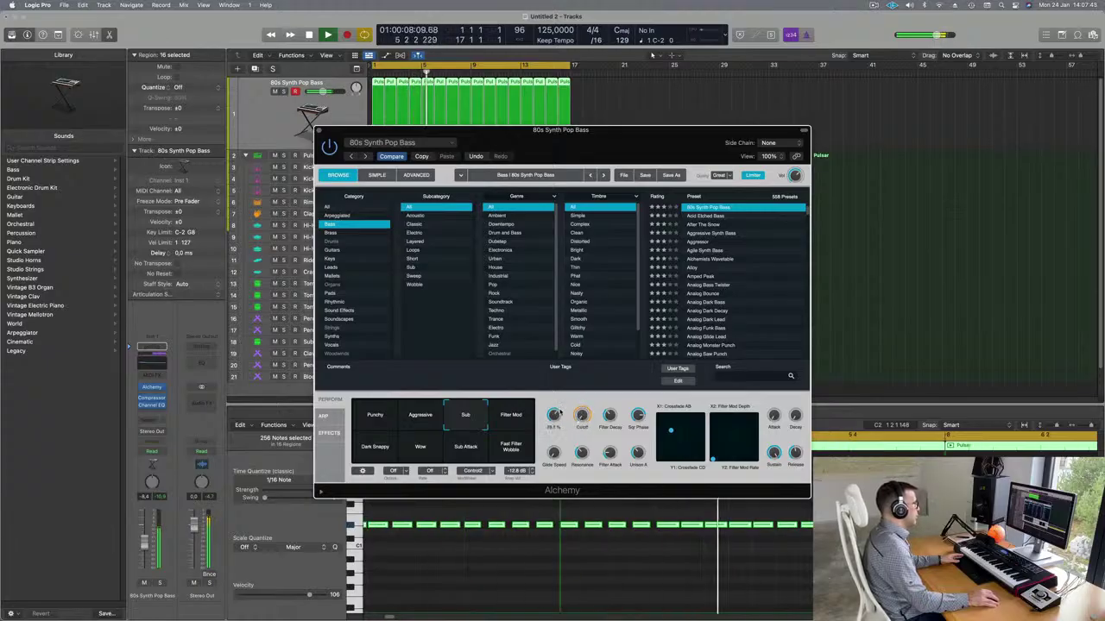
mouse_move(611, 417)
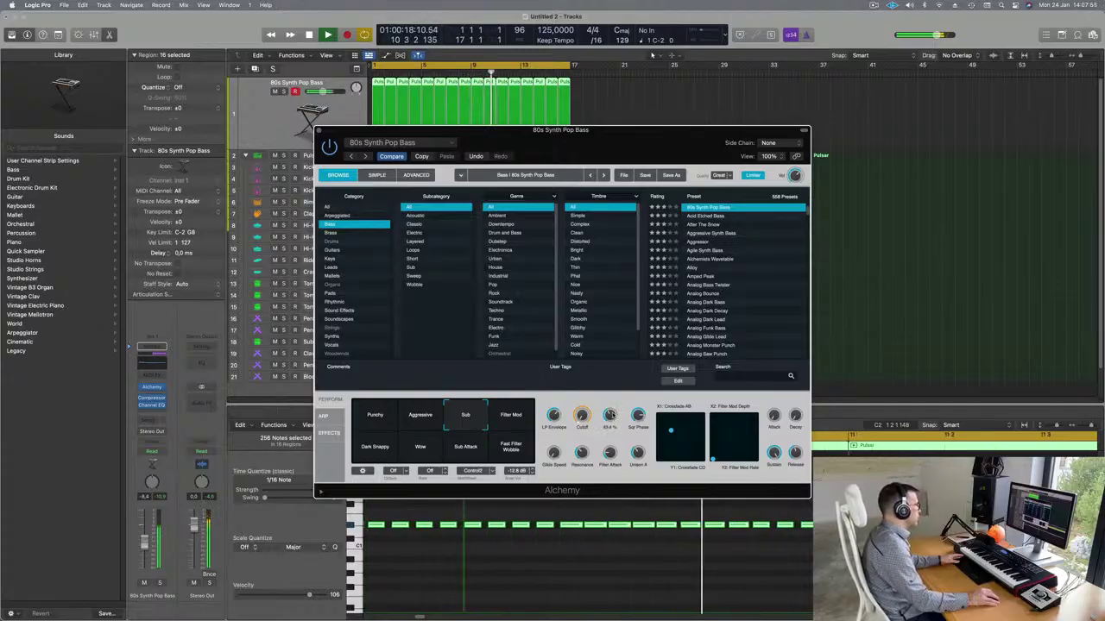
drag(561, 129, 589, 172)
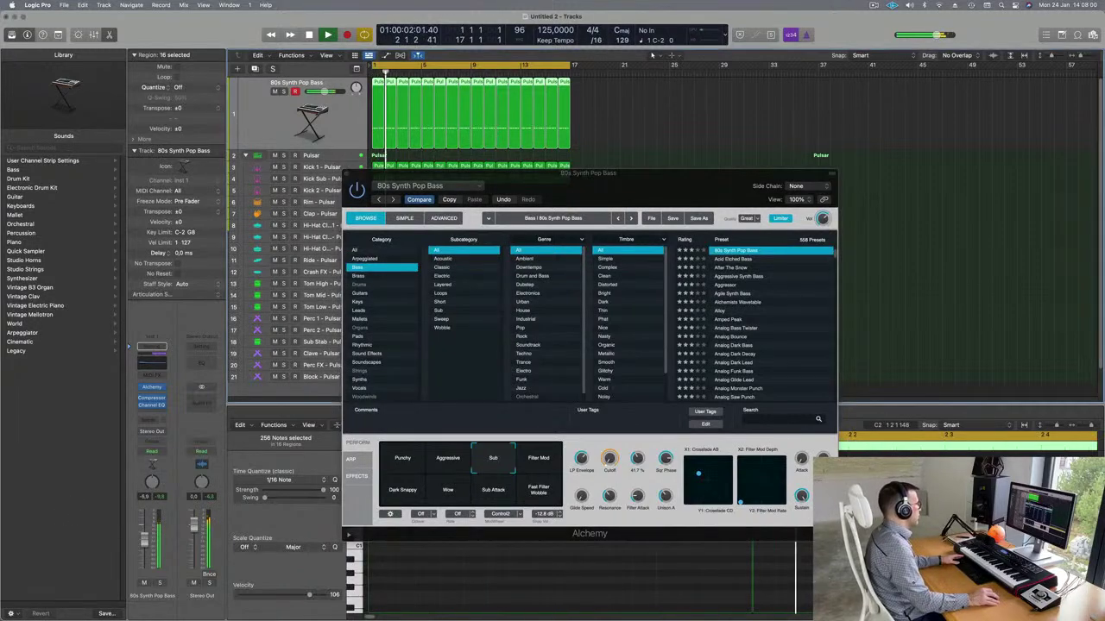
drag(559, 192, 611, 162)
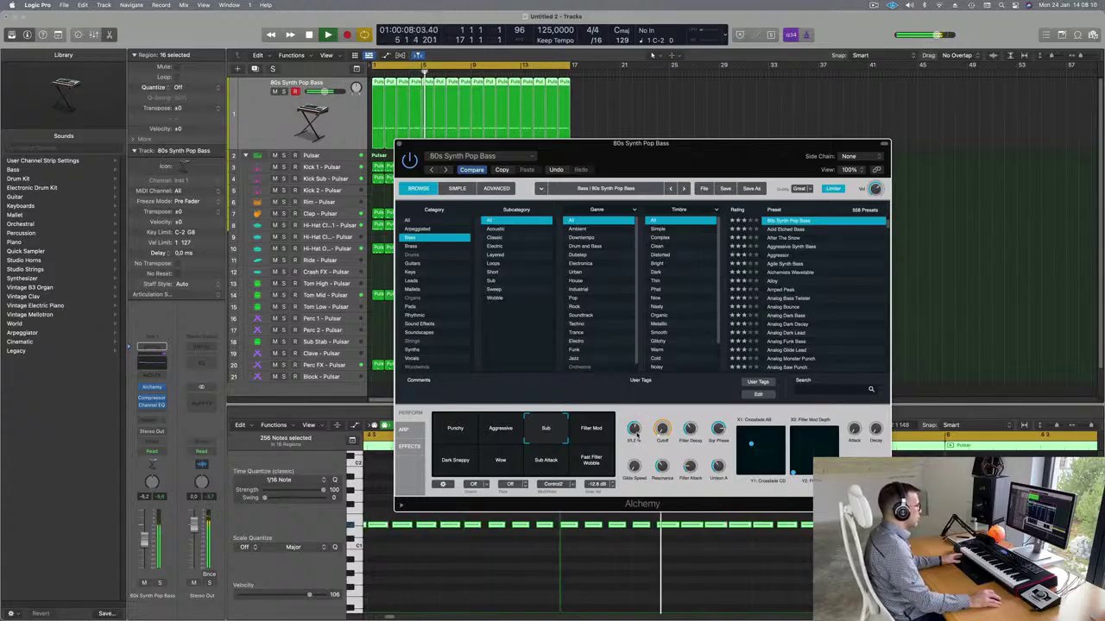
drag(704, 143, 877, 85)
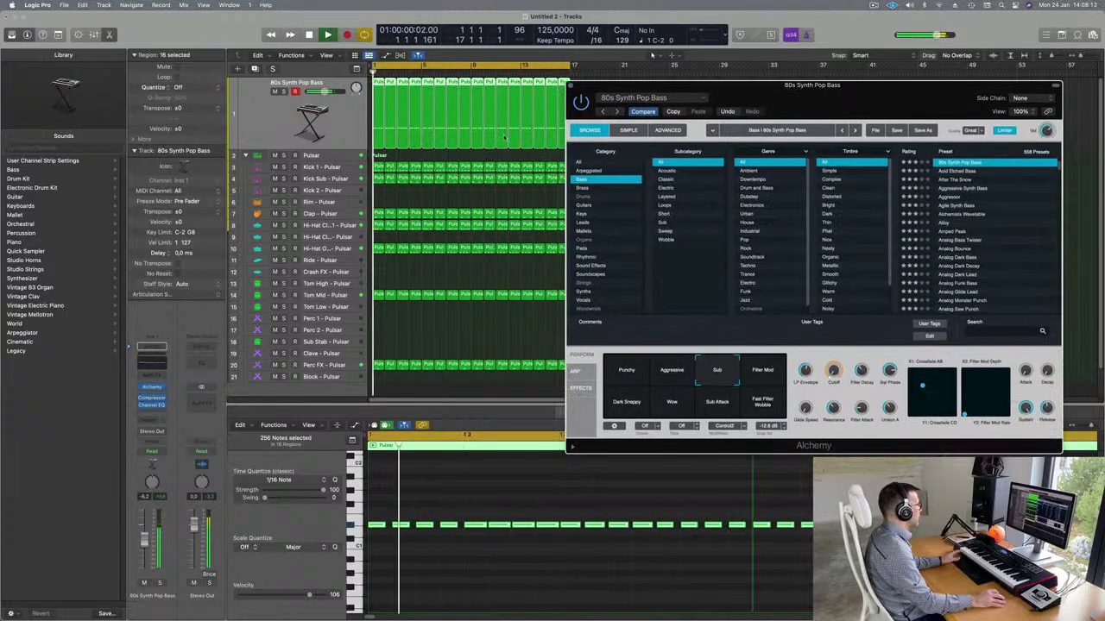
Step: Lower the Hi-Hat Closed 1 volume to -27.5 dB and slightly reduce the Hi-Hat Open volume
click(329, 226)
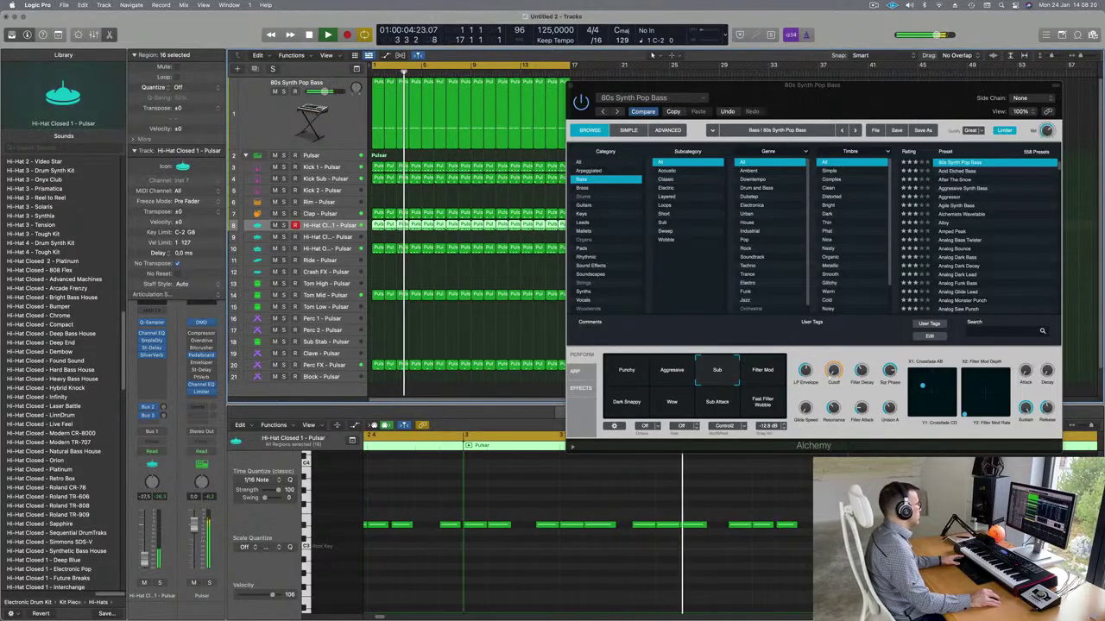
click(343, 249)
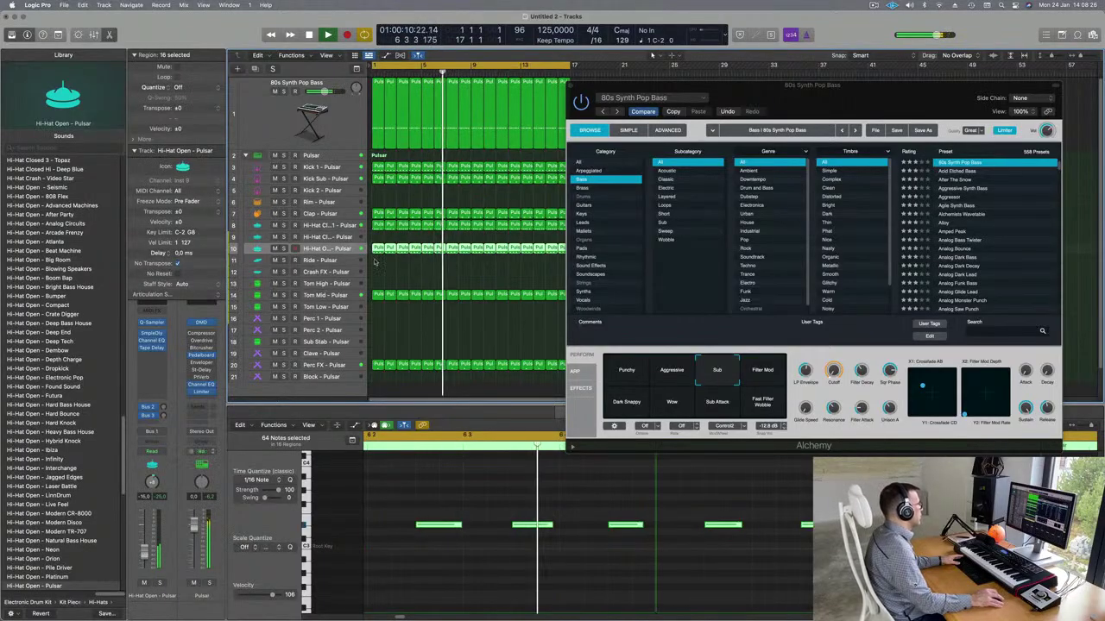
Step: Boost the 75 Hz band by 4.6 dB in the Kick 1 track's Channel EQ
click(334, 168)
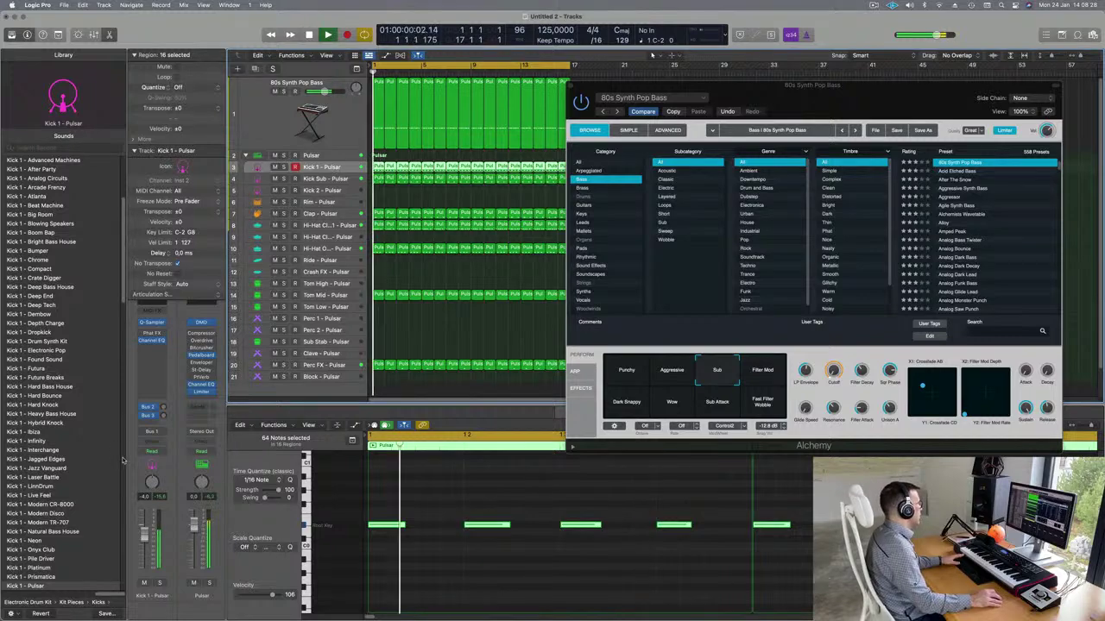
click(135, 150)
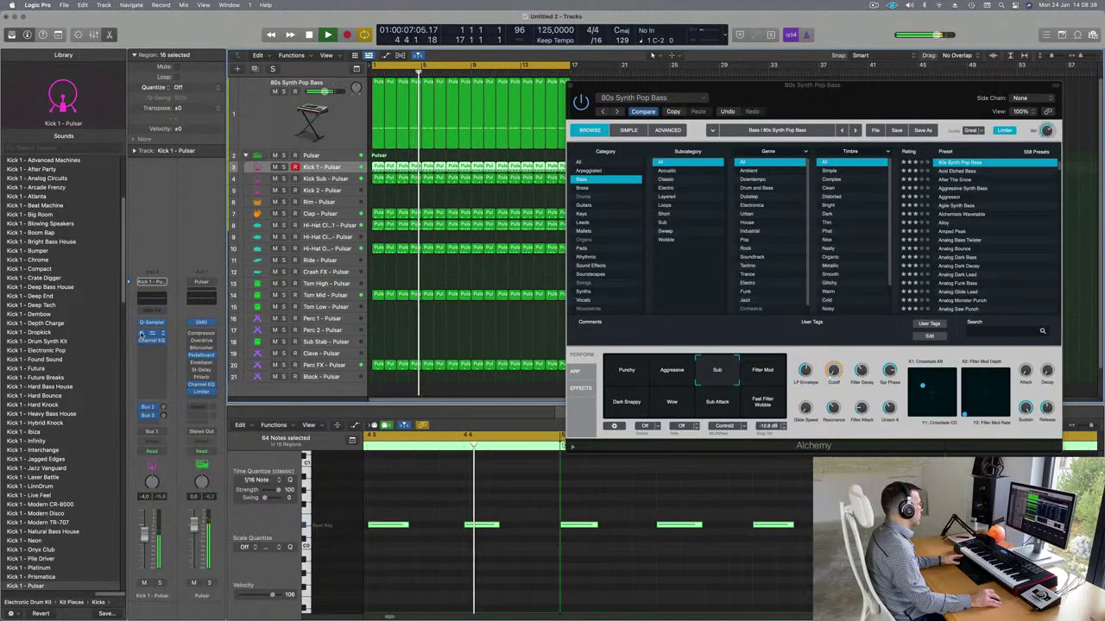
click(152, 340)
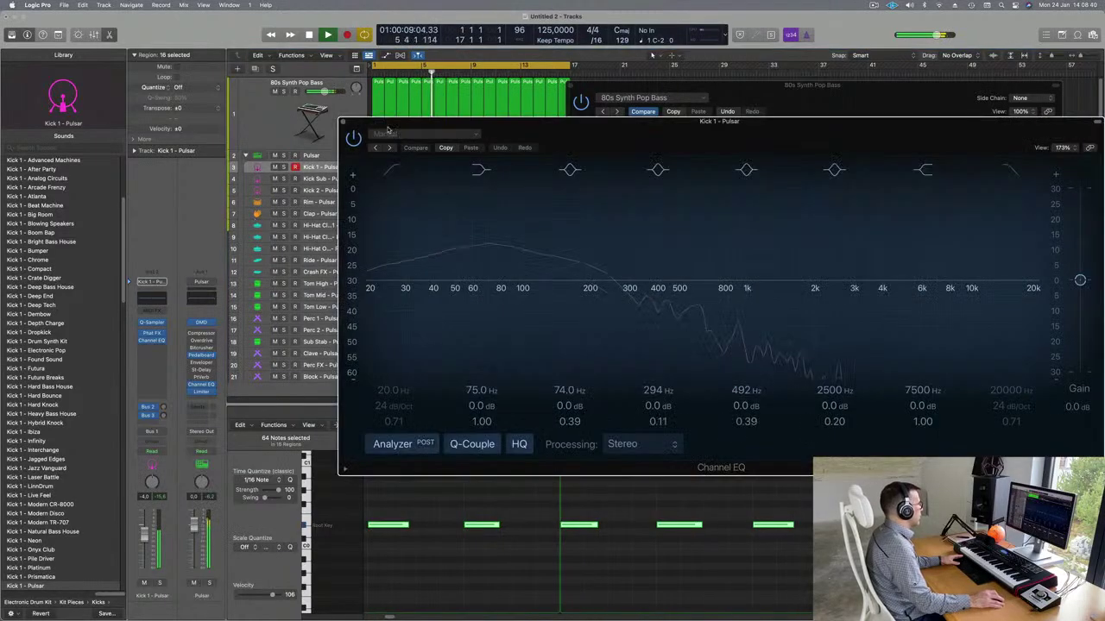
key(Return)
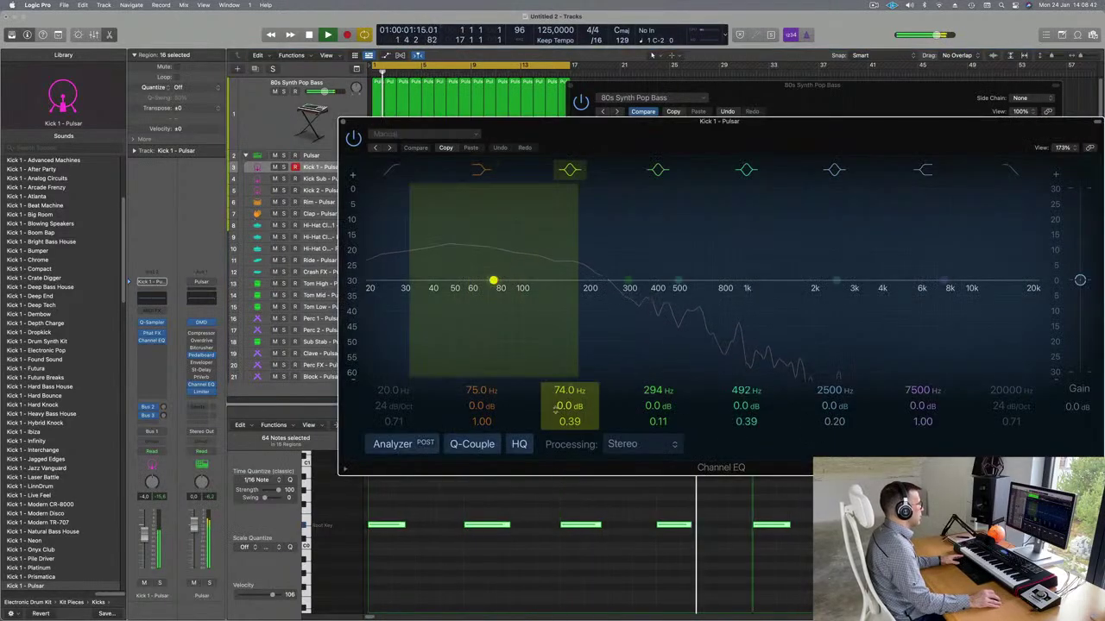
mouse_move(507, 409)
mouse_down()
mouse_move(508, 369)
mouse_move(495, 402)
mouse_up()
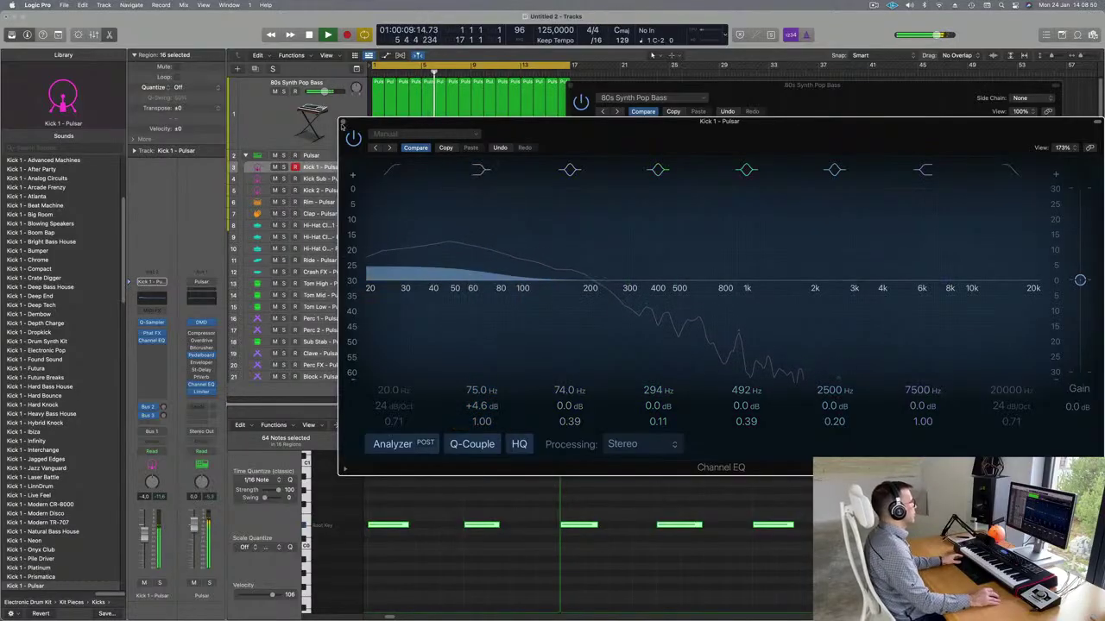
click(342, 122)
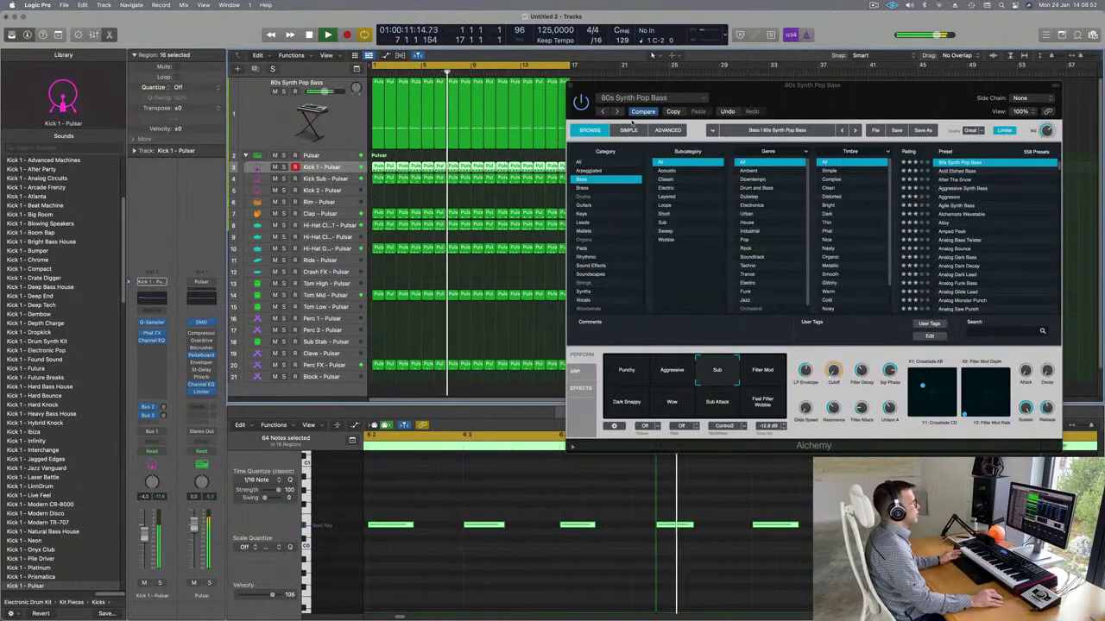
Step: Close the Alchemy window, select the 80s Synth Pop Bass track and replay the arrangement from the start
click(571, 85)
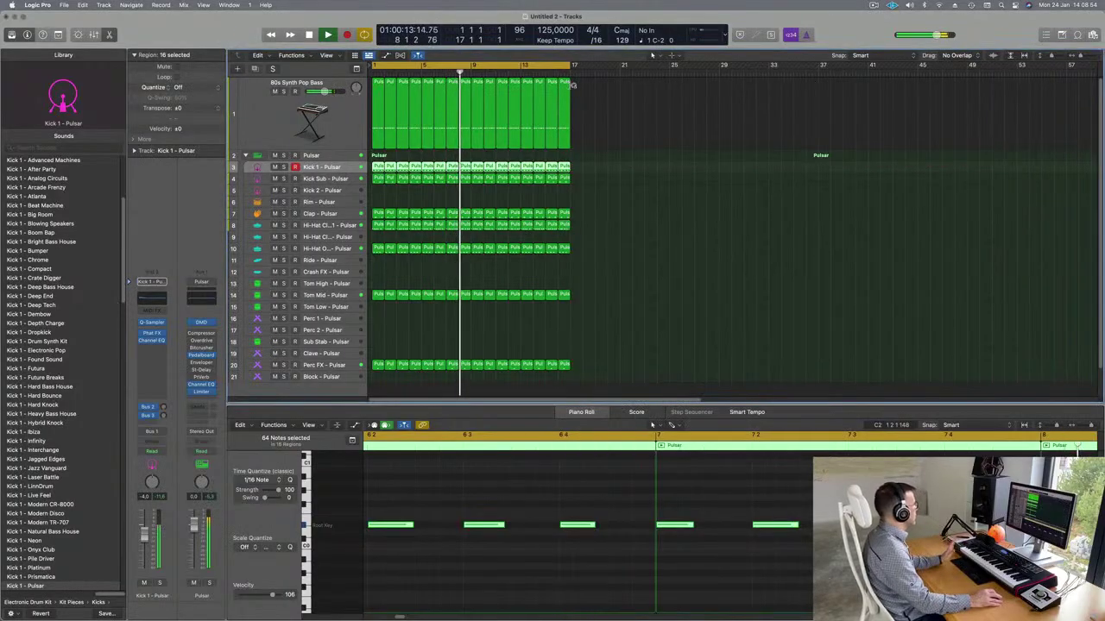
click(634, 222)
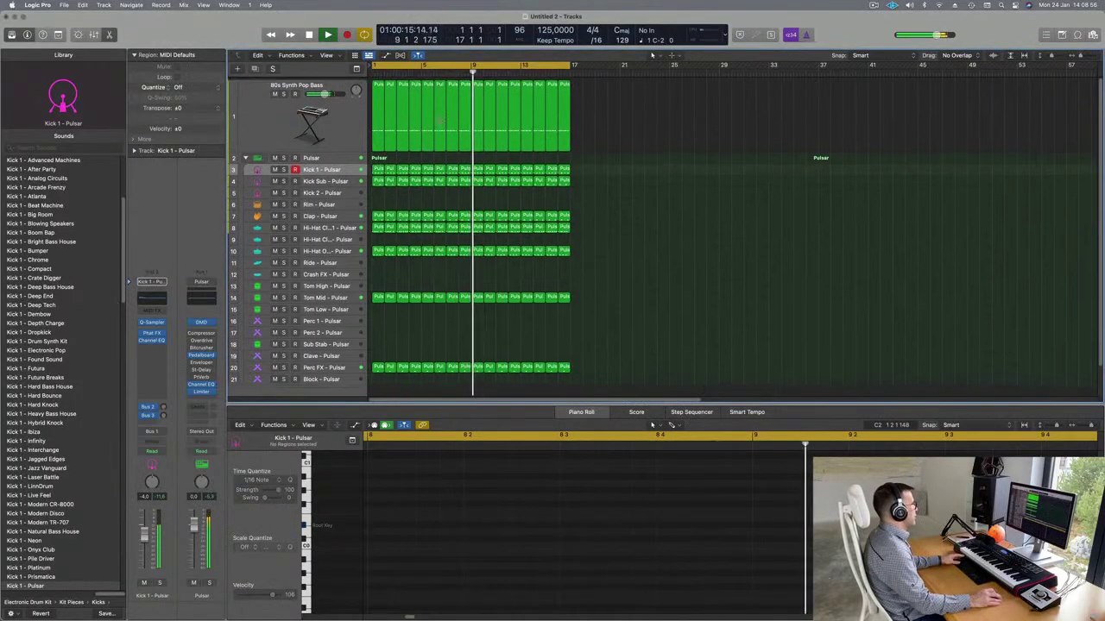
click(252, 127)
key(Return)
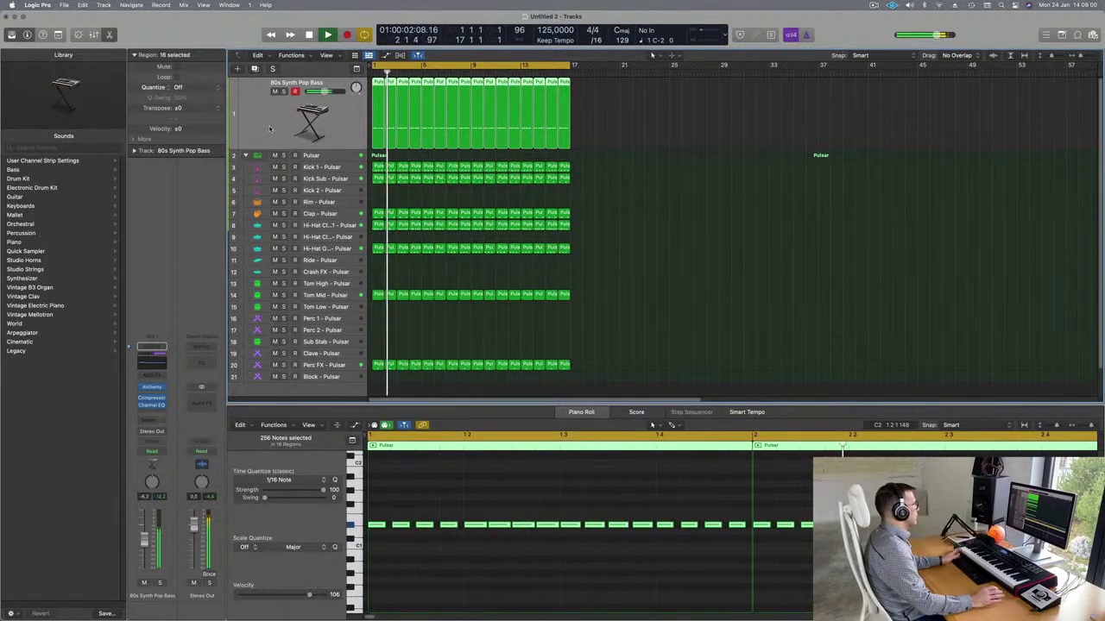
Step: Lower all notes in the bass region at bar 3 by three semitones to C1, and play the arrangement
key(Return)
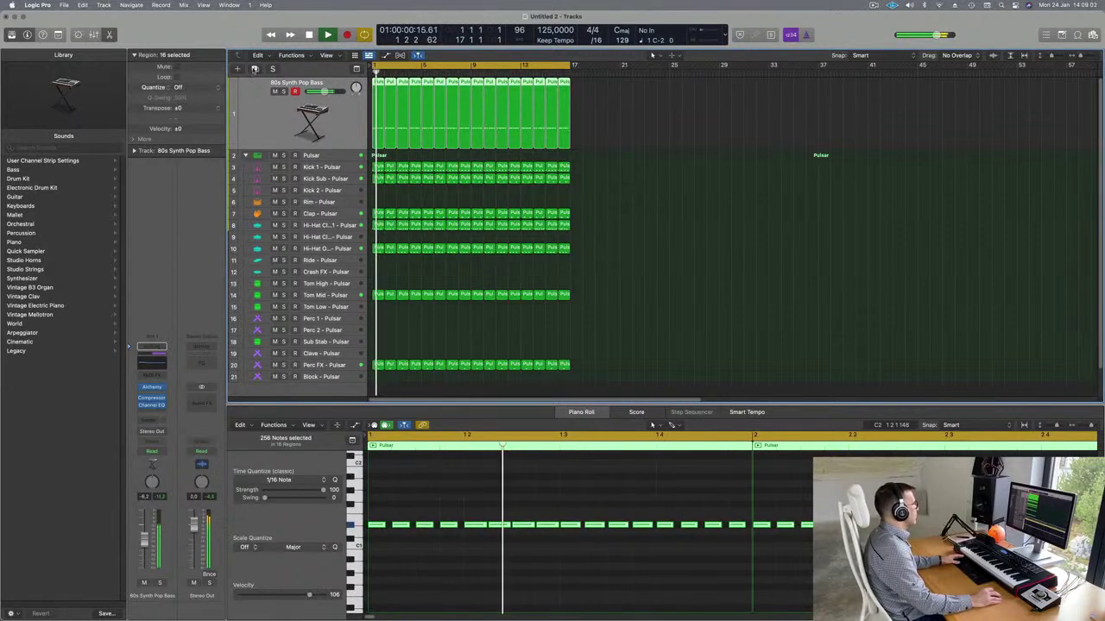
click(698, 129)
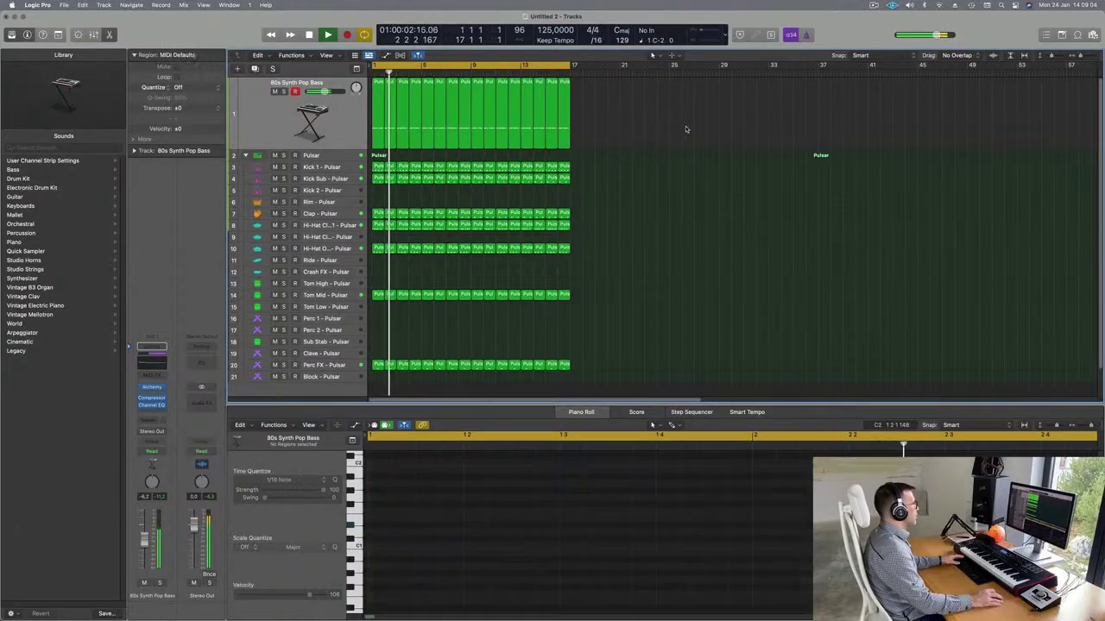
click(403, 136)
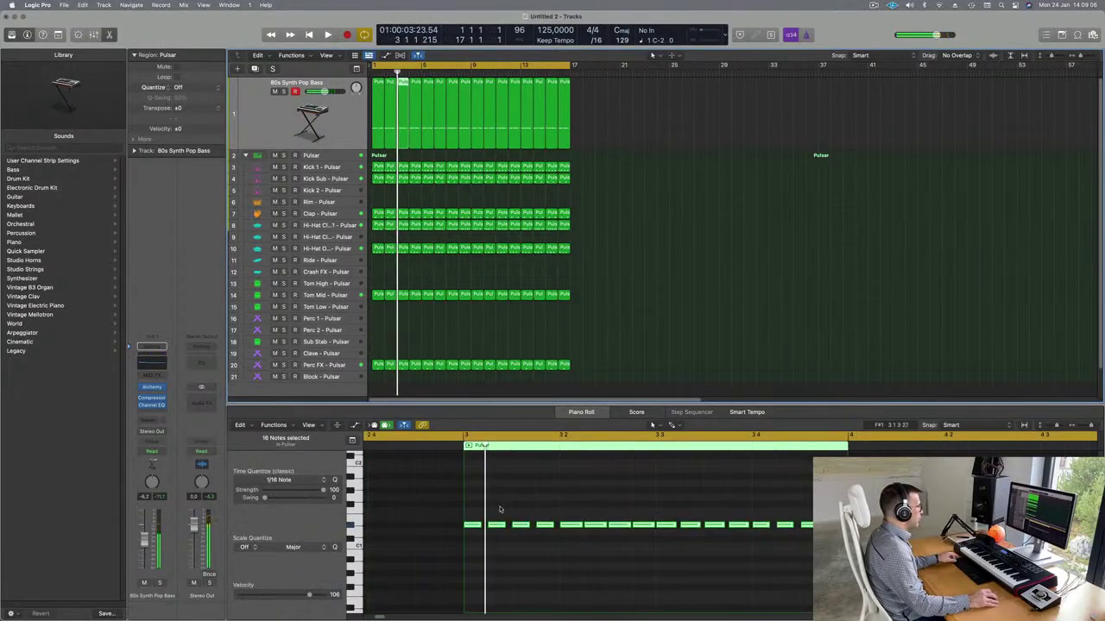
drag(467, 518, 801, 564)
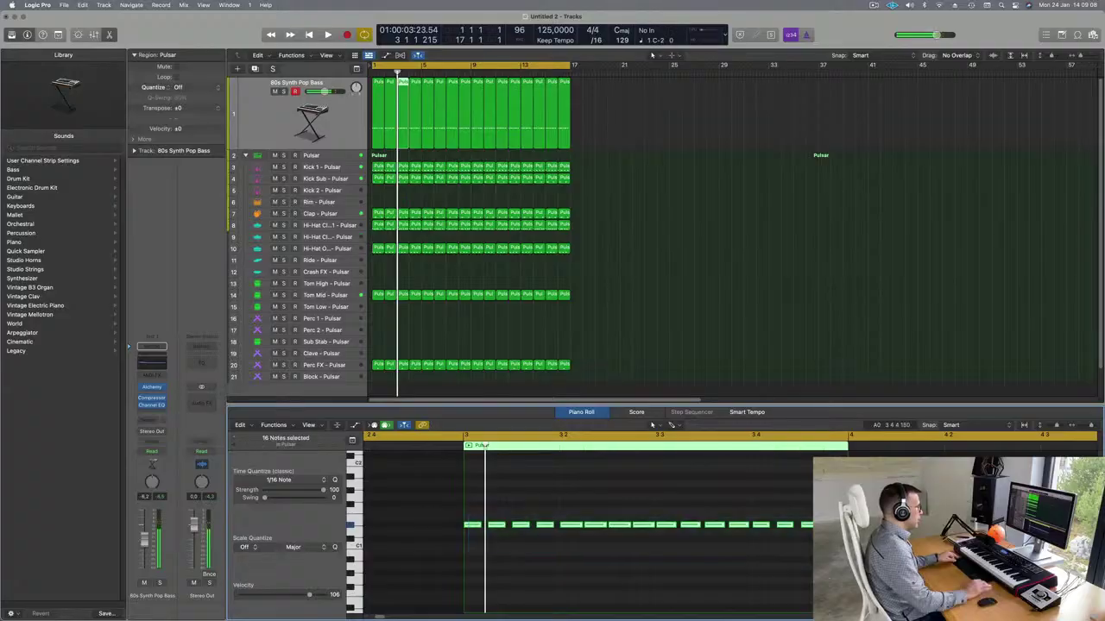
key(alt+Down)
key(alt+Down)
key(alt+Down)
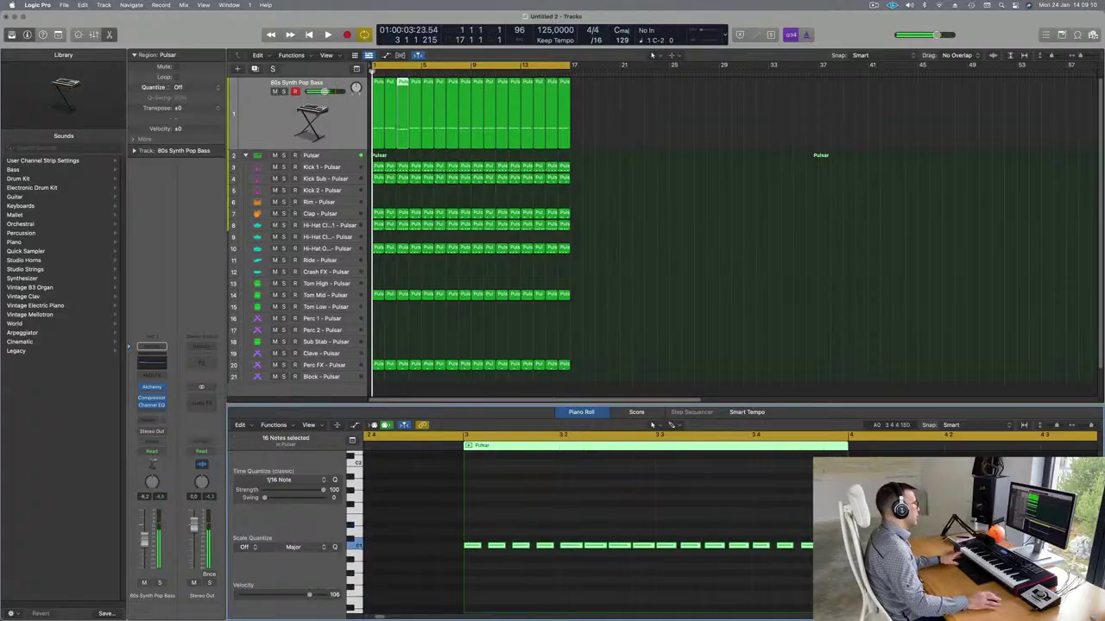
key(space)
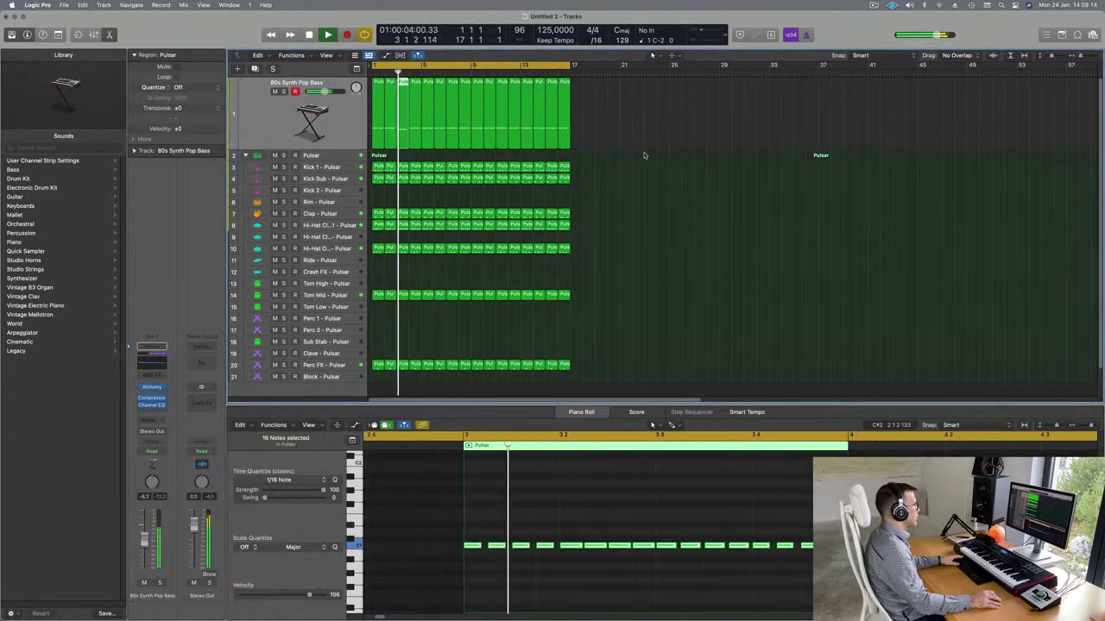
Step: Replay from the start and delete all bass regions from bar 5 onwards
key(Return)
drag(602, 131, 422, 156)
key(Delete)
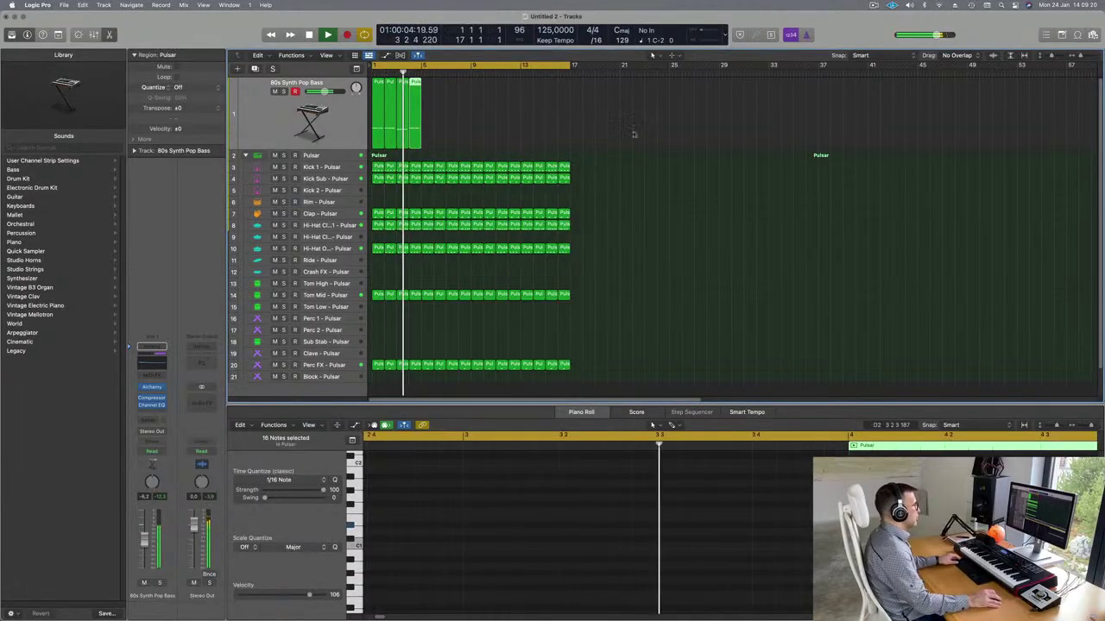
Step: Lower all notes in the bass region at bar 4 by four semitones and replay from the start
scroll(835, 523, right, 3)
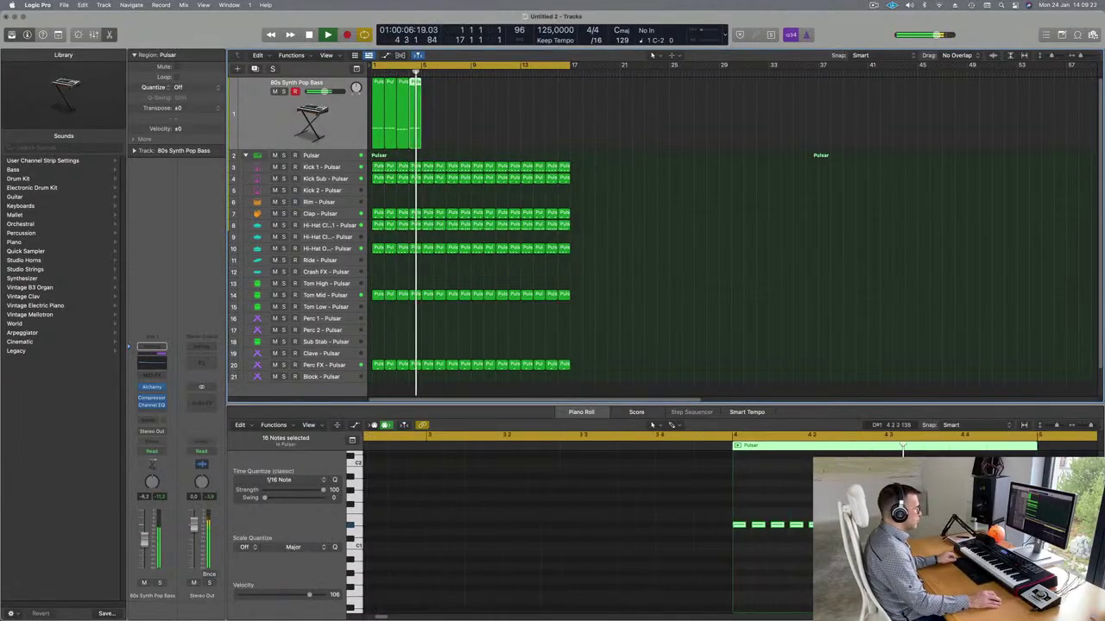
scroll(782, 516, down, 5)
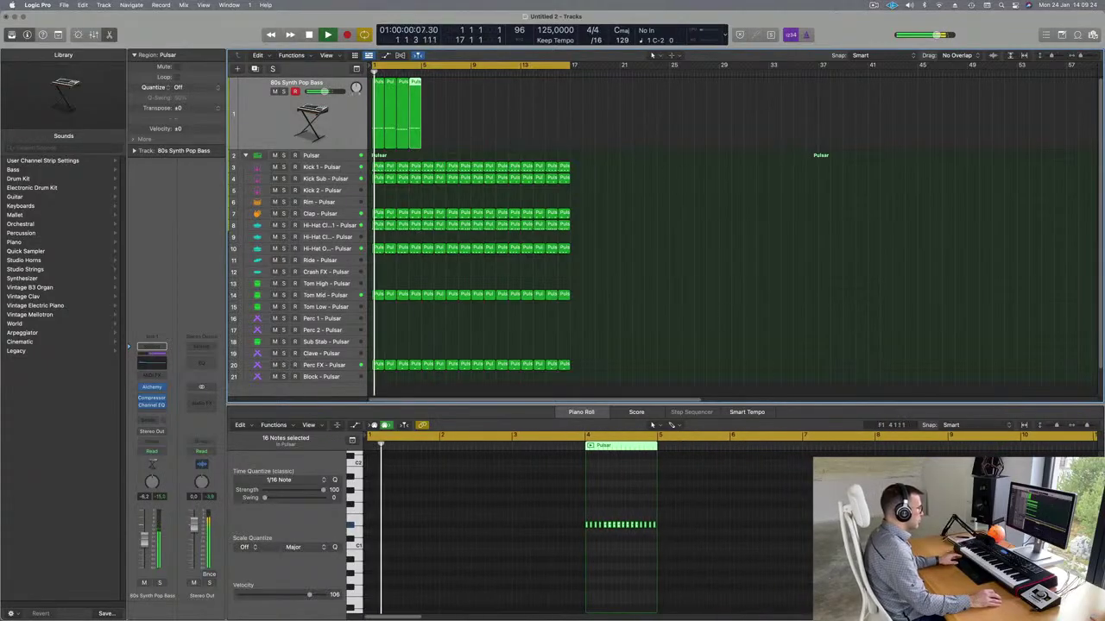
scroll(595, 524, up, 5)
key(alt+Down)
key(alt+Down)
key(alt+Down)
key(alt+Down)
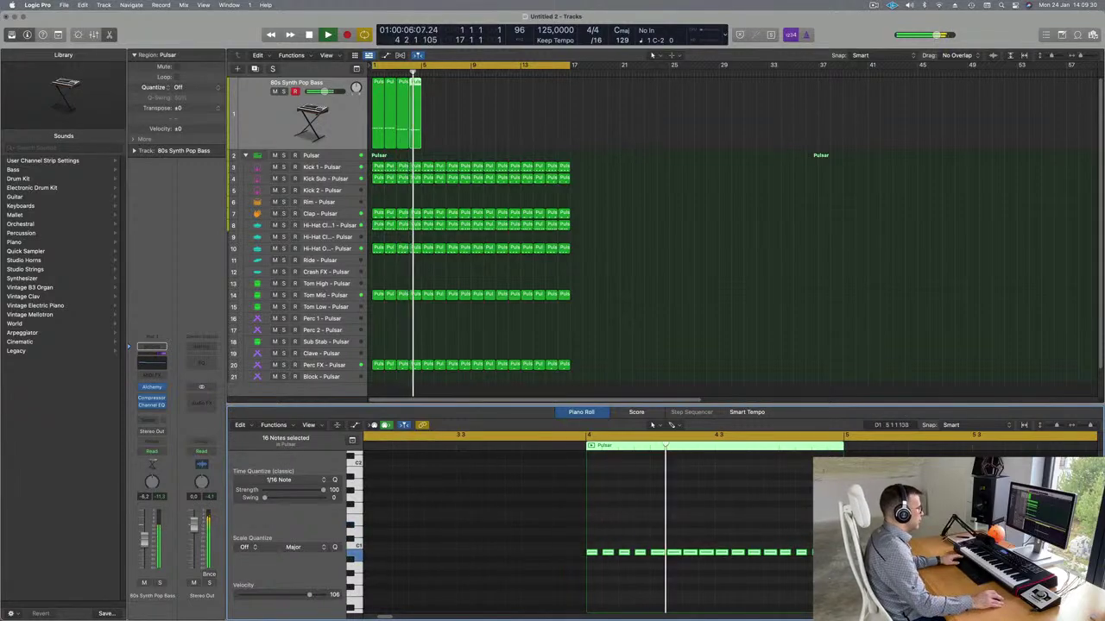
key(Return)
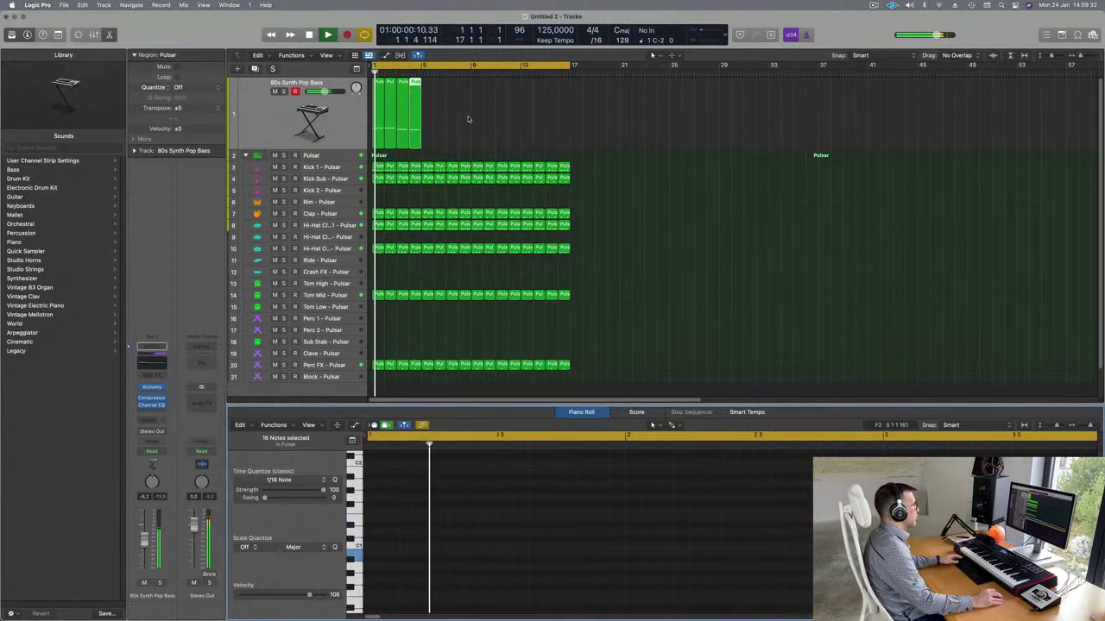
Step: Raise all notes in the bass region at bar 3 by one semitone and replay from the start
click(390, 131)
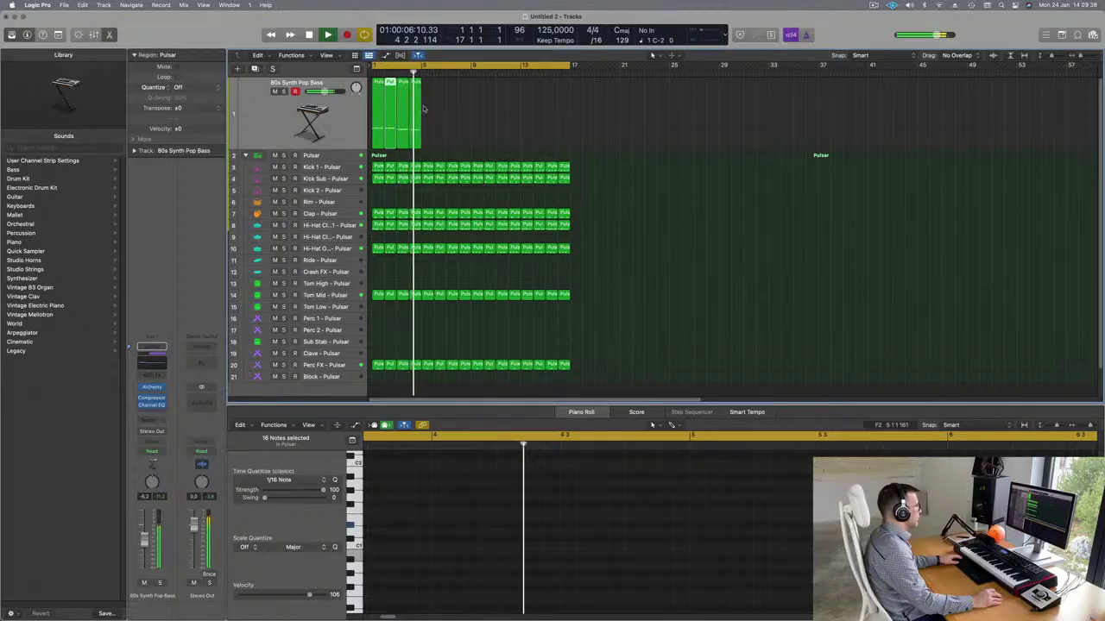
click(401, 134)
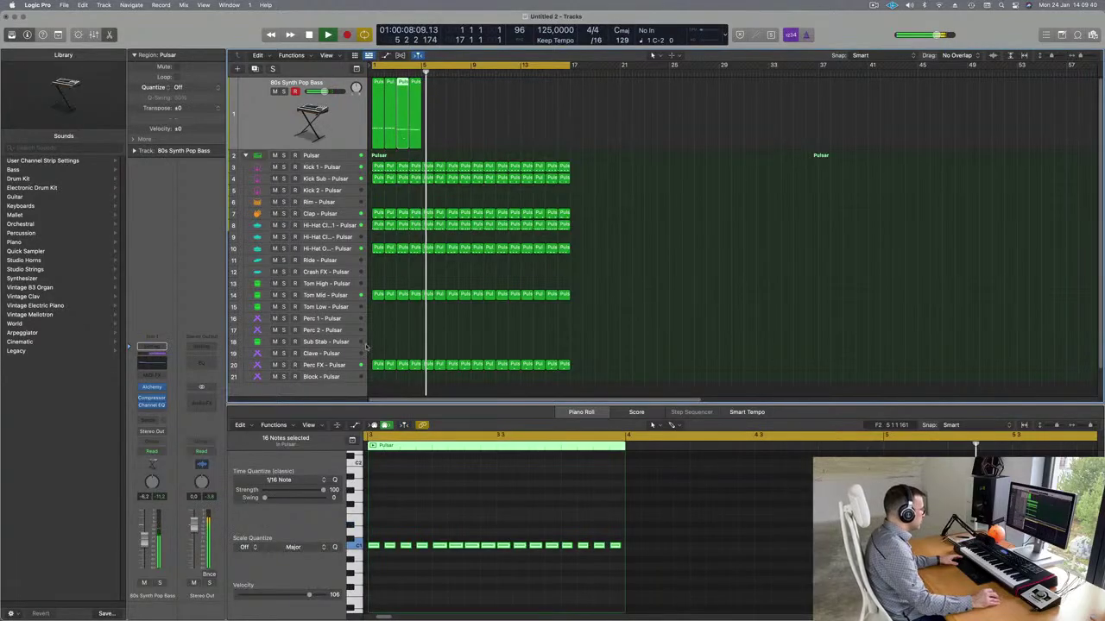
drag(371, 537, 631, 573)
key(alt+Up)
key(space)
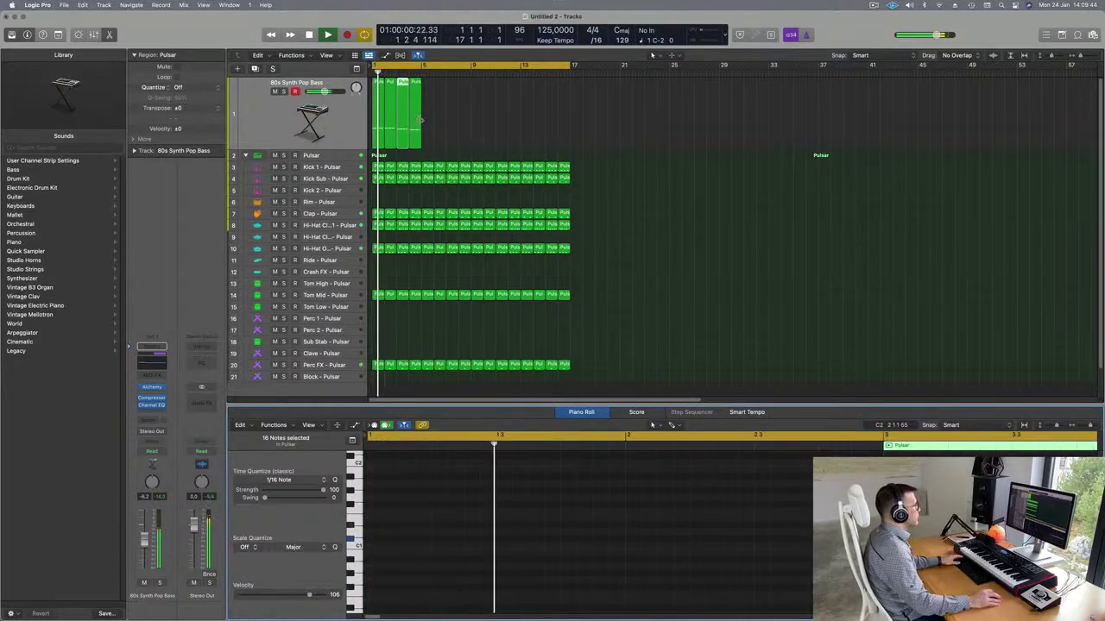
Step: Join the four one-bar bass regions into a single four-bar region and replay it
click(367, 131)
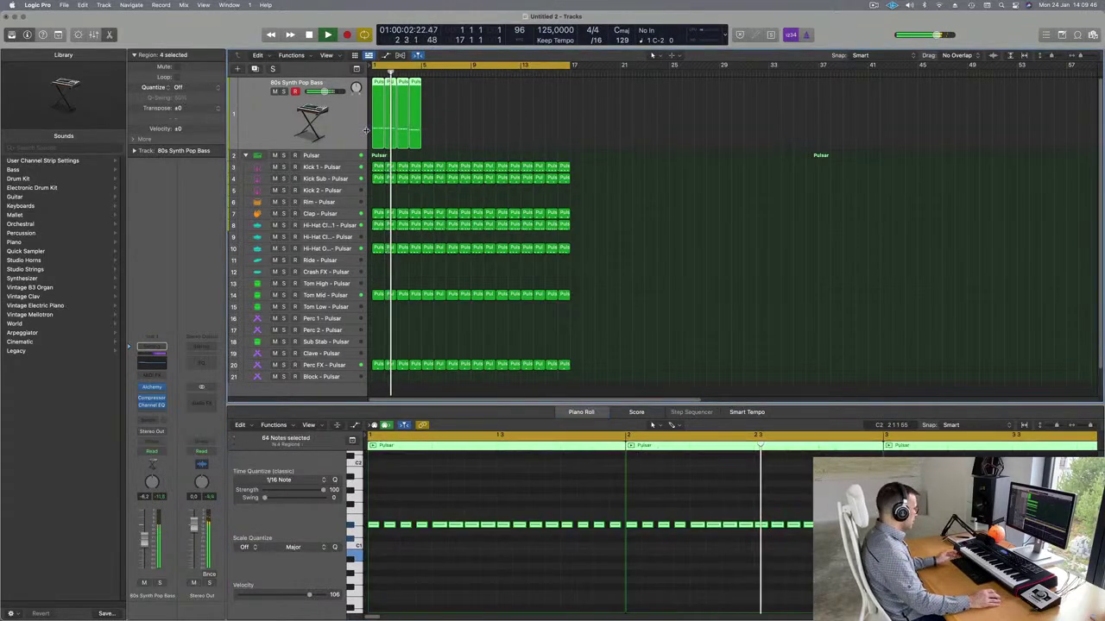
key(super+j)
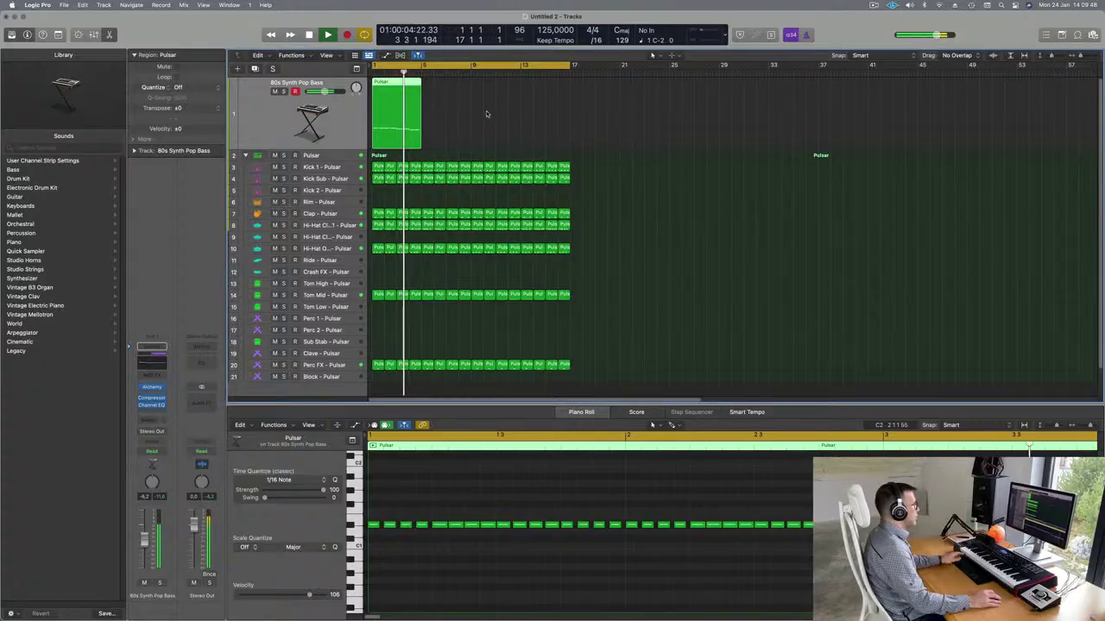
key(space)
key(space)
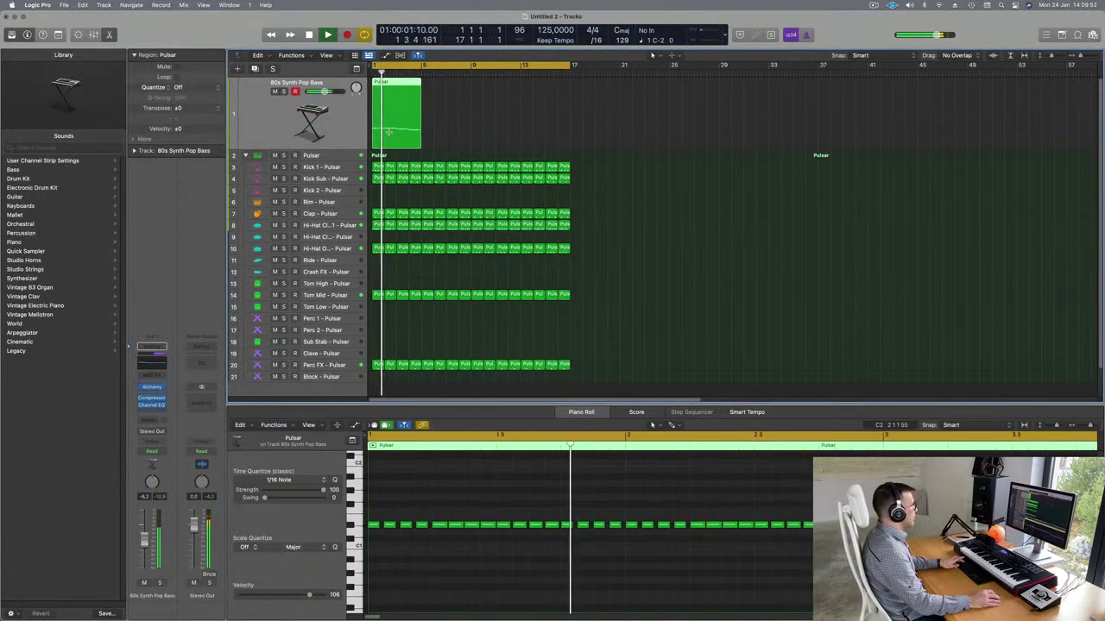
Step: Repeat the joined four-bar bass region three times to fill the loop up to bar 17
key(super+r)
key(super+r)
key(super+r)
Step: Lower the bar 4 notes in the first bass region by one more semitone and resume playback
click(403, 126)
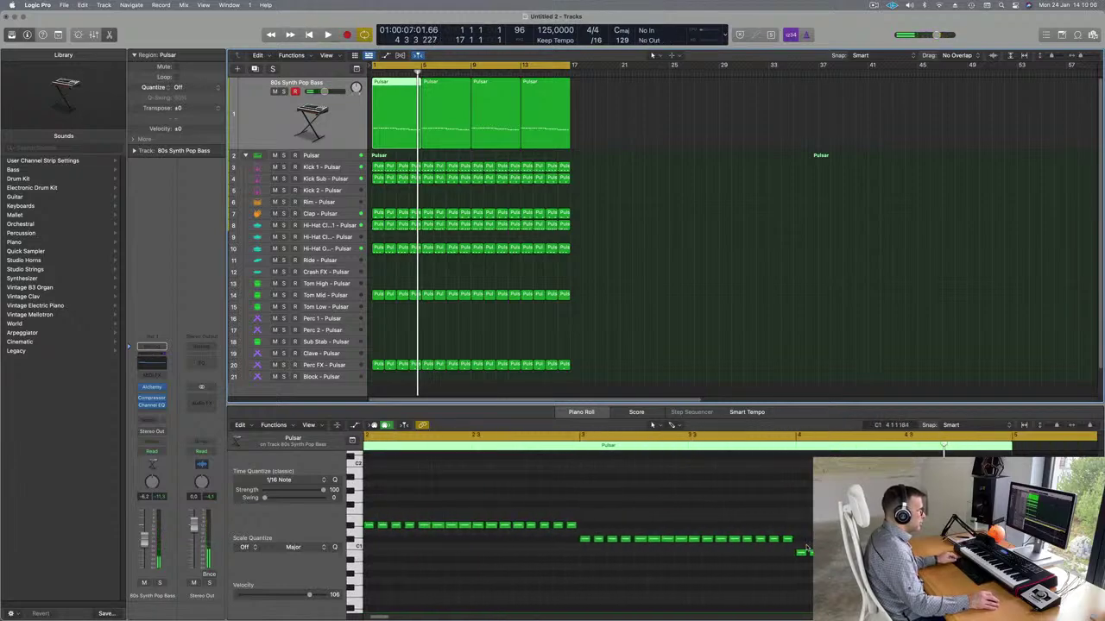
click(802, 552)
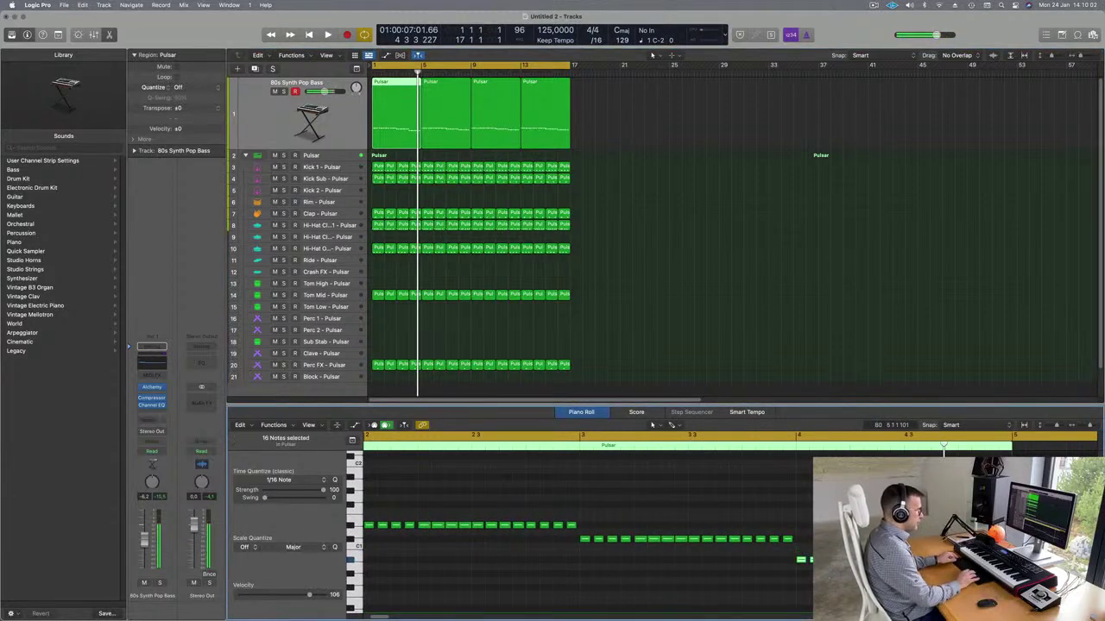
key(space)
Step: Delete the three copied bass regions and repeat the edited first region three times up to bar 17
drag(593, 129, 442, 124)
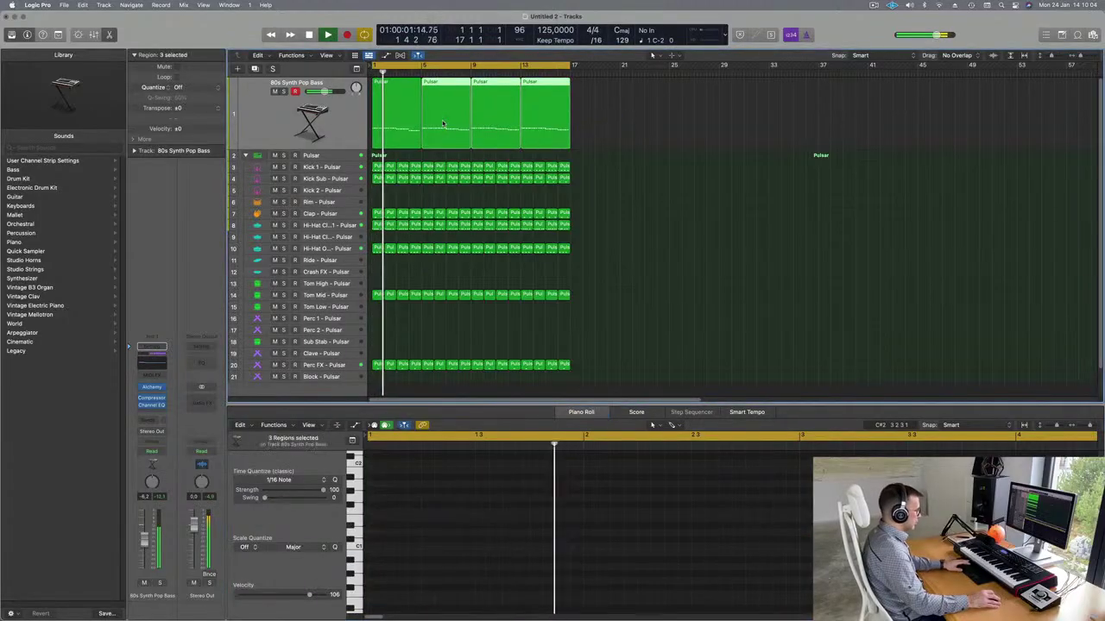
key(Delete)
click(382, 113)
key(super+r)
key(super+r)
key(super+r)
Step: Duplicate the 80s Synth Pop Bass track and move the first bass region onto the new track
key(super+a)
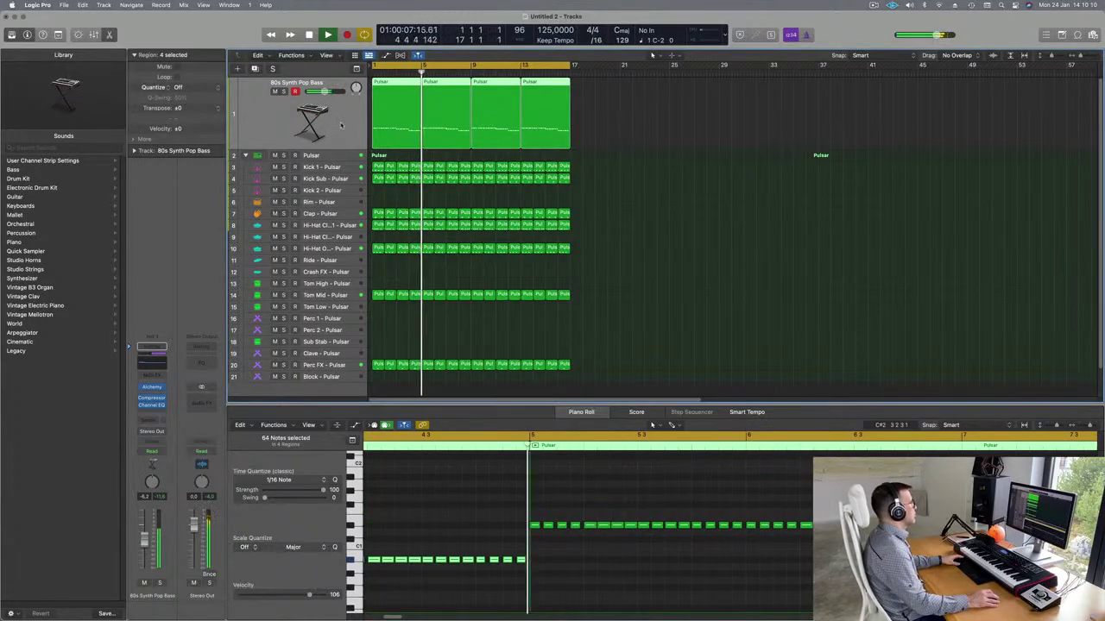
key(super+d)
click(411, 117)
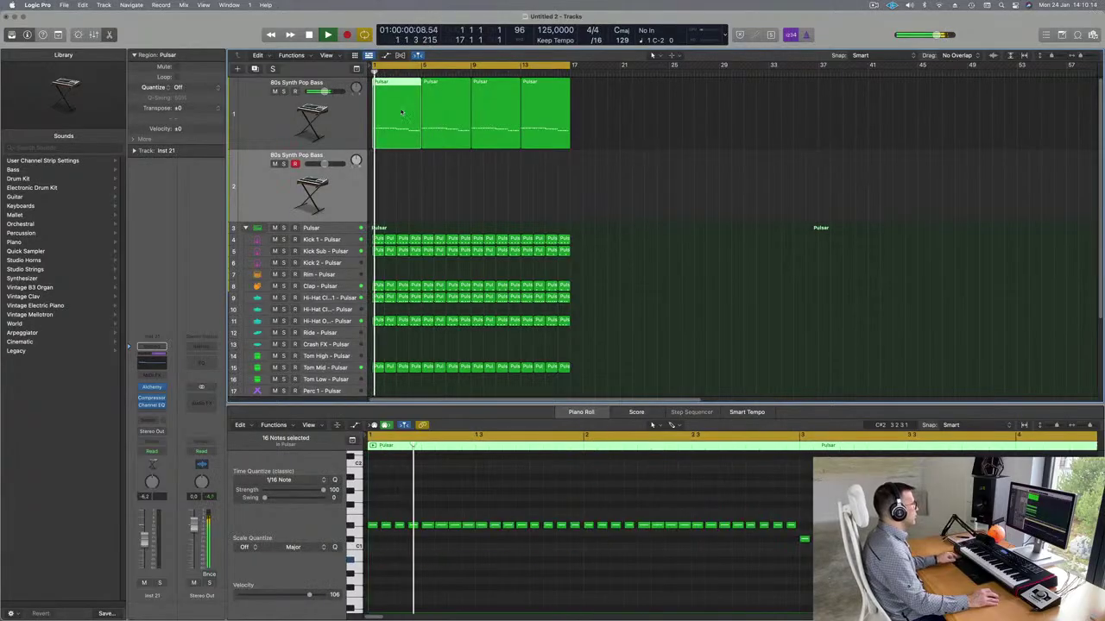
drag(402, 114, 401, 188)
key(space)
Step: Reduce the moved region to its first note lengthened to about half a bar, and add a copy three semitones higher
scroll(419, 486, down, 5)
drag(378, 518, 825, 584)
key(Delete)
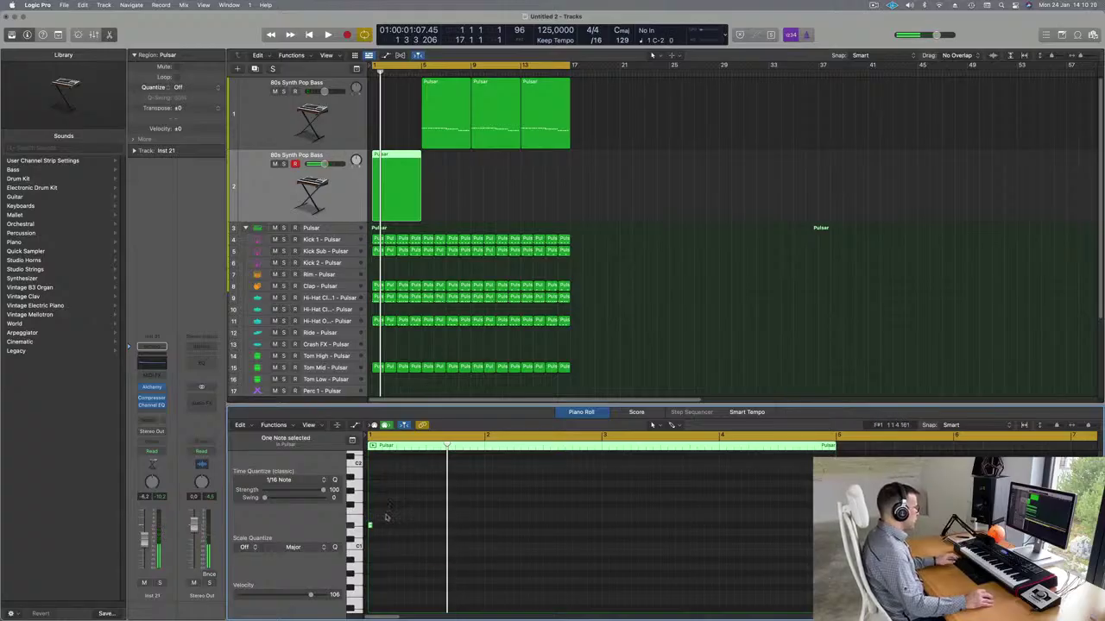
drag(372, 525, 393, 505)
key(space)
key(space)
Step: Copy the bar 5 bass region back to bar 1 on the original bass track and check playback
drag(448, 105, 389, 89)
key(space)
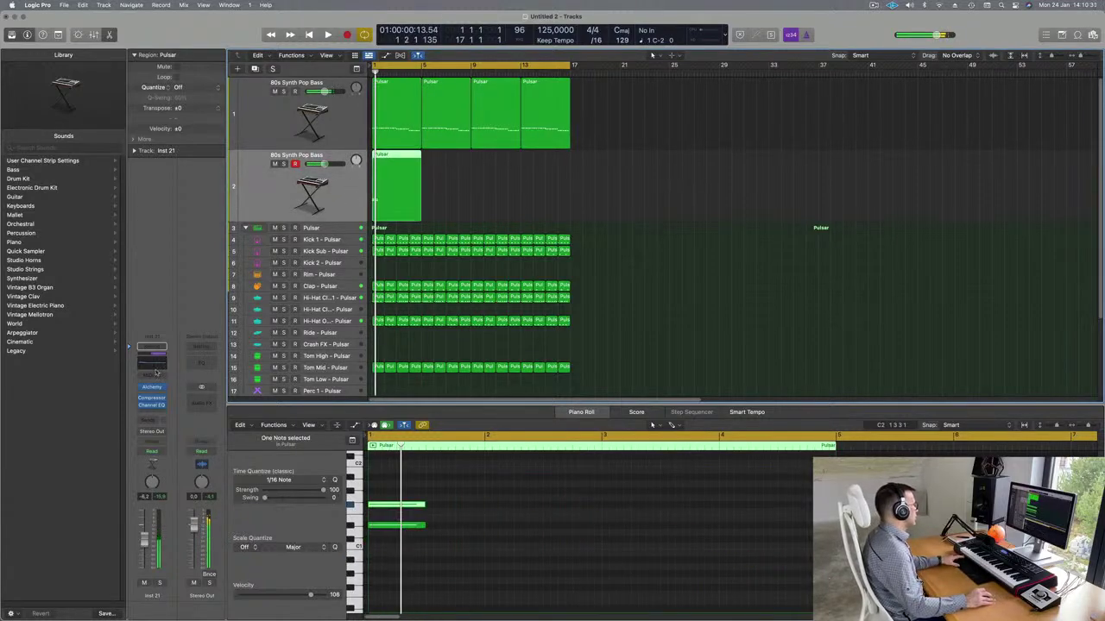
key(space)
Step: Open Alchemy on the duplicated track, browse the Pads category and load the Perfect Pad 01 preset
click(152, 387)
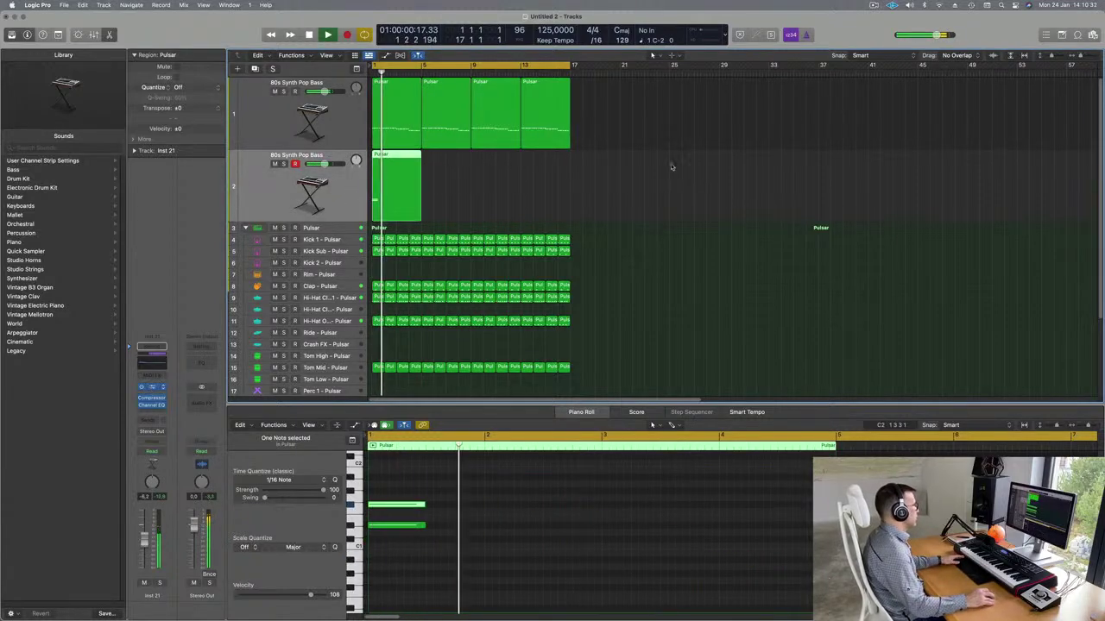
key(space)
drag(635, 147, 706, 139)
click(465, 270)
scroll(866, 246, down, 5)
scroll(866, 246, down, 15)
scroll(876, 274, down, 15)
scroll(870, 275, up, 10)
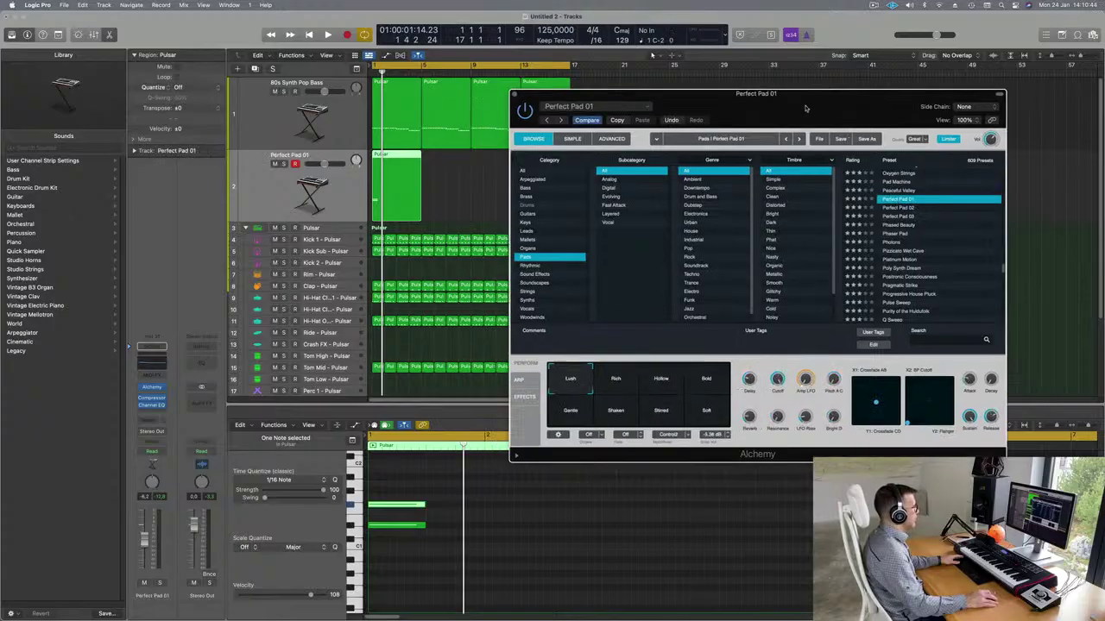
Step: Lower the Perfect Pad 01 track volume to -15.6 dB and audition its two-note chord with the arrangement
key(space)
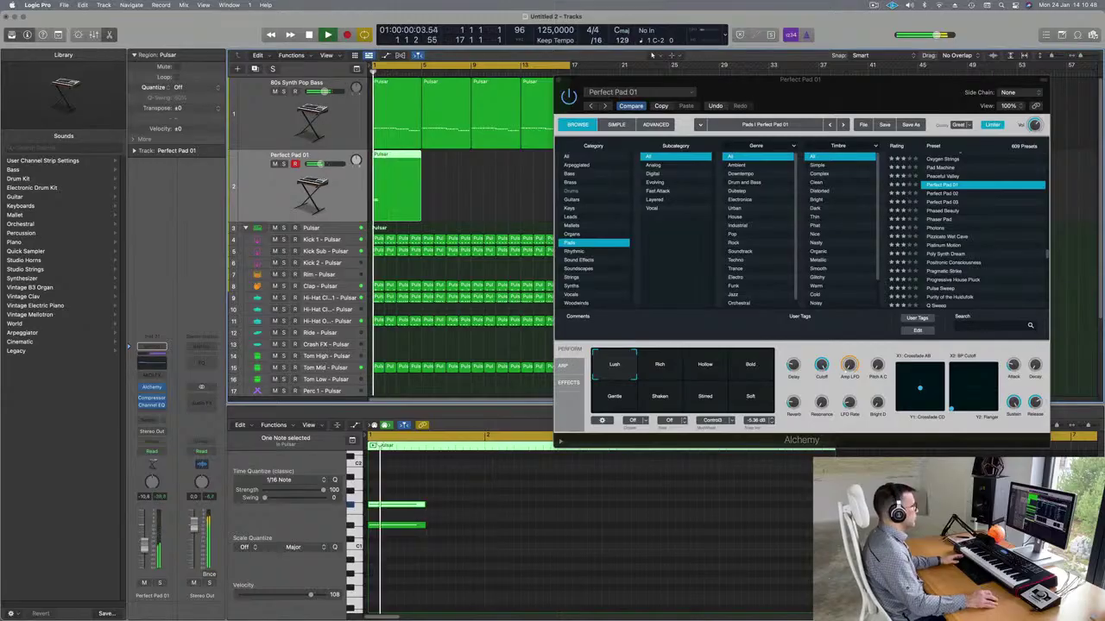
drag(821, 80, 959, 124)
drag(472, 502, 386, 562)
key(space)
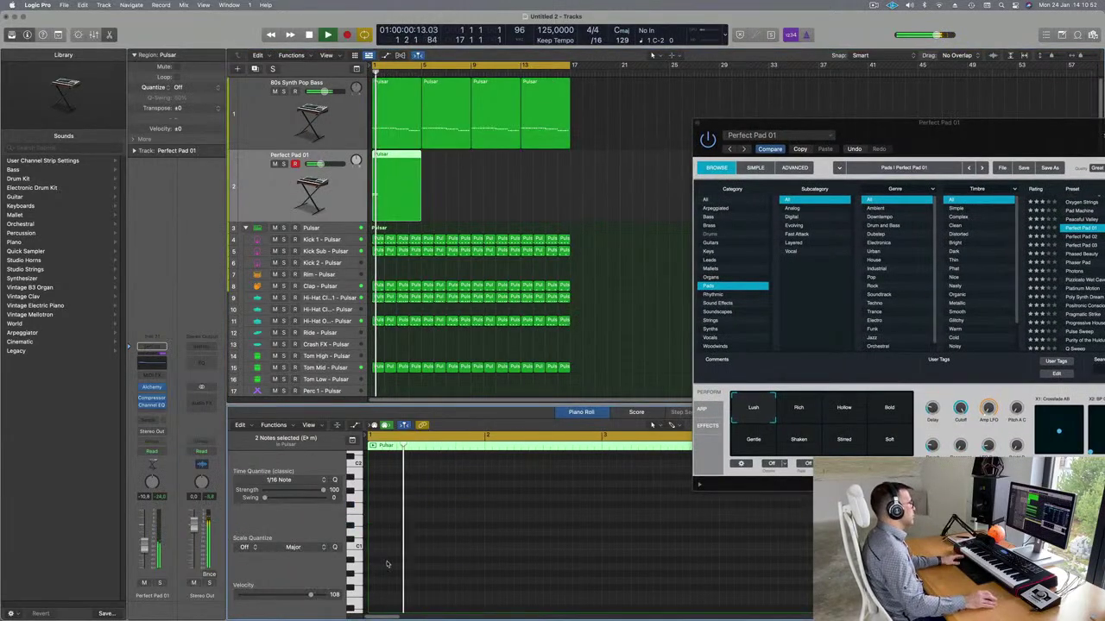
drag(823, 140, 601, 176)
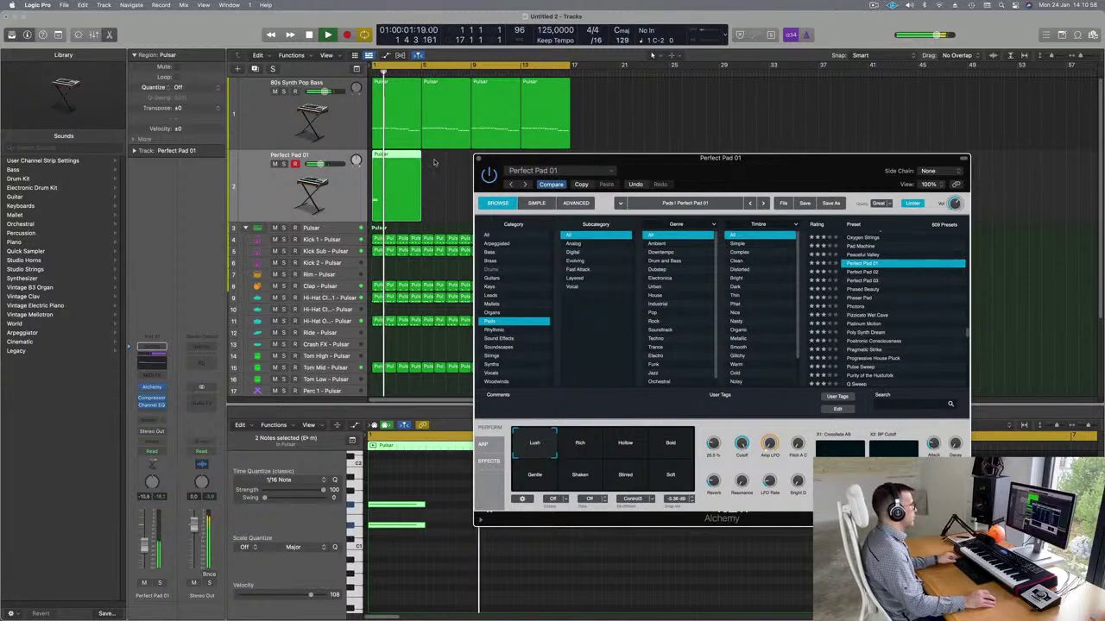
drag(534, 160, 732, 180)
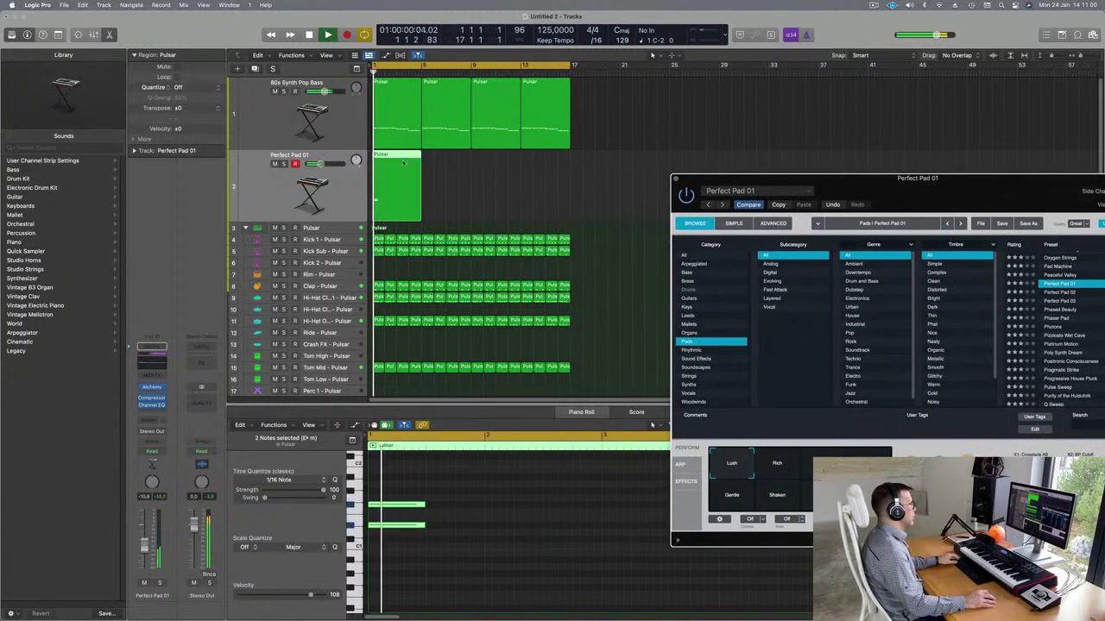
Step: Copy the two pad chord notes to bar 3, shift them upward and delete the surplus notes there
scroll(430, 497, down, 3)
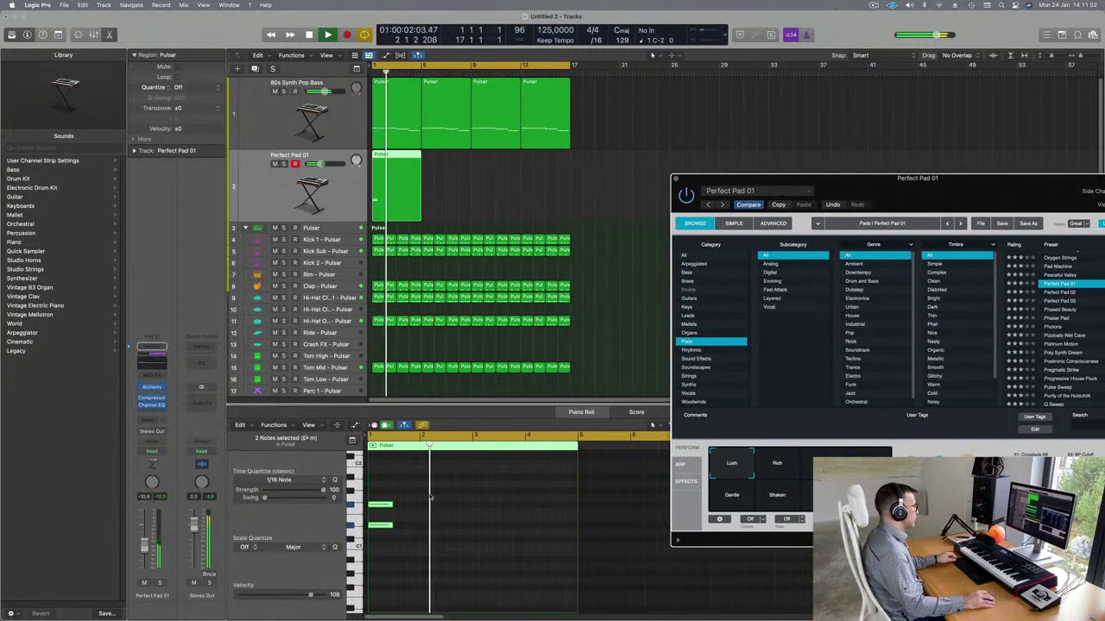
drag(411, 498, 373, 545)
key(Return)
drag(385, 505, 478, 492)
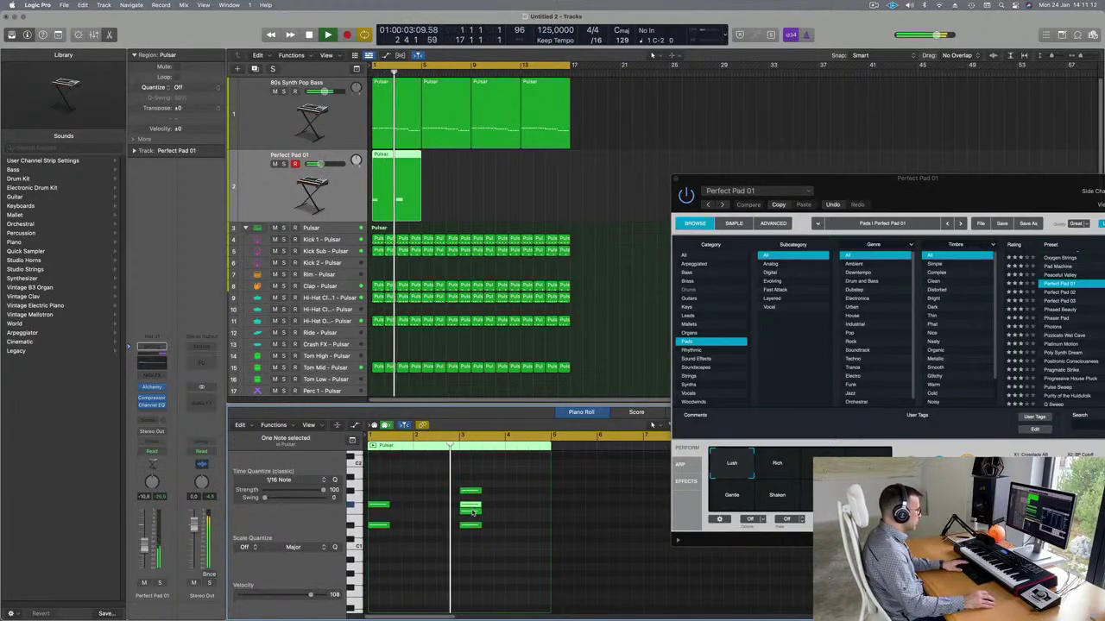
key(Delete)
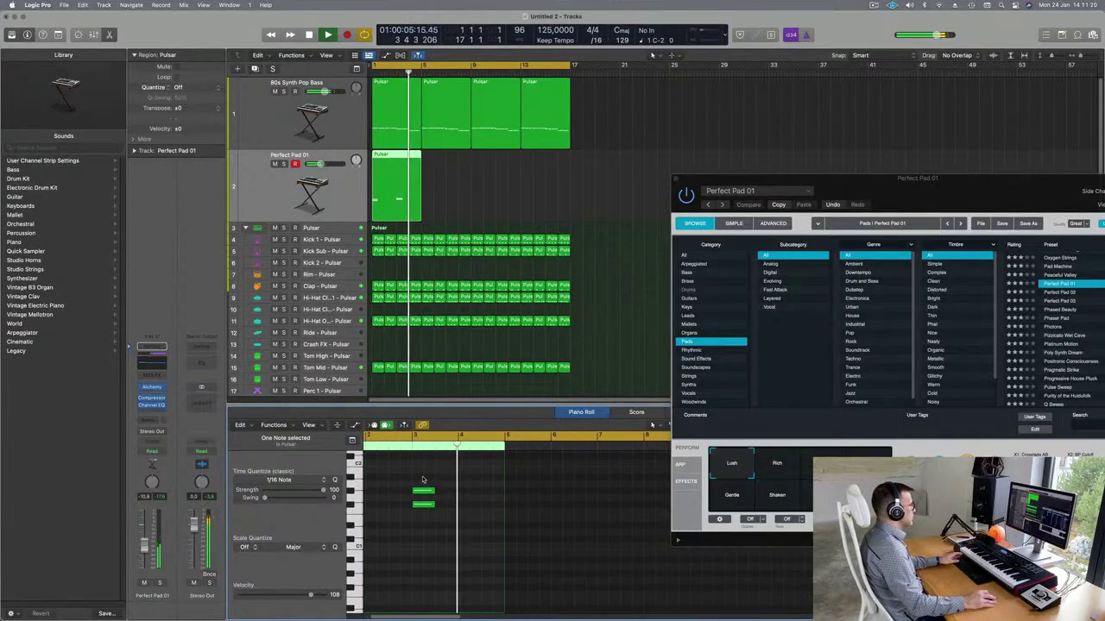
Step: Switch Perfect Pad 01 to the Bold performance variation in Alchemy and replay the arrangement from the start
key(Return)
drag(875, 182, 655, 189)
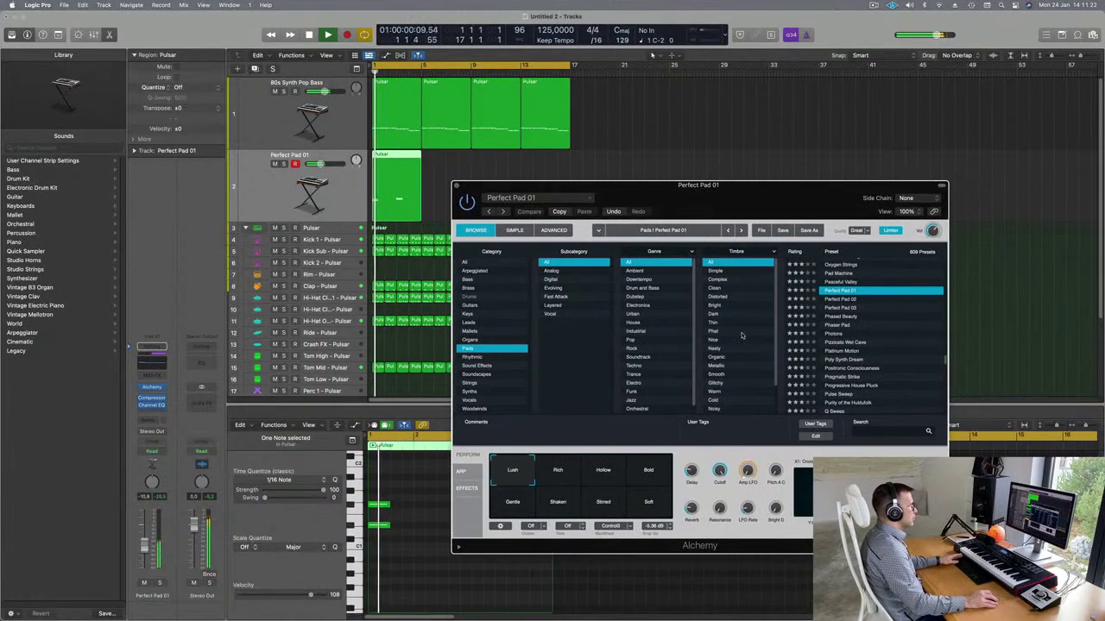
click(649, 470)
key(space)
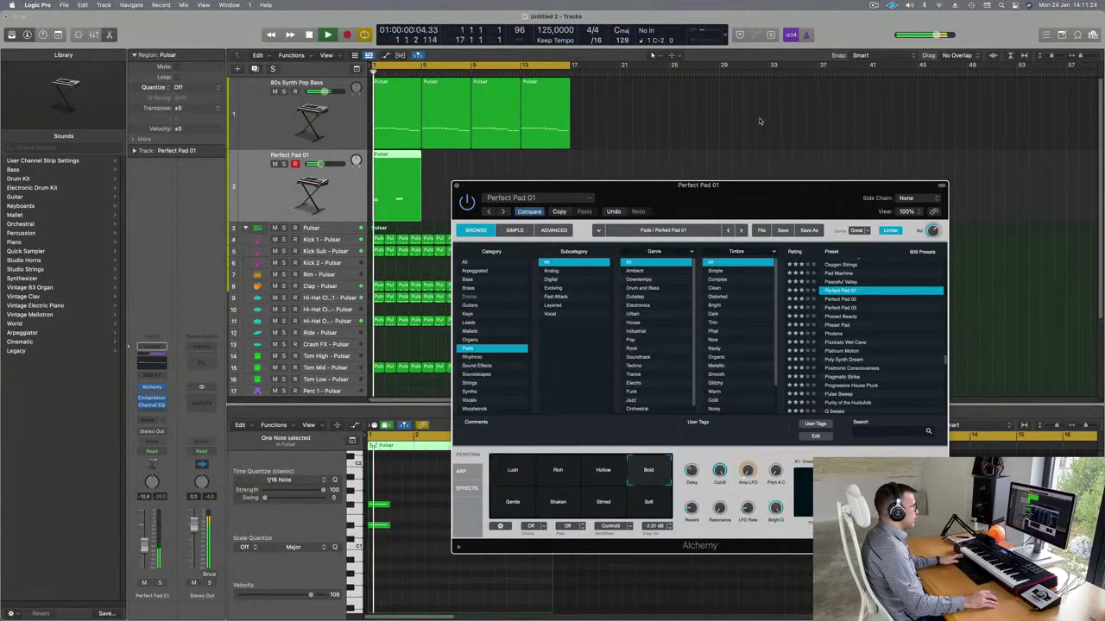
Step: Raise the Perfect Pad 01 track volume to -7.4 dB and add a send from it to Bus 4
drag(747, 187, 834, 83)
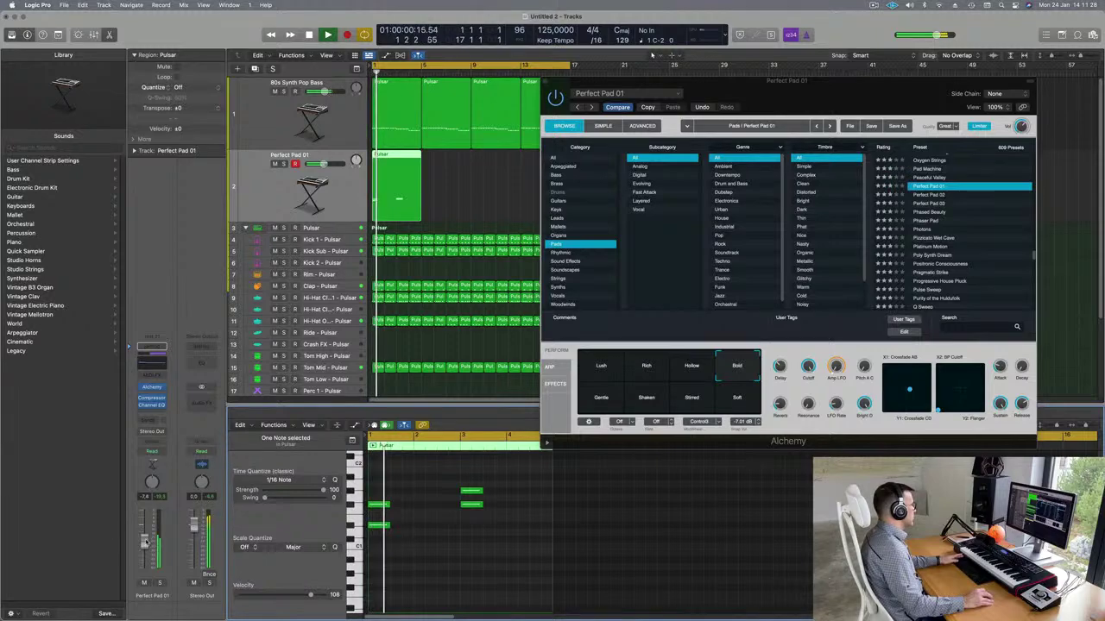
click(149, 418)
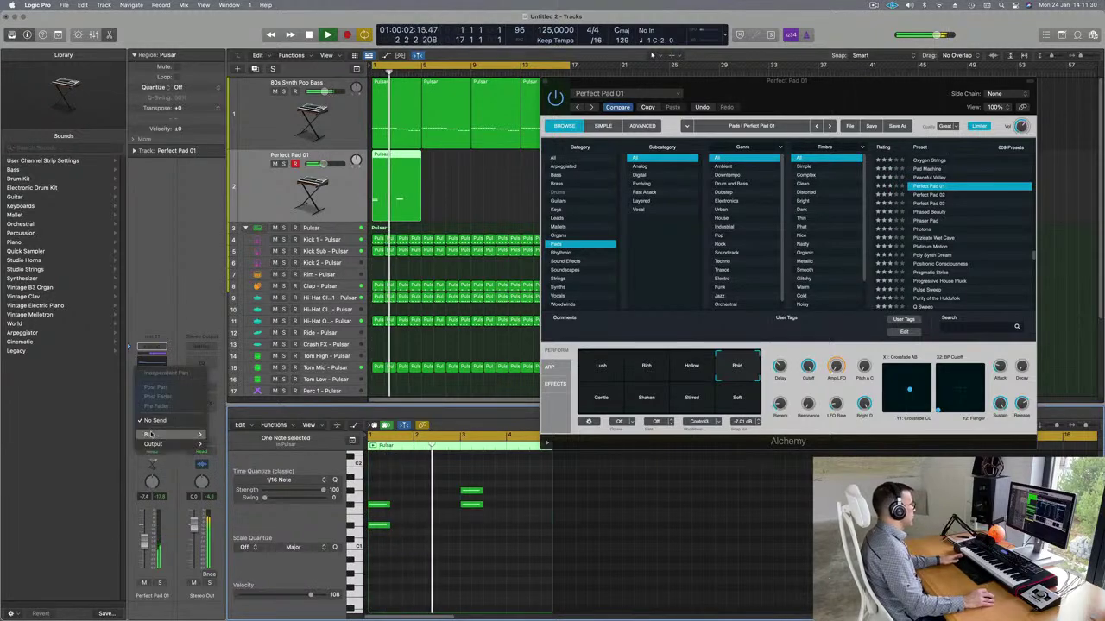
mouse_move(151, 434)
click(221, 275)
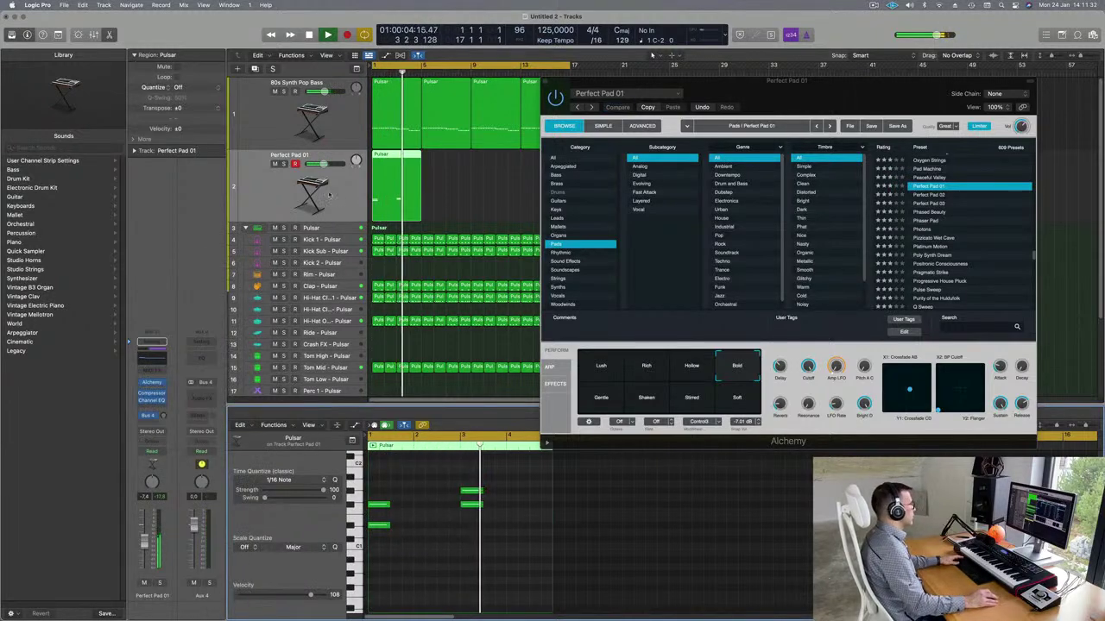
key(Return)
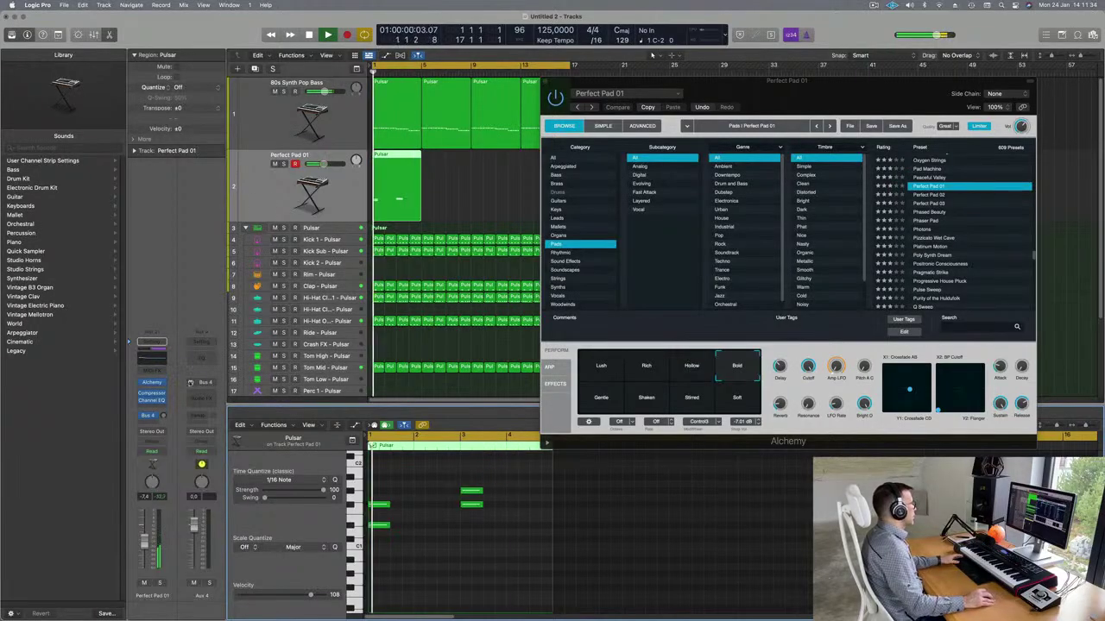
Step: Insert a SilverVerb reverb on Aux 4 with the grandiose preset and raise the pad's Bus 4 send level
click(207, 399)
mouse_move(237, 507)
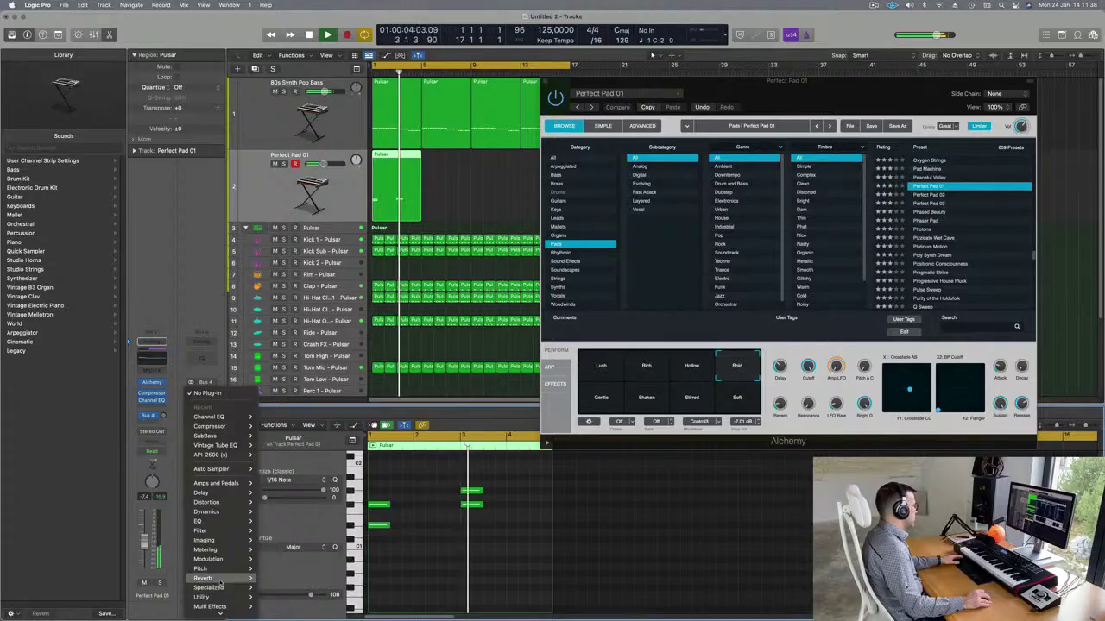
mouse_move(224, 578)
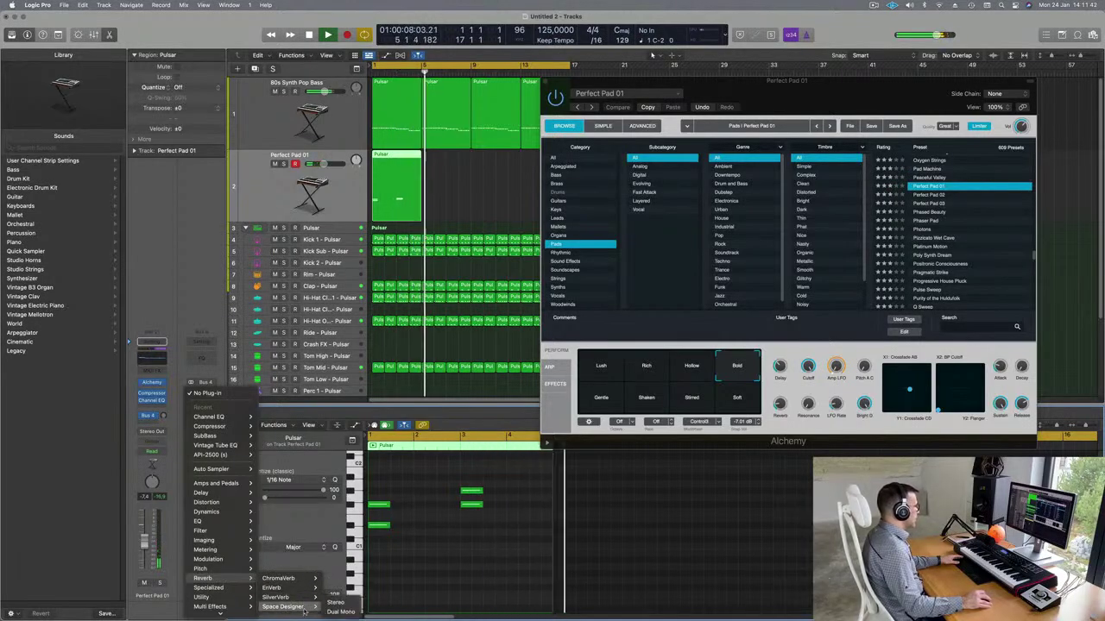
click(335, 598)
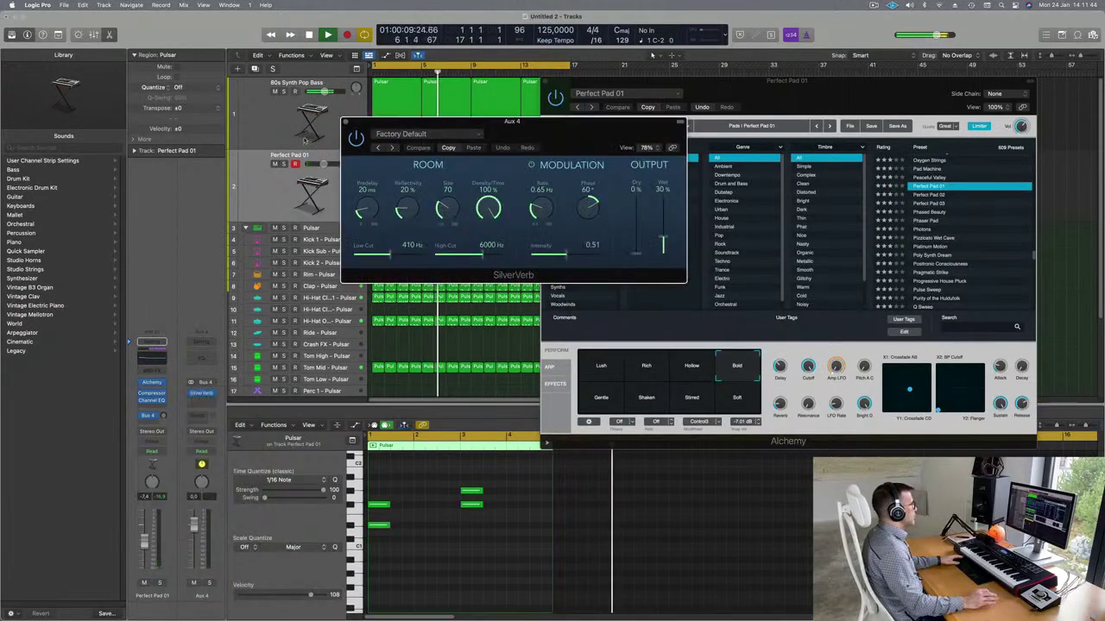
click(423, 135)
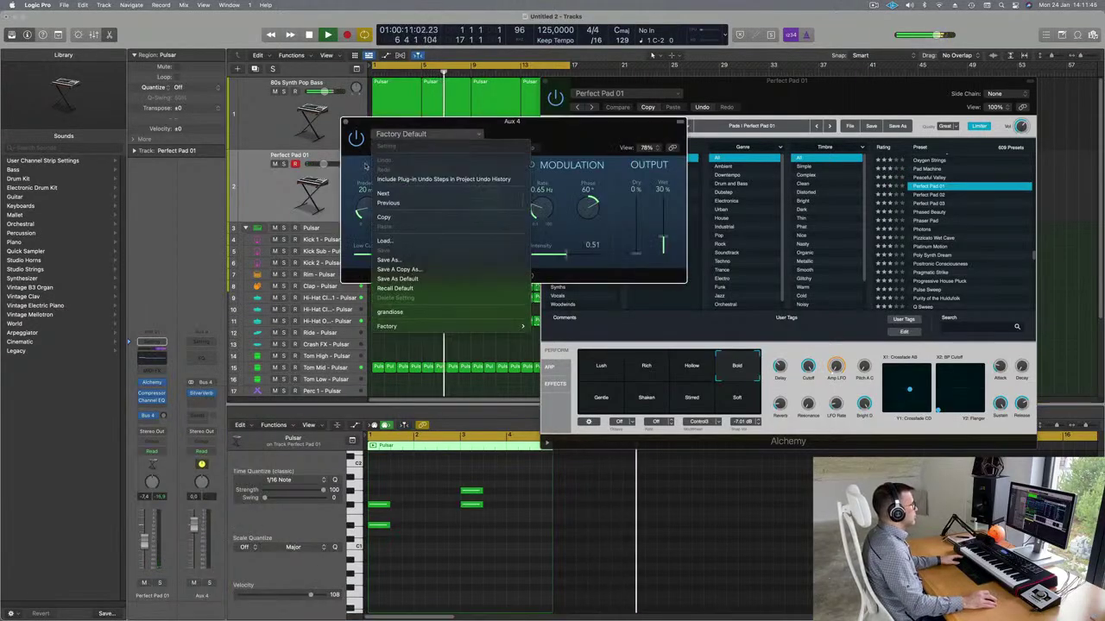
click(432, 311)
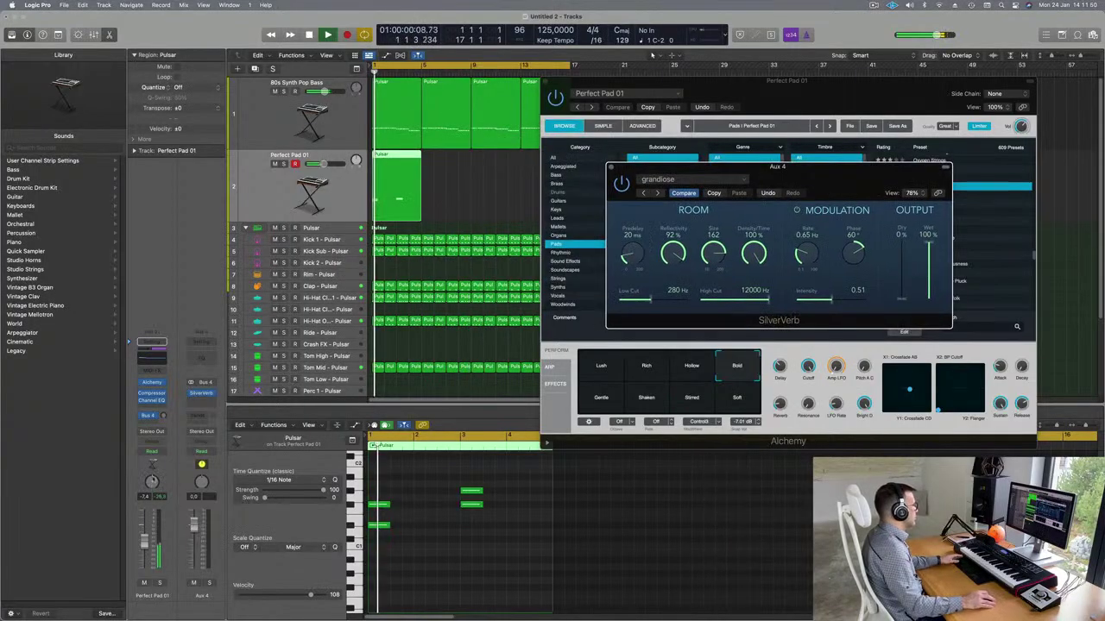
click(652, 54)
key(space)
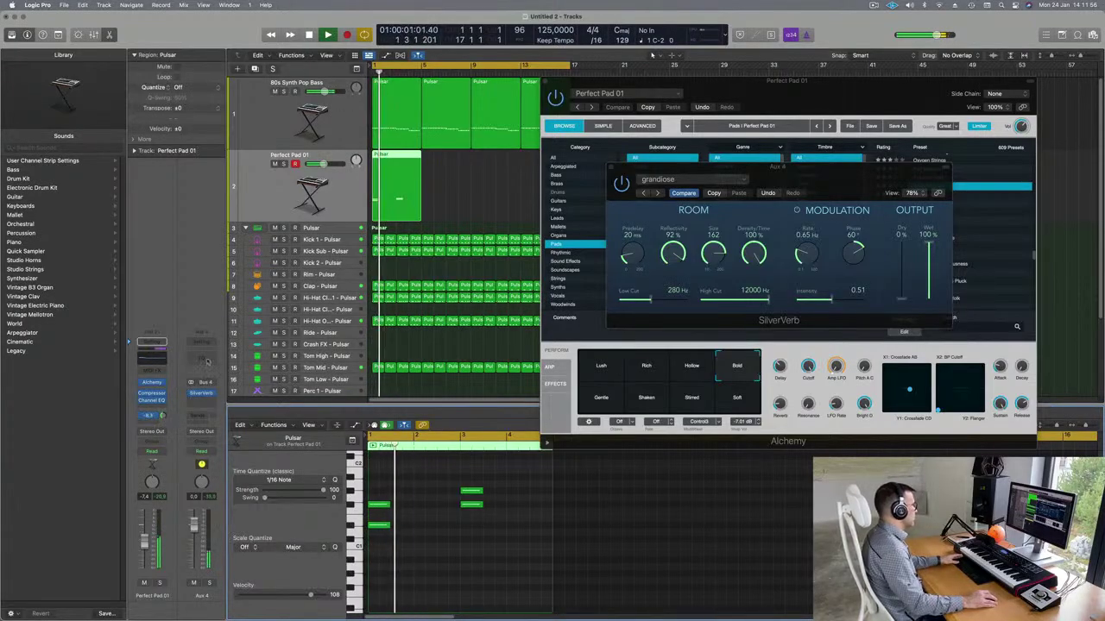
Step: Add a Channel EQ to Aux 4 with a low cut at about 256 Hz, and close the EQ and Alchemy windows
click(208, 360)
drag(401, 271, 620, 294)
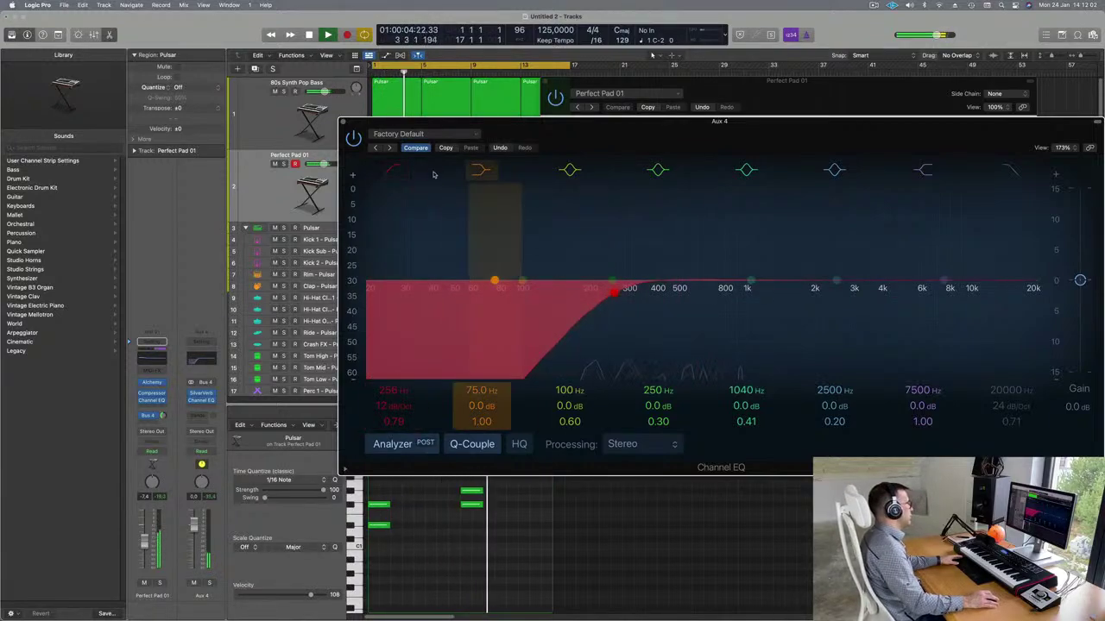
click(344, 123)
drag(595, 81, 495, 189)
click(447, 188)
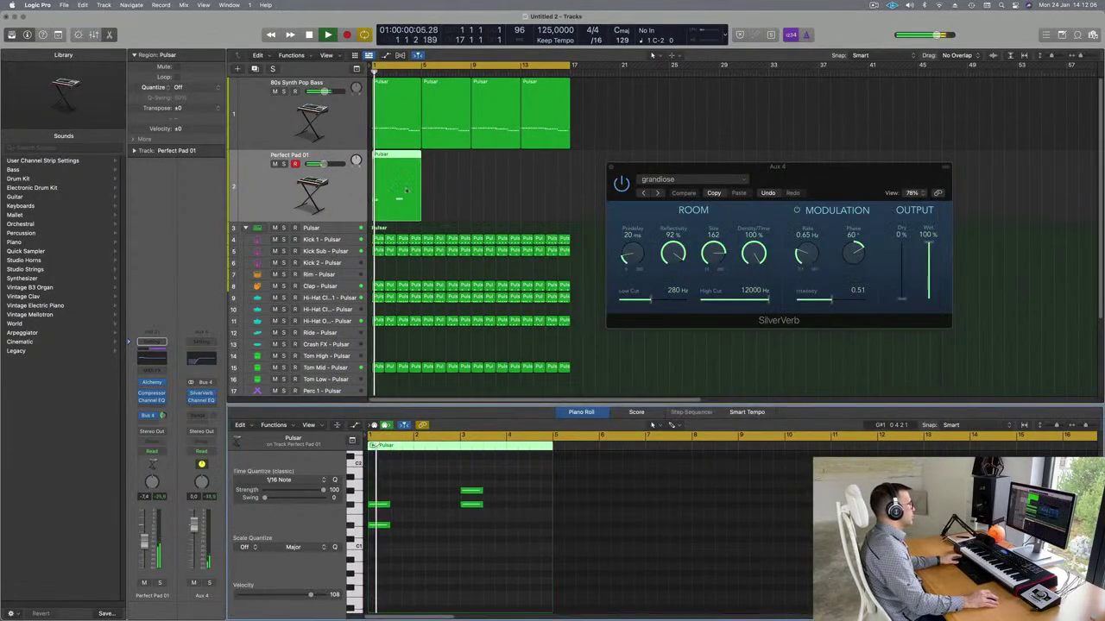
Step: Repeat the pad region three times to fill bars 5 to 16 and select all four pad regions
key(super+r)
key(super+r)
key(super+r)
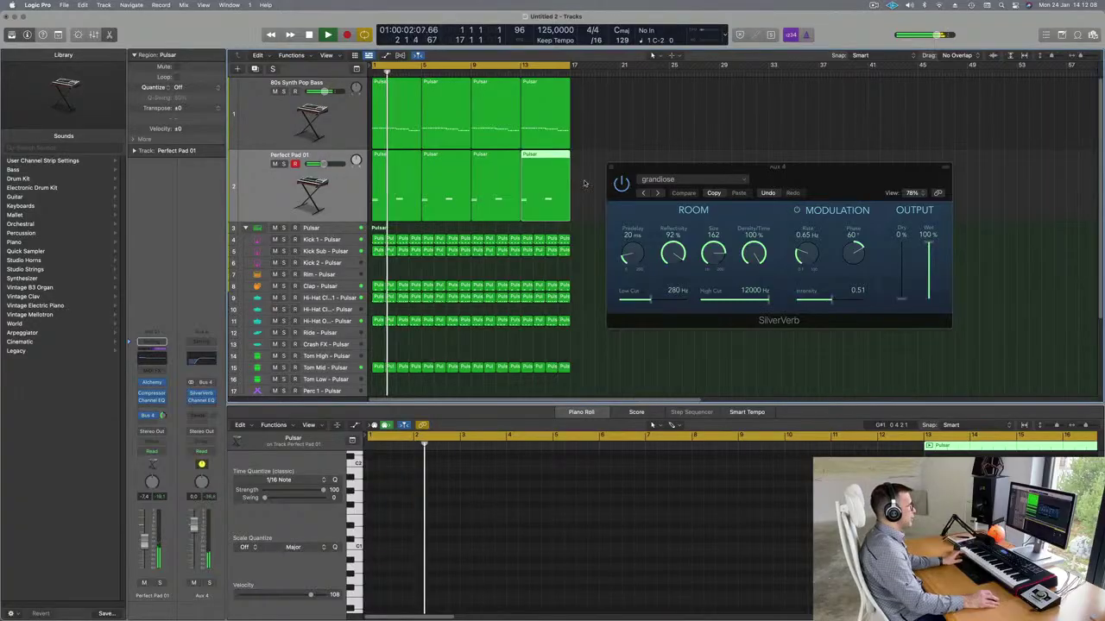
key(Return)
drag(811, 171, 808, 137)
click(275, 188)
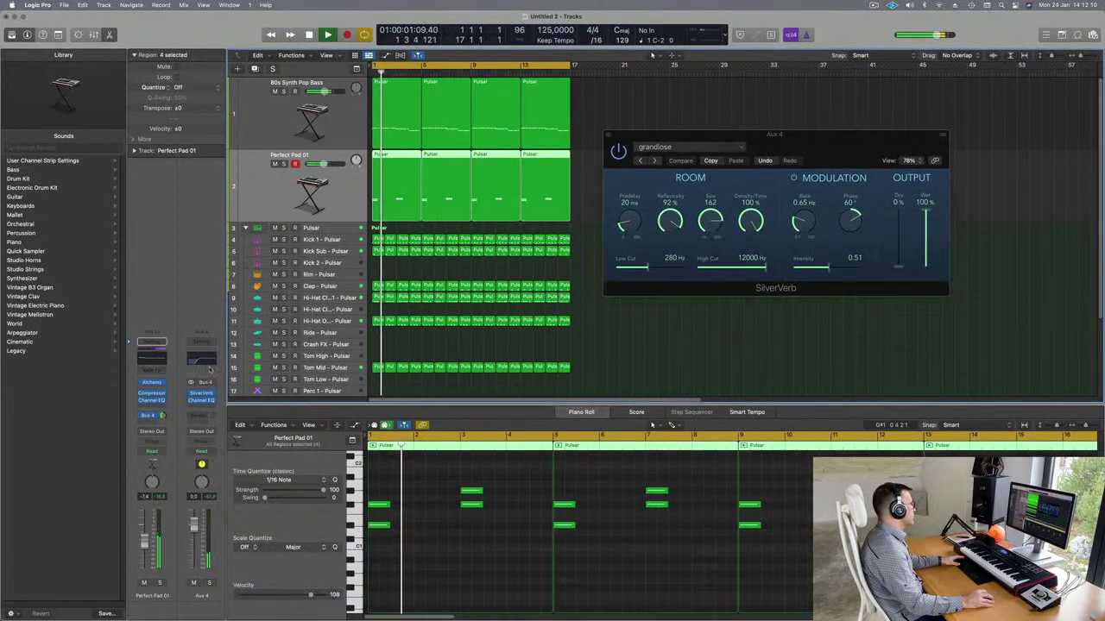
Step: Reopen Alchemy on the pad track, audition the Gentle, Shaken, Stirred and Soft variations and choose Lush
click(152, 383)
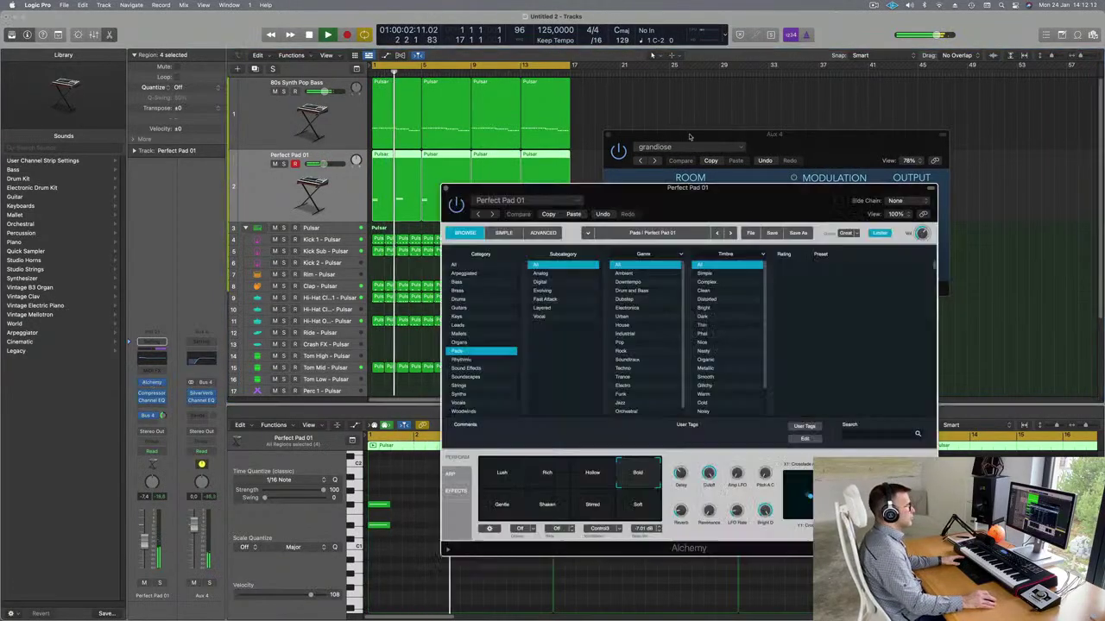
drag(728, 203, 599, 156)
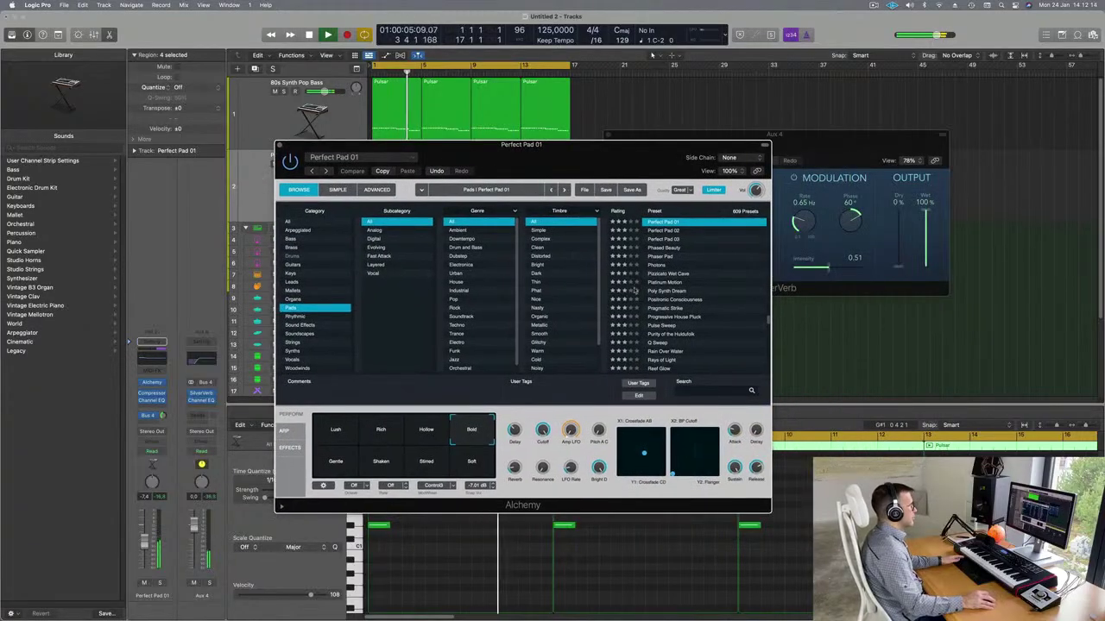
click(337, 462)
click(380, 466)
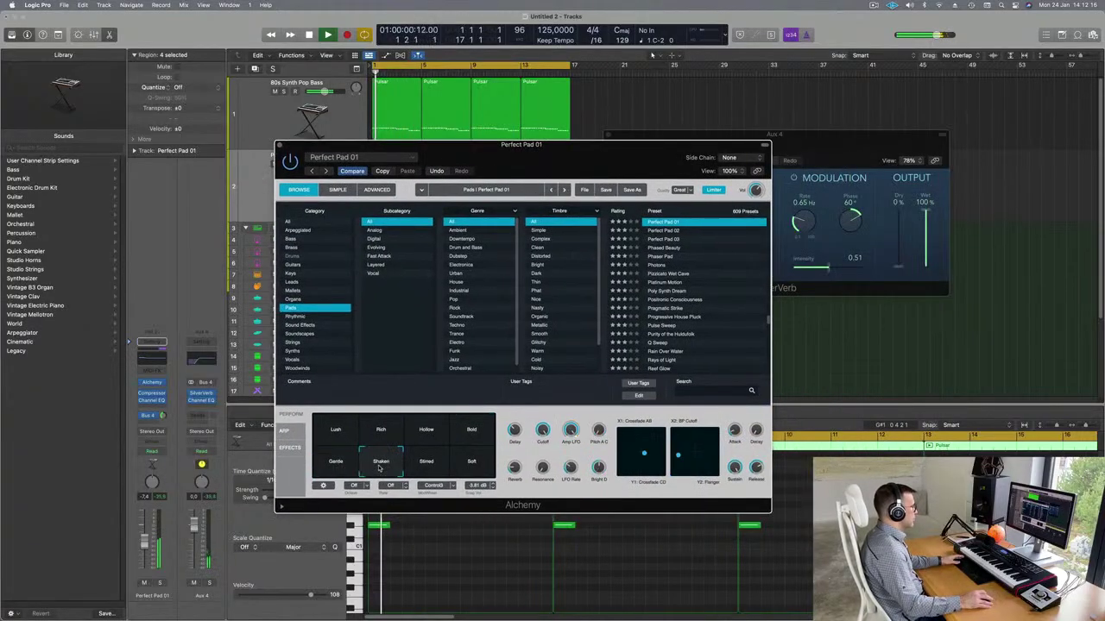
click(423, 463)
click(471, 462)
click(344, 437)
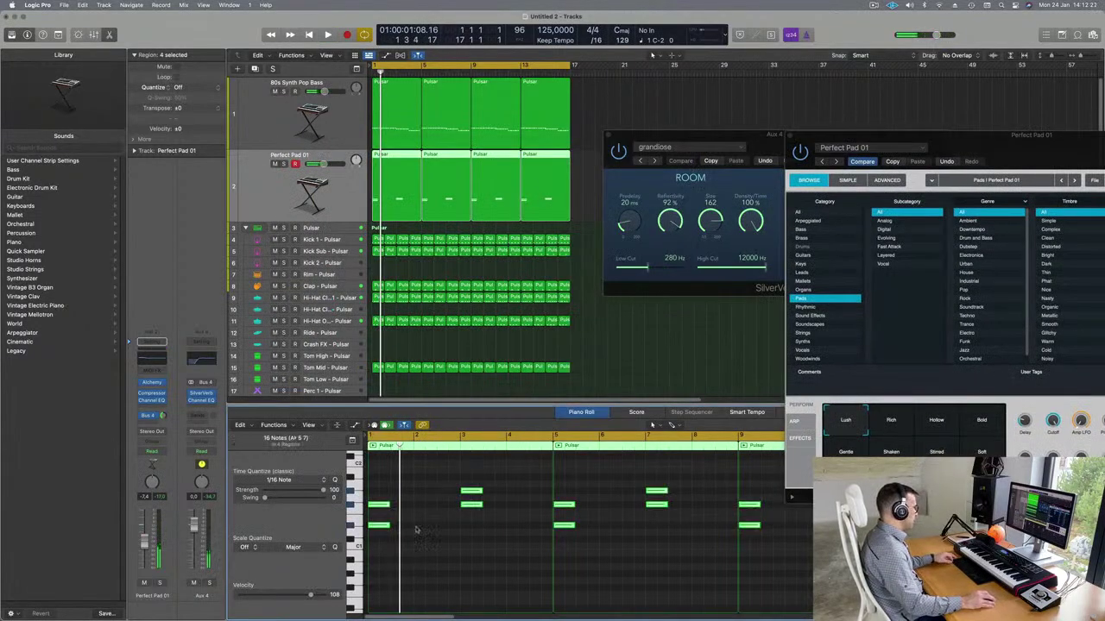
Step: Copy all pad notes in the four regions seven semitones higher to form four-note chords, and replay them
scroll(401, 509, up, 3)
drag(378, 536, 382, 494)
scroll(413, 542, left, 1)
key(space)
scroll(411, 537, left, 3)
key(Return)
Step: Compare the four-note pad chords in the Lush and Bold variations of Perfect Pad 01
drag(1000, 144, 609, 170)
key(Return)
drag(687, 180, 800, 170)
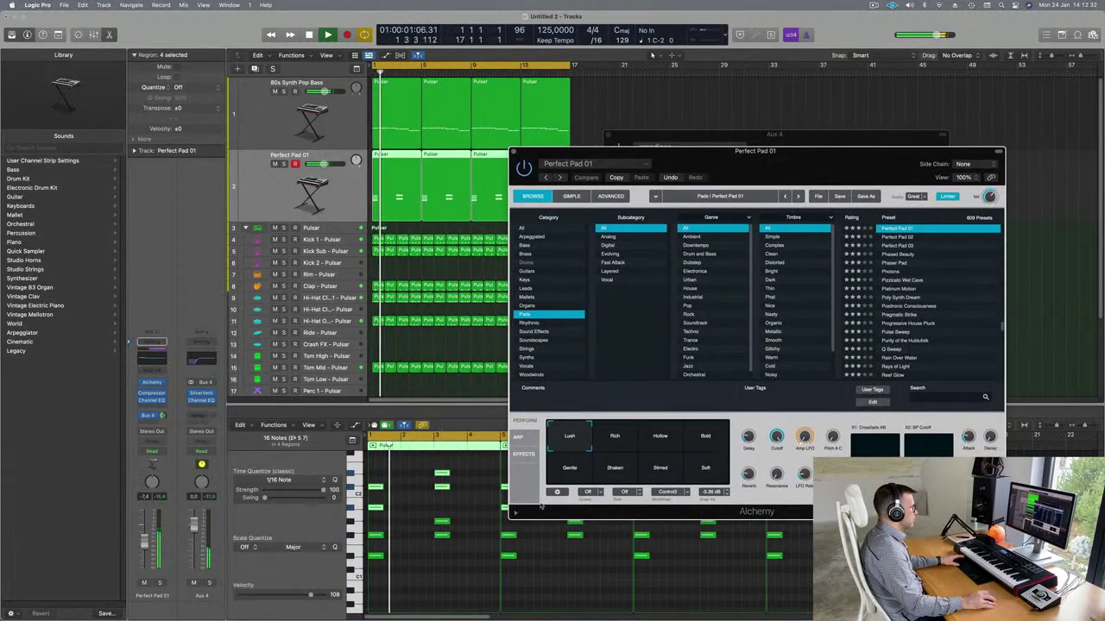
click(435, 578)
key(space)
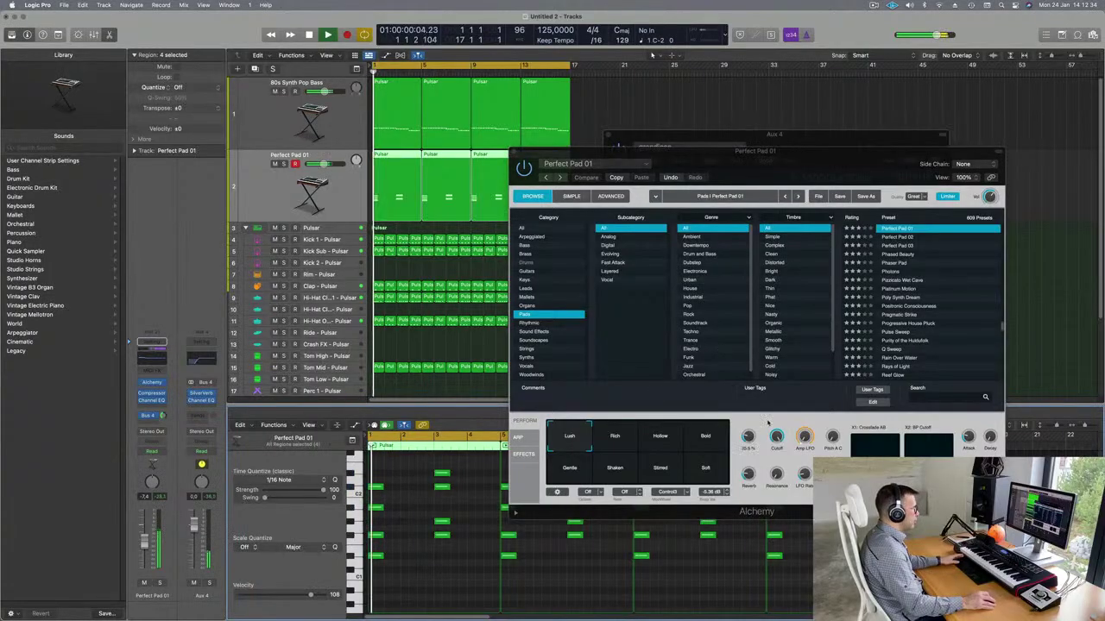
click(706, 436)
key(Return)
drag(857, 153, 819, 127)
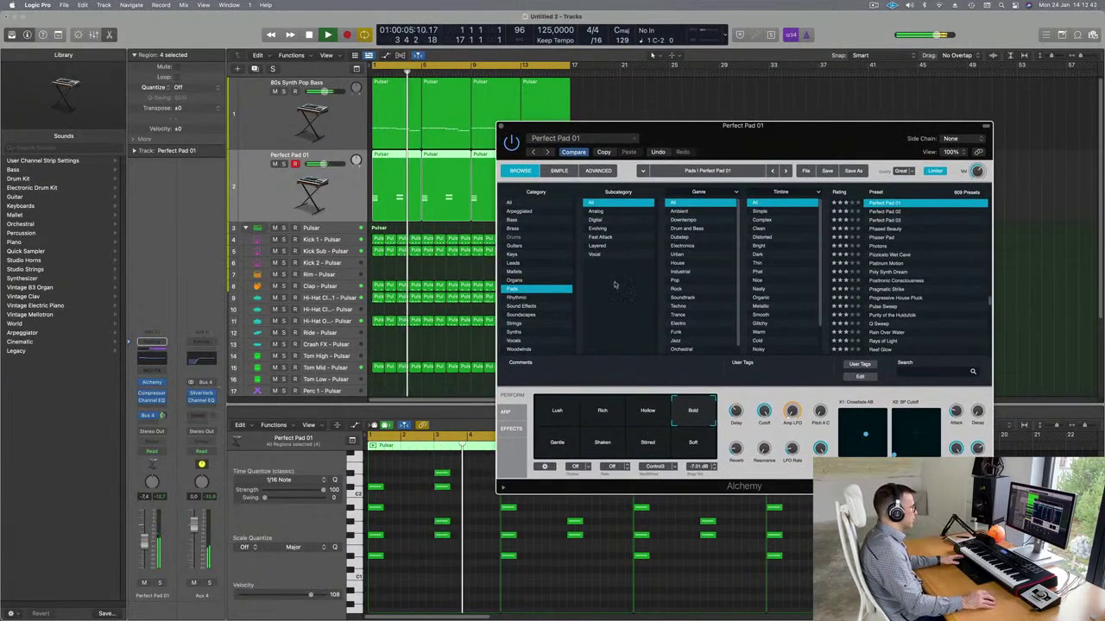
Step: Audition the Phased Beauty, Photons and Platinum Motion pad presets in Alchemy against the arrangement
drag(836, 136, 804, 187)
click(855, 280)
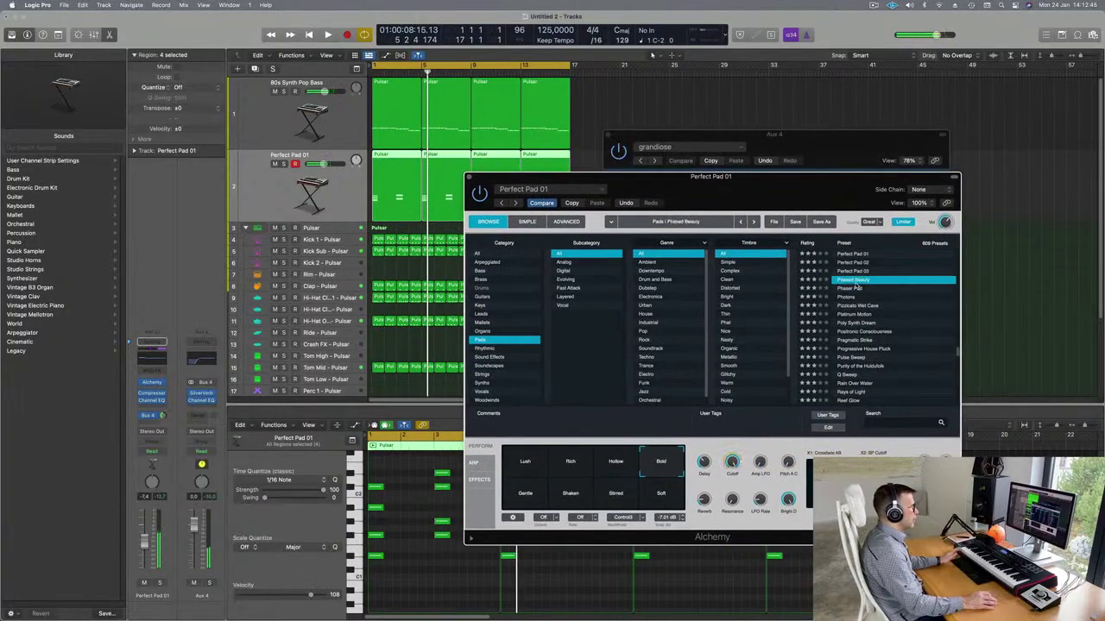
click(841, 298)
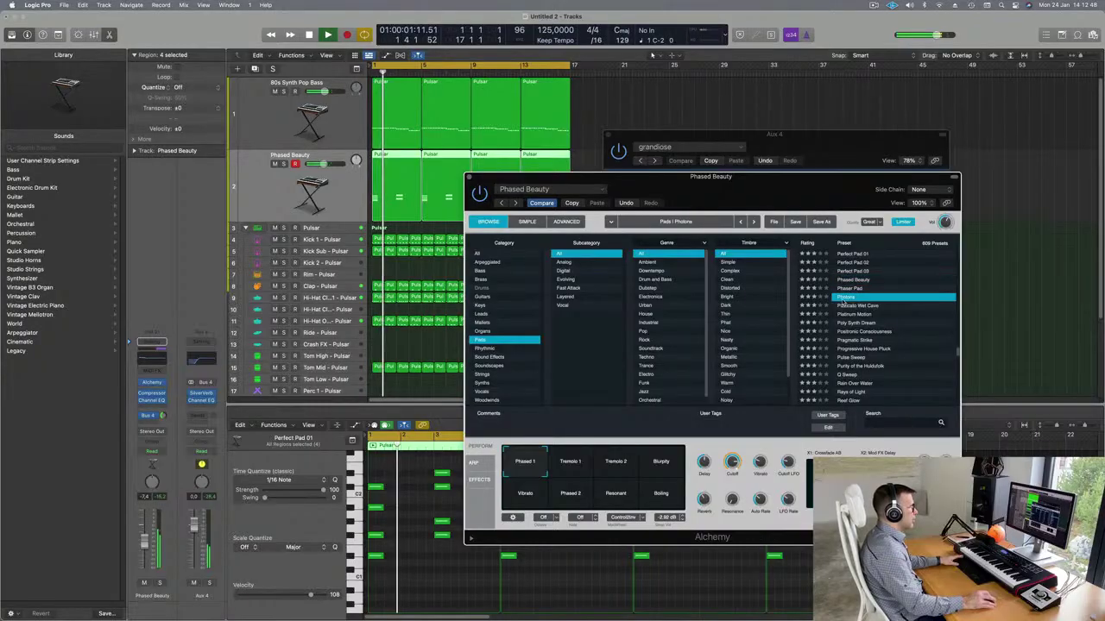
scroll(881, 304, down, 2)
click(858, 283)
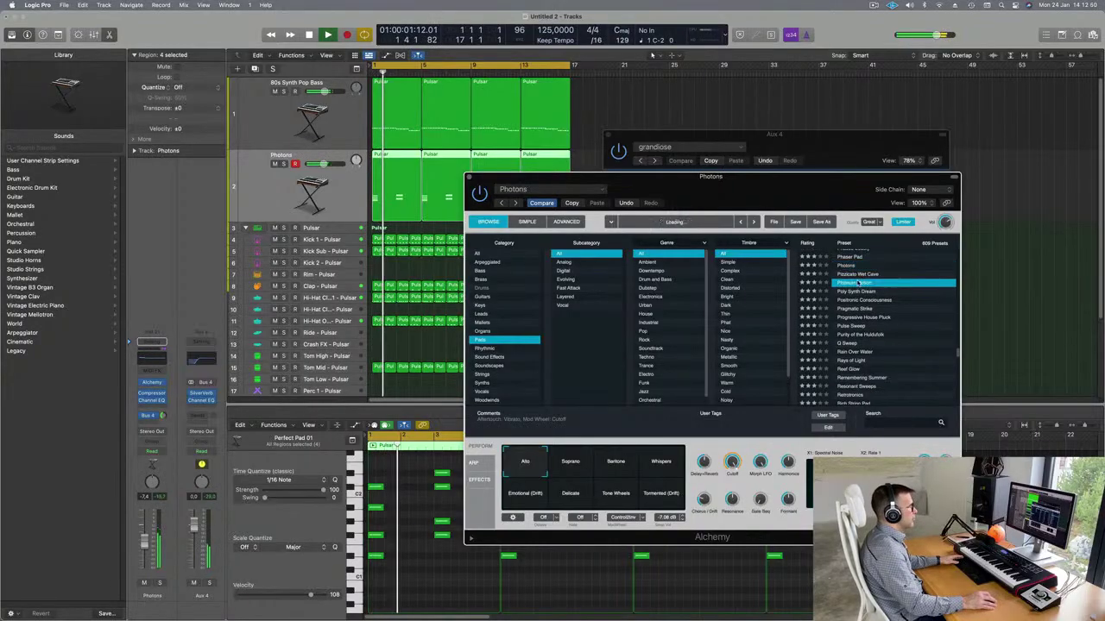
key(space)
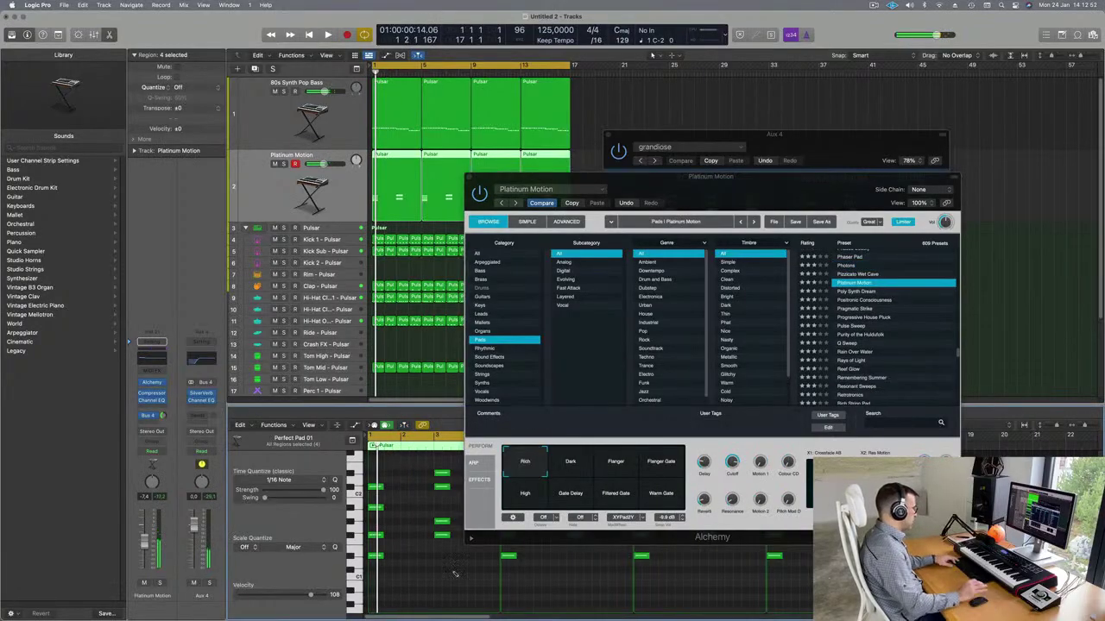
Step: Transpose all pad notes up one octave and reload the Perfect Pad 01 preset, replaying the arrangement
key(super+a)
key(shift+alt+Up)
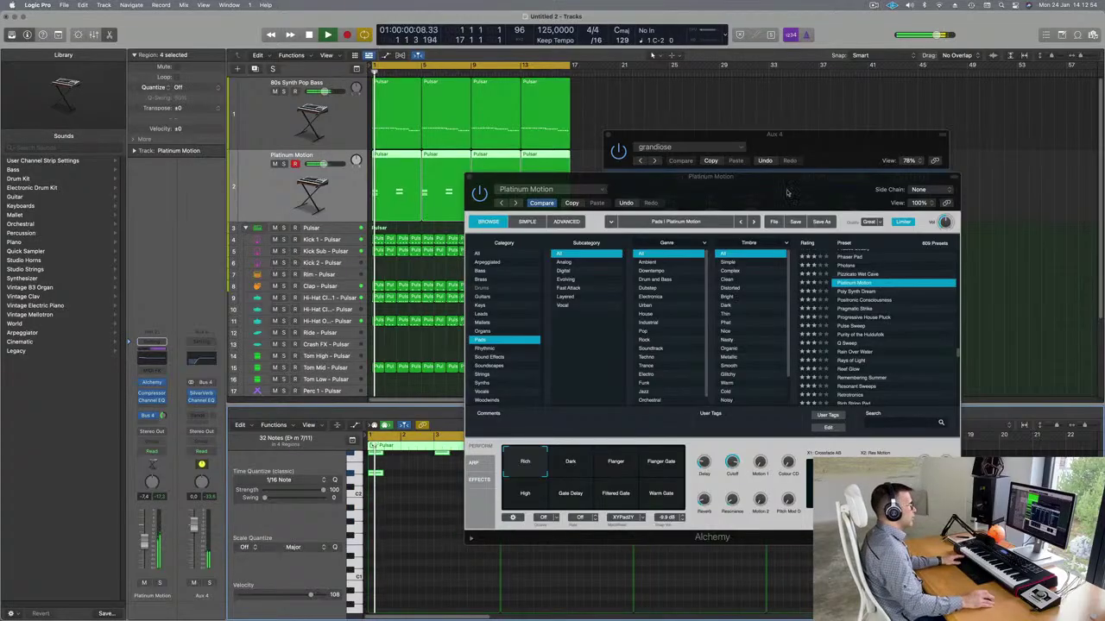
scroll(854, 273, up, 3)
click(861, 271)
key(space)
drag(766, 194, 854, 129)
key(Return)
key(space)
click(652, 54)
key(space)
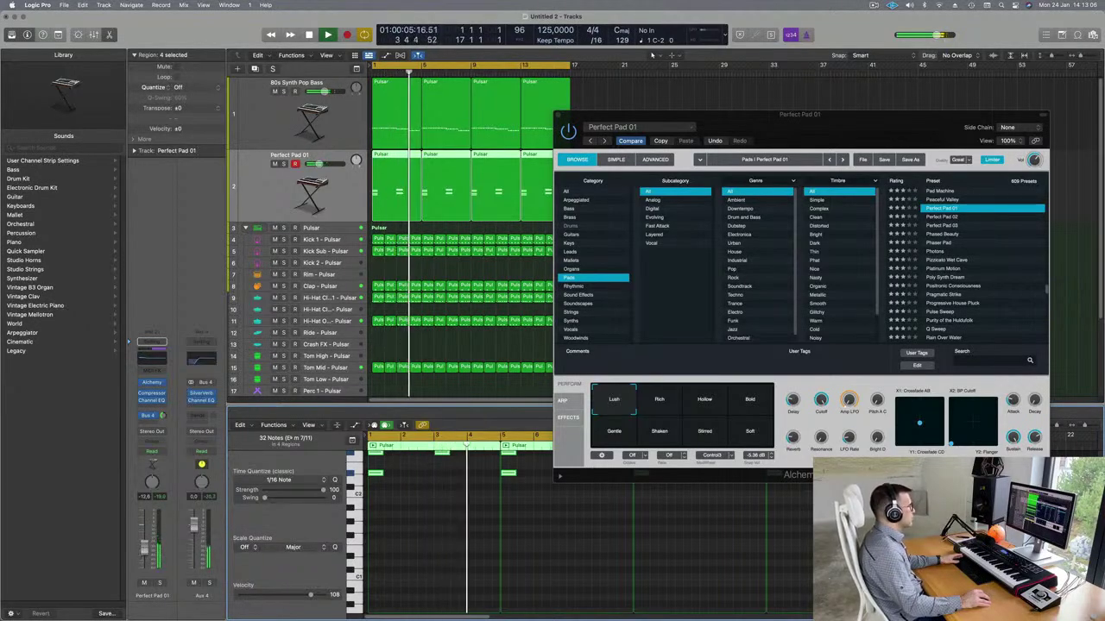
Step: Close the Alchemy and SilverVerb windows and set the Perfect Pad 01 track volume to -11.9 dB
drag(829, 120, 705, 182)
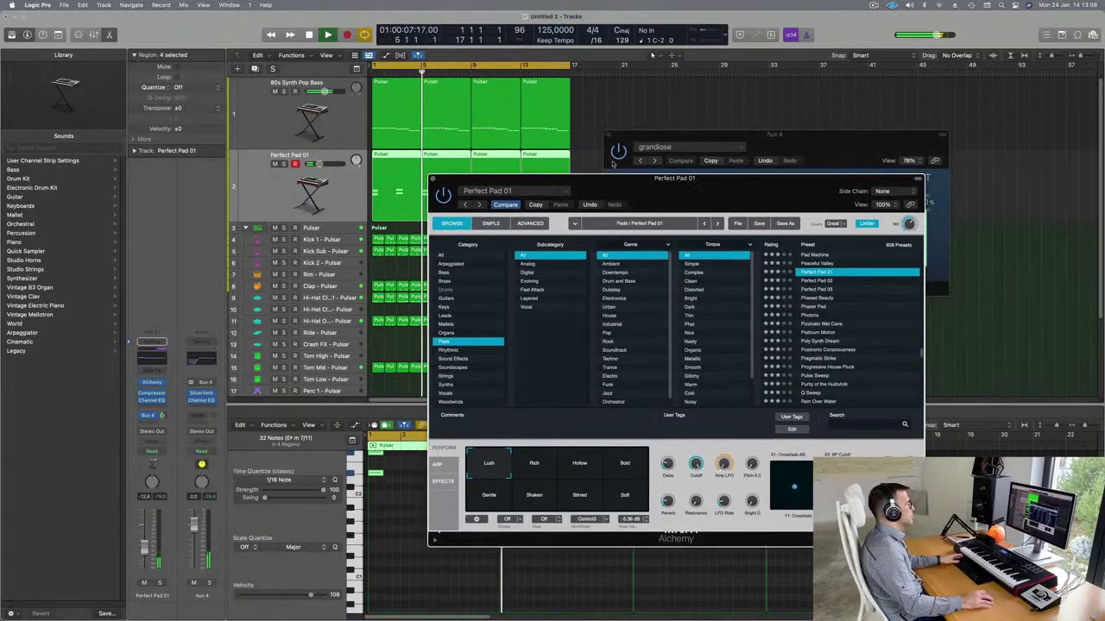
click(434, 179)
drag(762, 140, 750, 152)
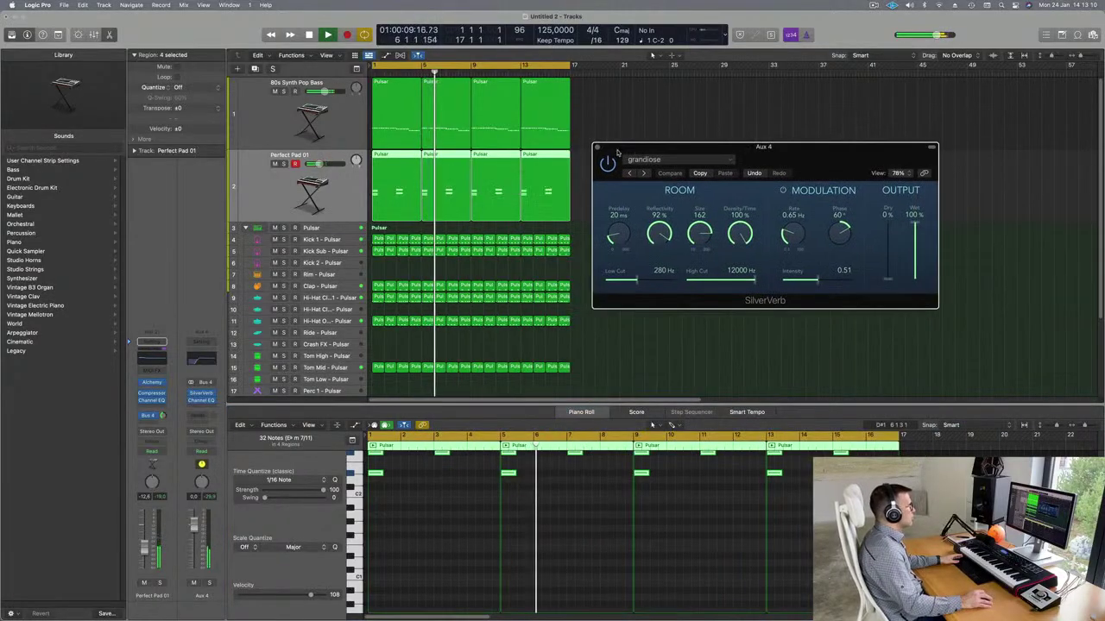
click(596, 145)
scroll(519, 232, down, 1)
click(144, 550)
key(space)
key(space)
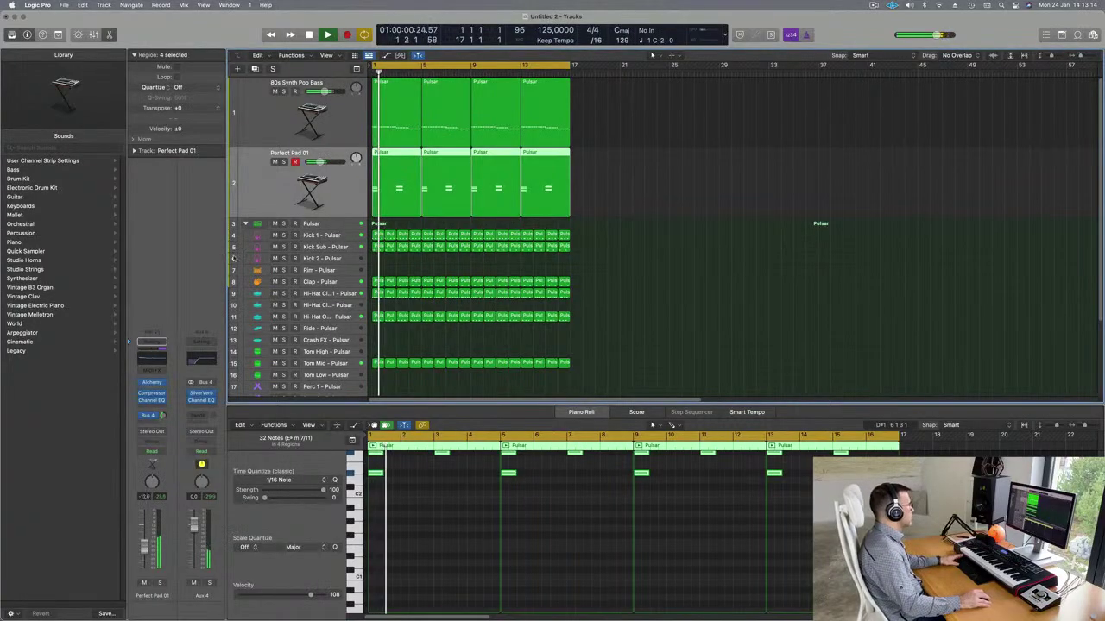
Step: Duplicate the 80s Synth Pop Bass track and copy its four regions onto the new track
click(282, 118)
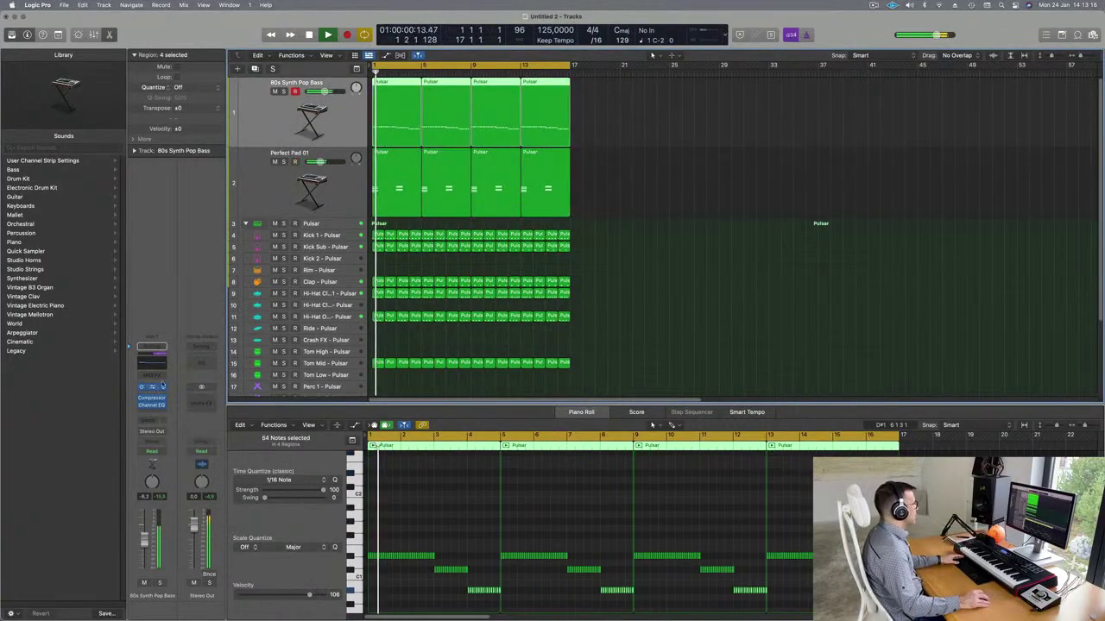
key(super+d)
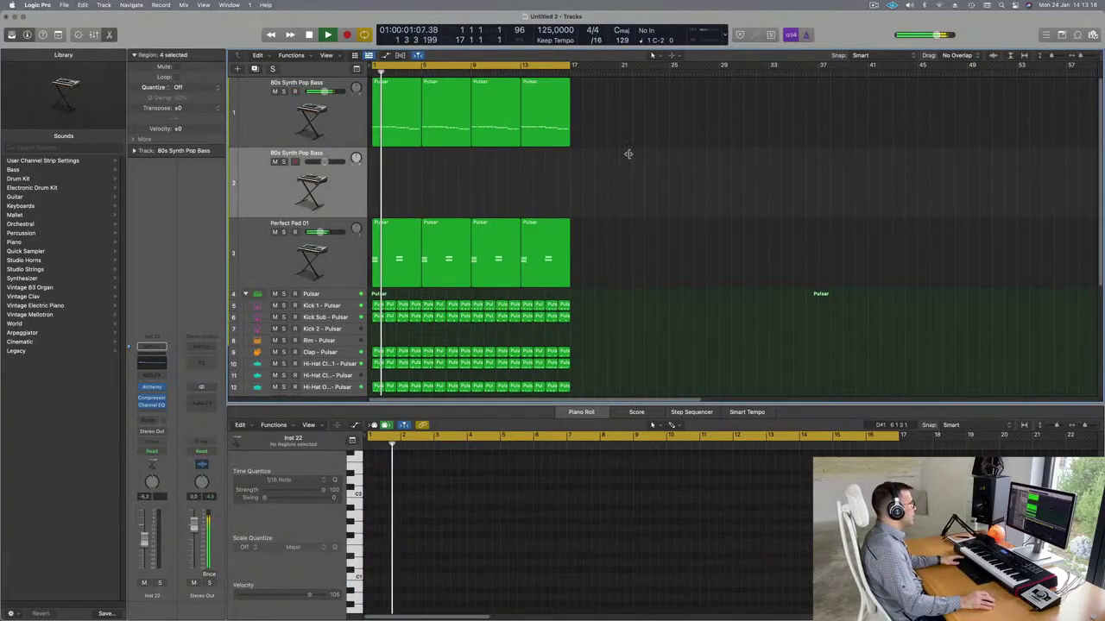
click(402, 90)
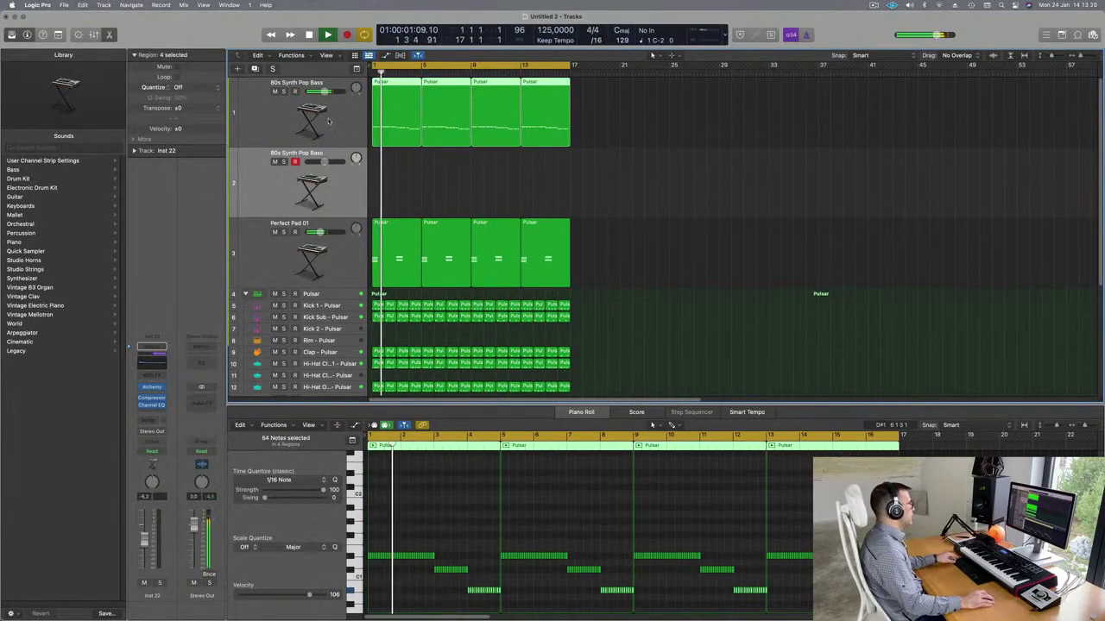
drag(395, 103, 396, 173)
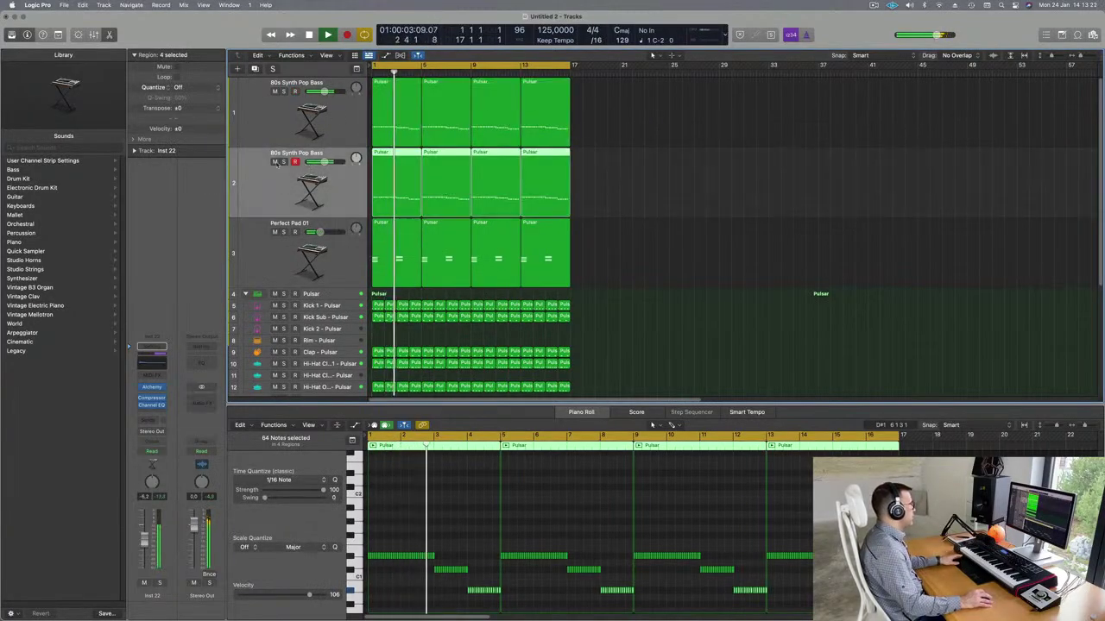
Step: Mute the duplicated bass track, reselect the original bass track and replay the arrangement from the start
click(274, 161)
key(Up)
key(Return)
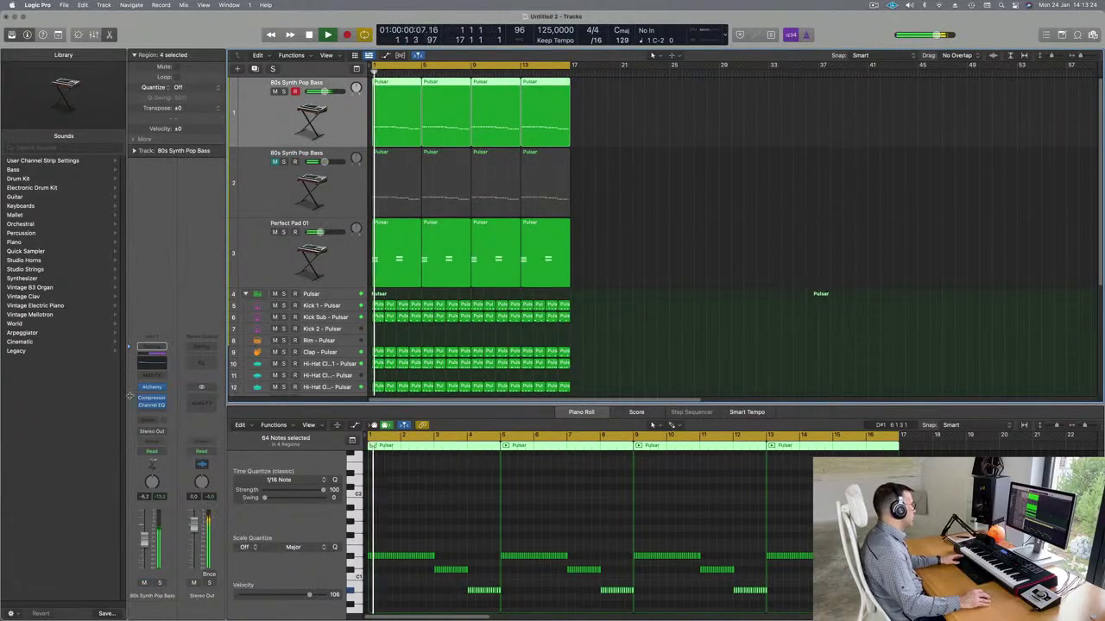
Step: Open the original bass track's Alchemy synth, choose the Punchy snapshot and adjust its LP Envelope during playback
key(v)
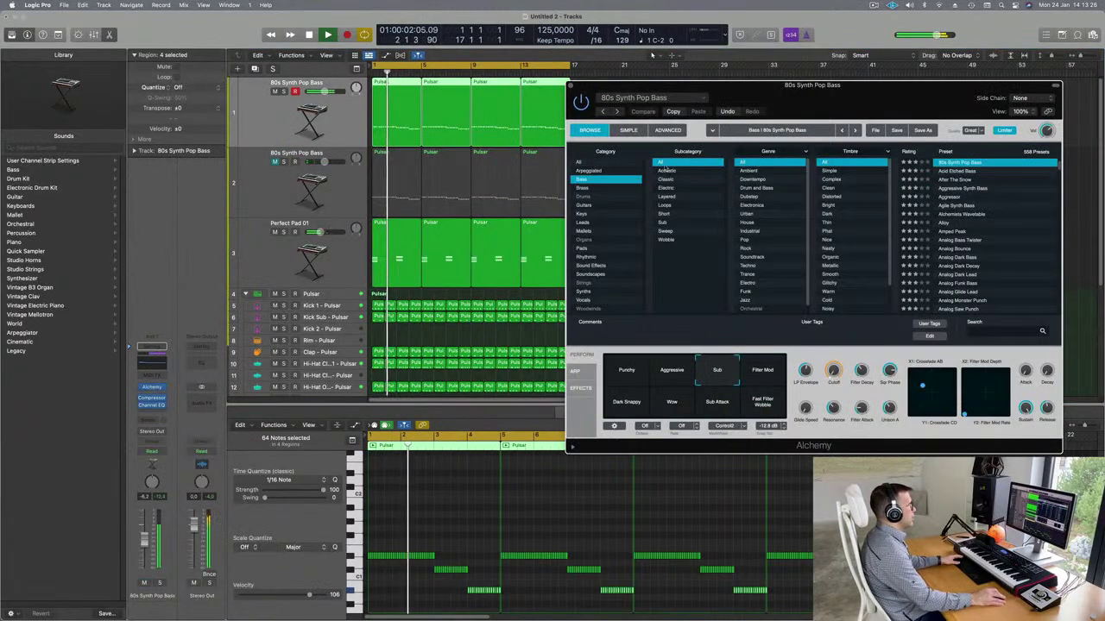
drag(819, 93, 624, 152)
key(space)
click(410, 429)
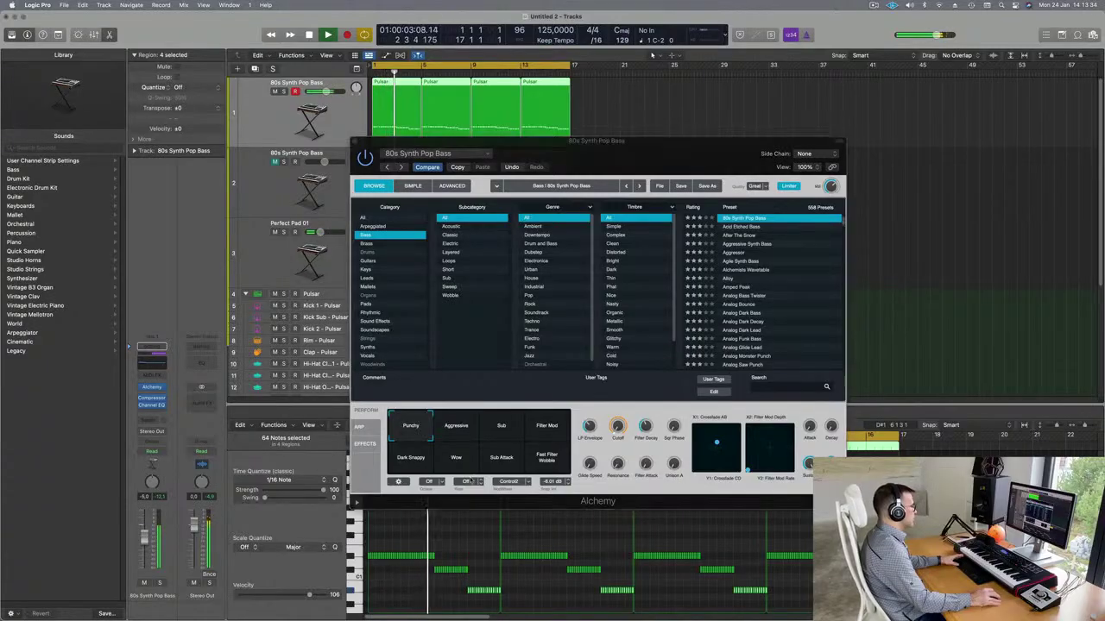
drag(601, 429, 595, 421)
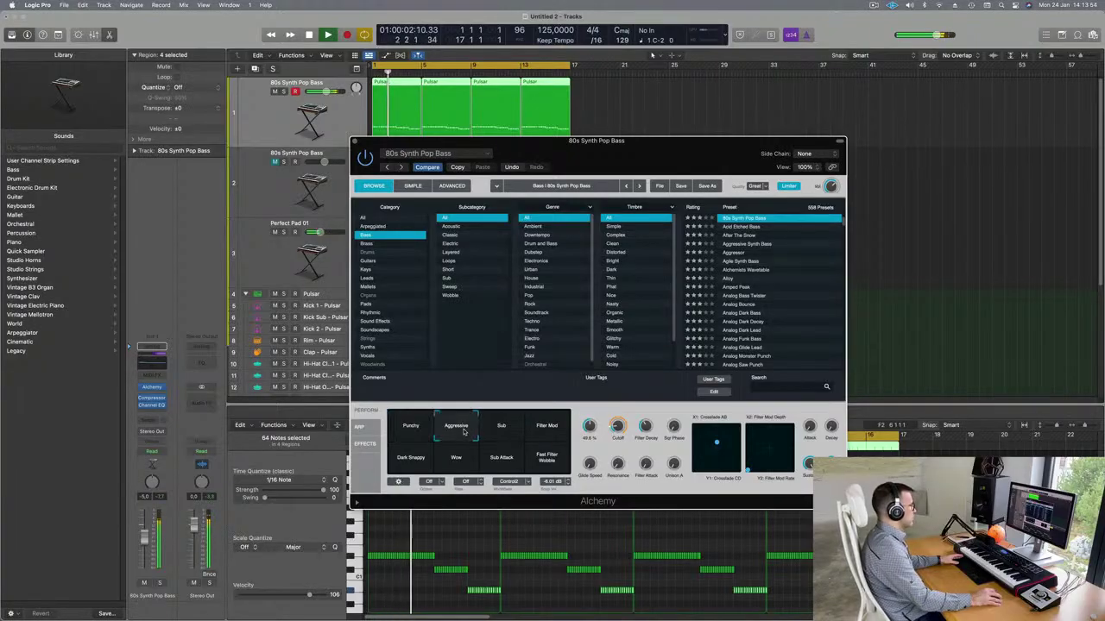
Step: Compare the Sub Attack, Punchy and Dark Snappy snapshots of the bass sound during playback and settle on Punchy
click(502, 464)
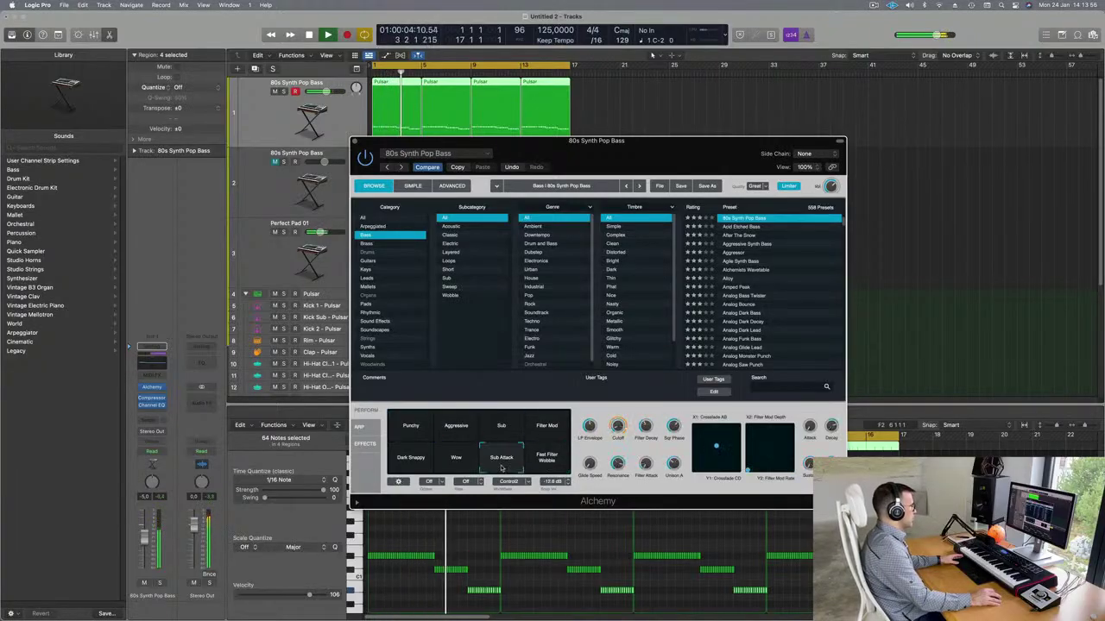
click(405, 426)
click(406, 463)
drag(624, 159, 673, 140)
click(460, 408)
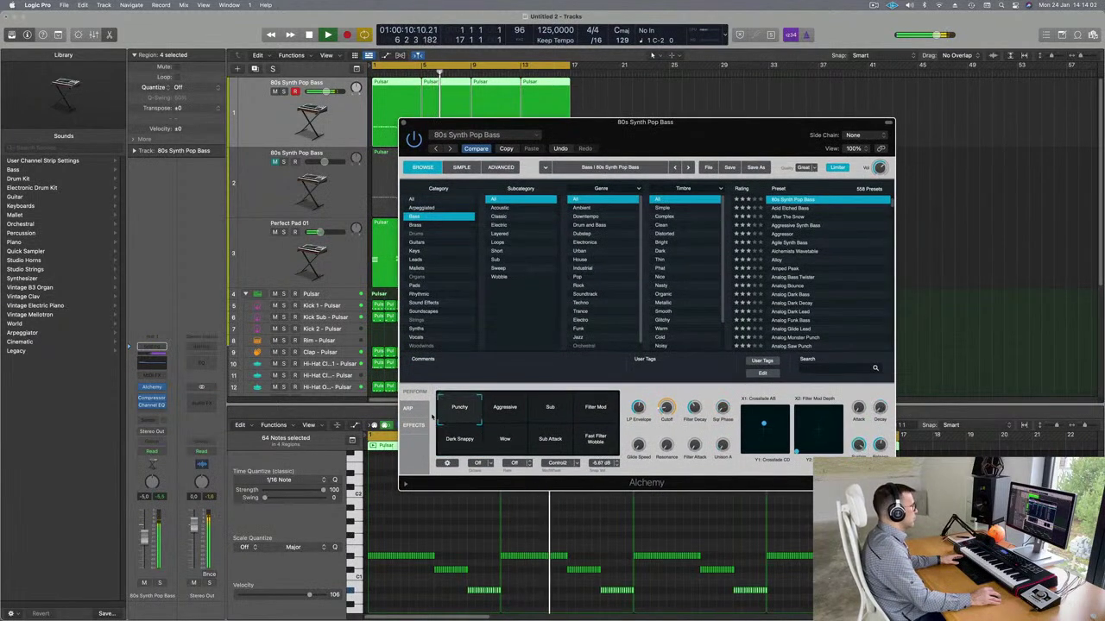
click(456, 446)
key(space)
click(470, 410)
key(space)
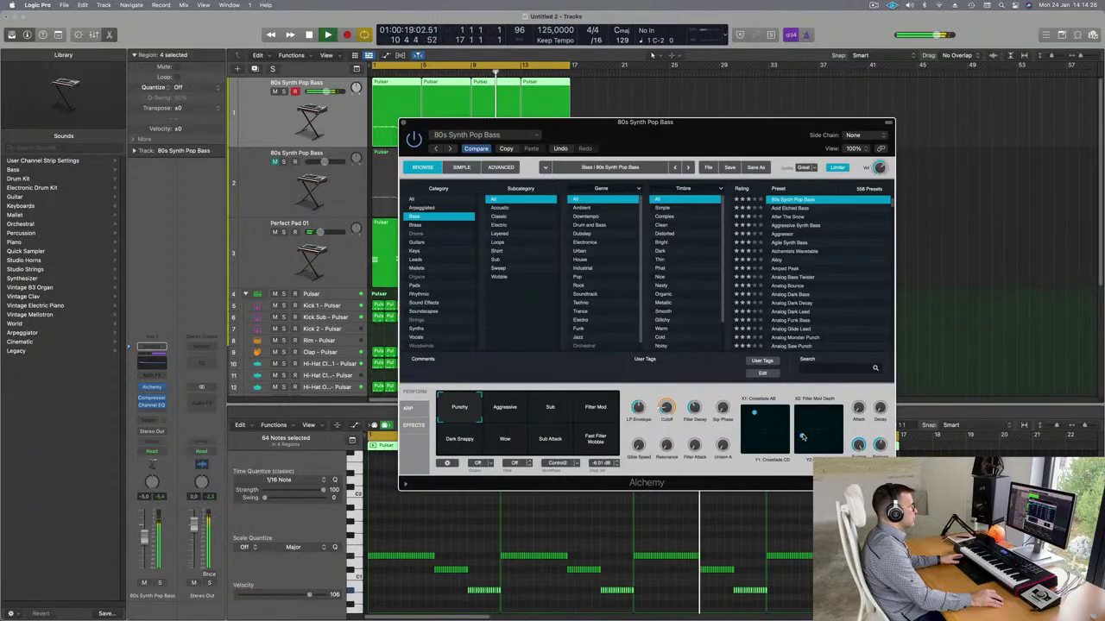
Step: Lower the Cutoff of the Punchy bass sound slightly and close the Alchemy window
drag(743, 134, 764, 135)
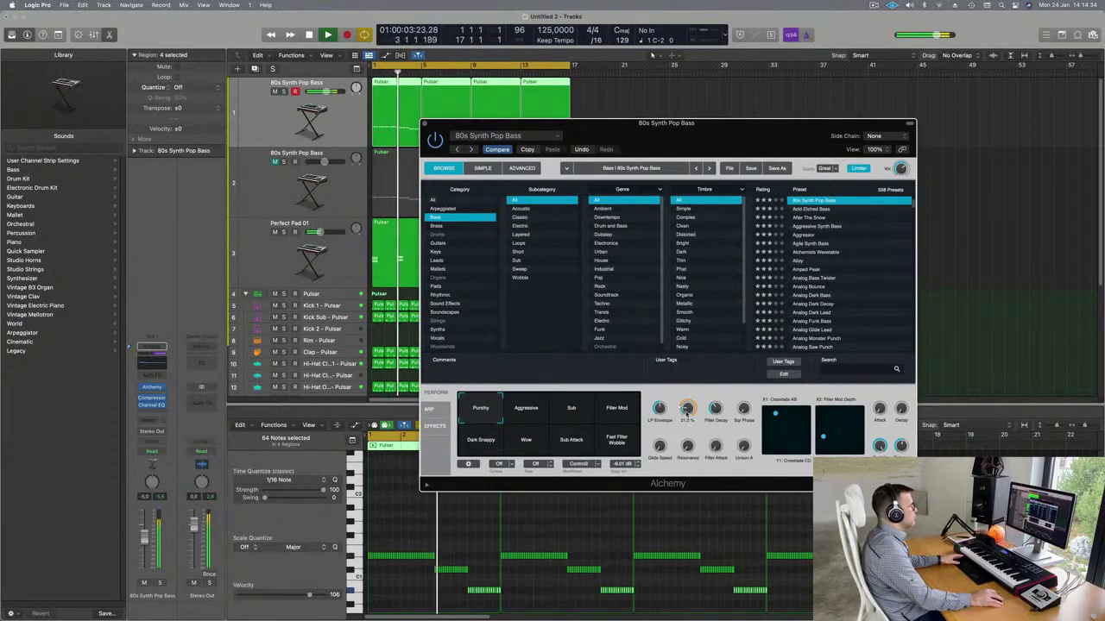
drag(686, 412, 686, 415)
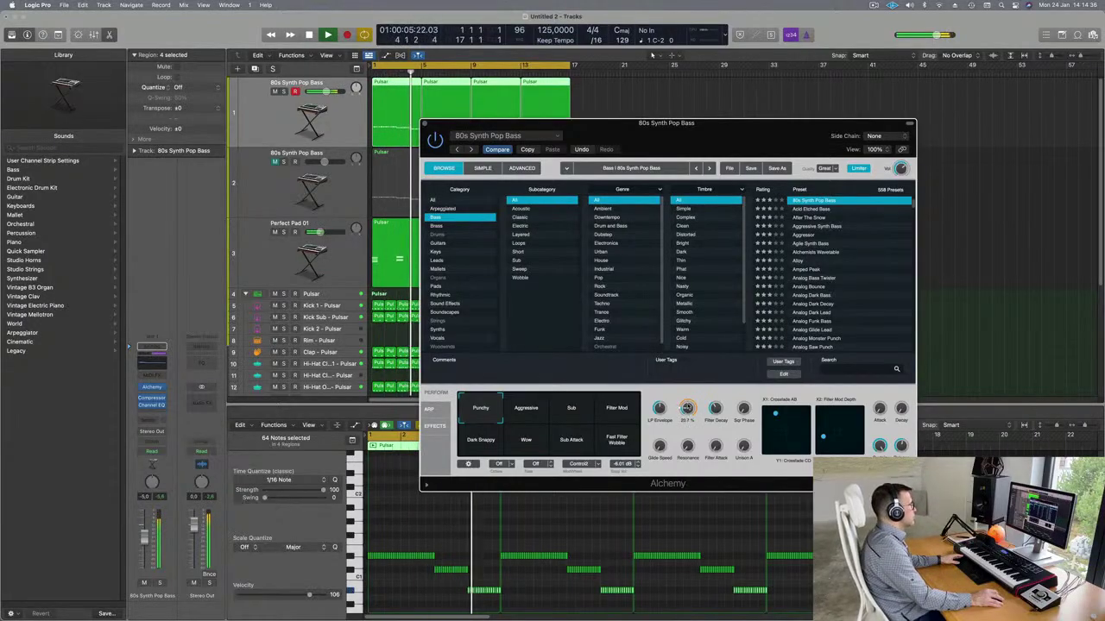
drag(710, 159, 370, 270)
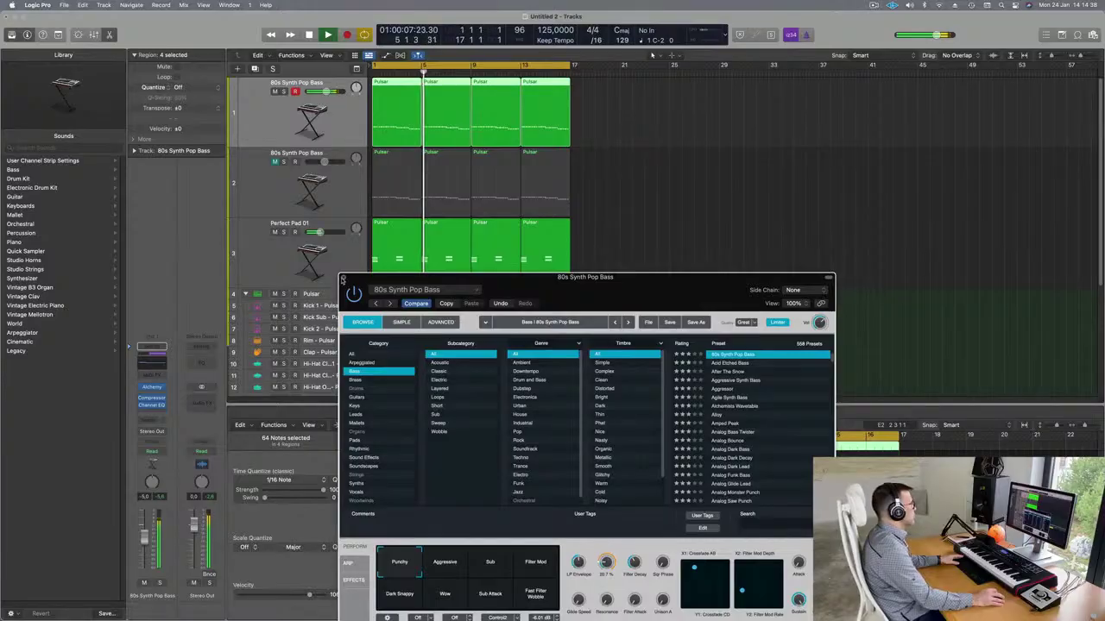
click(343, 277)
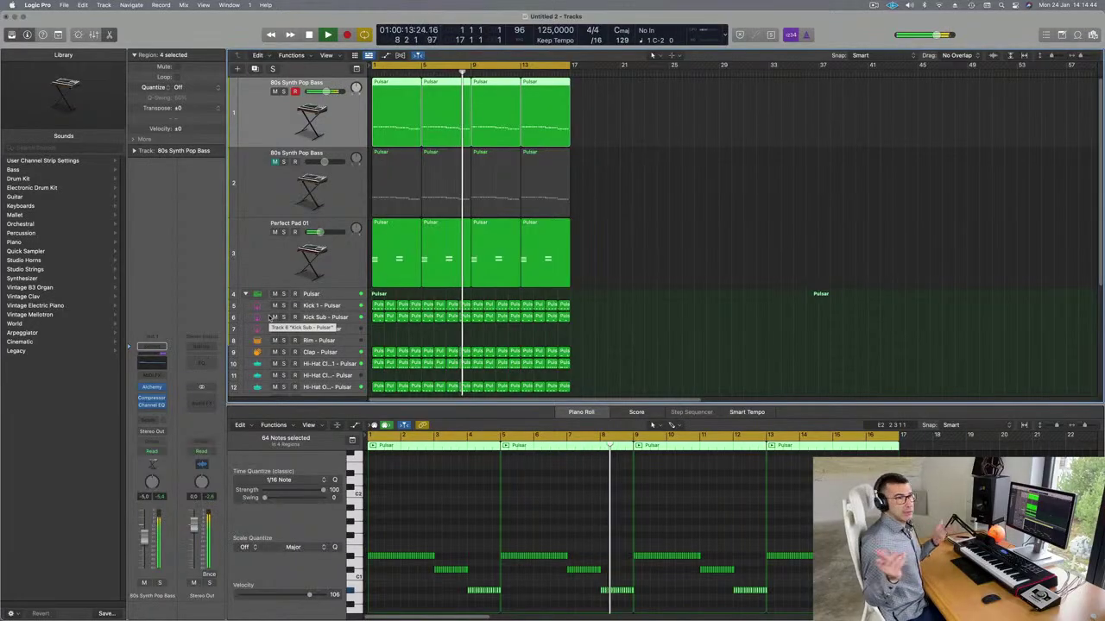
Step: Replay the arrangement from the start and lower the original bass track's volume
key(Return)
key(Return)
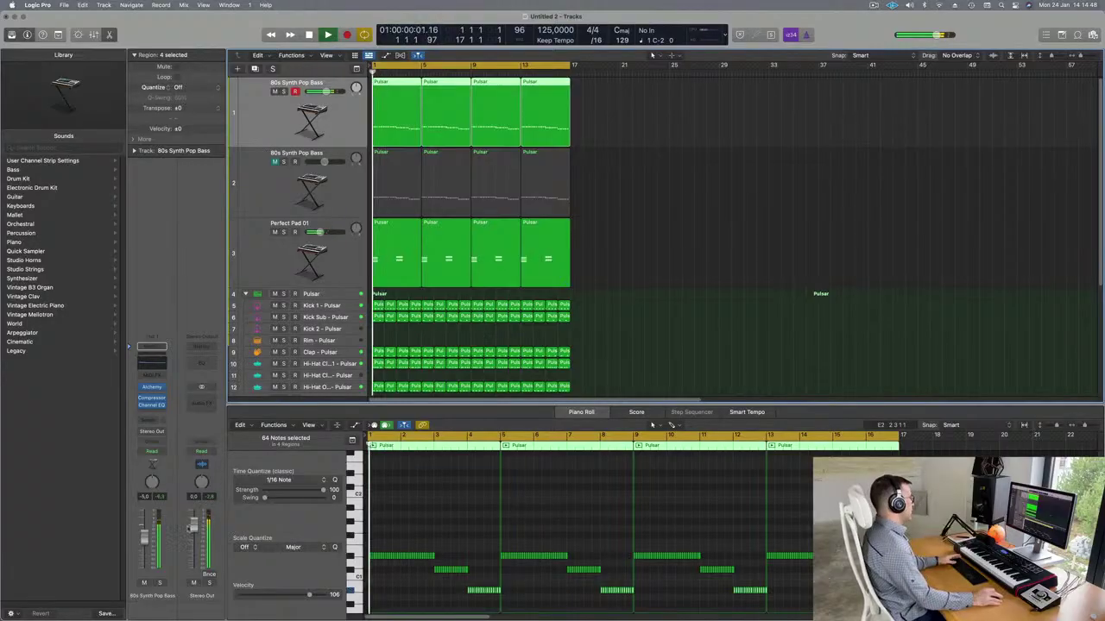
key(Return)
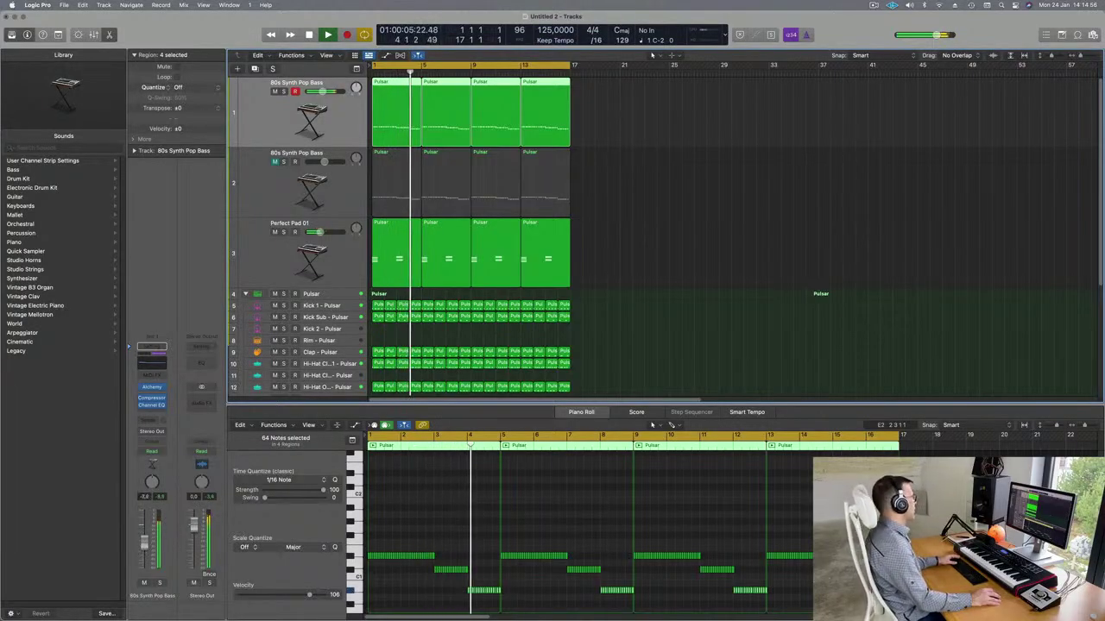
Step: Set a 187 Hz, 12 dB/Oct low cut in the Perfect Pad 01 Channel EQ and raise the track volume to -9.2 dB
click(277, 255)
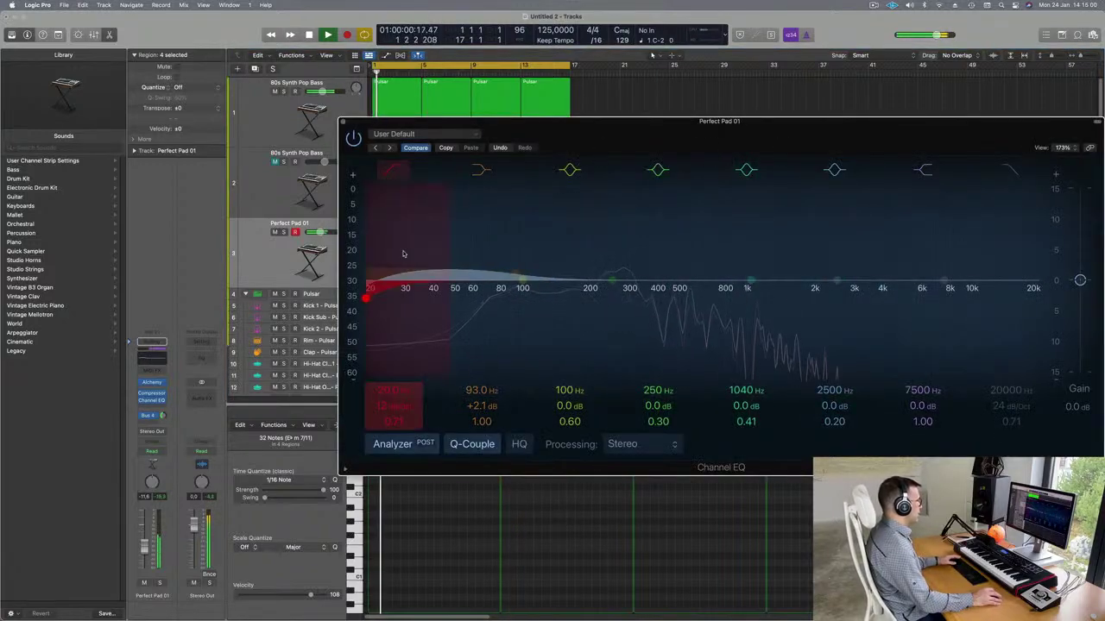
drag(574, 230, 622, 226)
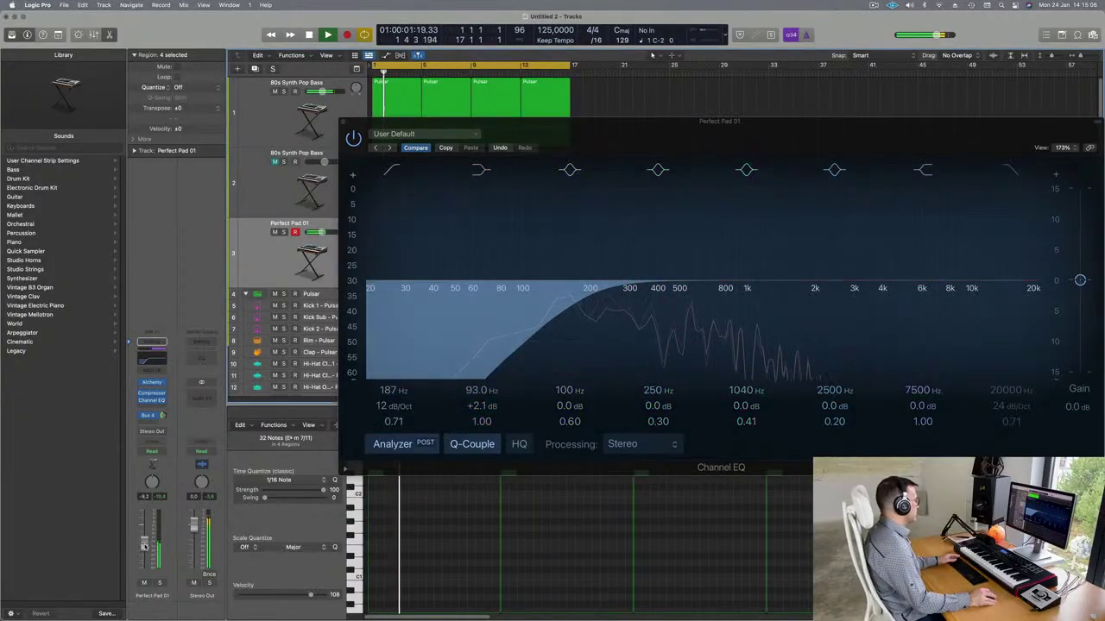
click(149, 416)
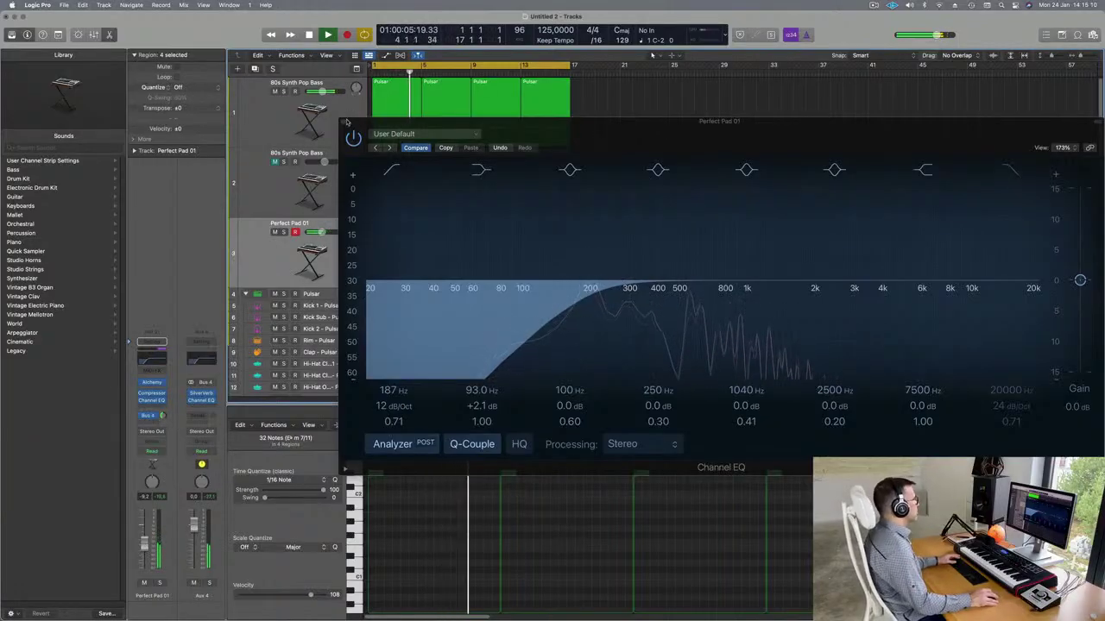
click(342, 123)
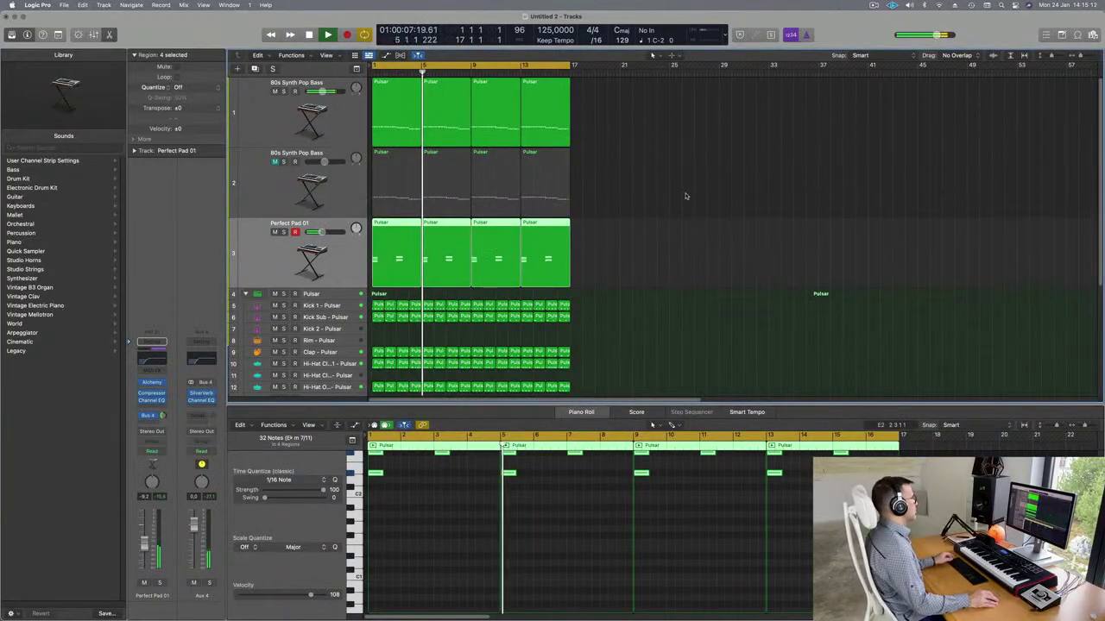
Step: Restart playback and move the first Tom Mid region down to the Perc 1 track at bar 1
scroll(289, 207, down, 2)
key(Return)
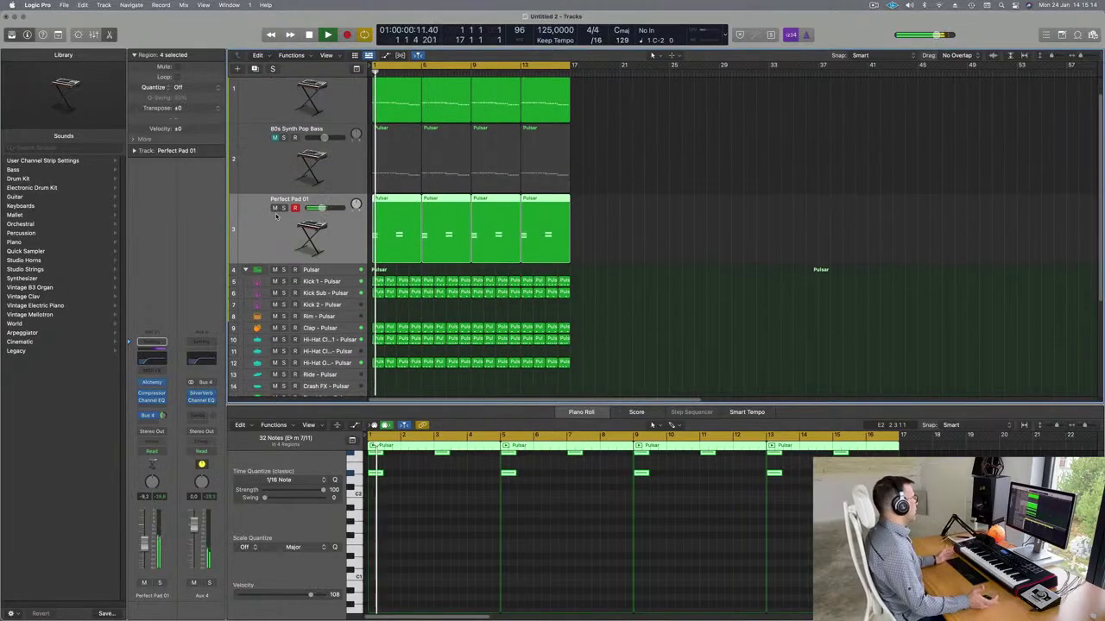
scroll(276, 216, down, 10)
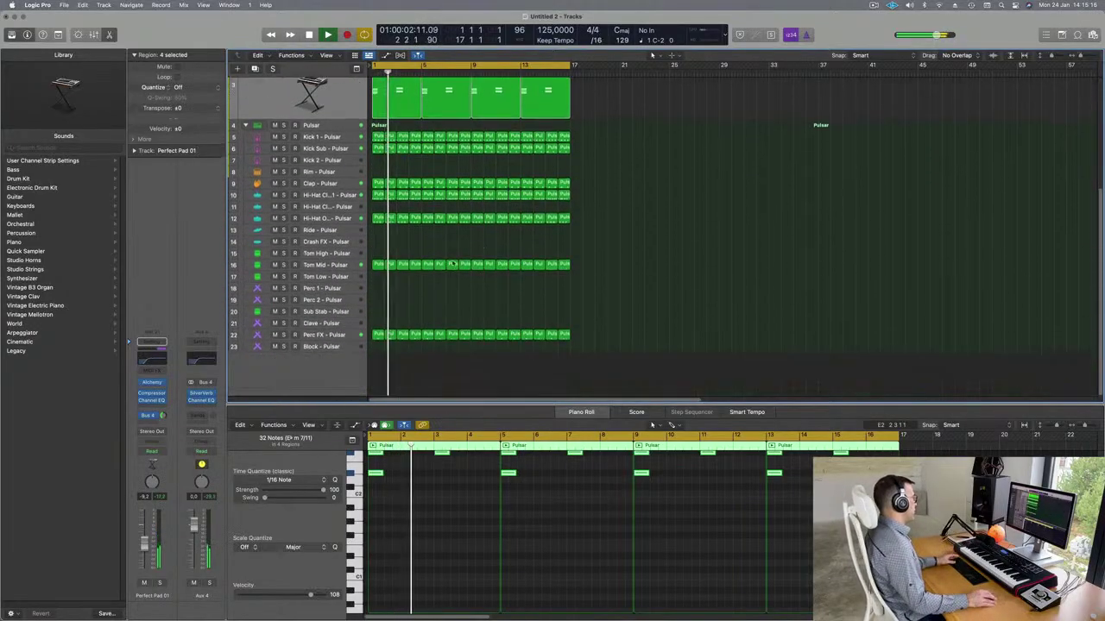
key(Return)
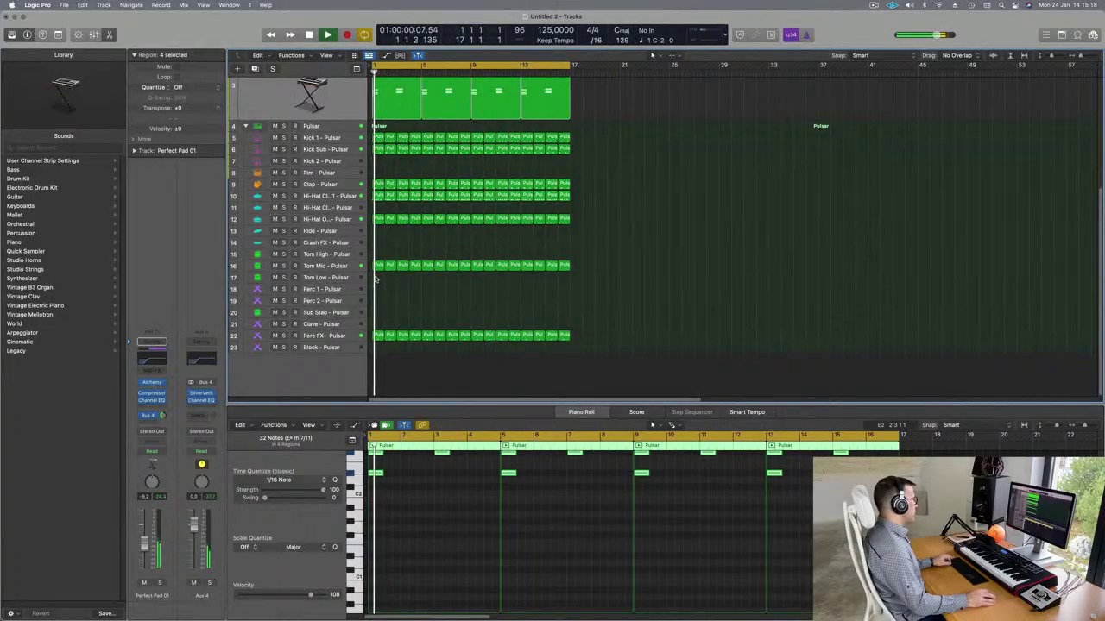
click(376, 267)
drag(377, 267, 377, 290)
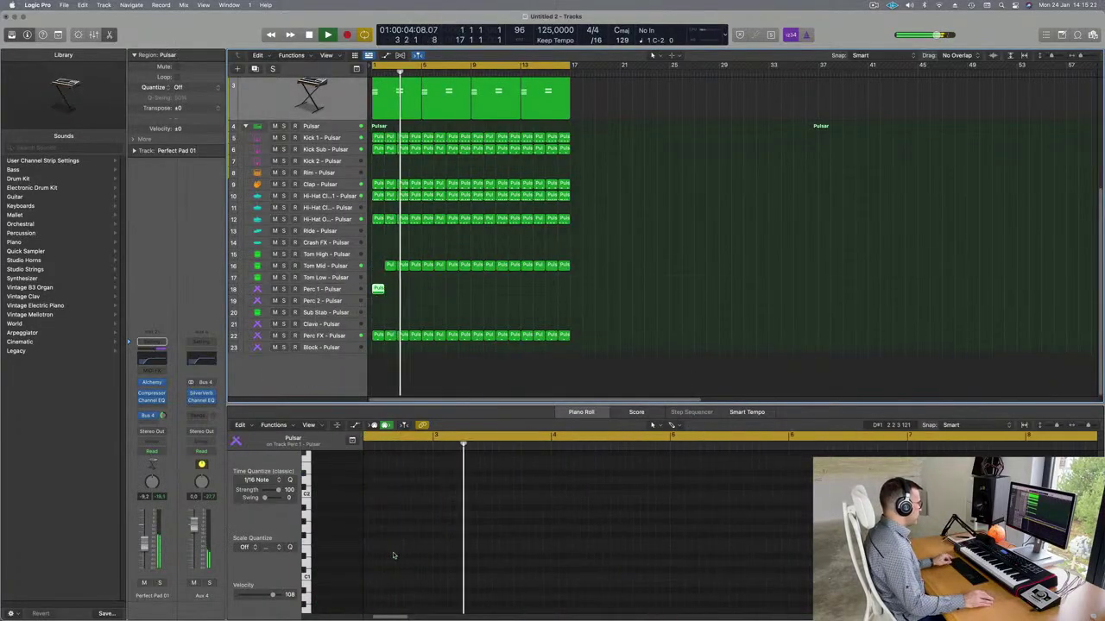
Step: Arrange three notes in the Perc 1 region on the last sixteenths of beats 1, 2 and 3, and restart playback
click(575, 557)
mouse_move(488, 562)
mouse_down()
mouse_move(412, 562)
mouse_move(480, 559)
mouse_up()
drag(576, 558, 534, 557)
key(Return)
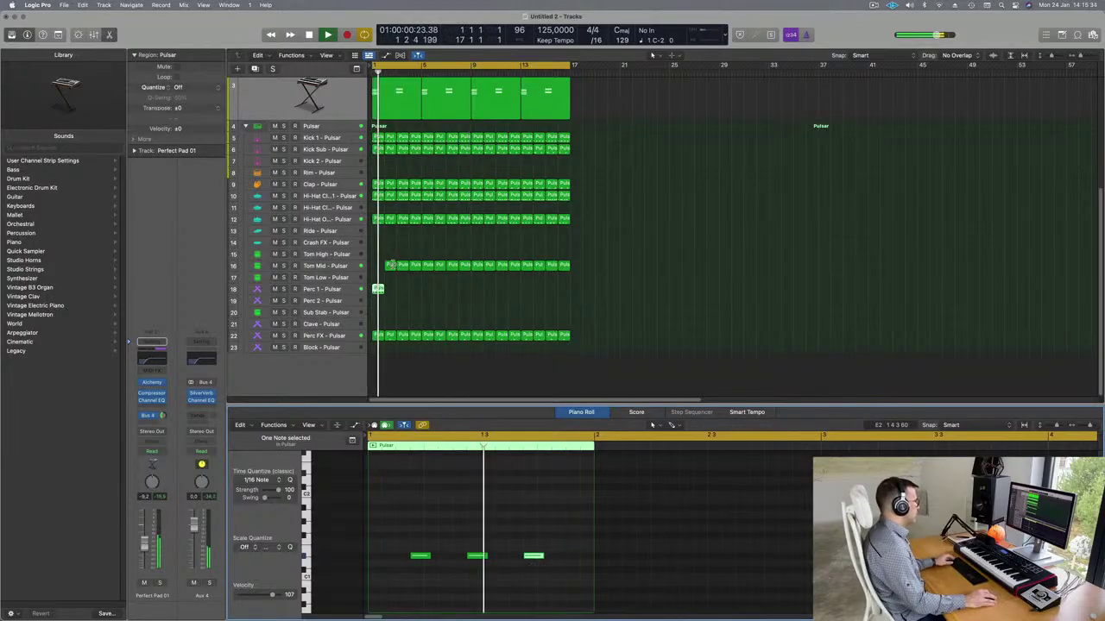
Step: Copy the second Tom Mid region into the empty first bar, select the Perc 1 track and replay it
click(390, 265)
drag(382, 268, 372, 273)
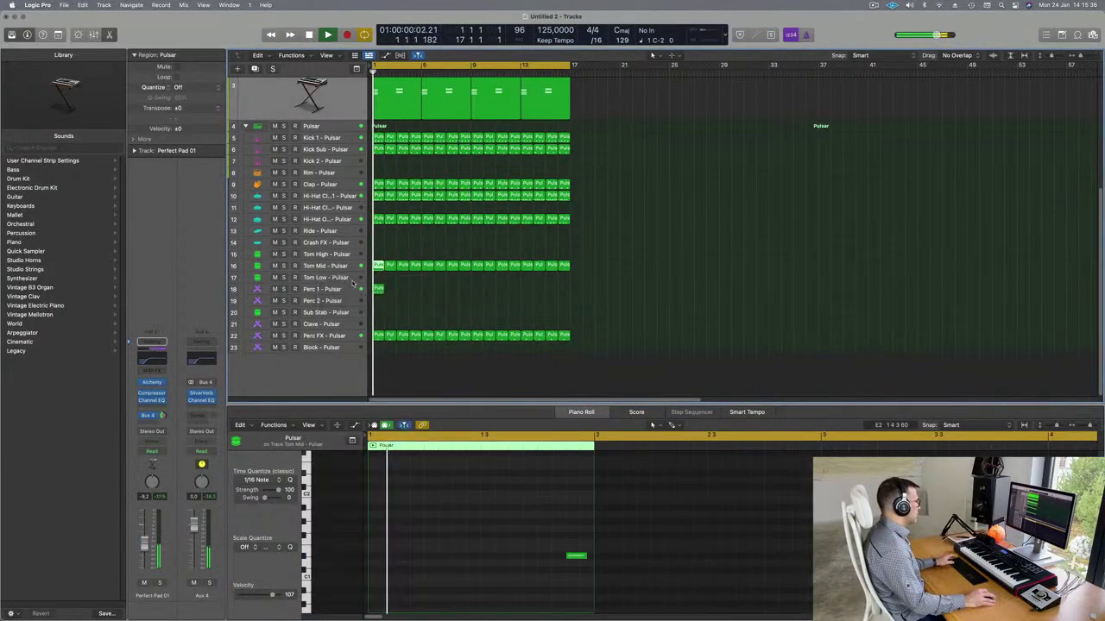
click(348, 290)
key(space)
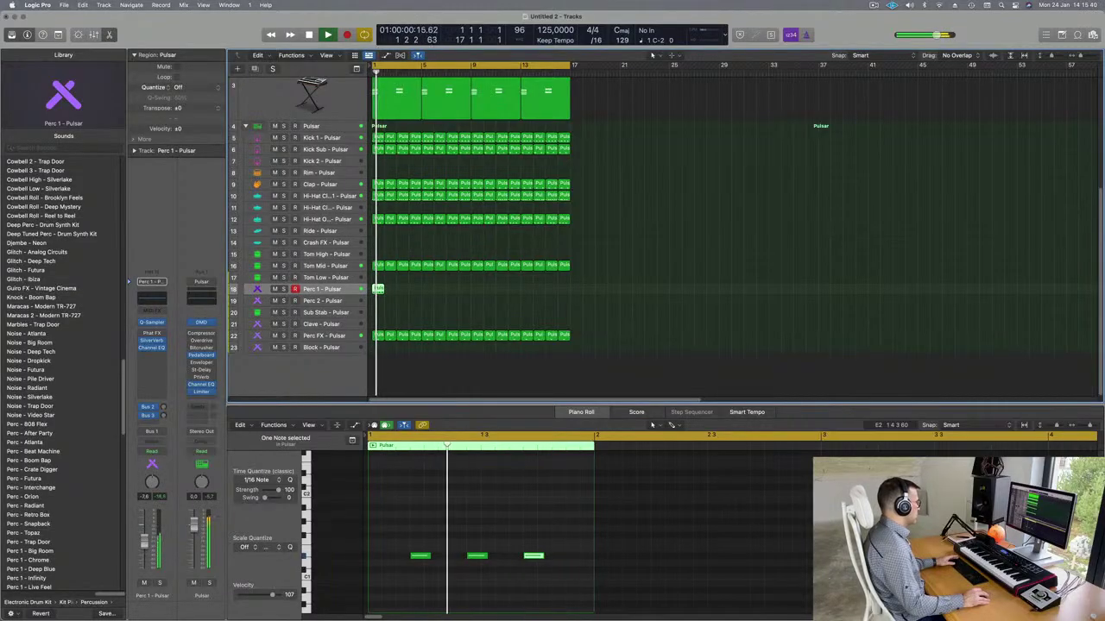
Step: Transpose the three Perc 1 notes up two octaves and repeat the region through bar 16
drag(415, 542, 603, 577)
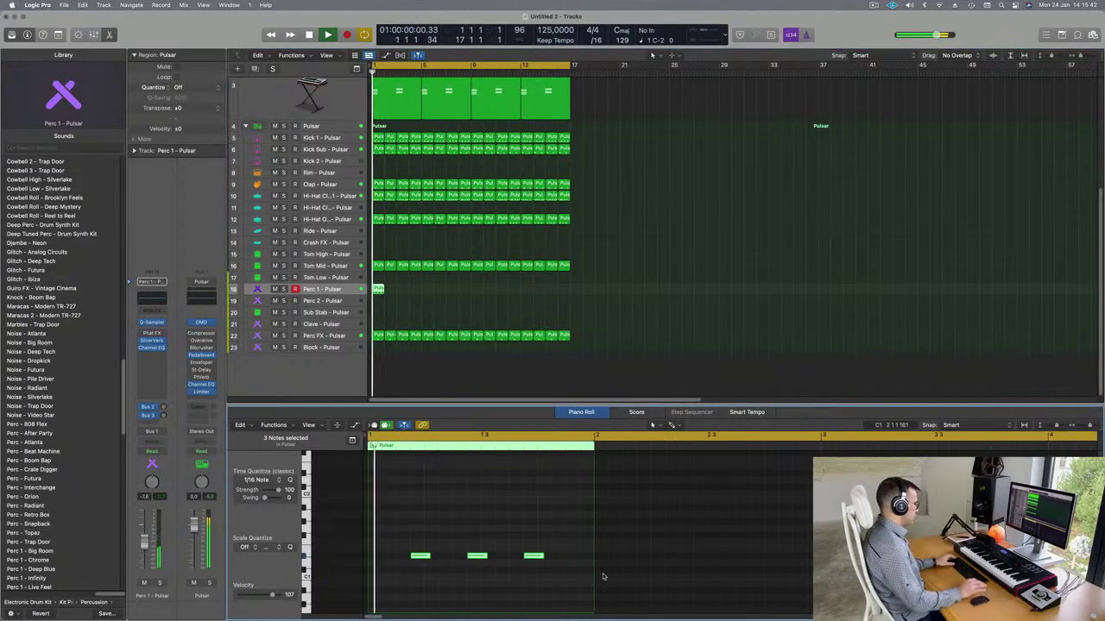
key(alt+shift+Up)
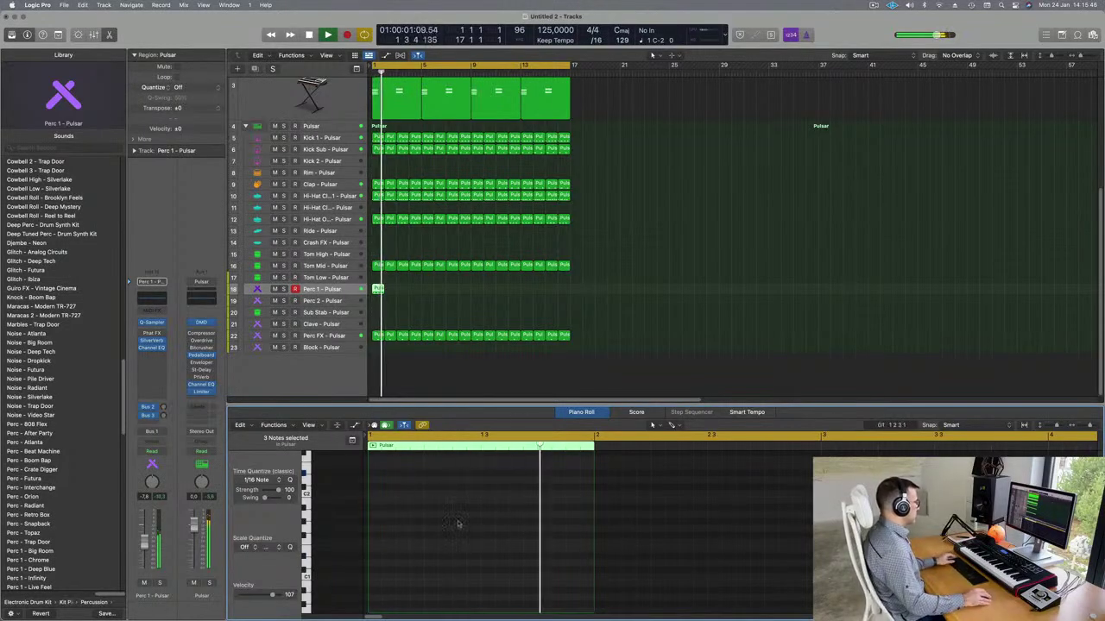
key(space)
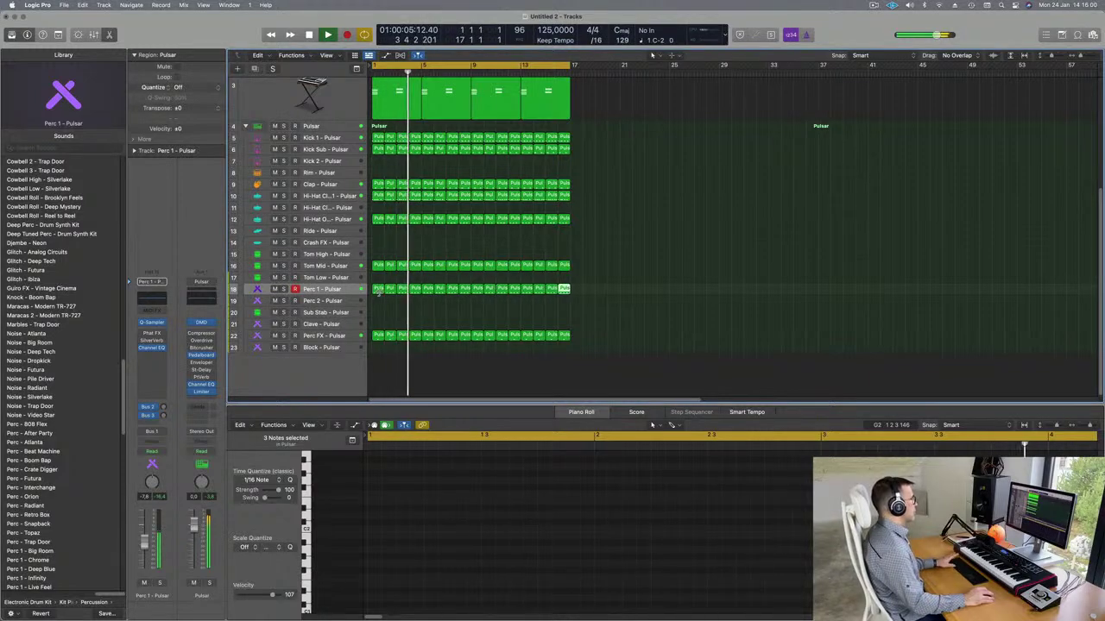
key(space)
key(space)
Step: Load the Perc - Crate Digger sound on the Perc 1 track and set its volume to -14.4 dB during playback
scroll(86, 328, down, 5)
click(27, 328)
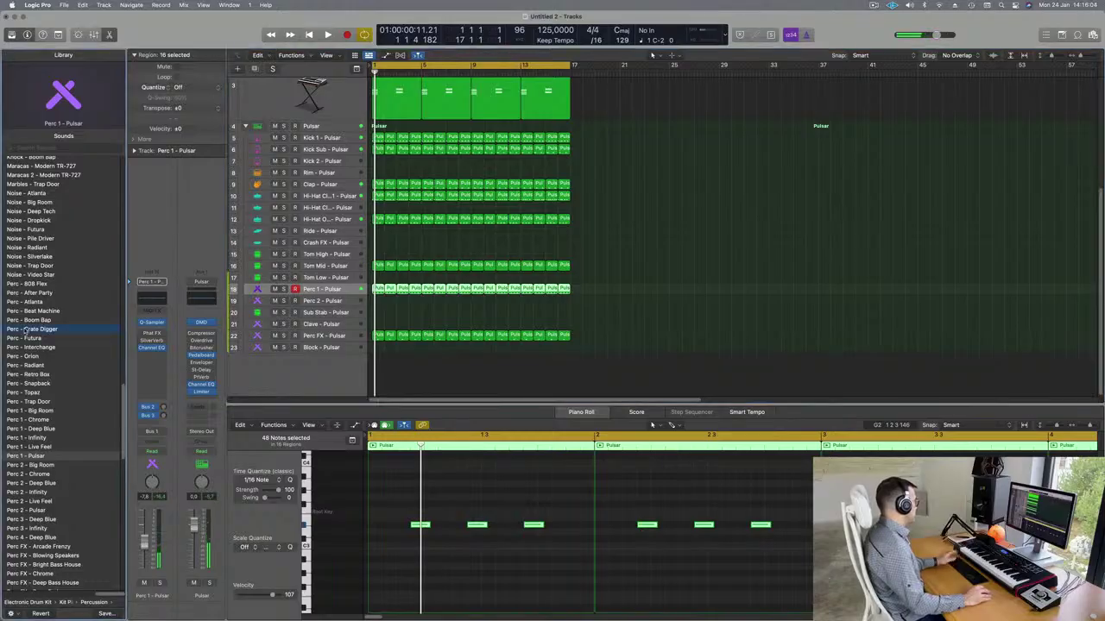
key(space)
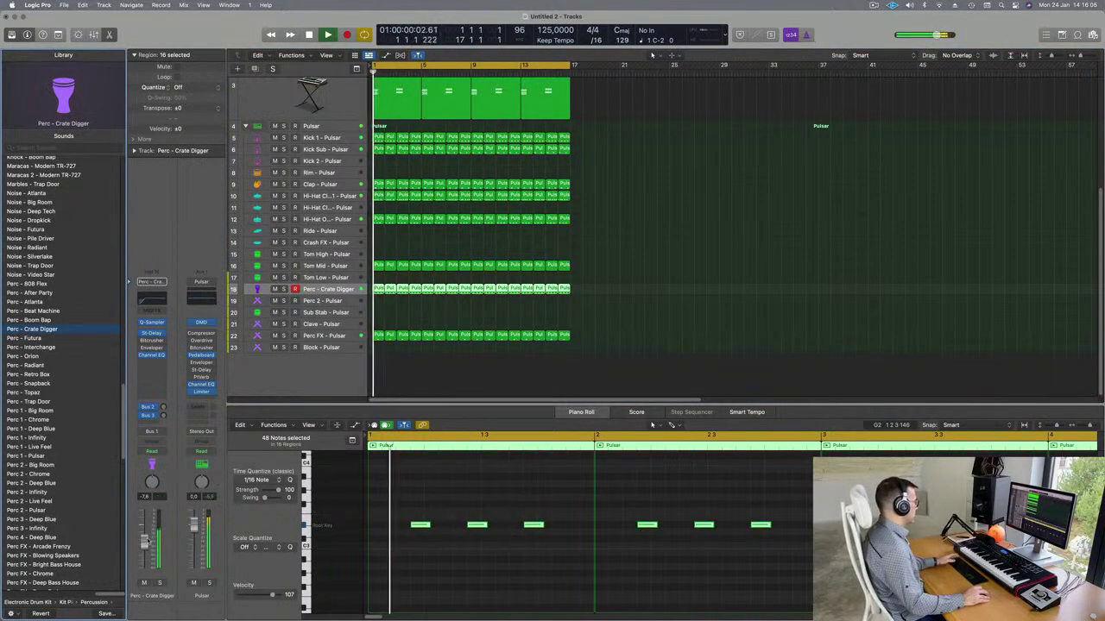
Step: Move the third note of the first Perc region two sixteenths later and replace the other bars' regions with repeats through bar 16
click(533, 525)
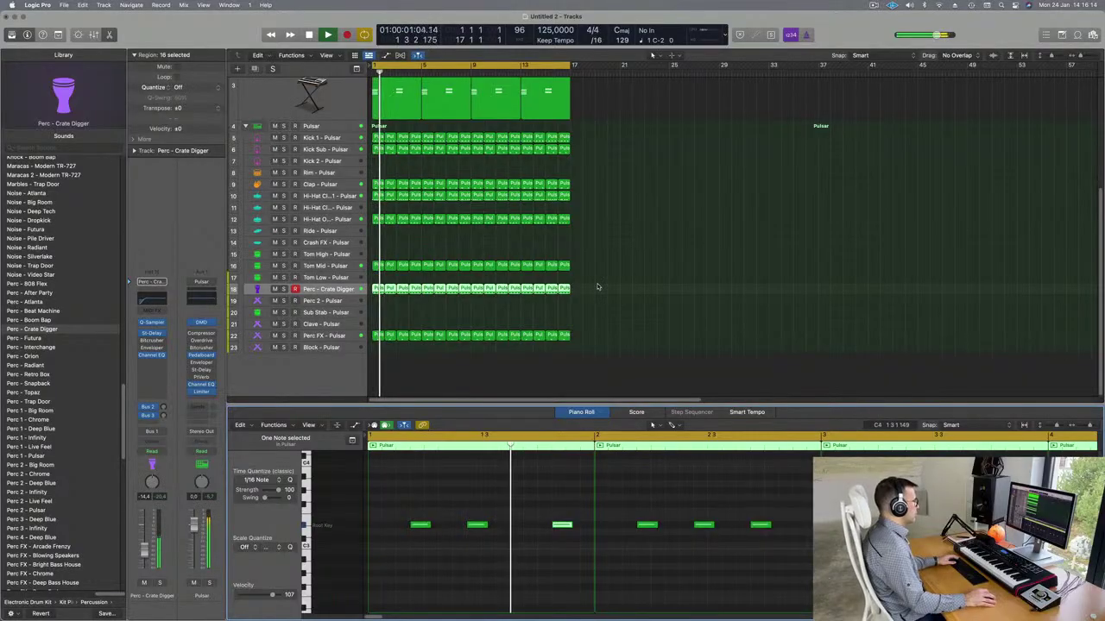
drag(598, 286, 392, 311)
key(Delete)
key(super+r)
key(super+r)
key(super+r)
key(super+r)
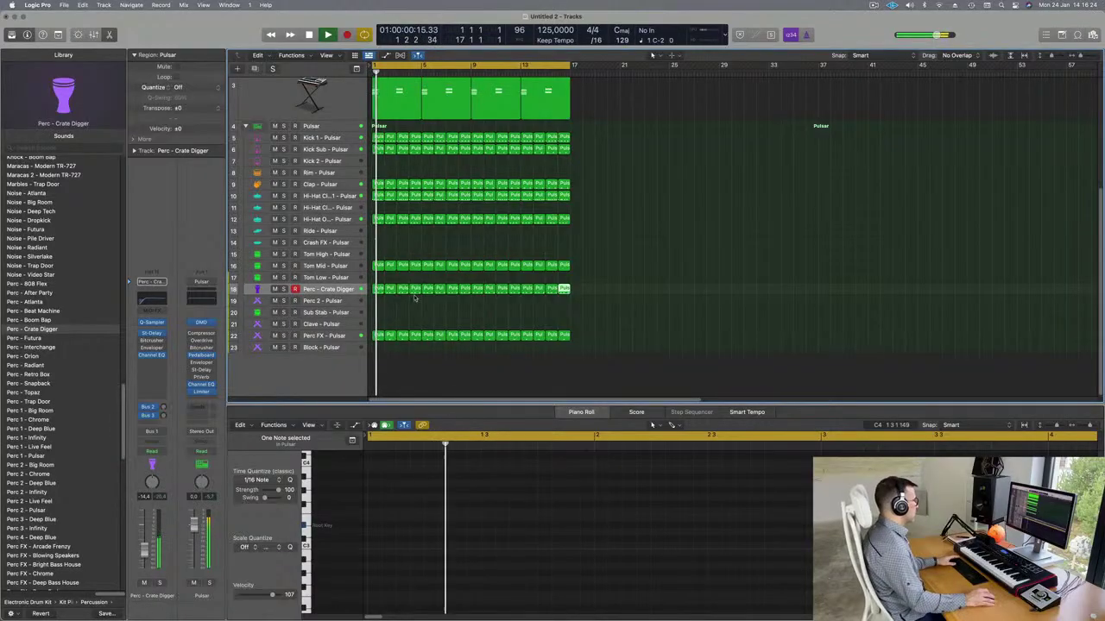
Step: Try all notes of the sixteen Perc regions one octave lower and transpose them back up
drag(632, 289, 377, 302)
click(460, 568)
key(super+a)
key(shift+alt+Down)
key(space)
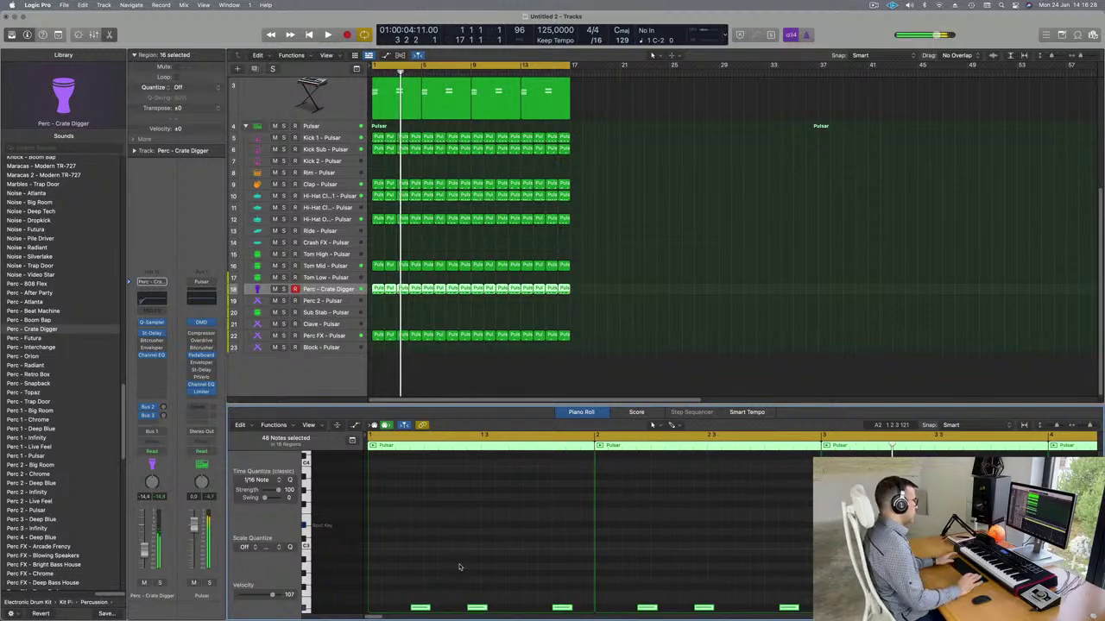
key(shift+alt+Up)
key(space)
key(space)
Step: Audition the Perc sounds Futura, Interchange, Orion, Radiant and Perc 1 - Chrome, and load Perc 1 - Live Feel on the percussion track
click(29, 338)
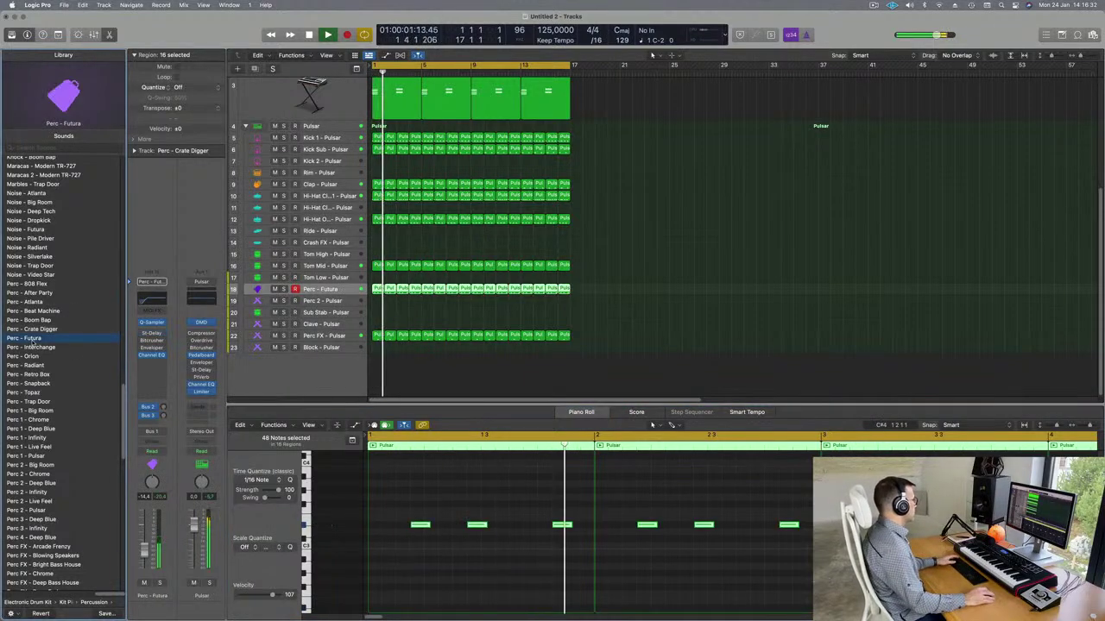
click(30, 347)
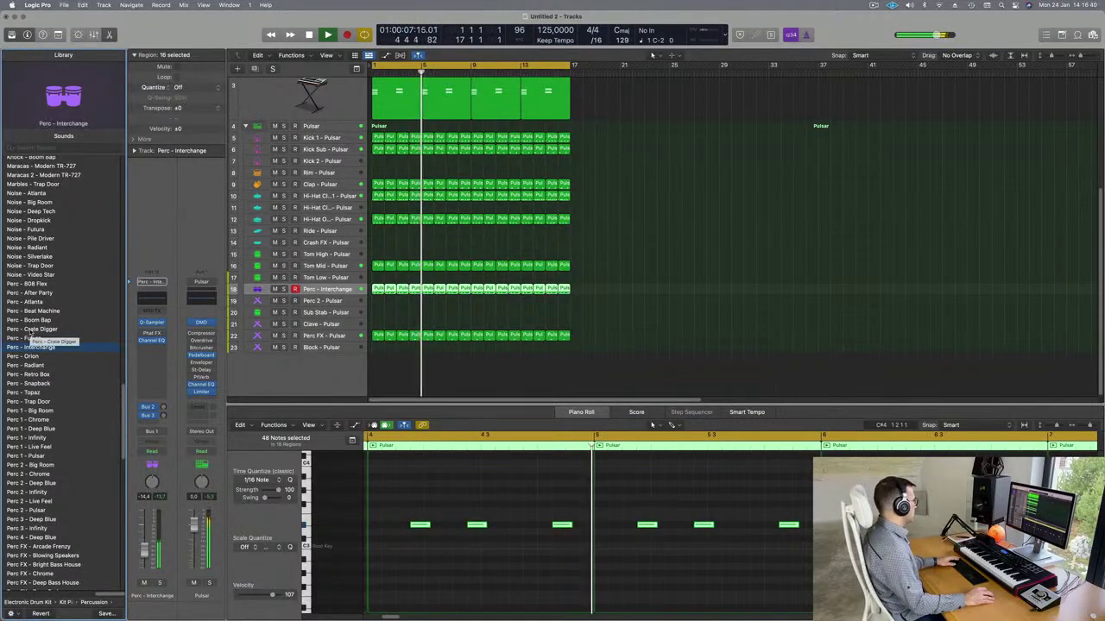
click(28, 356)
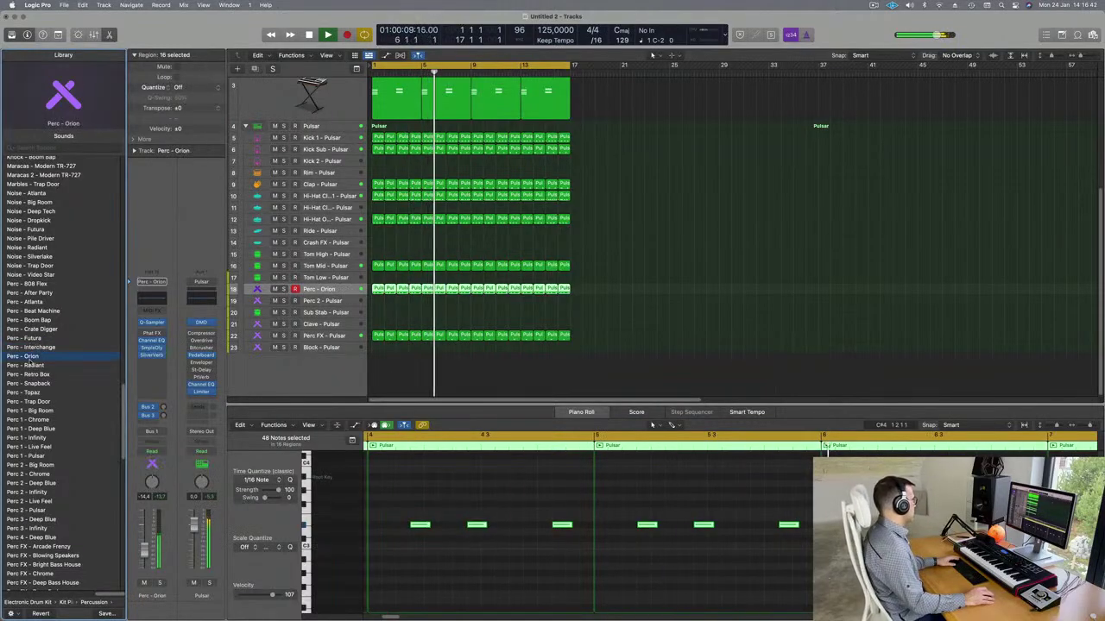
click(29, 367)
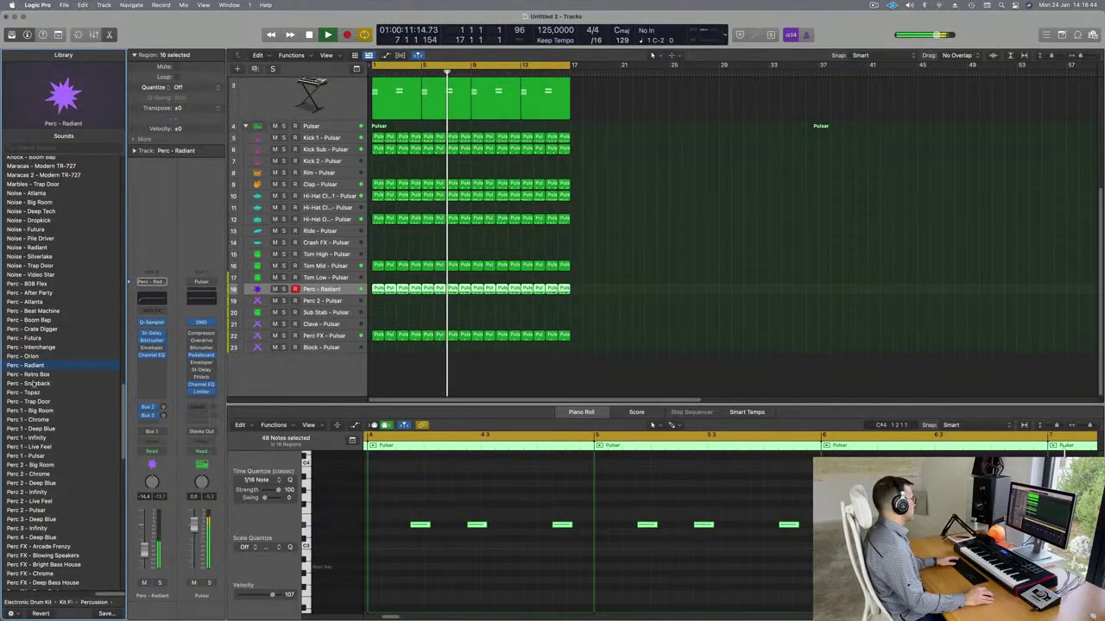
click(40, 412)
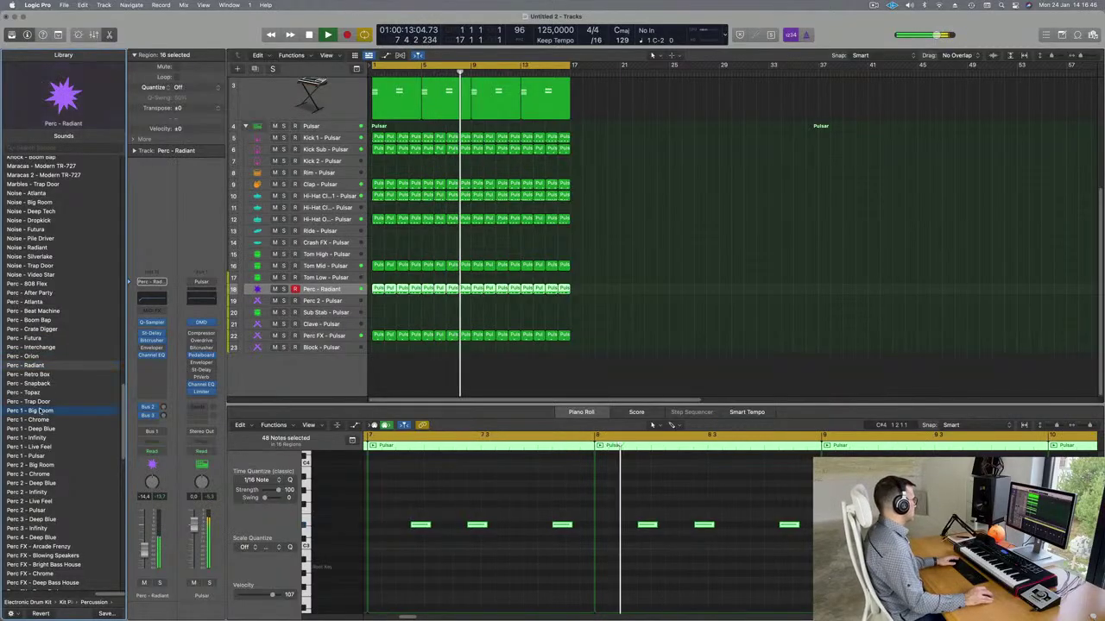
click(42, 421)
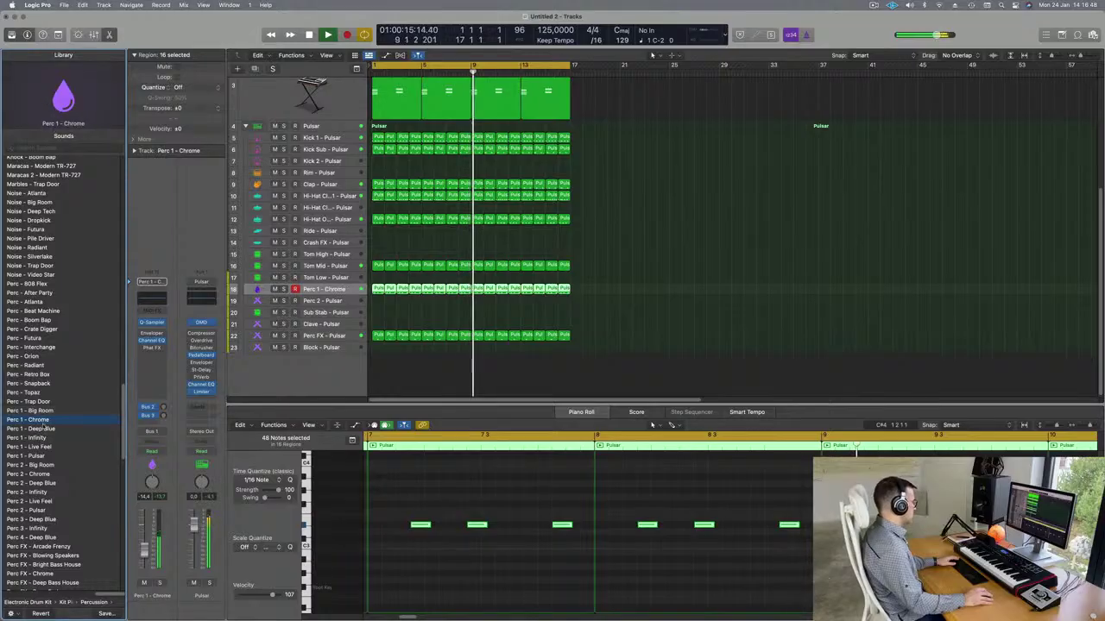
scroll(43, 426, down, 2)
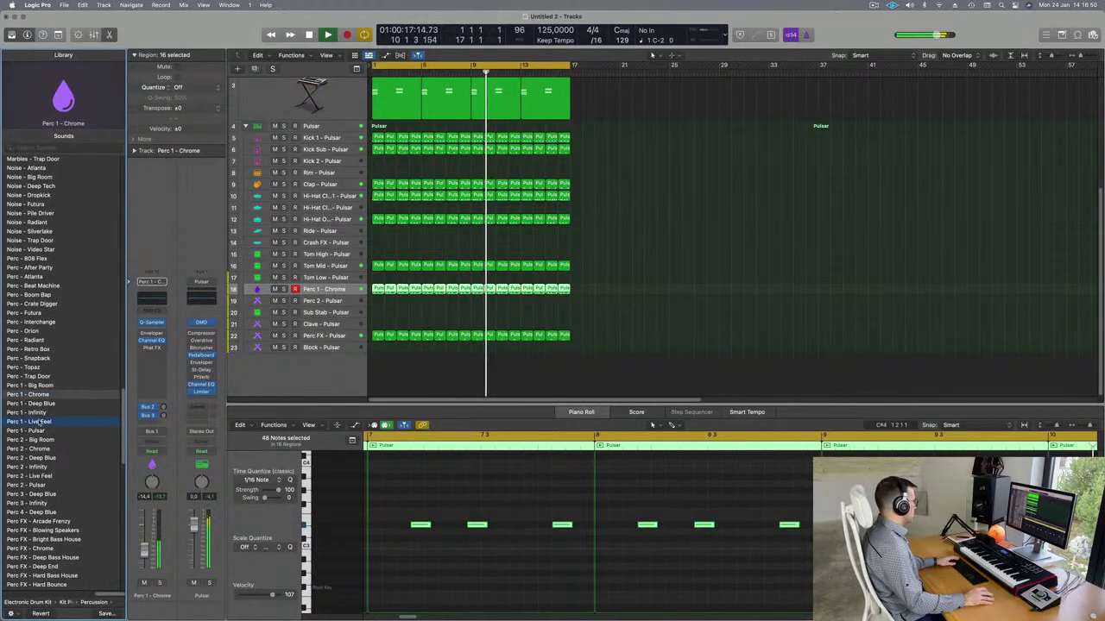
click(39, 422)
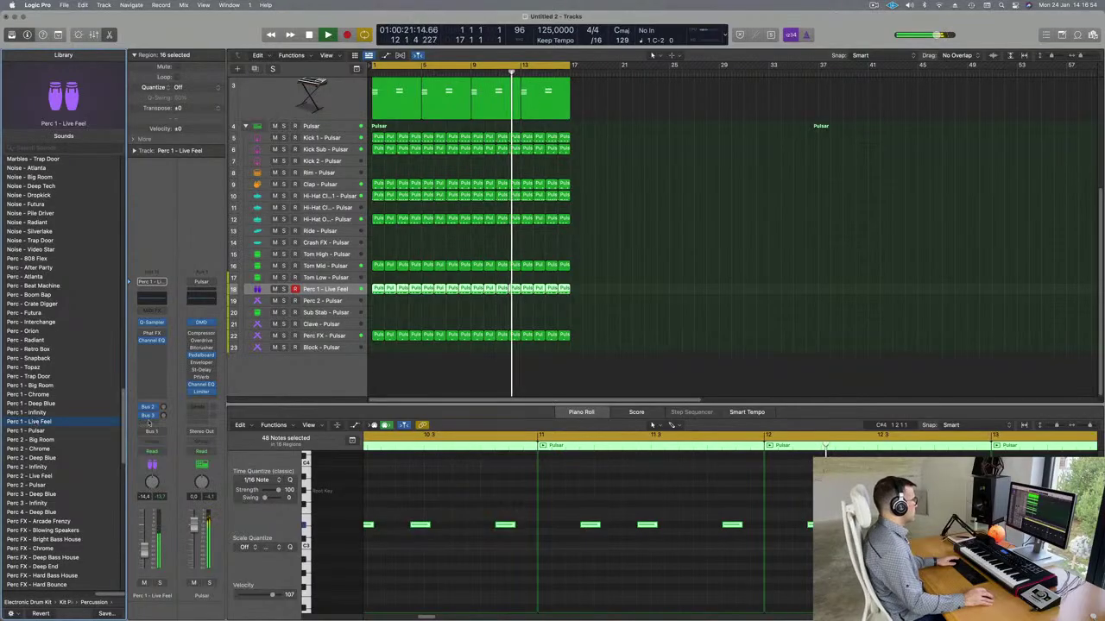
Step: Replay the sixteen-bar loop from the start and set the Perc 1 - Live Feel track's volume to -19.5 dB
click(634, 308)
key(Return)
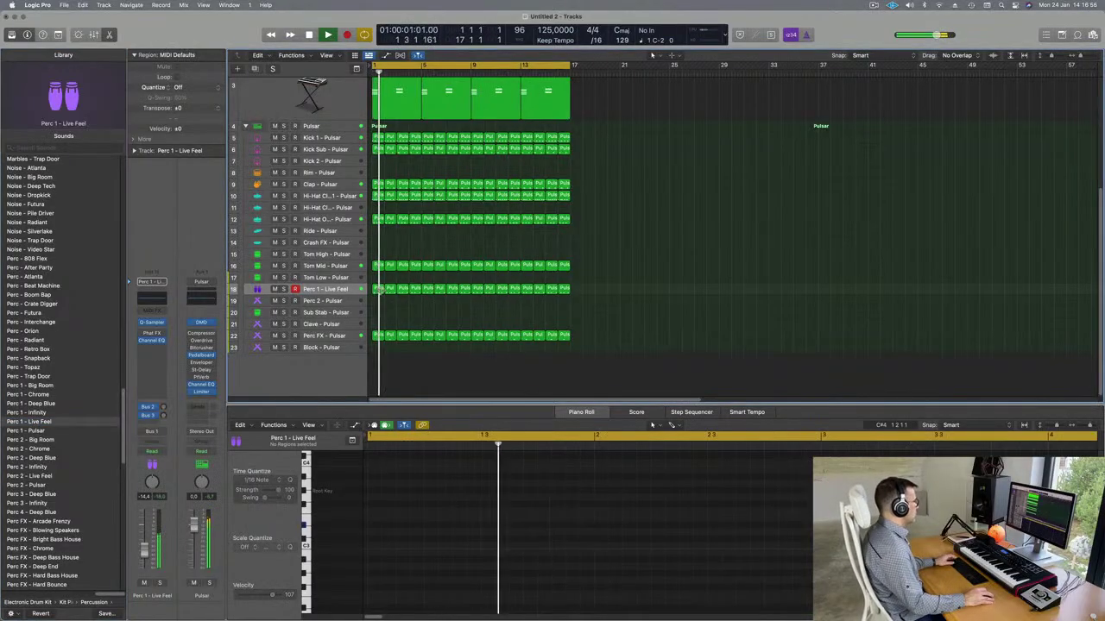
click(376, 290)
key(super+Left)
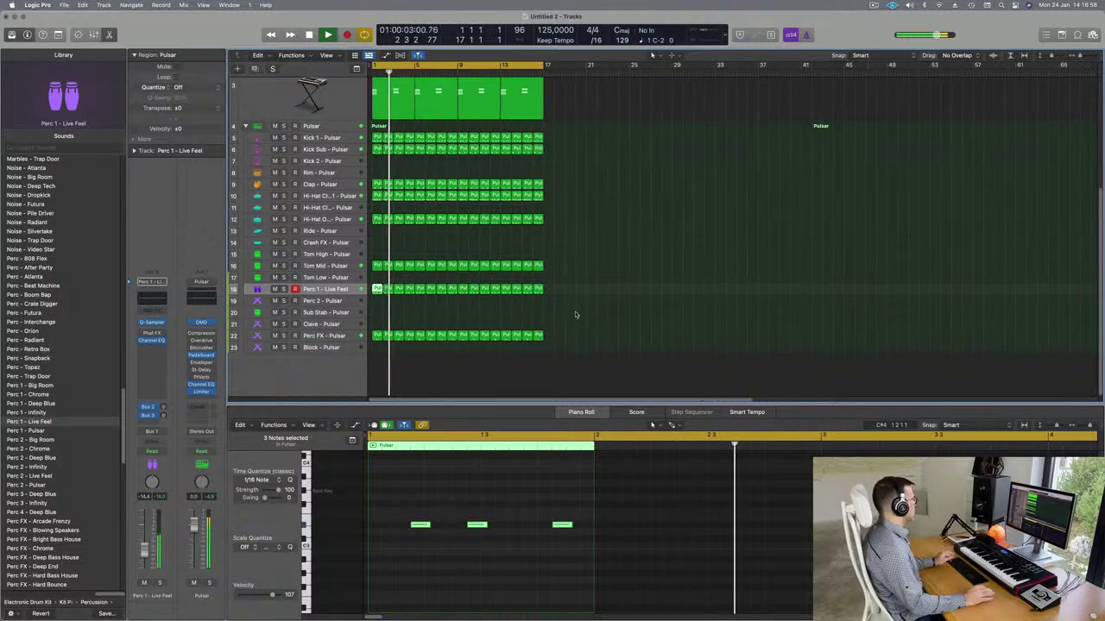
click(628, 323)
key(super+Right)
key(super+Right)
key(super+Right)
key(super+Right)
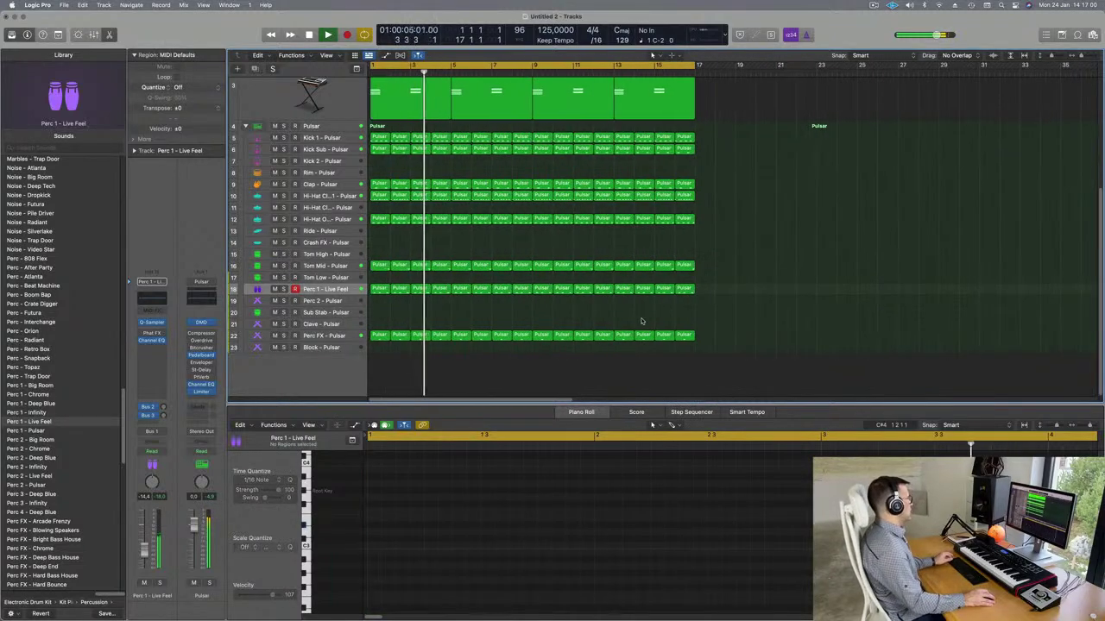
key(Return)
key(space)
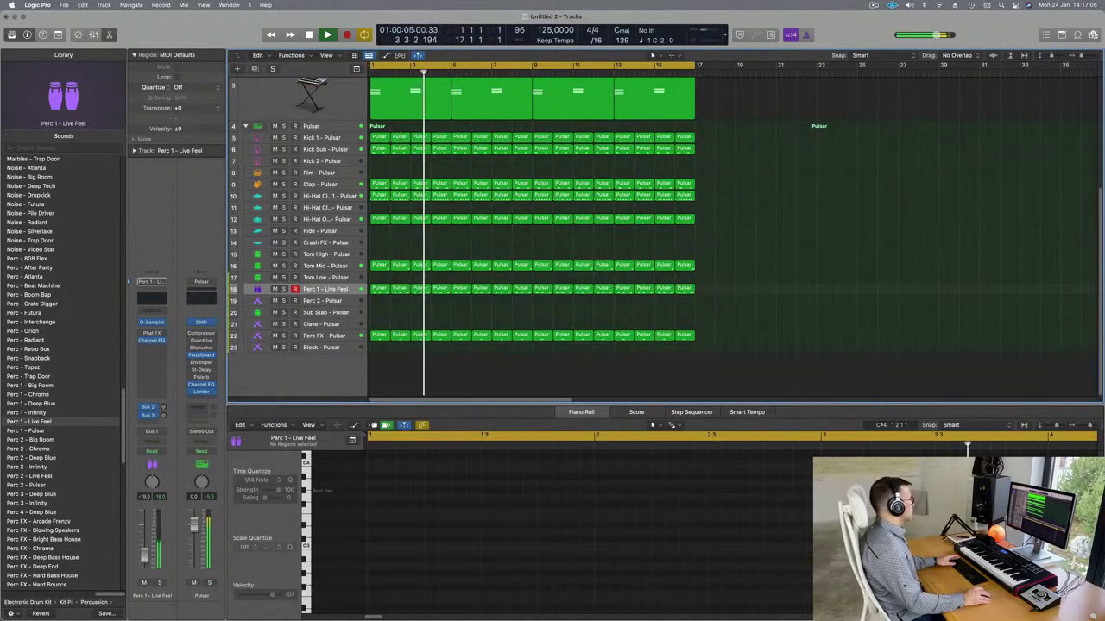
Step: Copy the first Kick 1 region onto the Rim track at bar 1, keeping the original kick region in place
drag(380, 138, 380, 175)
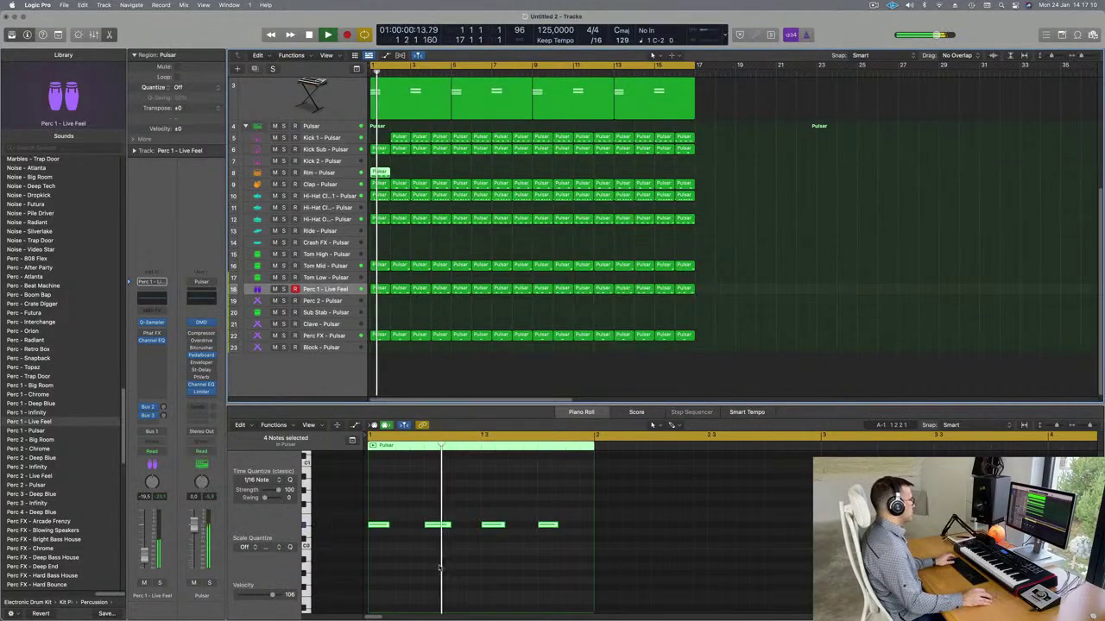
click(399, 138)
drag(385, 139, 381, 174)
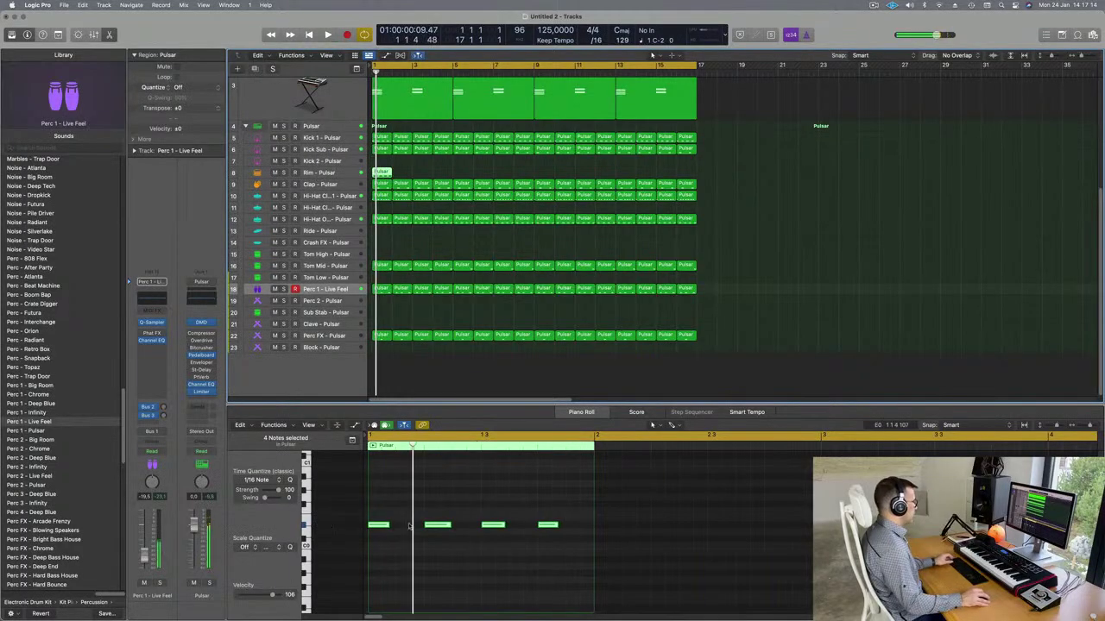
Step: Transpose the four notes of the copied Rim region up three octaves and check them in playback
drag(380, 516, 697, 563)
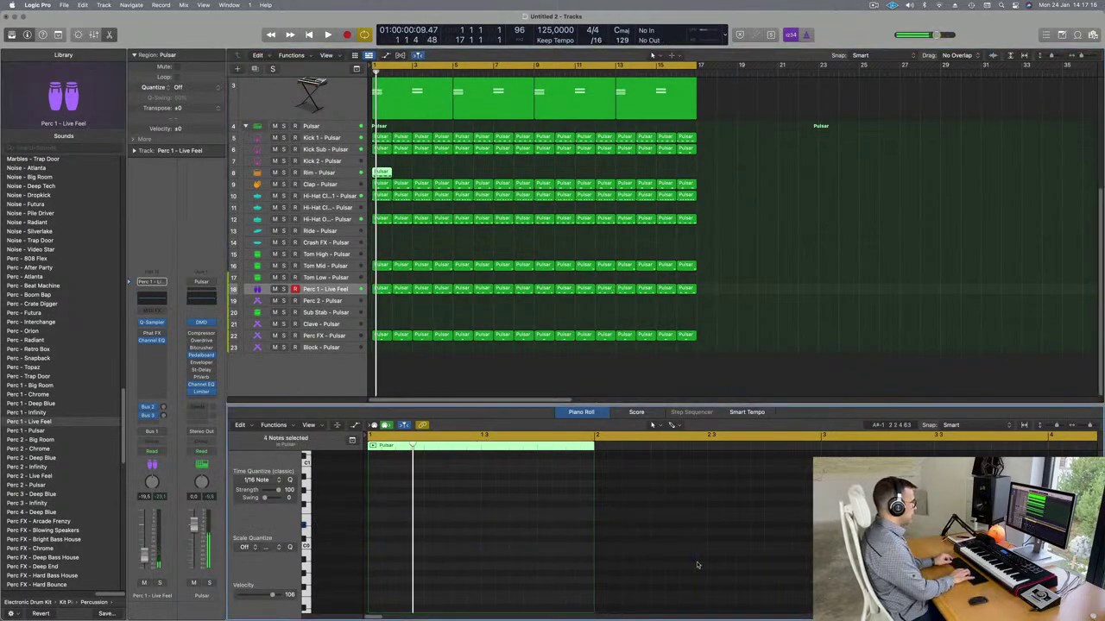
key(space)
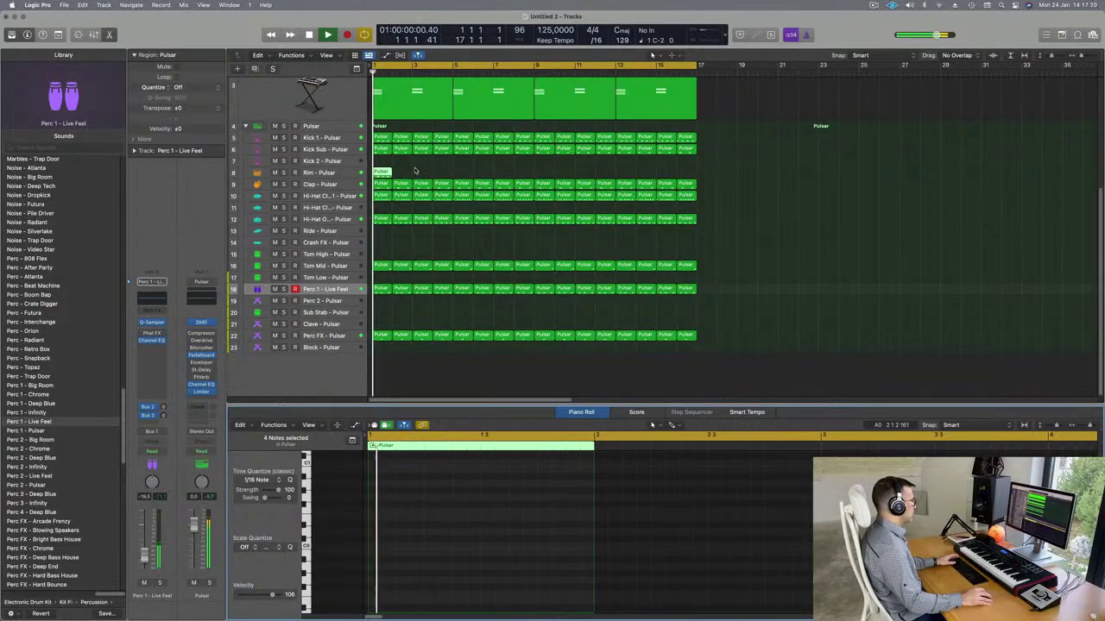
drag(415, 169, 385, 175)
scroll(432, 493, up, 5)
key(space)
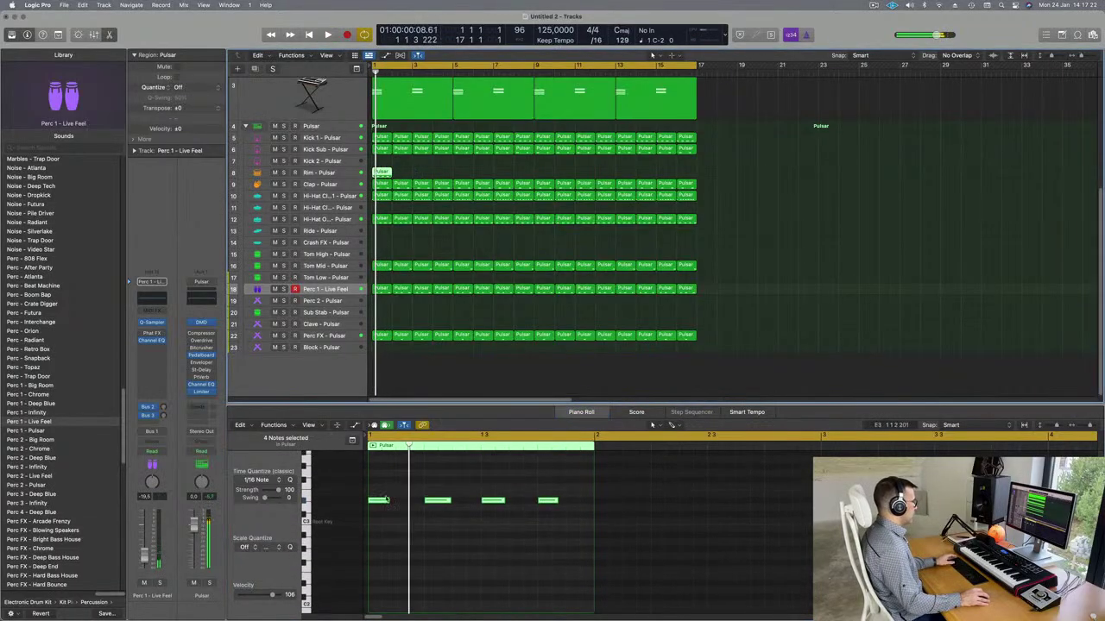
Step: Move the four Rim notes one sixteenth later and set the Rim track's volume to -19.5 dB during playback
drag(381, 505, 396, 504)
key(space)
key(Return)
click(321, 174)
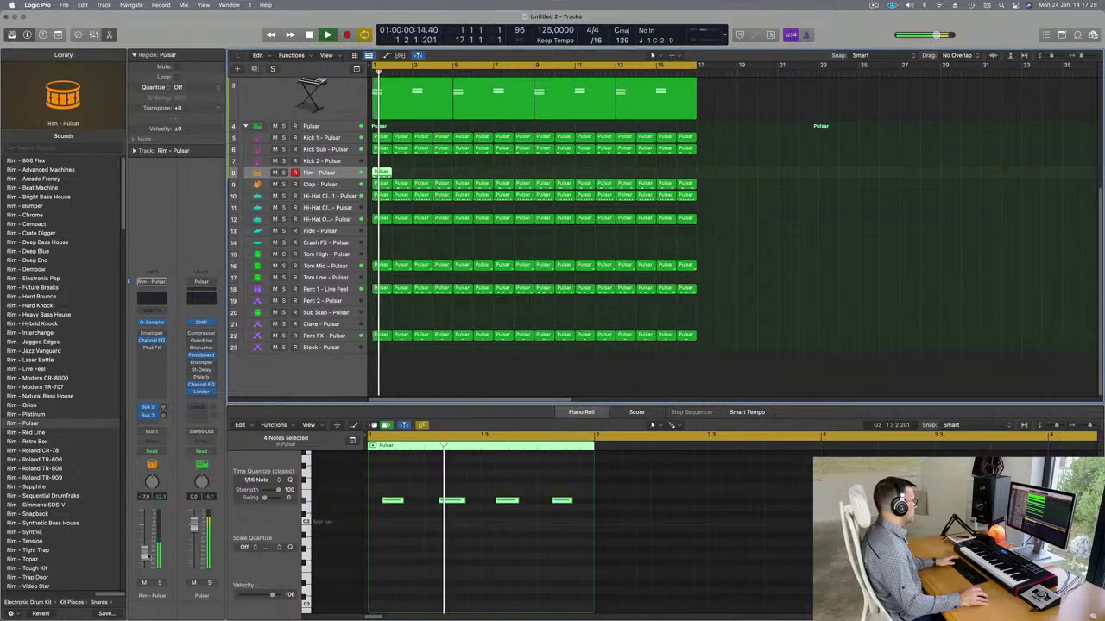
Step: Copy the four Rim notes one sixteenth after the originals and listen to the doubled pattern
drag(401, 504, 404, 506)
key(space)
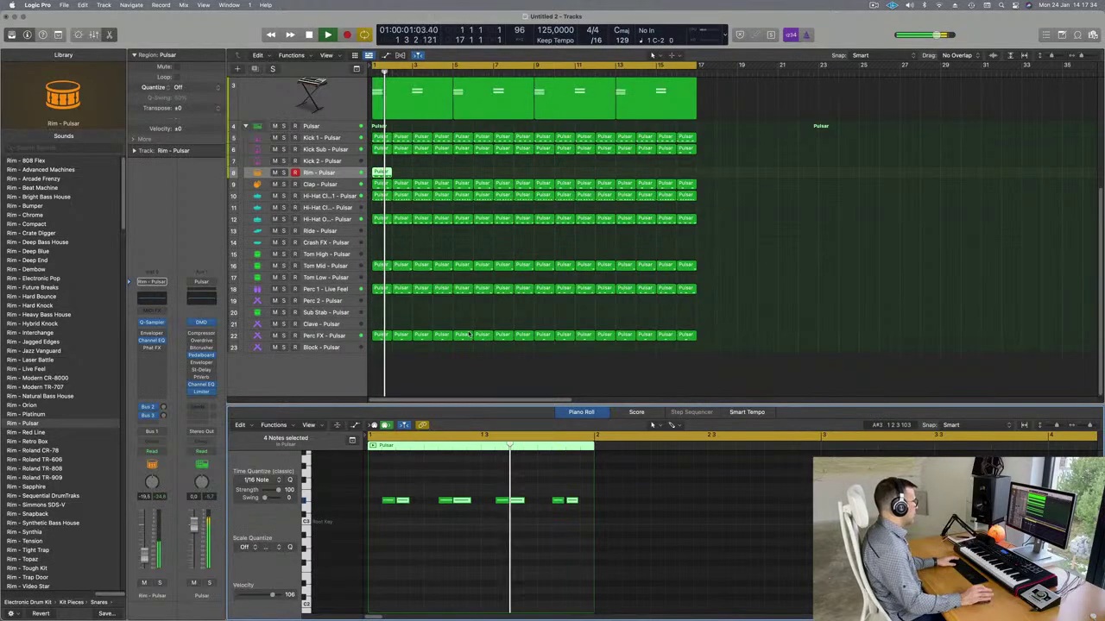
key(space)
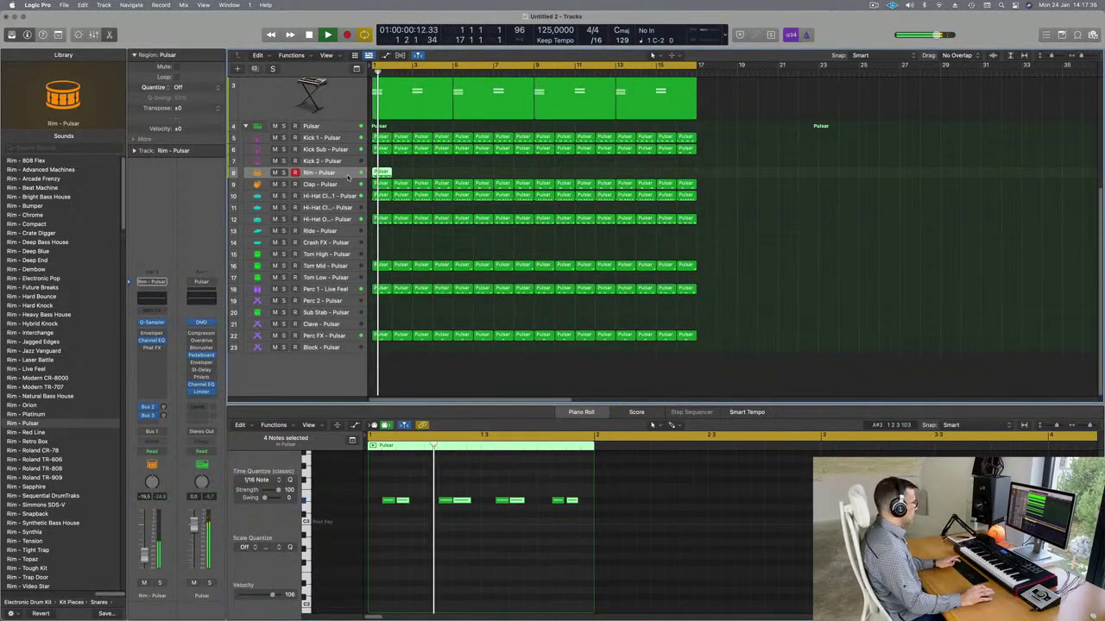
Step: Repeat the Rim region through bar 16, set the track's volume to -21.0 dB and adjust its panning during playback
key(super+r)
key(super+r)
key(super+r)
key(super+r)
key(super+r)
key(super+r)
key(super+r)
key(super+r)
key(super+r)
key(super+r)
key(super+r)
key(super+r)
key(super+r)
key(super+r)
key(super+r)
key(Return)
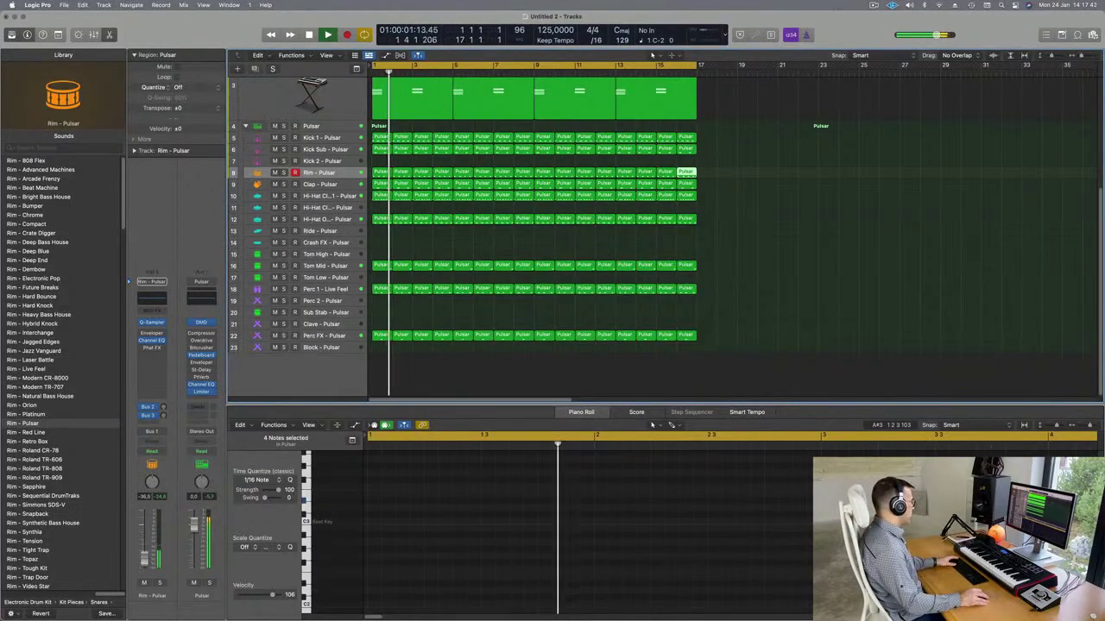
key(Return)
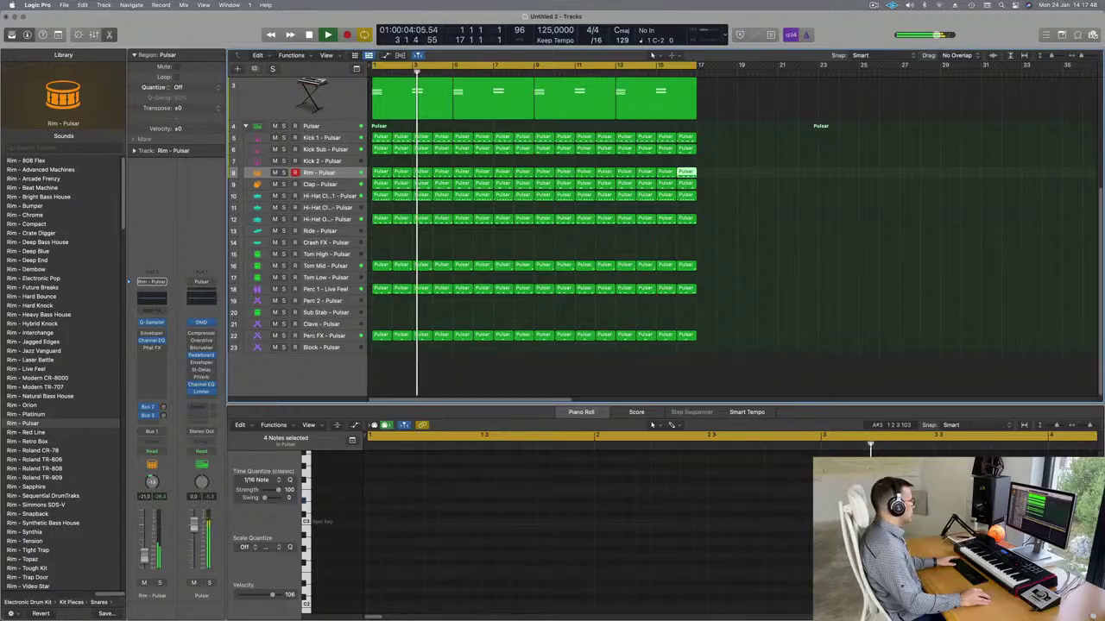
Step: Listen to the loop while checking the first 80s Synth Pop Bass track and the Perfect Pad 01 track
click(661, 299)
scroll(604, 224, up, 5)
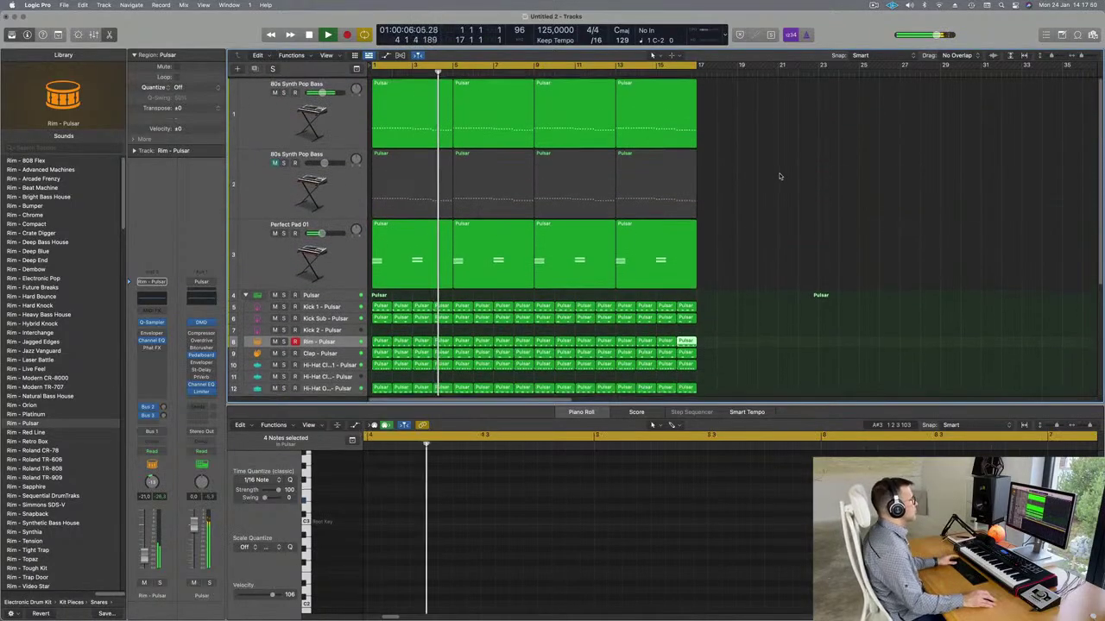
click(285, 254)
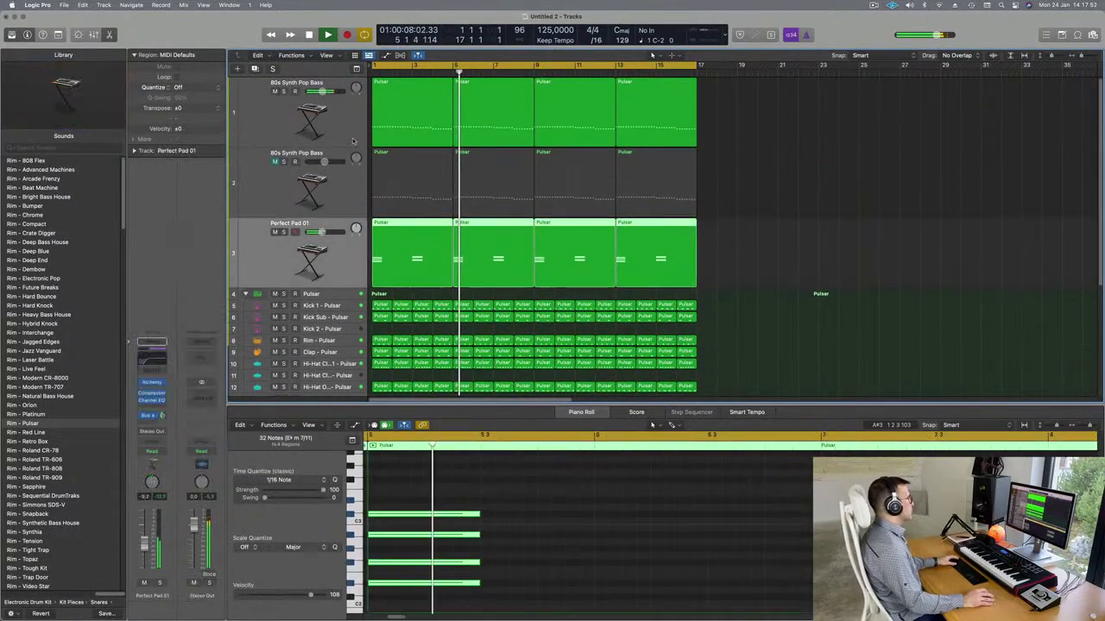
click(284, 129)
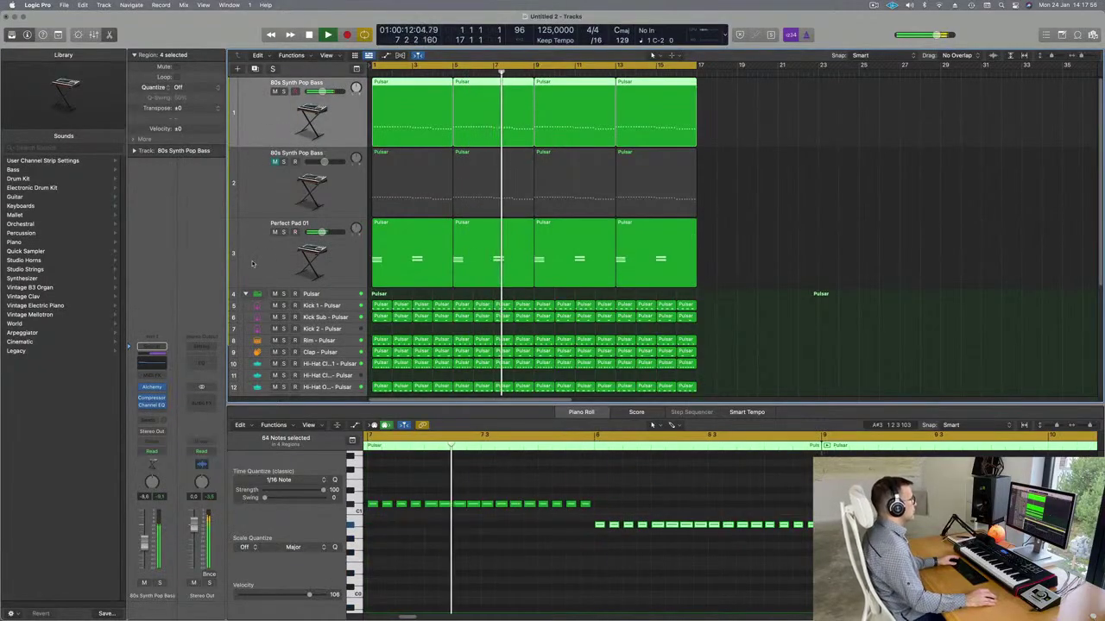
click(285, 255)
key(Return)
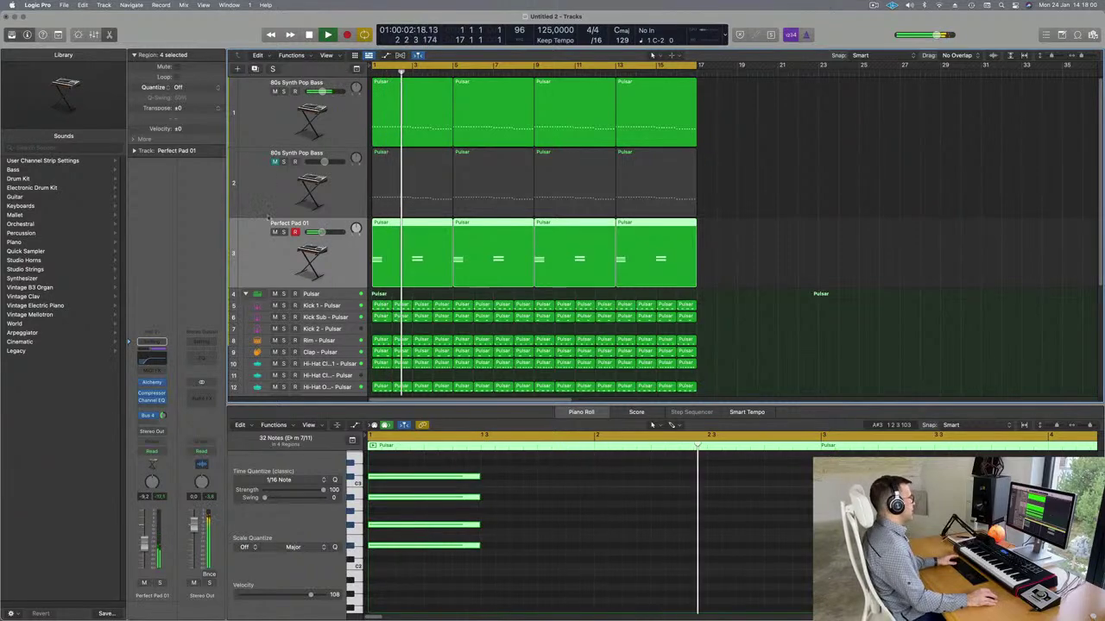
key(Return)
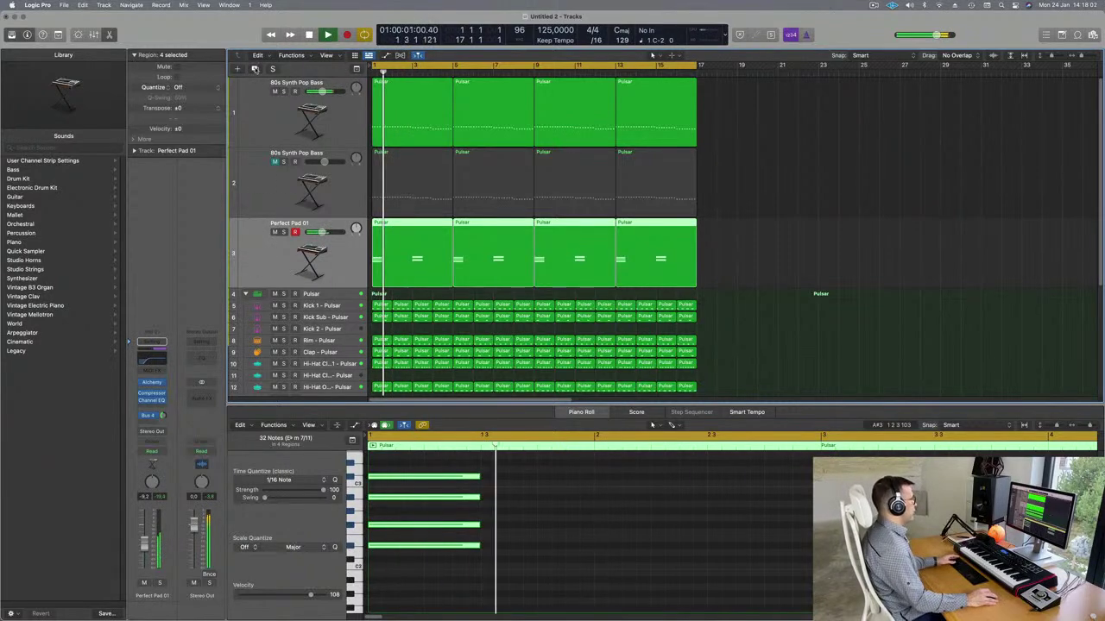
Step: Duplicate the Perfect Pad 01 track with its settings and copy the first pad region onto the new track
click(255, 68)
key(space)
click(404, 271)
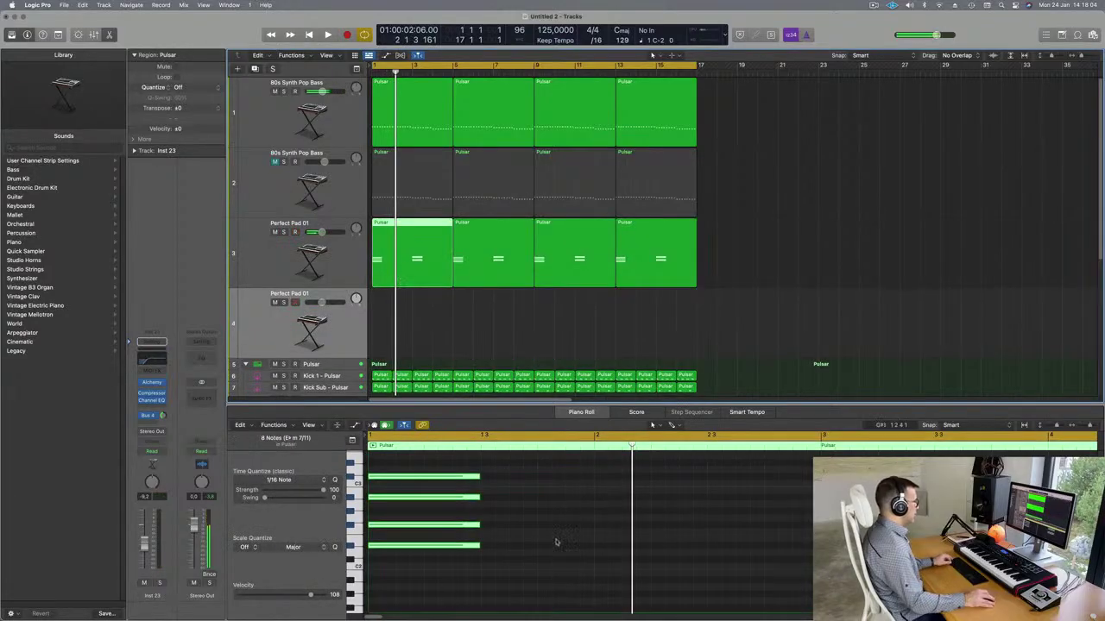
key(super+Left)
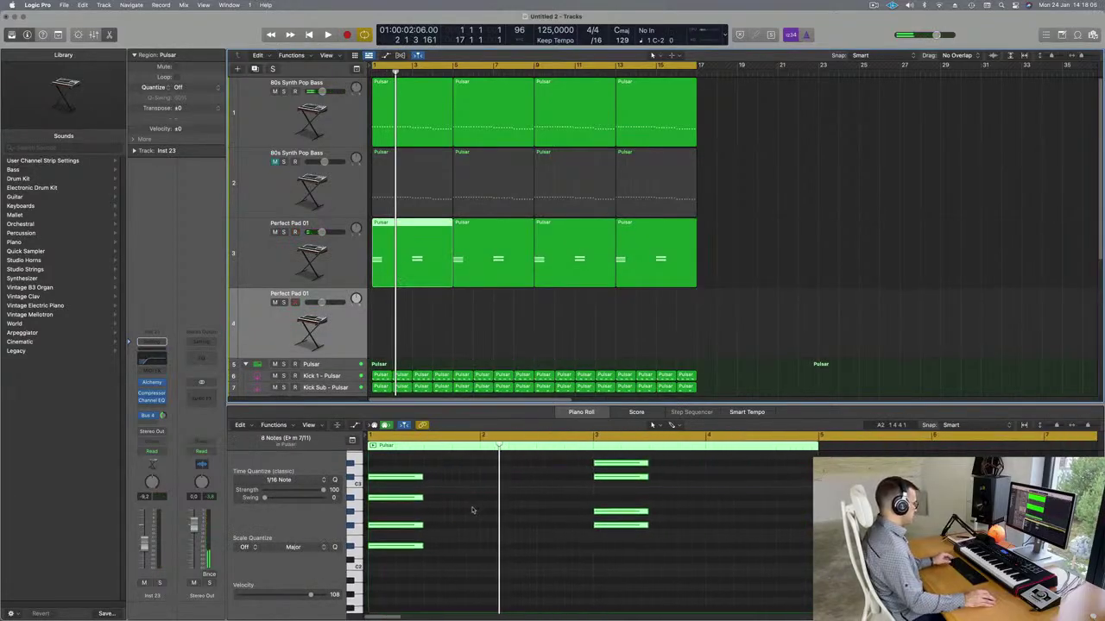
key(super+a)
click(657, 316)
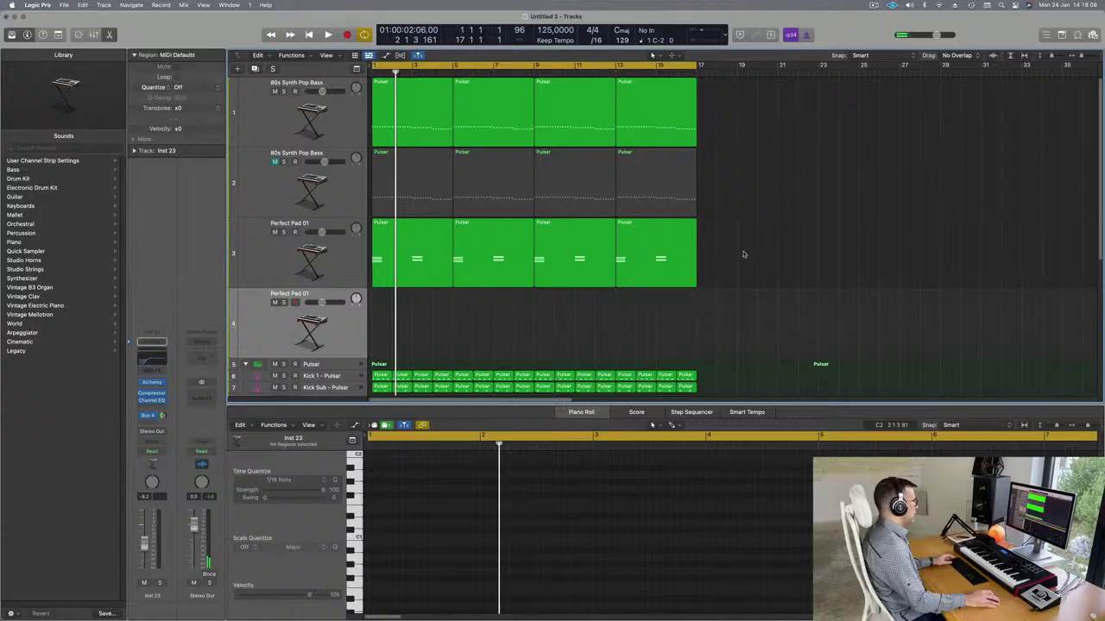
click(429, 252)
drag(418, 231, 419, 303)
key(super+a)
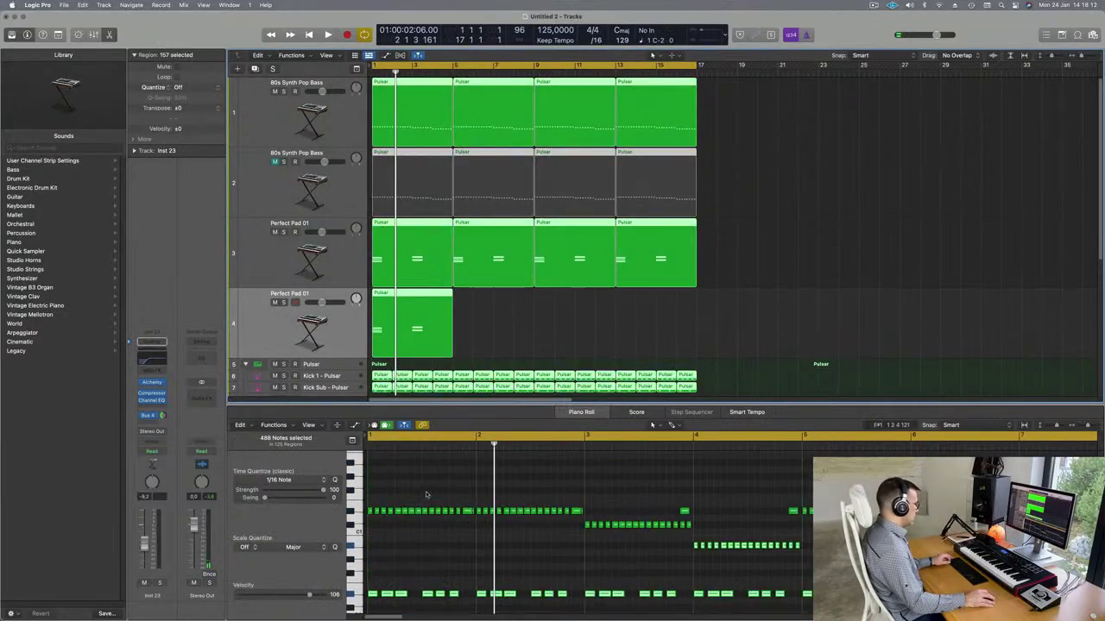
click(559, 325)
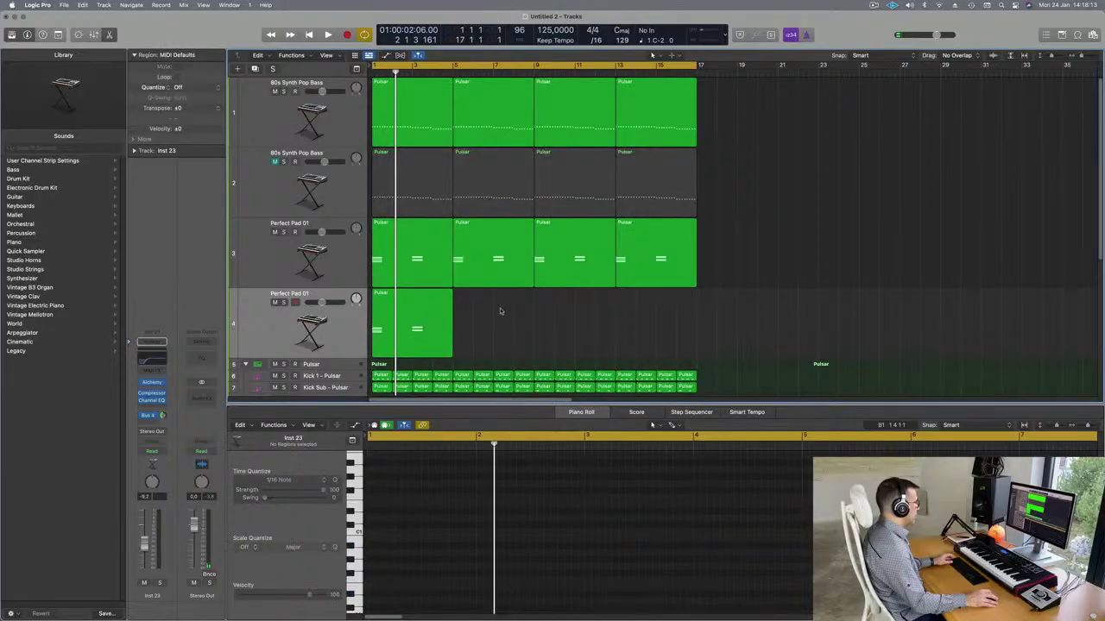
Step: Lengthen all notes in the copied pad region so that each chord lasts two full bars, and play it back
scroll(438, 542, up, 2)
click(447, 548)
scroll(447, 548, up, 5)
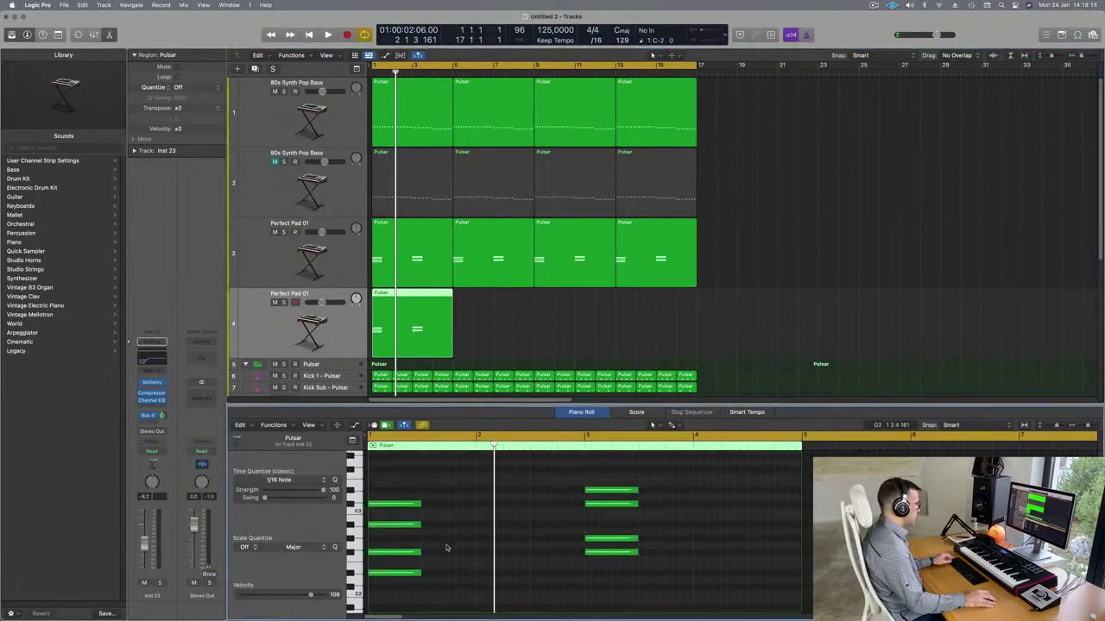
key(super+a)
drag(421, 503, 581, 514)
key(space)
key(space)
Step: Repeat the sustained-chord region on the duplicated pad track through bar 16 and start playback
drag(523, 322, 399, 338)
key(super+r)
key(super+r)
key(super+r)
key(space)
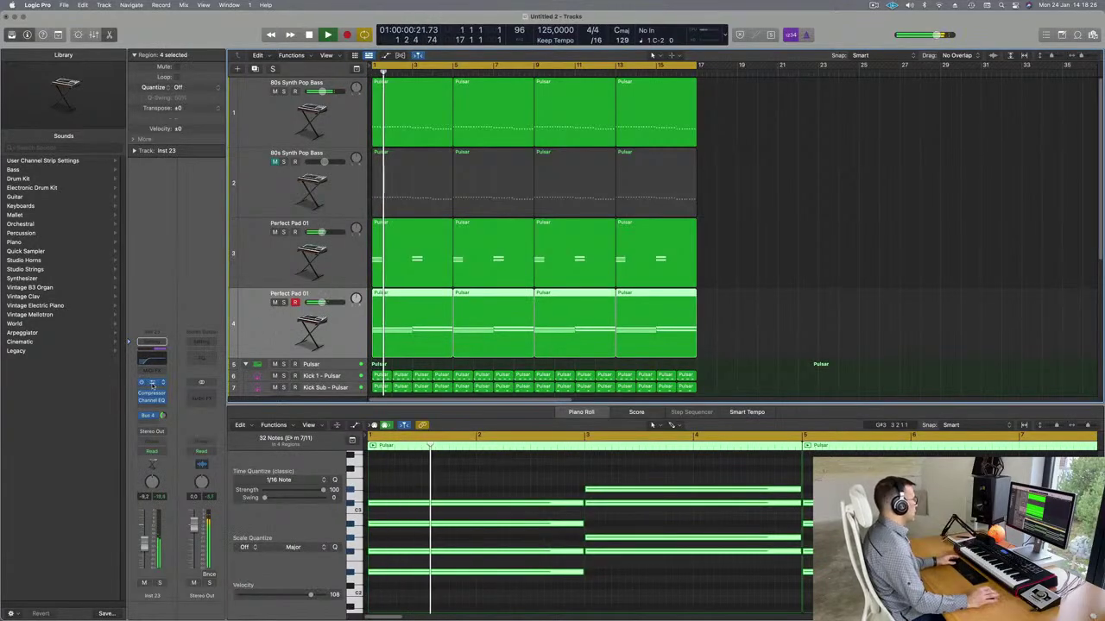
Step: Open the duplicated pad track's Alchemy synth, load the arpeggiated preset Super Soft, and play it against the loop
click(152, 382)
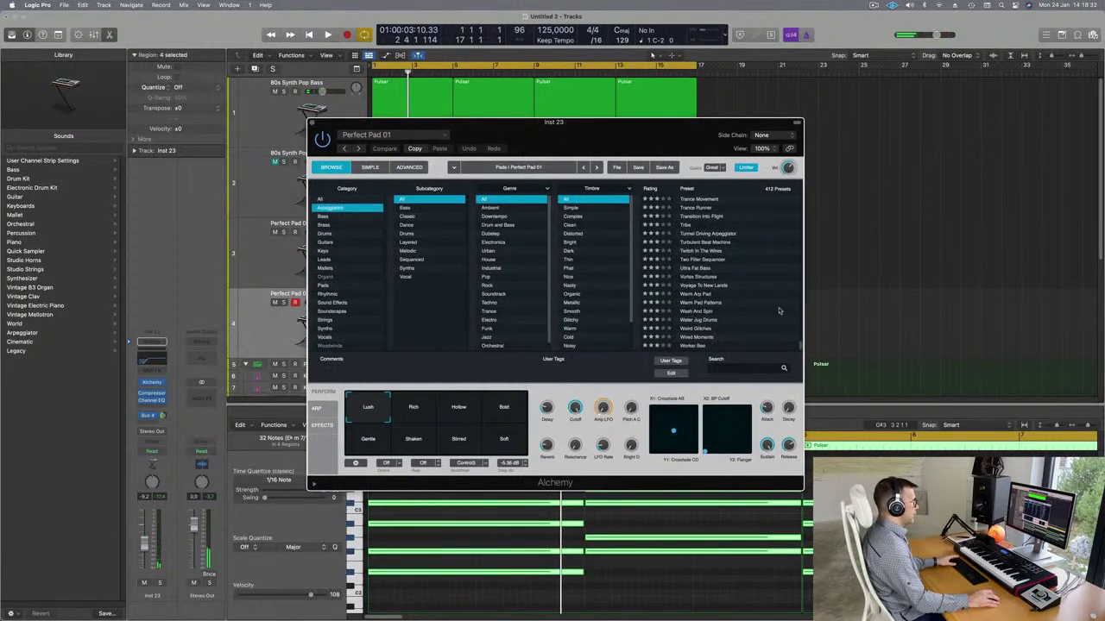
scroll(748, 300, up, 6)
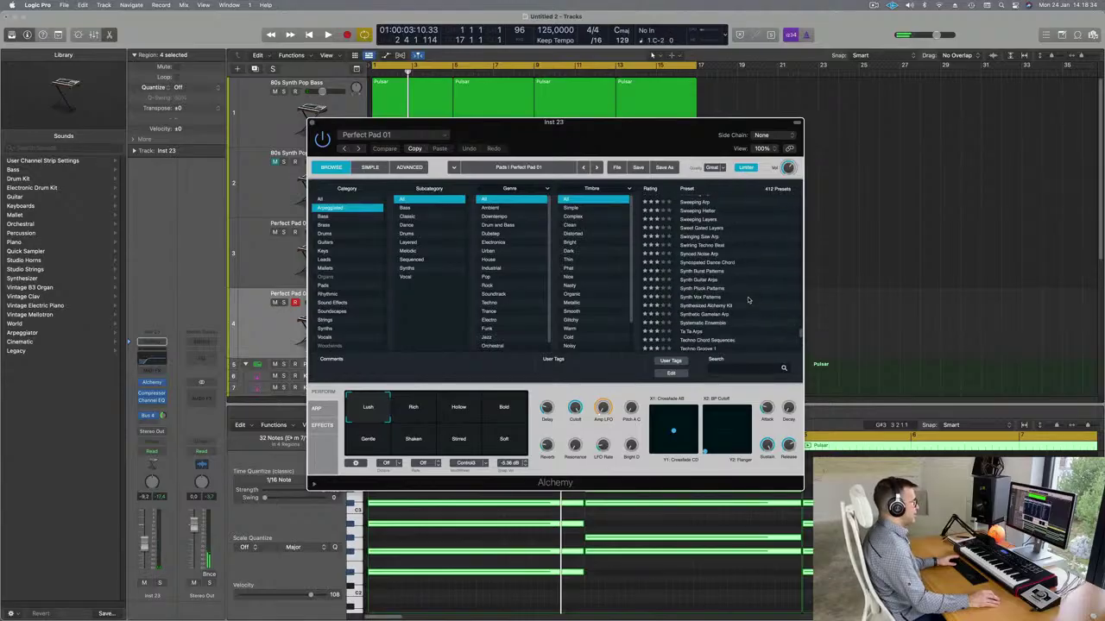
drag(634, 140, 858, 135)
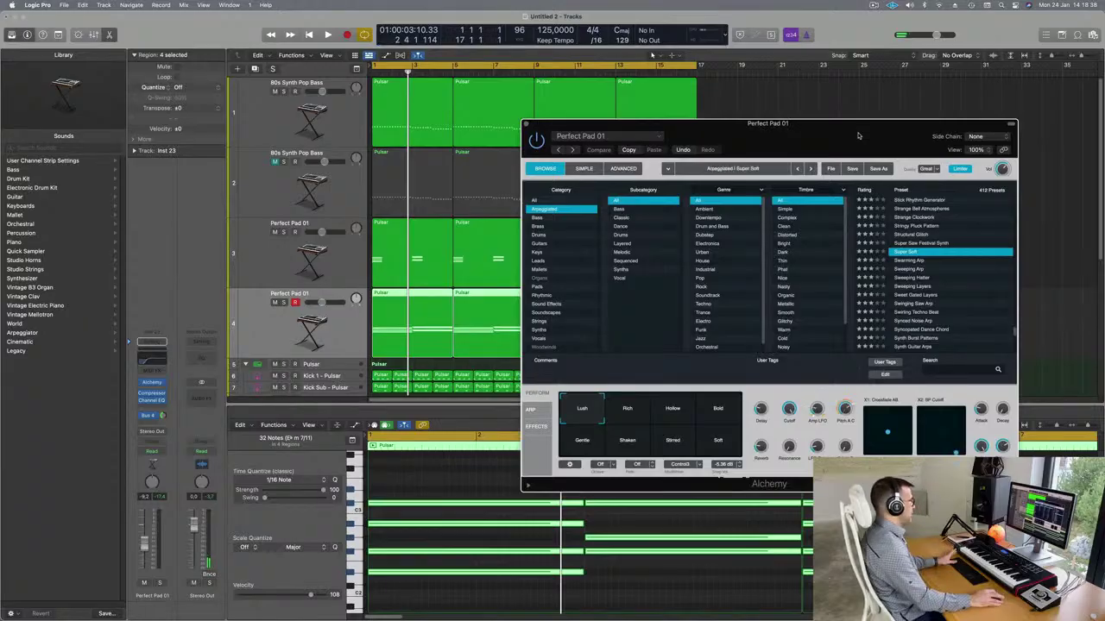
key(space)
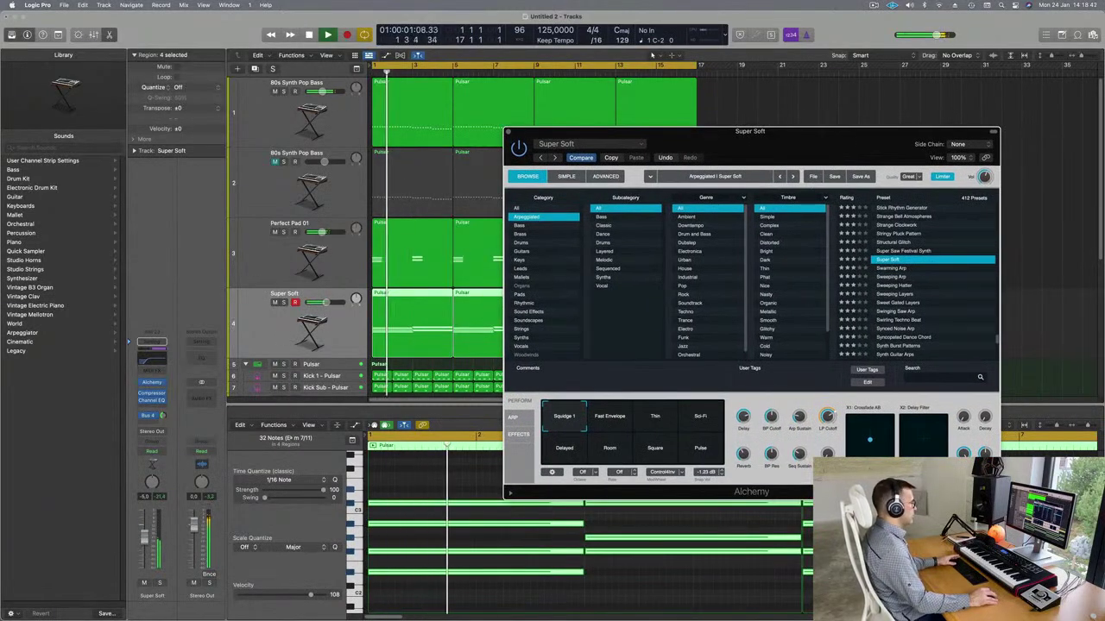
key(space)
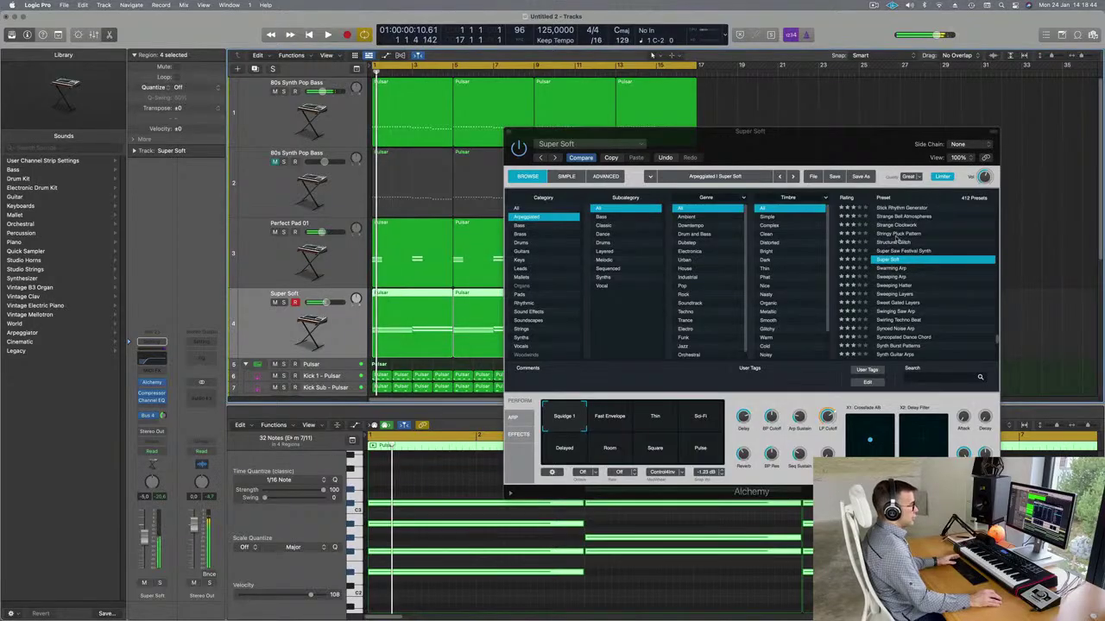
Step: Try the Stringy Pluck Pattern and Stick Rhythm Generator presets on the sustained-chord track while the loop plays
click(897, 235)
drag(721, 158, 716, 112)
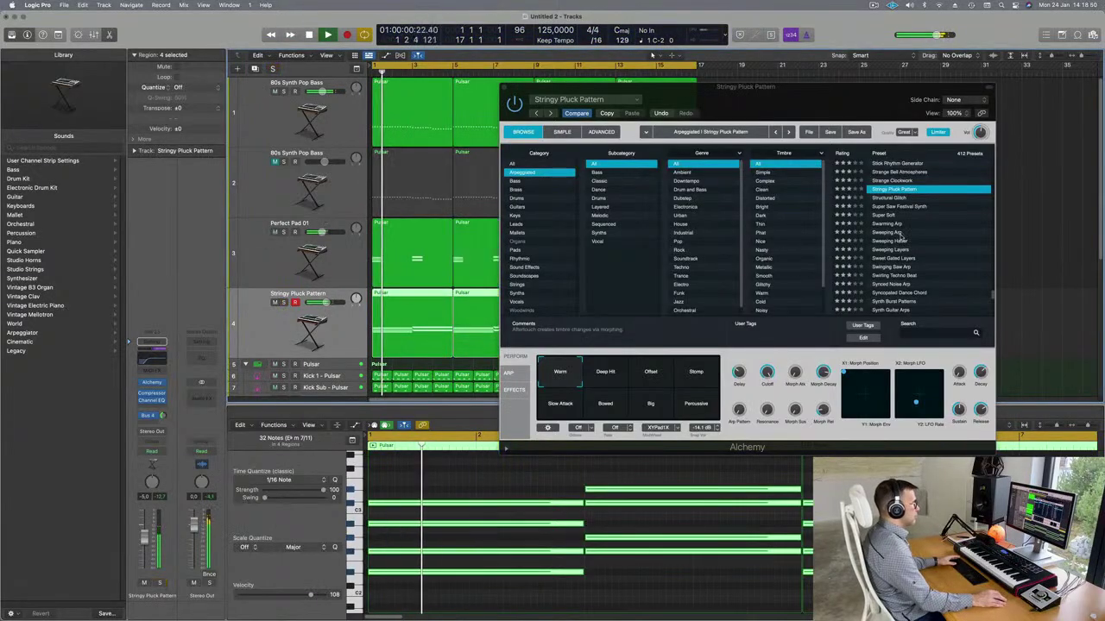
scroll(929, 249, up, 1)
scroll(930, 250, up, 5)
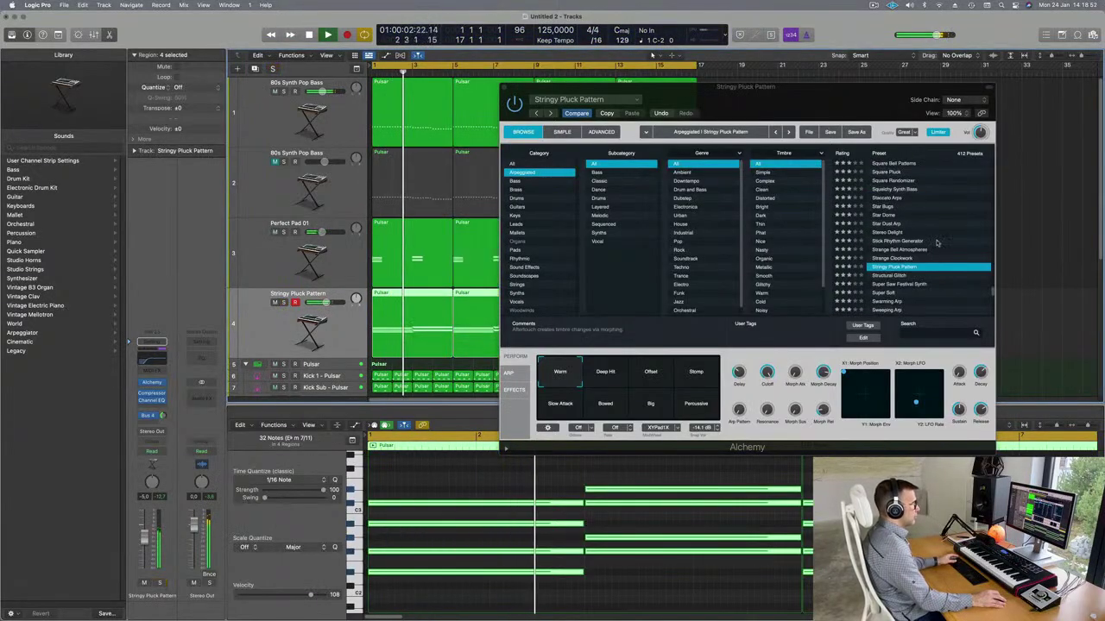
click(893, 242)
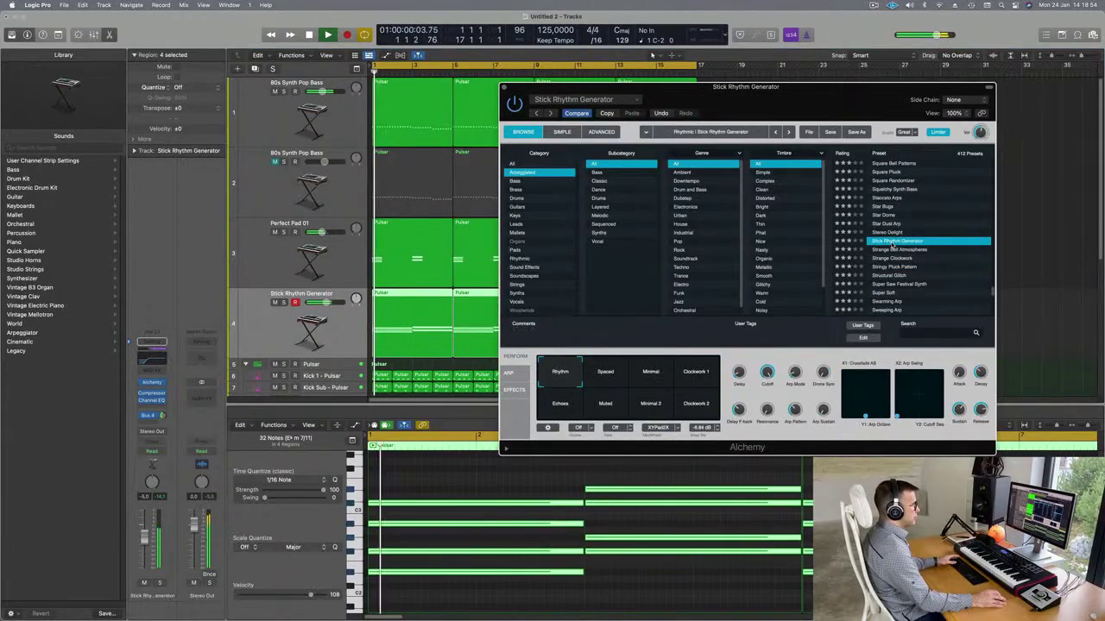
Step: Load the arpeggiated preset Star Bugs on the sustained-chord track and lower the track's volume during playback
scroll(885, 229, up, 2)
click(882, 221)
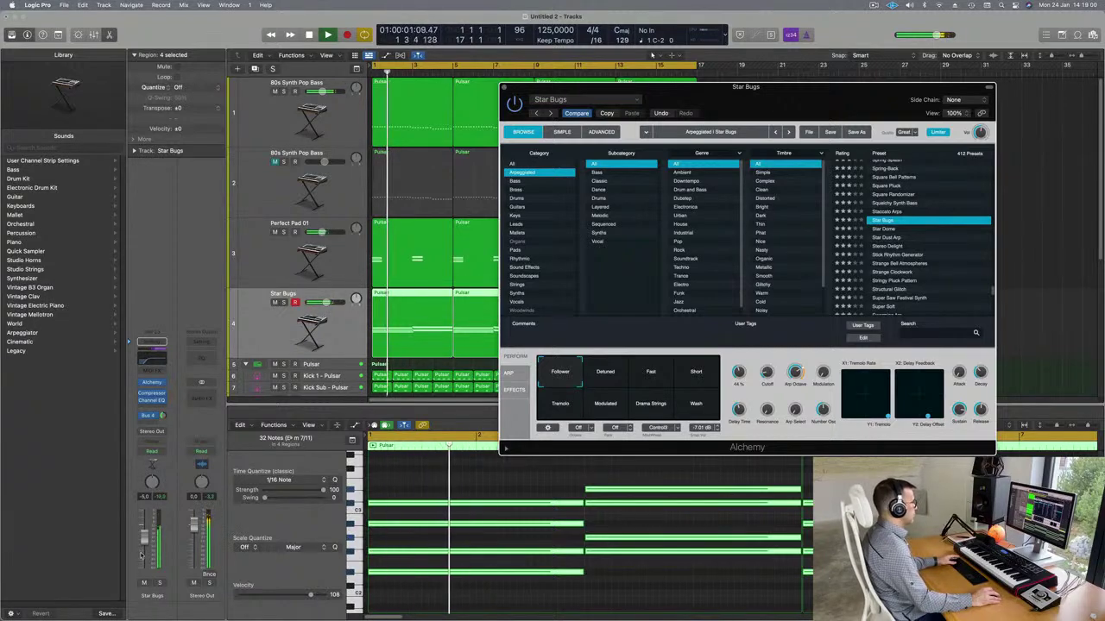
drag(144, 539, 143, 552)
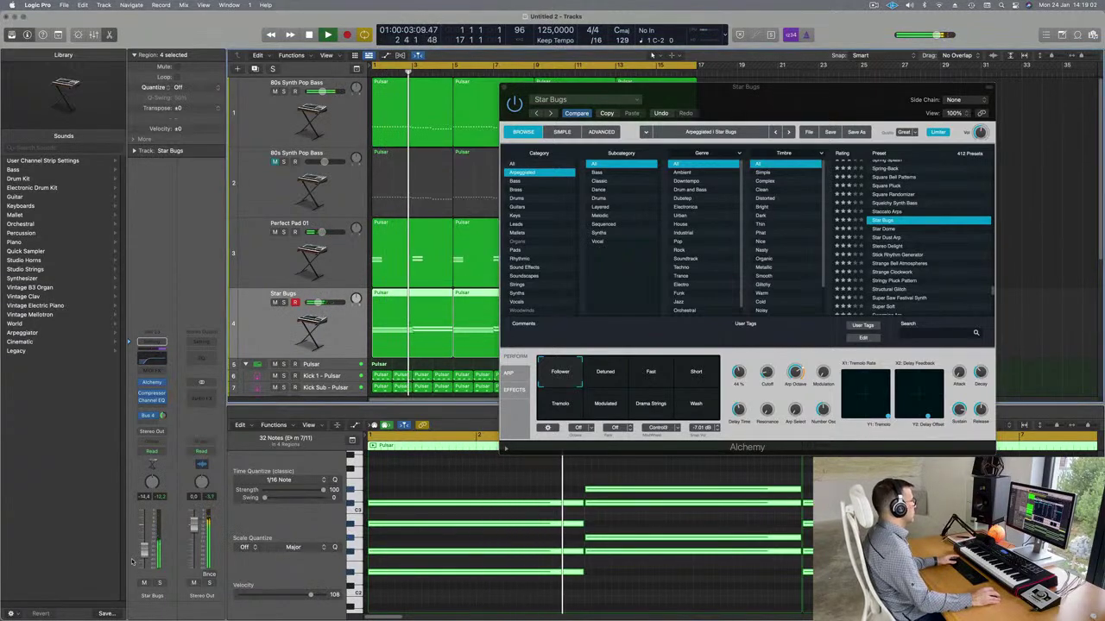
drag(144, 550, 145, 547)
key(space)
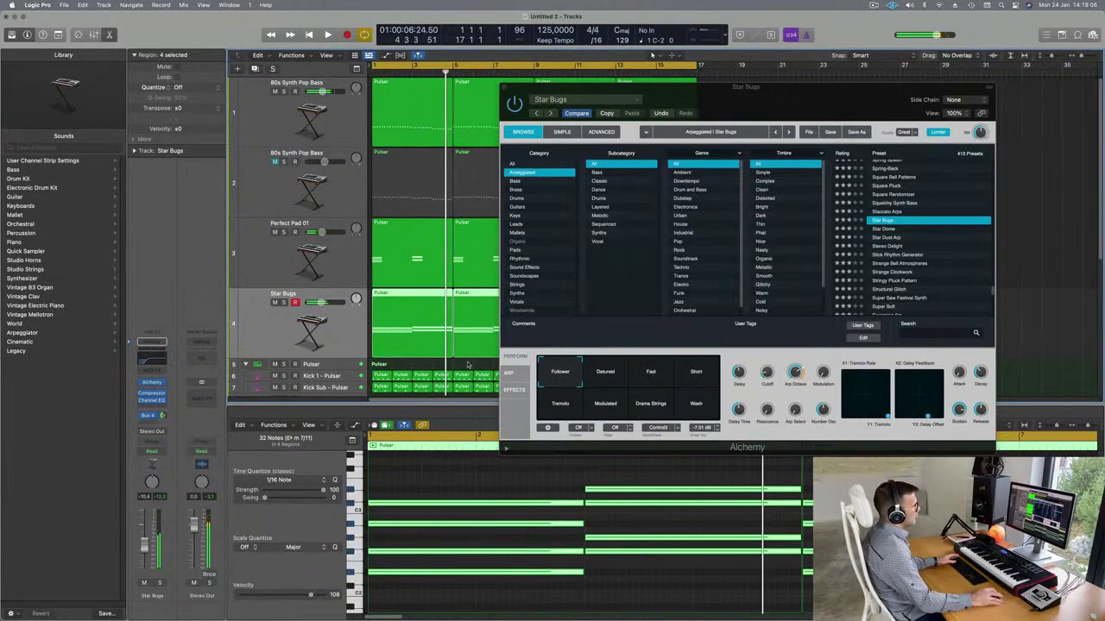
Step: Audition the Star Bugs performance variations, including Fast, Short, Modulated, Drama Strings and Wash, and return to Follower
click(621, 378)
key(space)
click(650, 377)
click(696, 373)
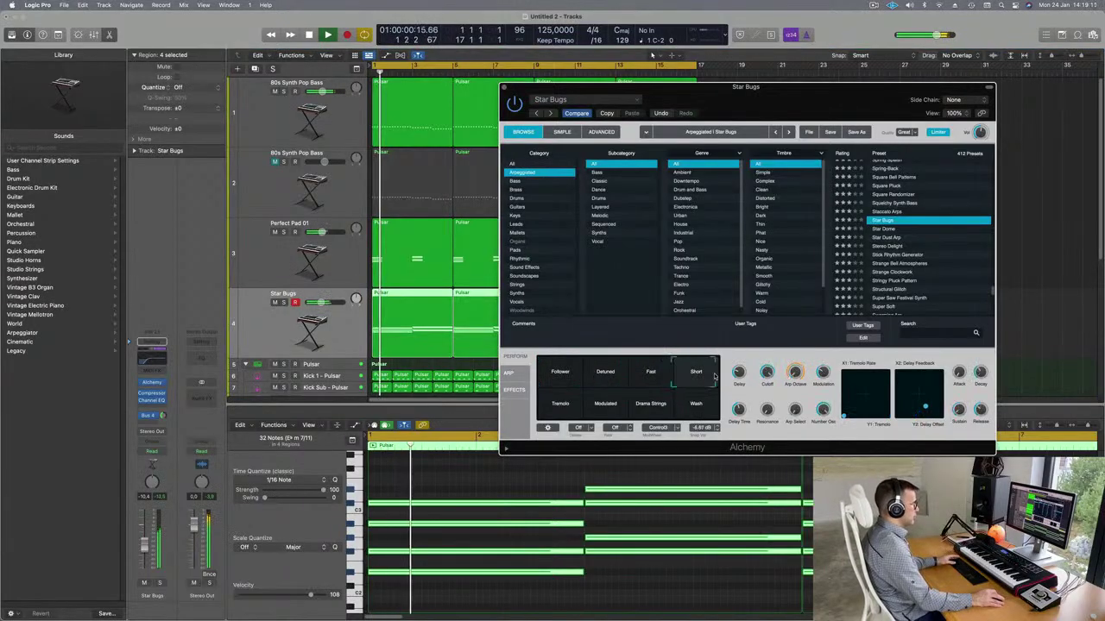
click(561, 409)
click(618, 410)
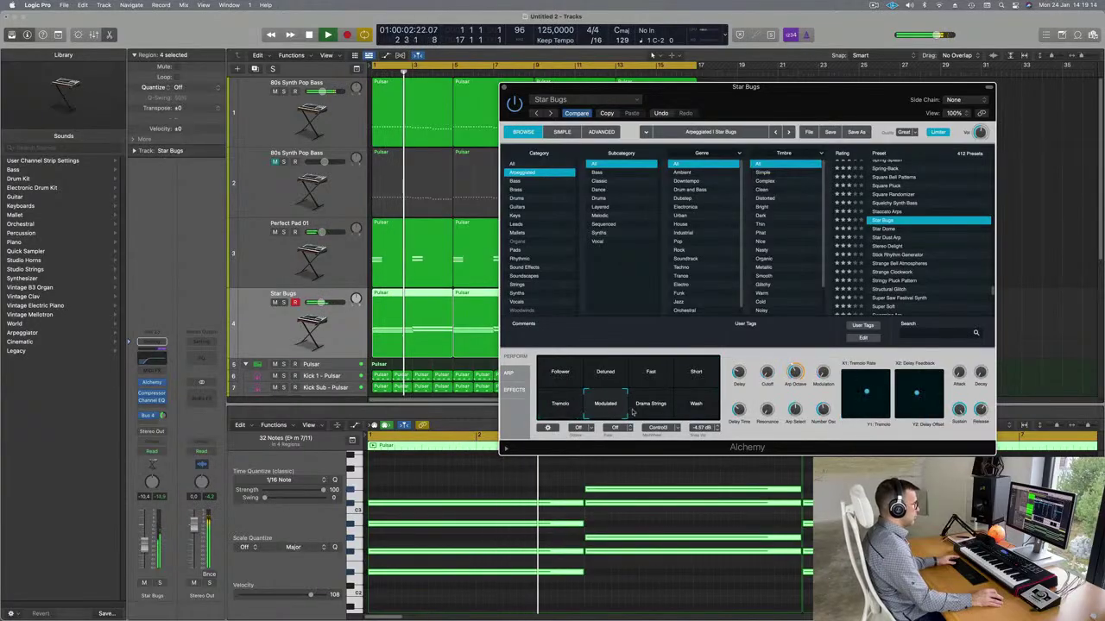
click(651, 407)
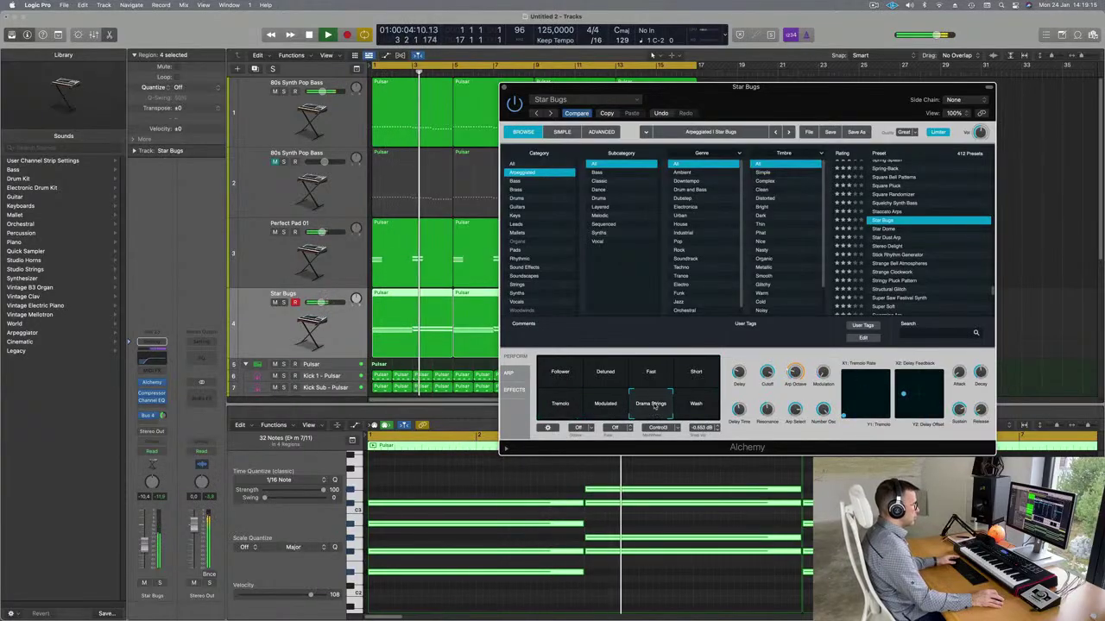
click(696, 406)
click(560, 371)
key(space)
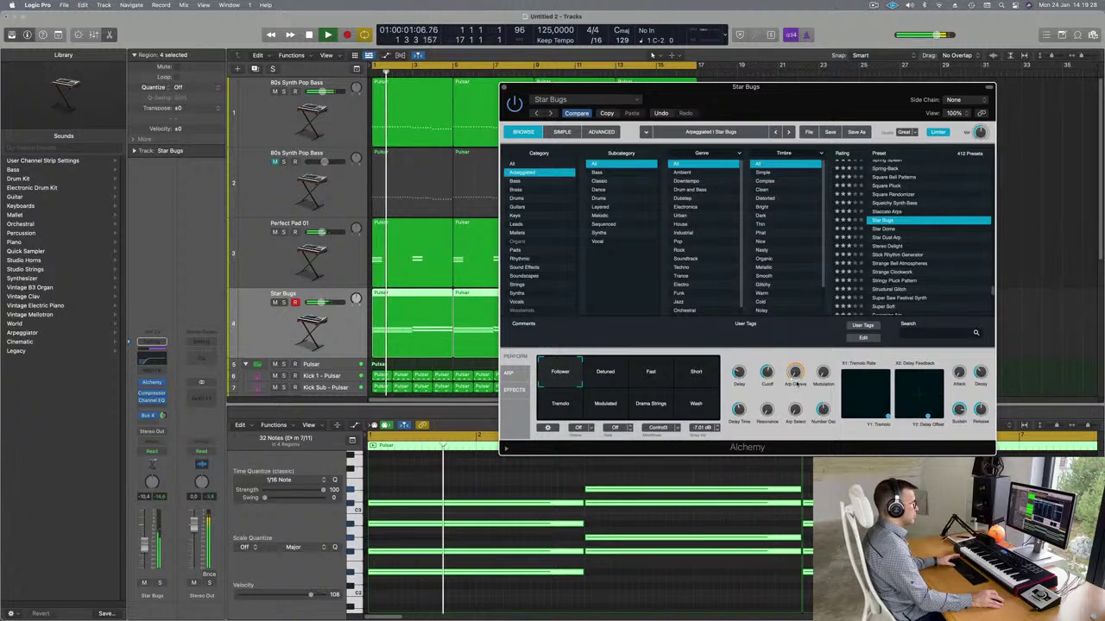
Step: Tweak the Star Bugs modulation and delay time while the loop plays, and raise the track's volume
mouse_move(828, 95)
mouse_down()
mouse_move(804, 79)
mouse_move(876, 65)
mouse_move(834, 55)
mouse_move(869, 80)
mouse_move(822, 86)
mouse_up()
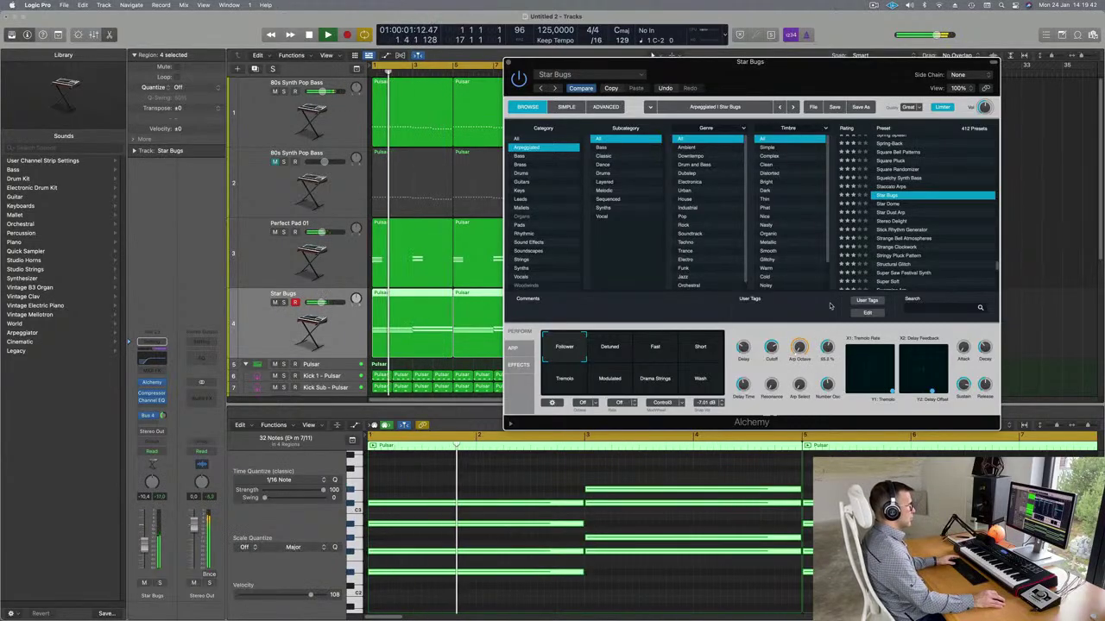
mouse_move(735, 383)
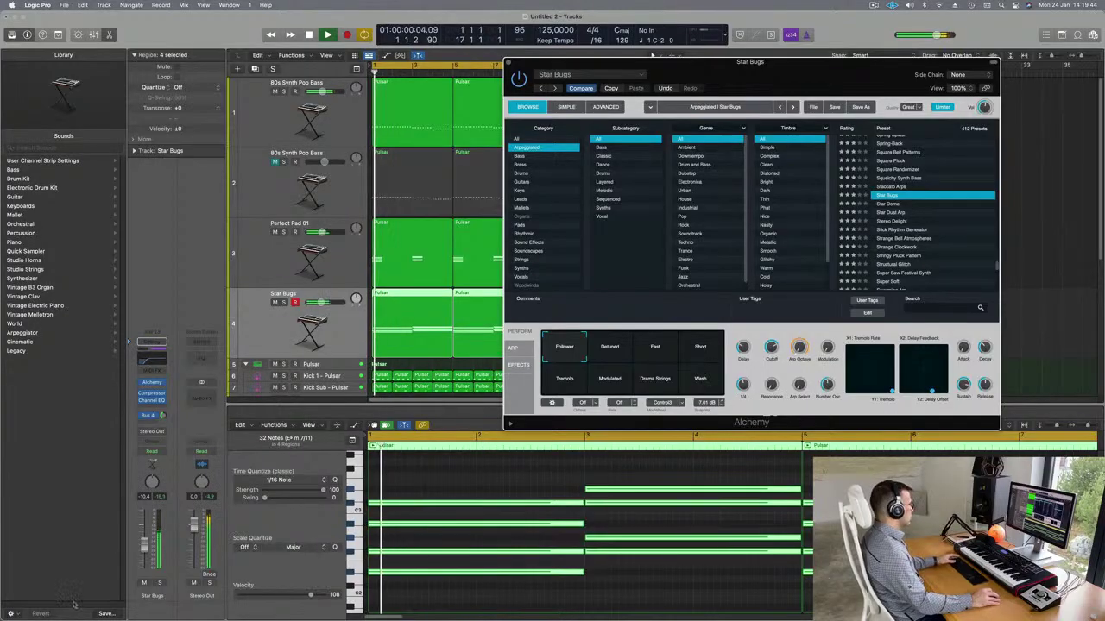
click(557, 518)
scroll(557, 518, down, 5)
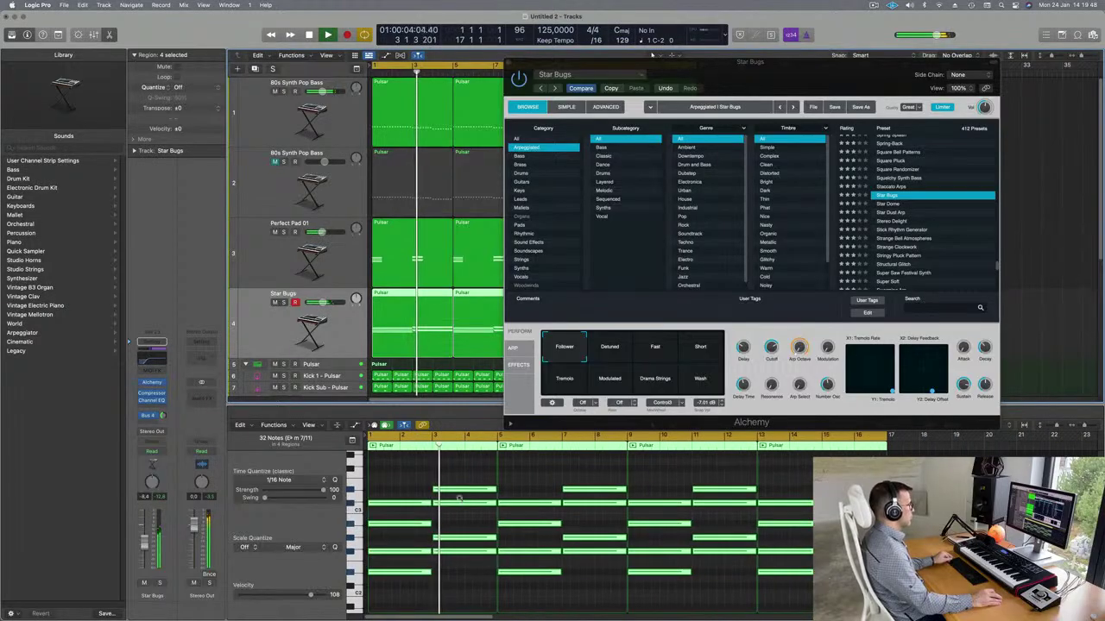
key(space)
Step: Lower the Perfect Pad 01 track's volume while the loop plays
drag(653, 57, 681, 48)
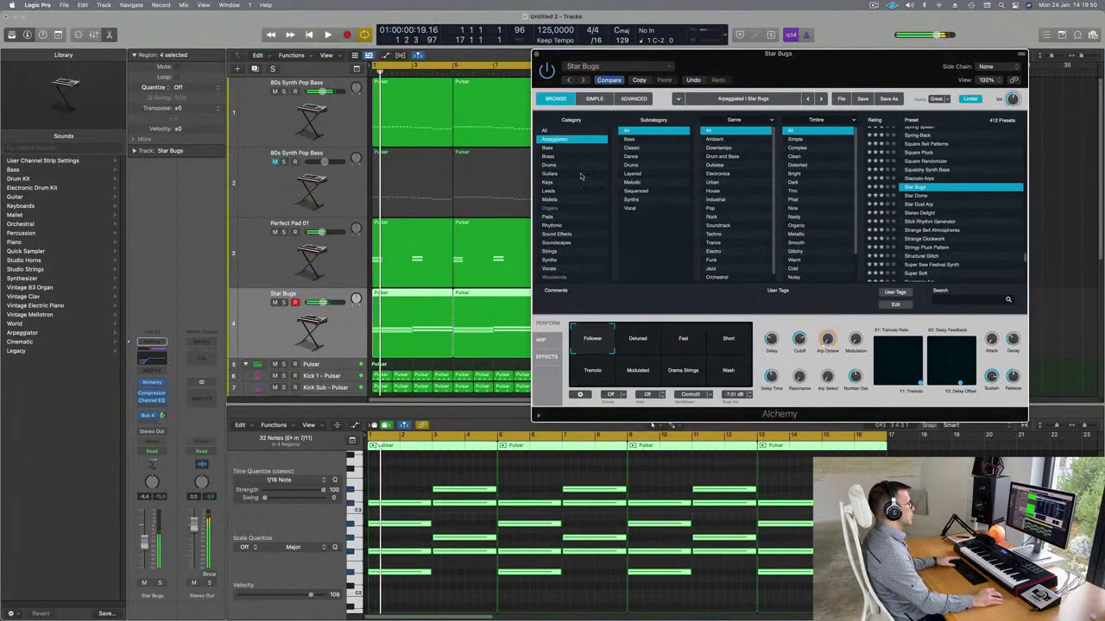
click(232, 255)
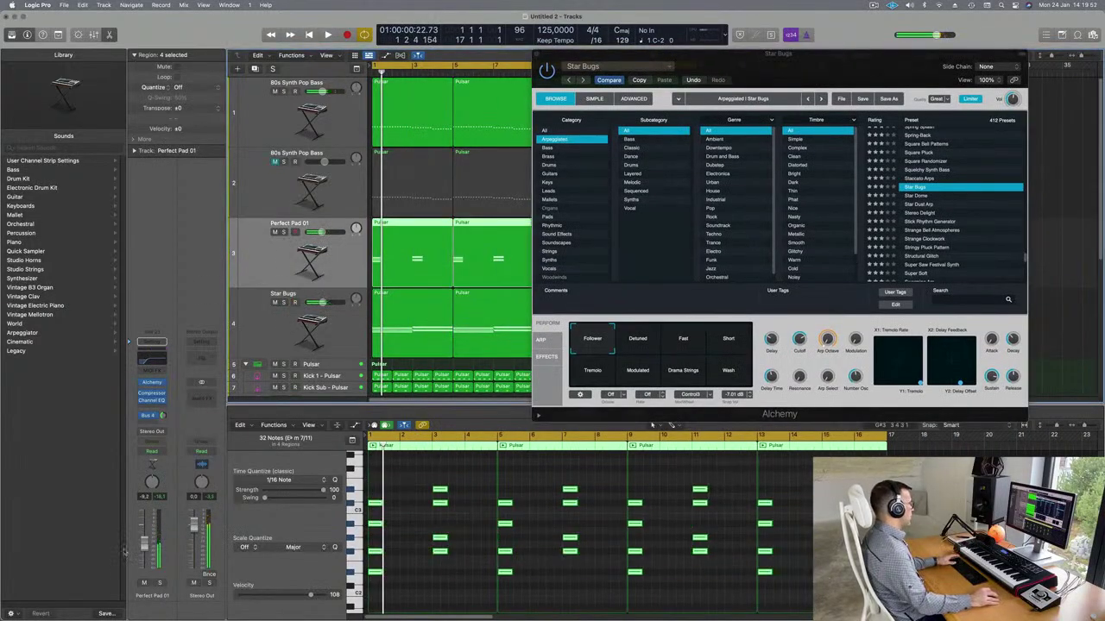
key(space)
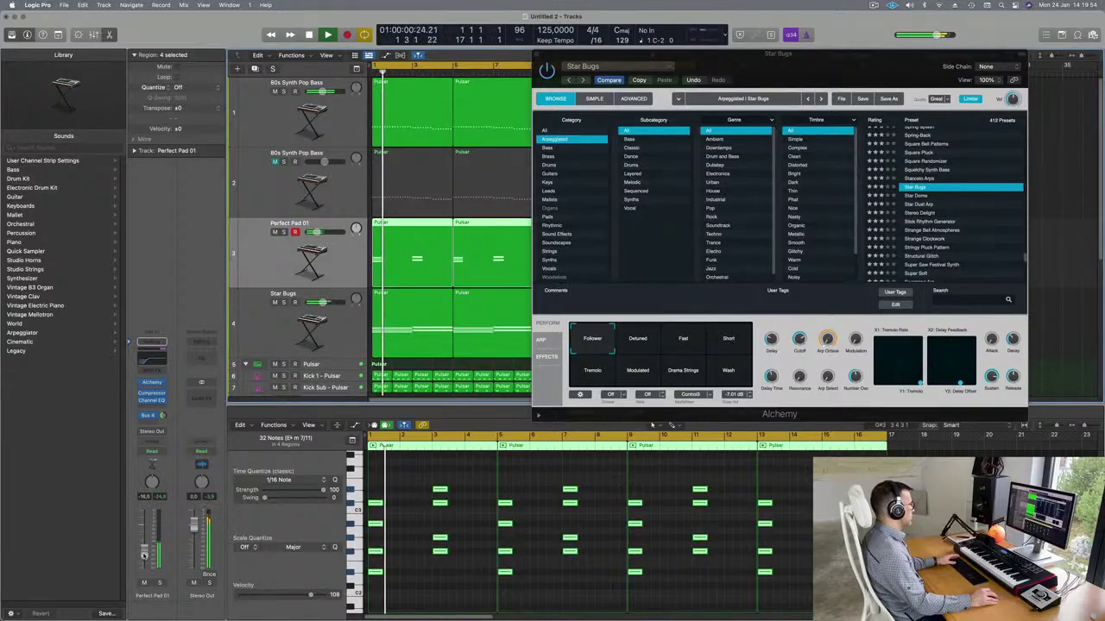
Step: Raise the low-cut filter in the Star Bugs track's Channel EQ to about 460 Hz and close the plug-in windows
click(309, 341)
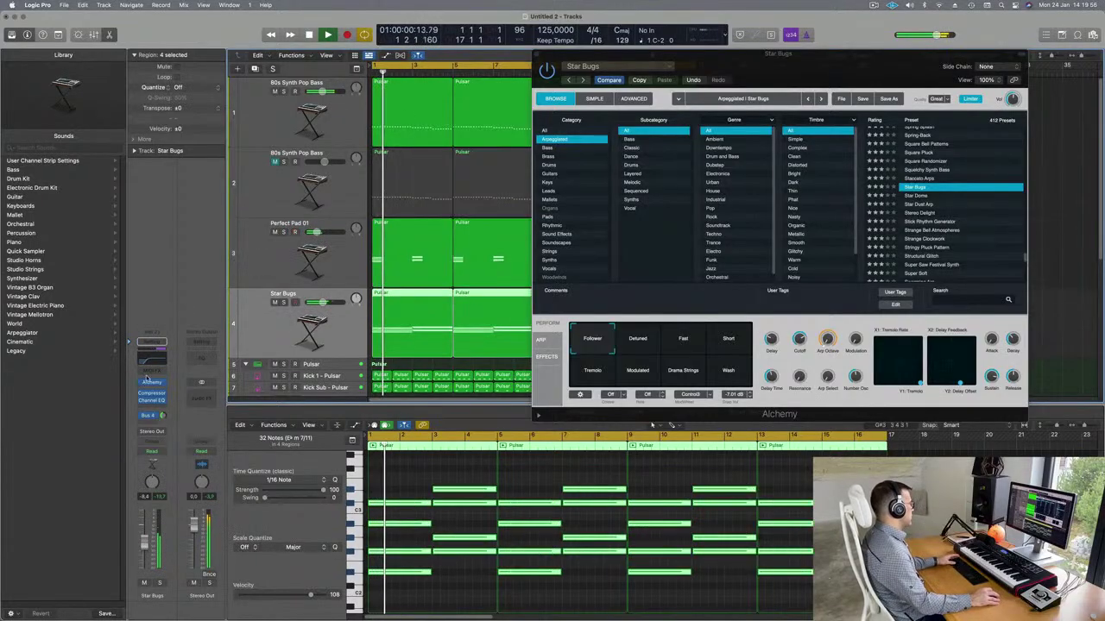
click(152, 342)
mouse_move(584, 296)
mouse_down()
mouse_move(705, 304)
mouse_move(673, 301)
mouse_up()
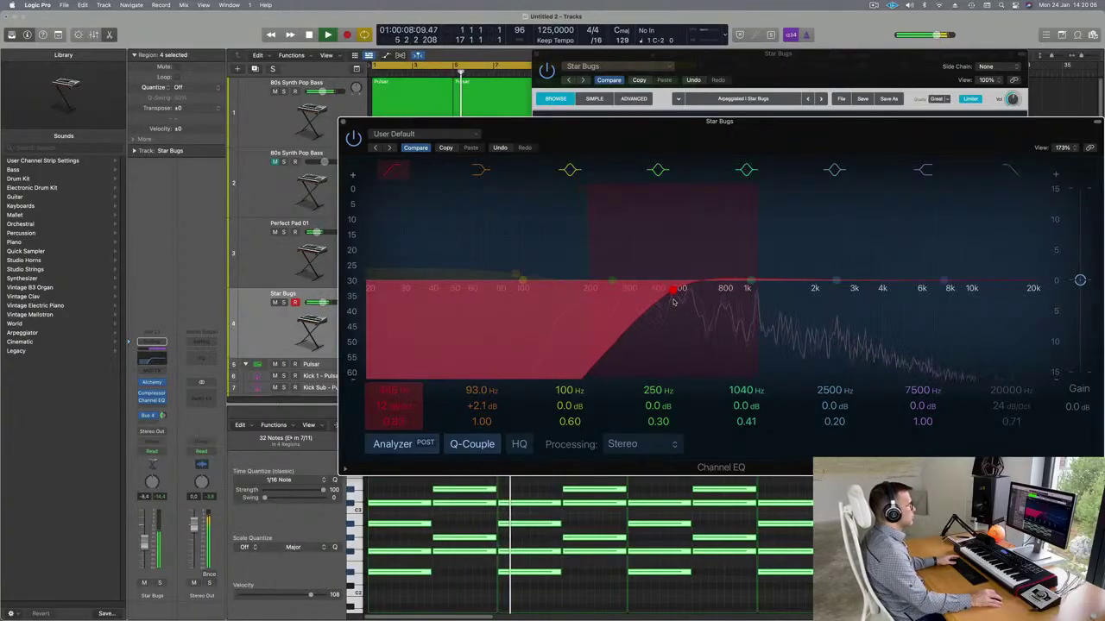
click(343, 122)
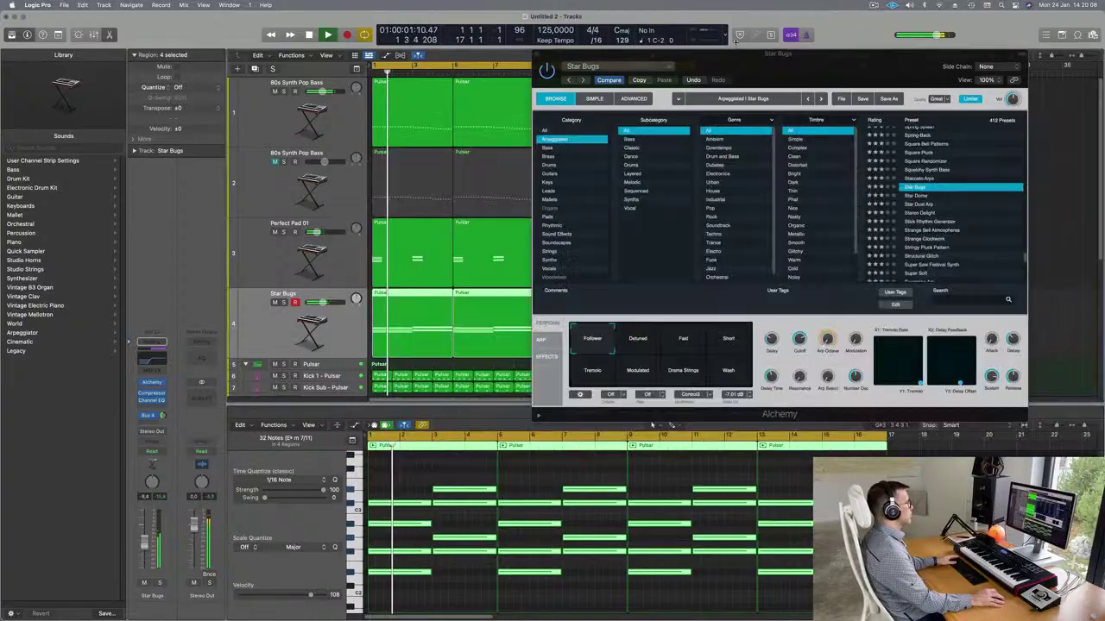
drag(733, 60, 495, 108)
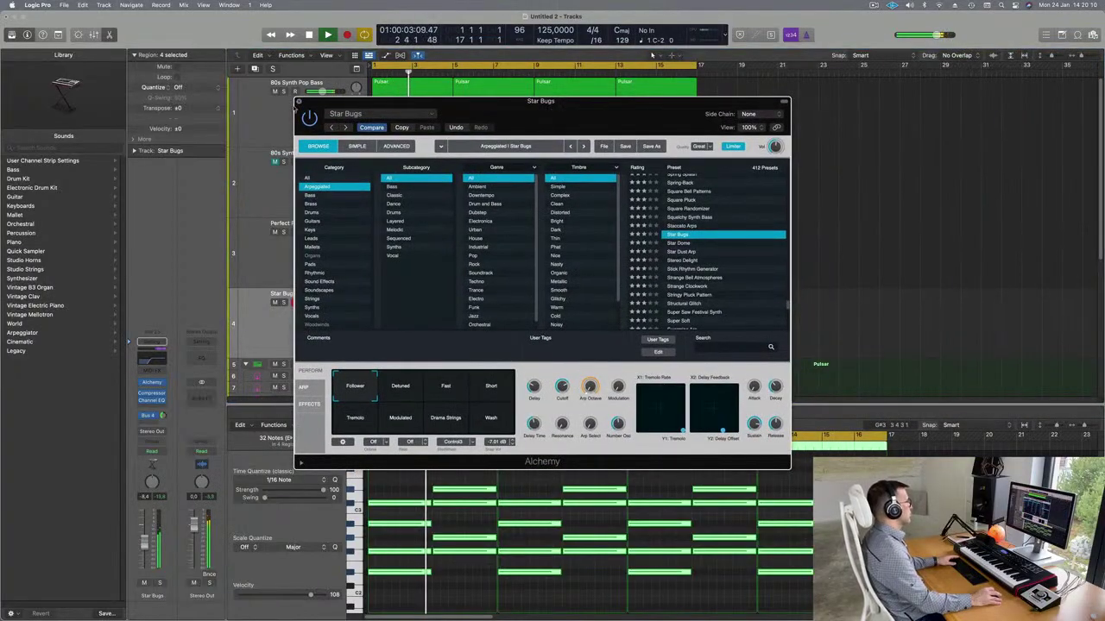
click(298, 102)
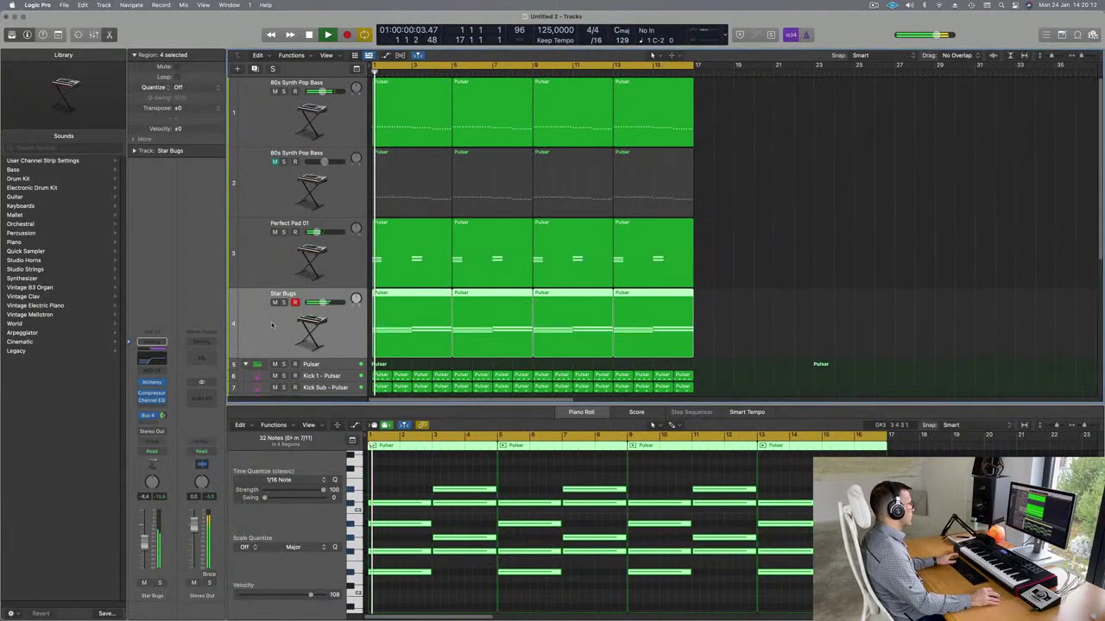
Step: Adjust the Star Bugs track's Bus 4 reverb send and replay the loop from the start
key(Return)
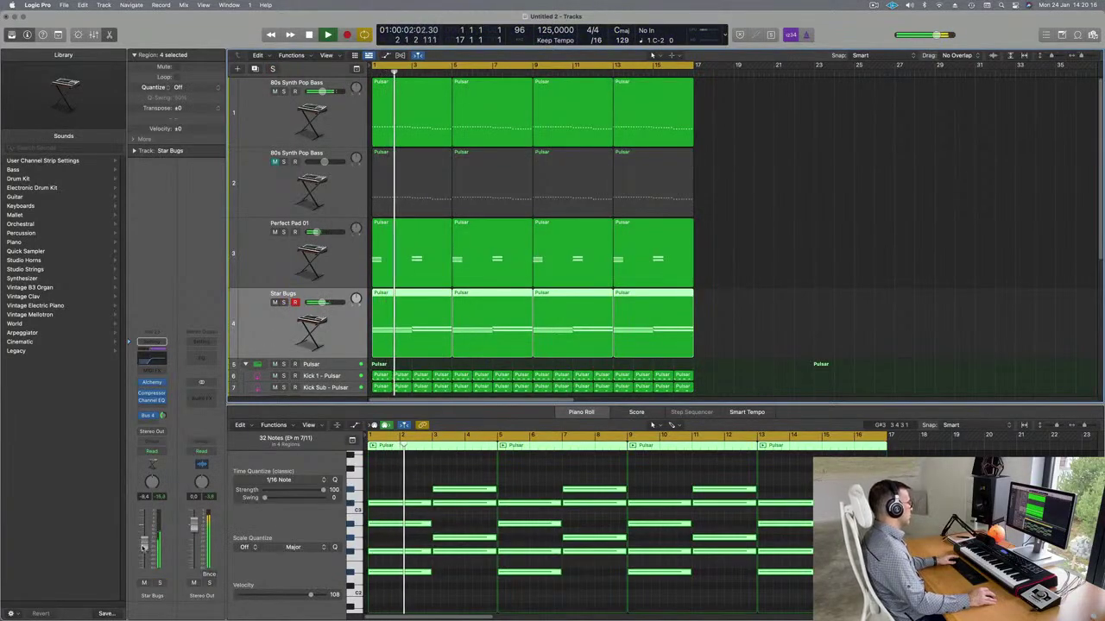
drag(162, 416, 164, 424)
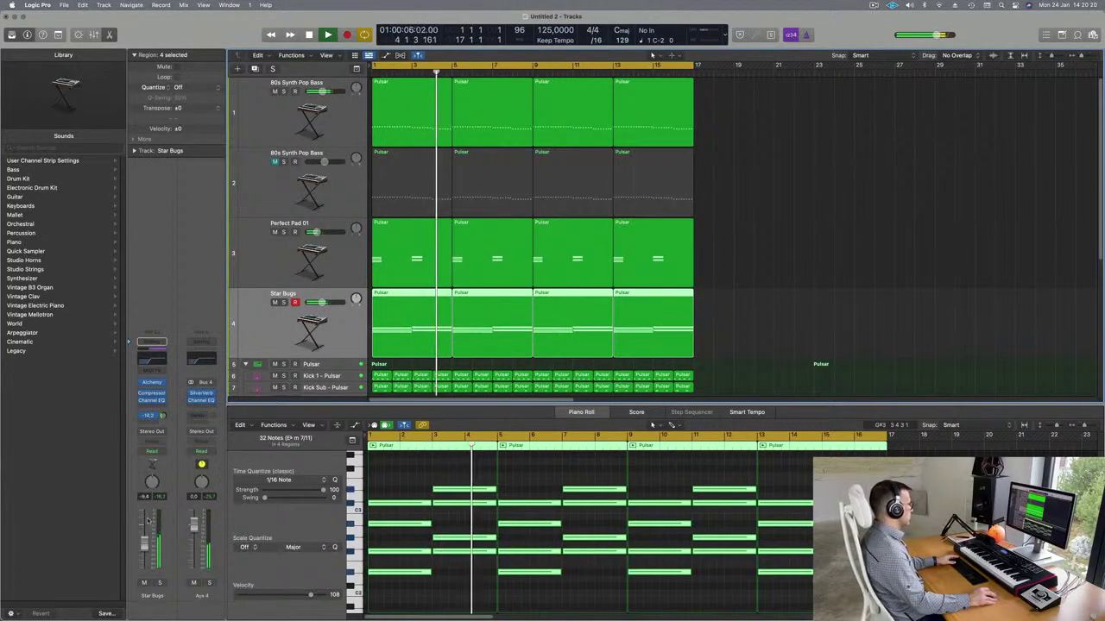
key(space)
key(space)
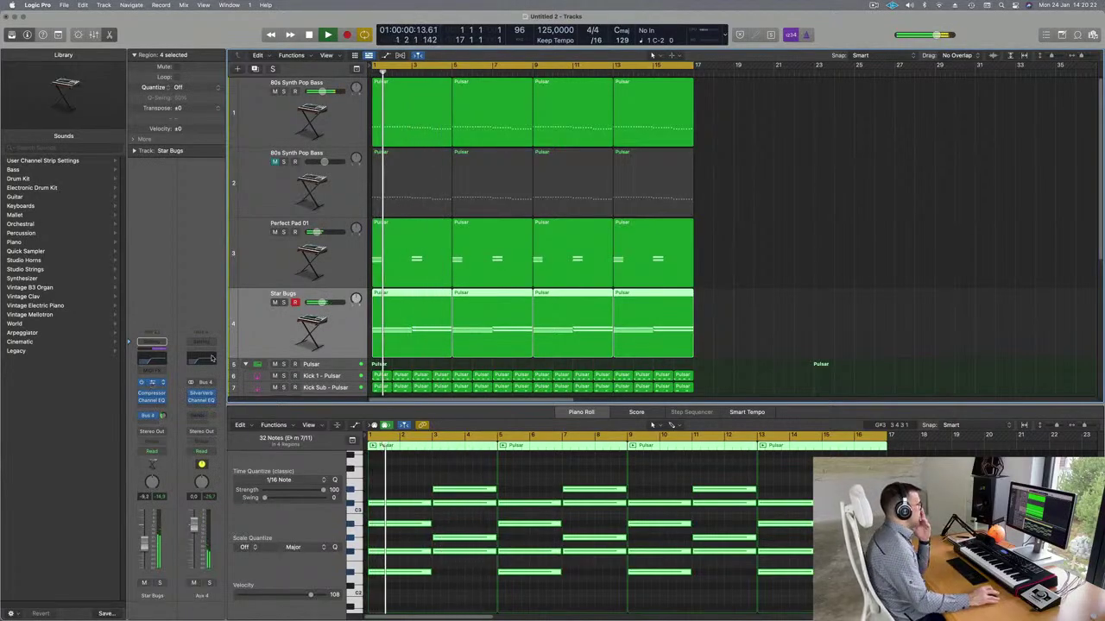
Step: Reopen the Star Bugs synth and compare its sound soloed and within the full mix
click(152, 382)
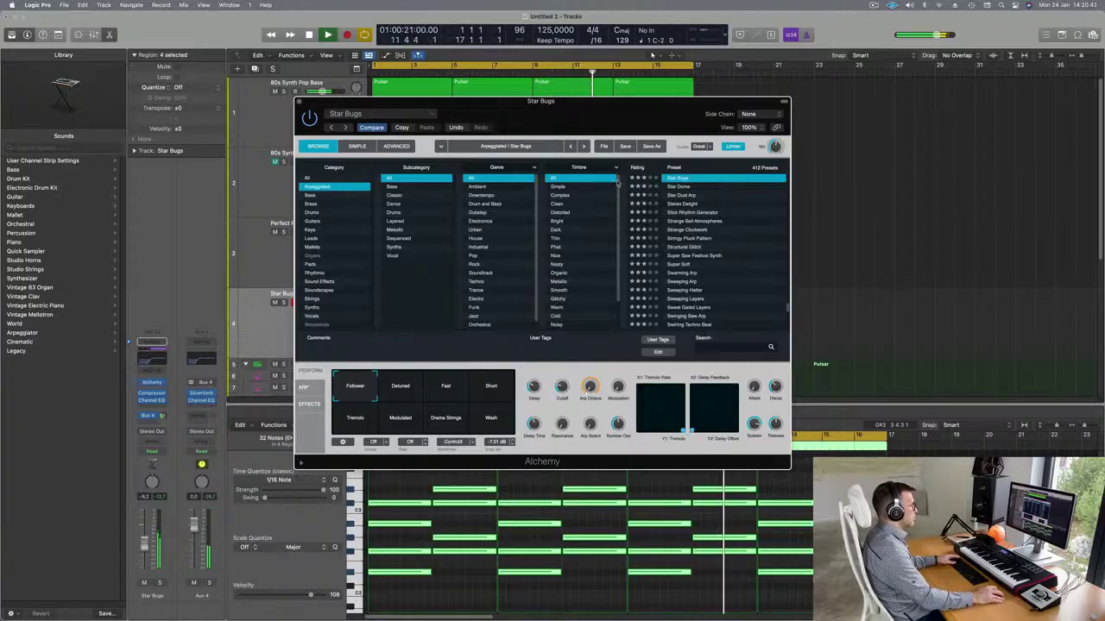
key(space)
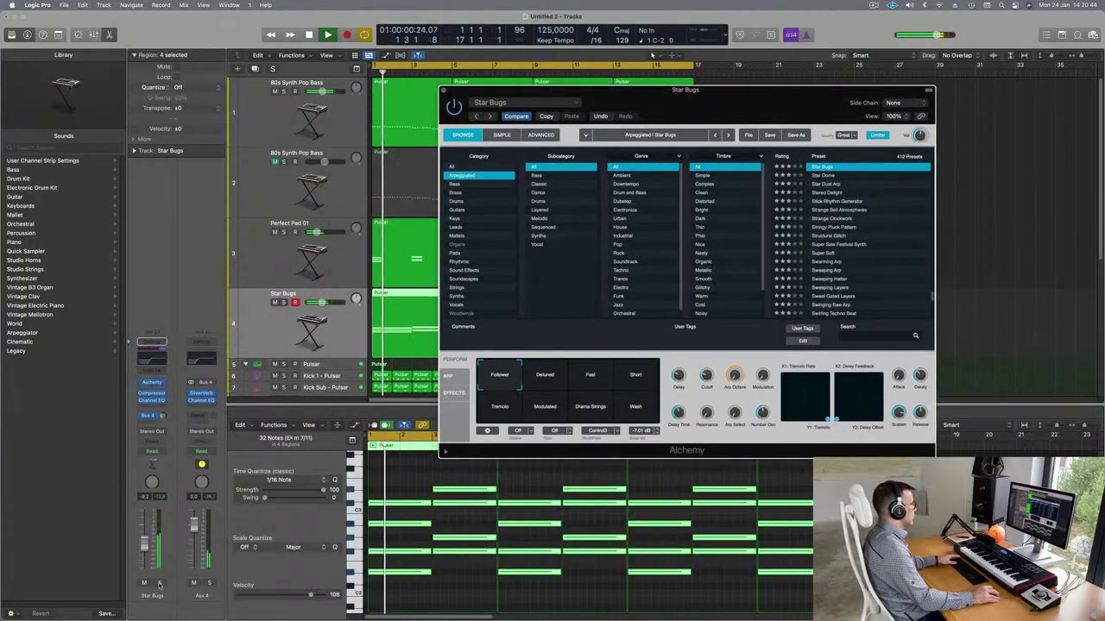
click(159, 585)
click(159, 584)
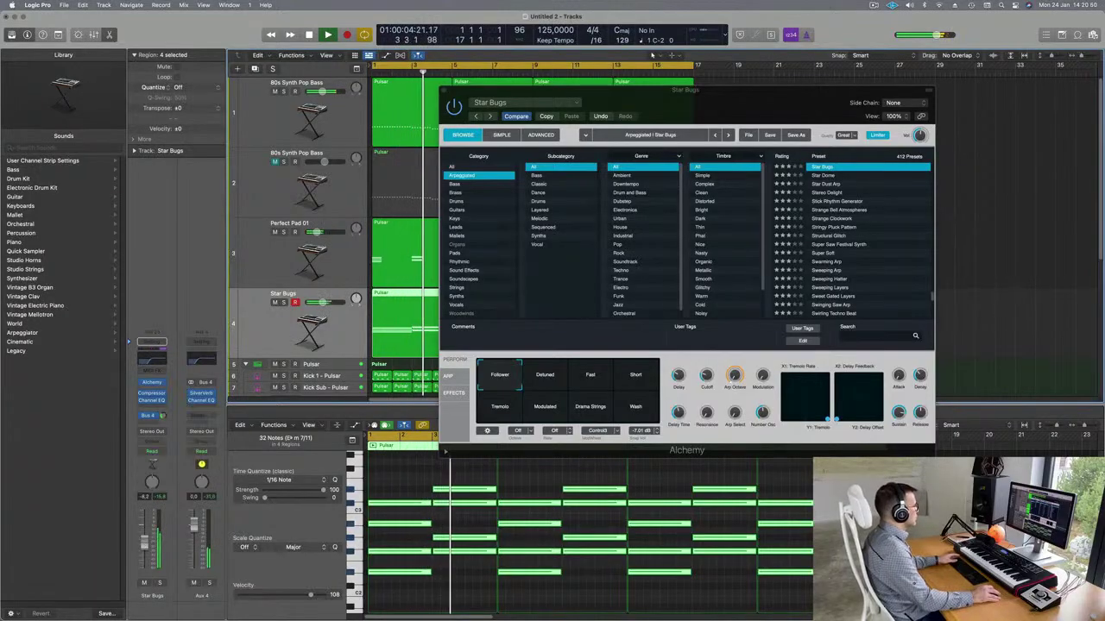
drag(737, 119, 700, 157)
Step: Close the synth window, set the Perfect Pad 01 track's volume to about -9.4 dB, and replay from the start
drag(499, 140, 415, 248)
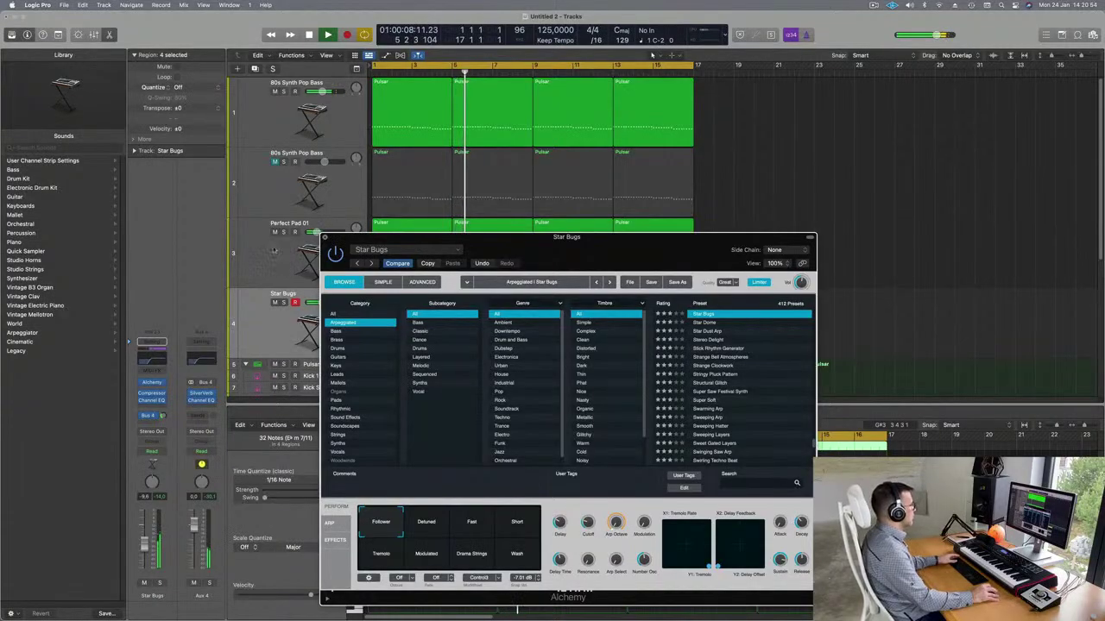
click(278, 250)
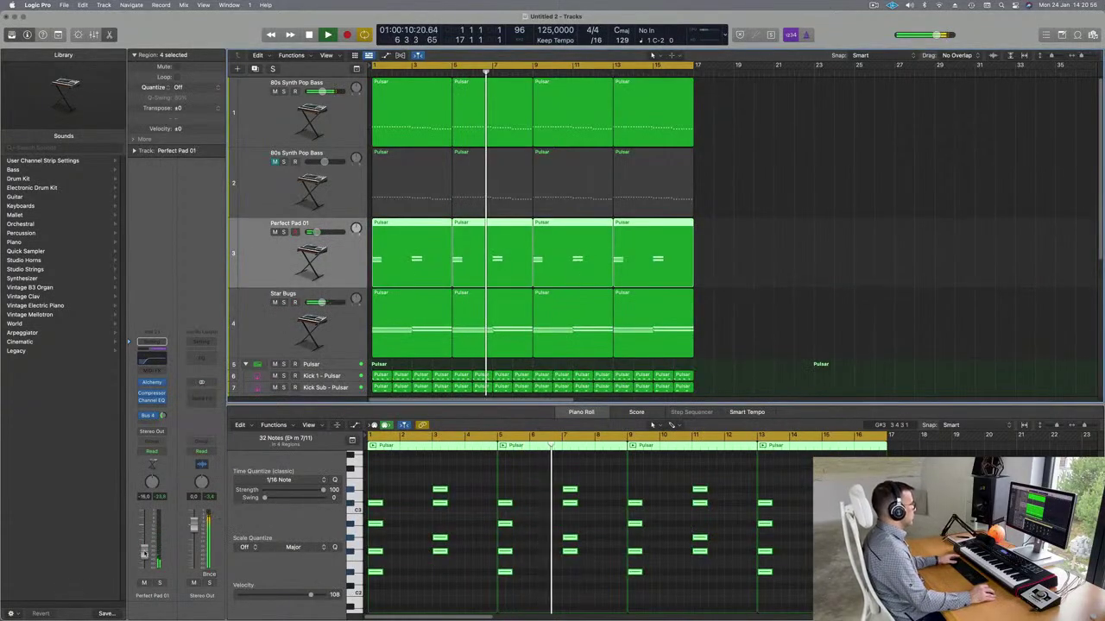
key(Return)
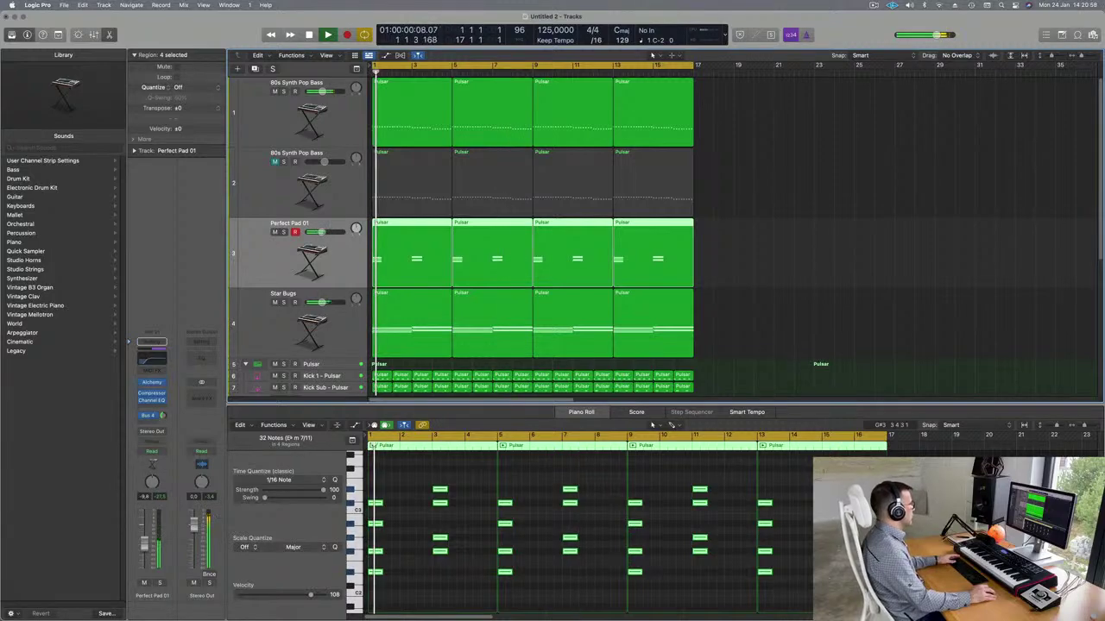
Step: Set the low-cut filter in the Perfect Pad 01 track's Channel EQ to 138 Hz while the loop plays, and close the plug-in
click(149, 357)
key(Return)
drag(584, 298, 555, 291)
key(Return)
key(Return)
key(Return)
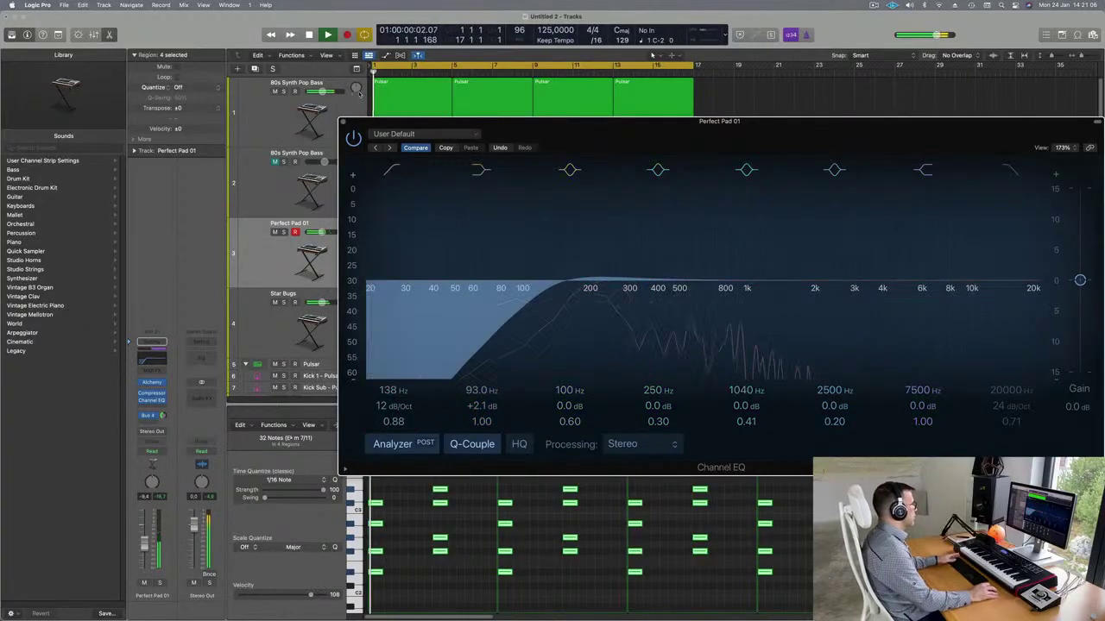
click(343, 122)
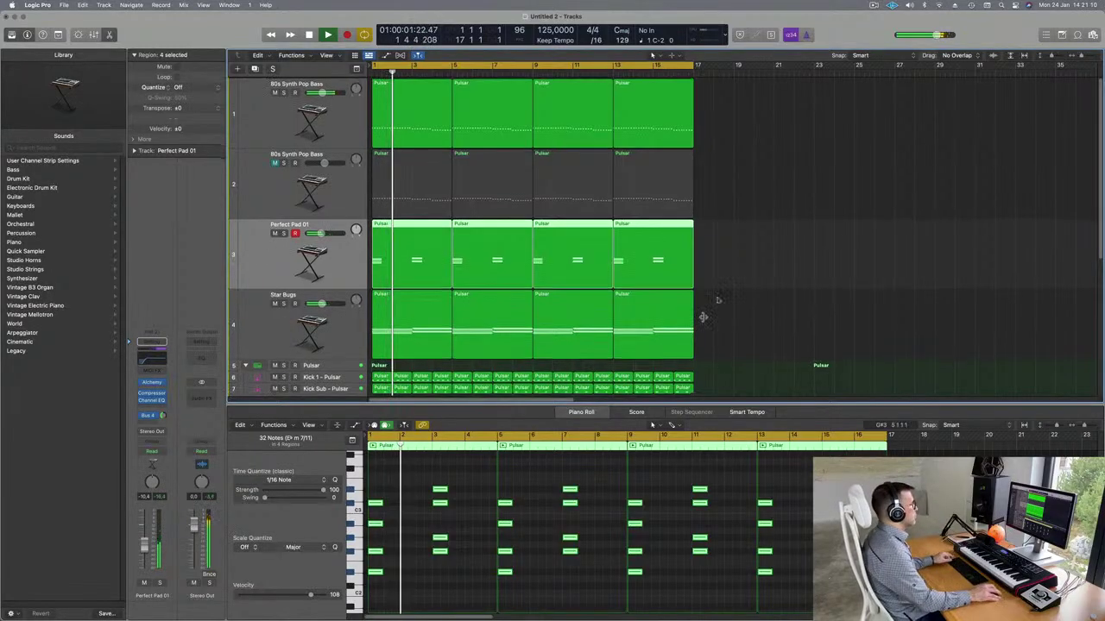
Step: Look over the synth tracks and the Pulsar drum tracks in the arrangement while listening to the full mix
key(super+Up)
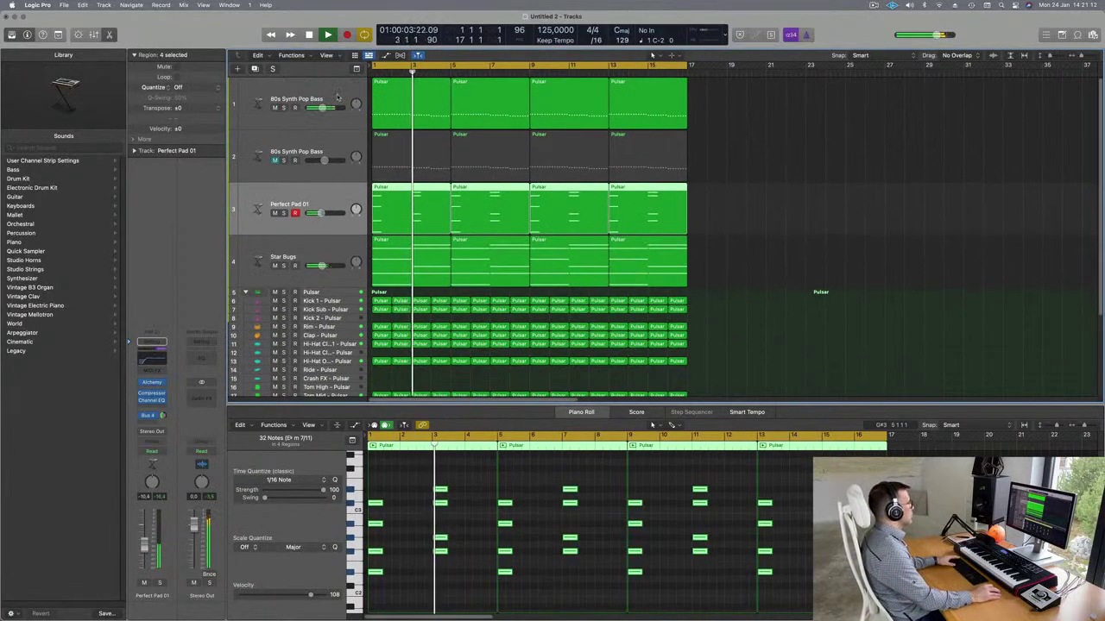
click(337, 98)
click(786, 211)
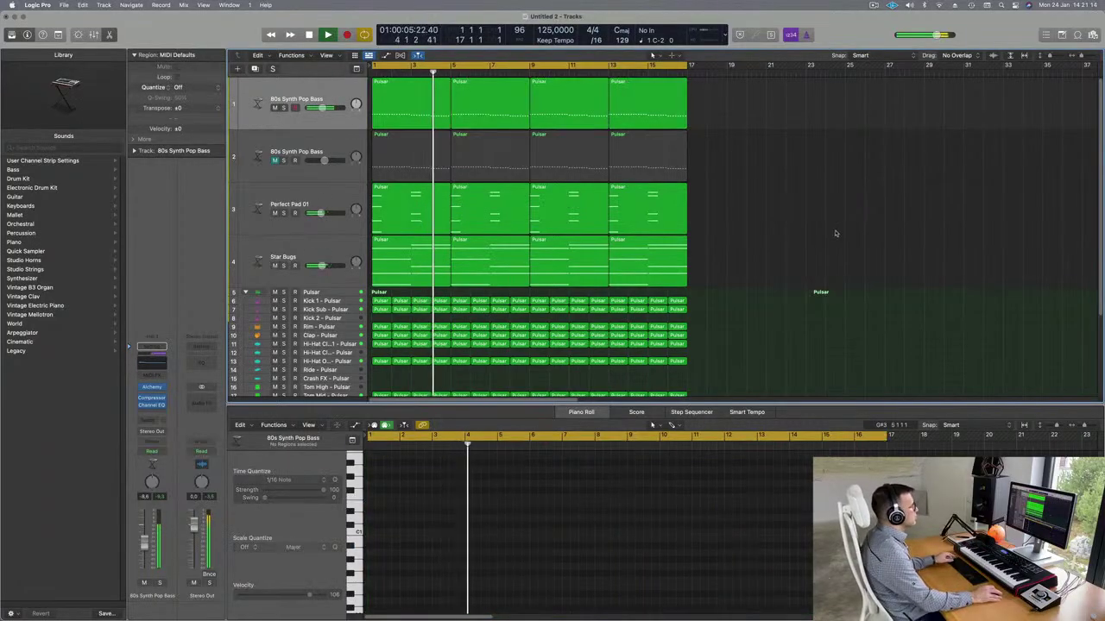
scroll(835, 231, up, 3)
scroll(834, 246, down, 3)
scroll(833, 253, down, 3)
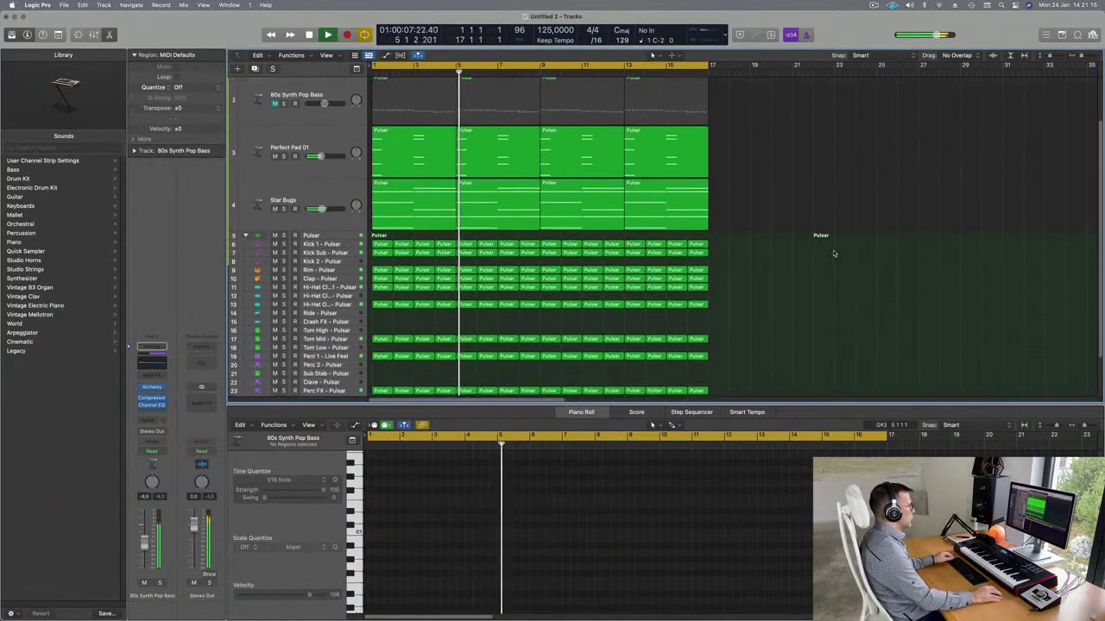
scroll(832, 237, up, 2)
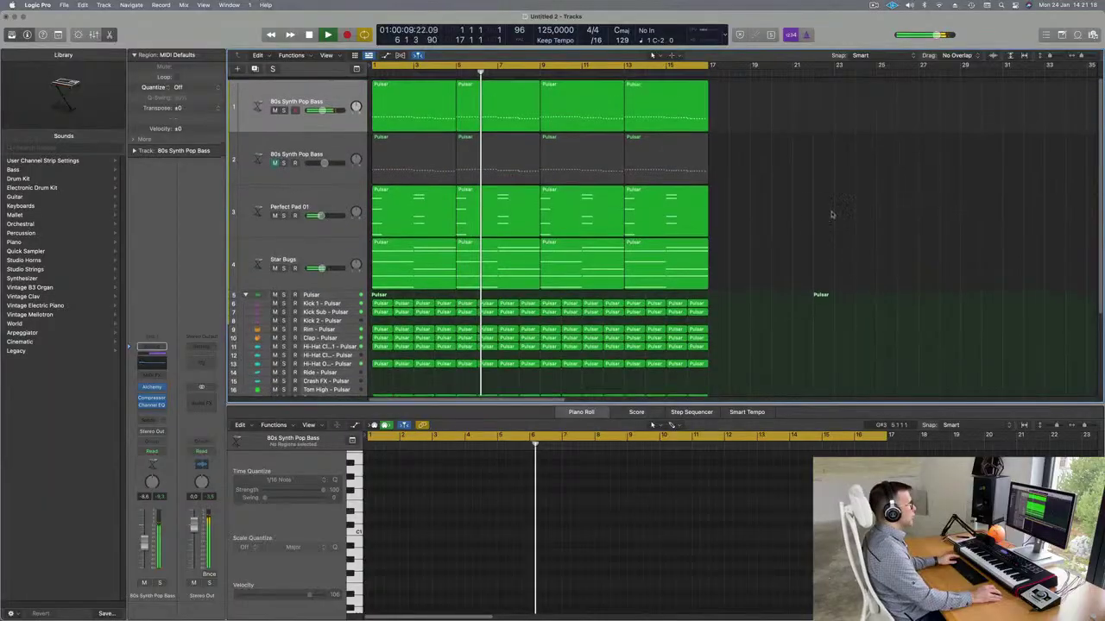
scroll(828, 220, down, 1)
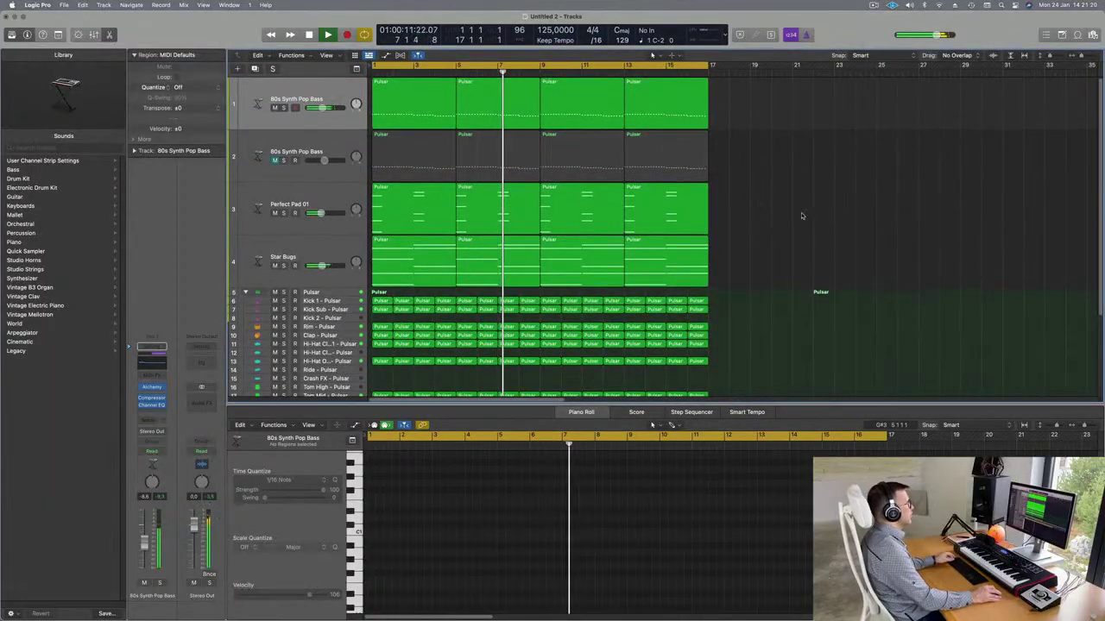
Step: Transpose all notes in the muted second 80s Synth Pop Bass track's regions up one octave
click(344, 154)
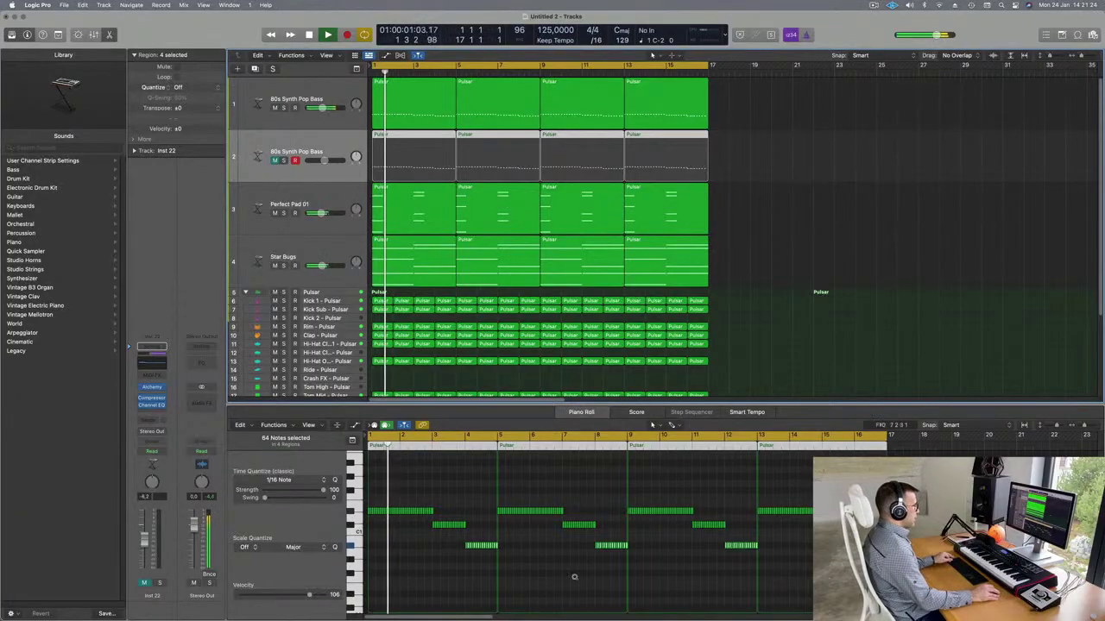
scroll(574, 577, up, 5)
scroll(575, 584, left, 2)
click(514, 584)
key(super+a)
key(alt+shift+Up)
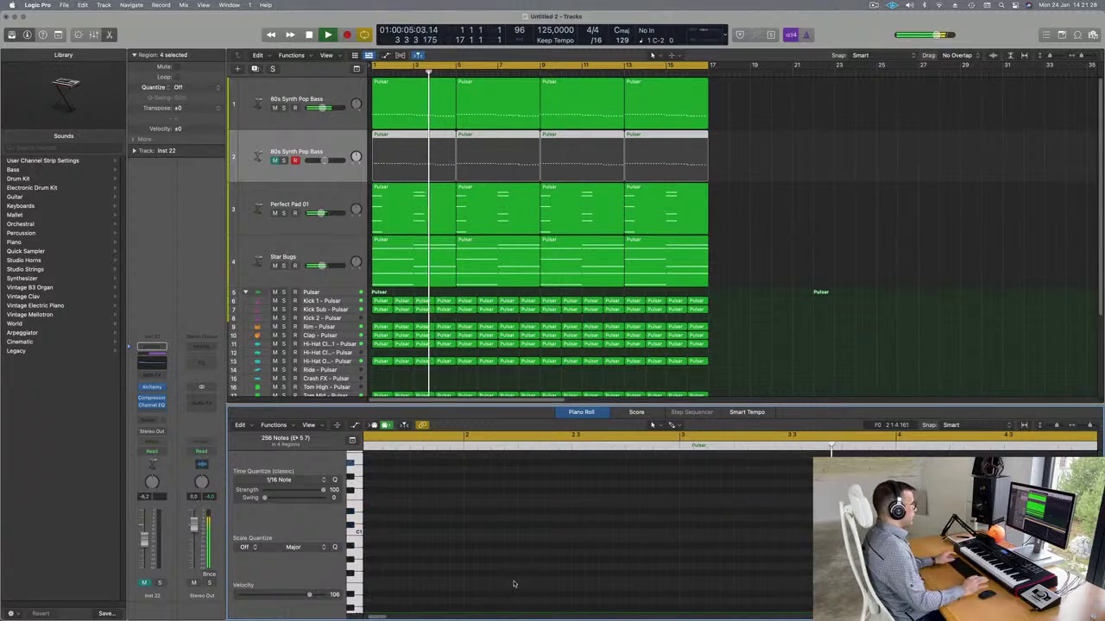
Step: Unmute the second 80s Synth Pop Bass track and restart playback to hear it in the mix
key(space)
click(274, 160)
key(space)
key(space)
Step: Open the second bass track's Alchemy synth and filter its presets to all categories with the Plucked subcategory
click(152, 388)
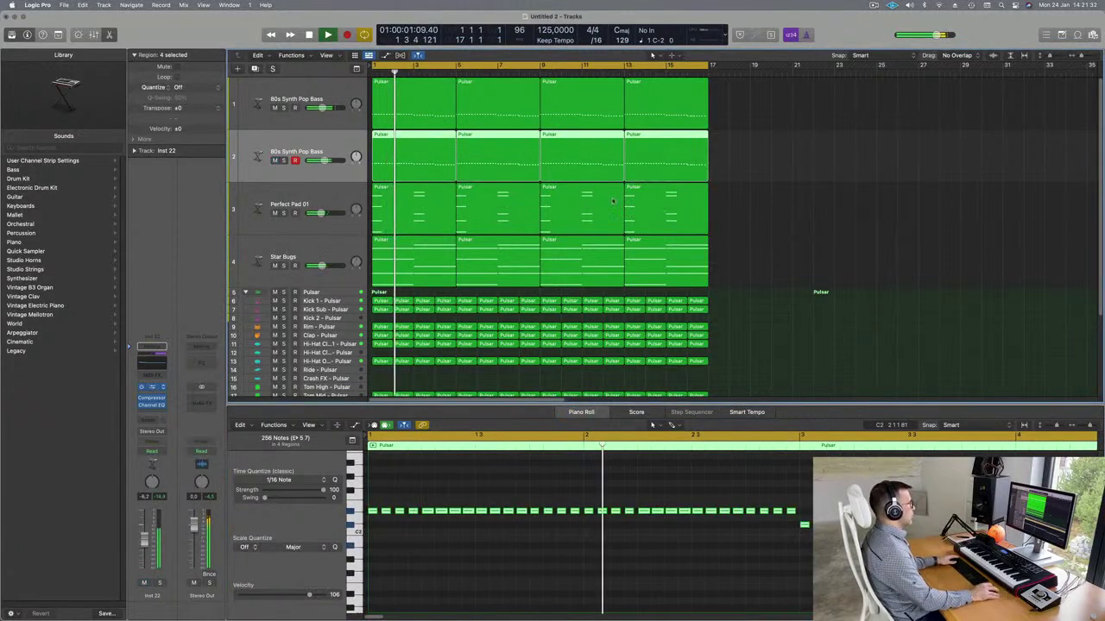
drag(656, 122, 716, 118)
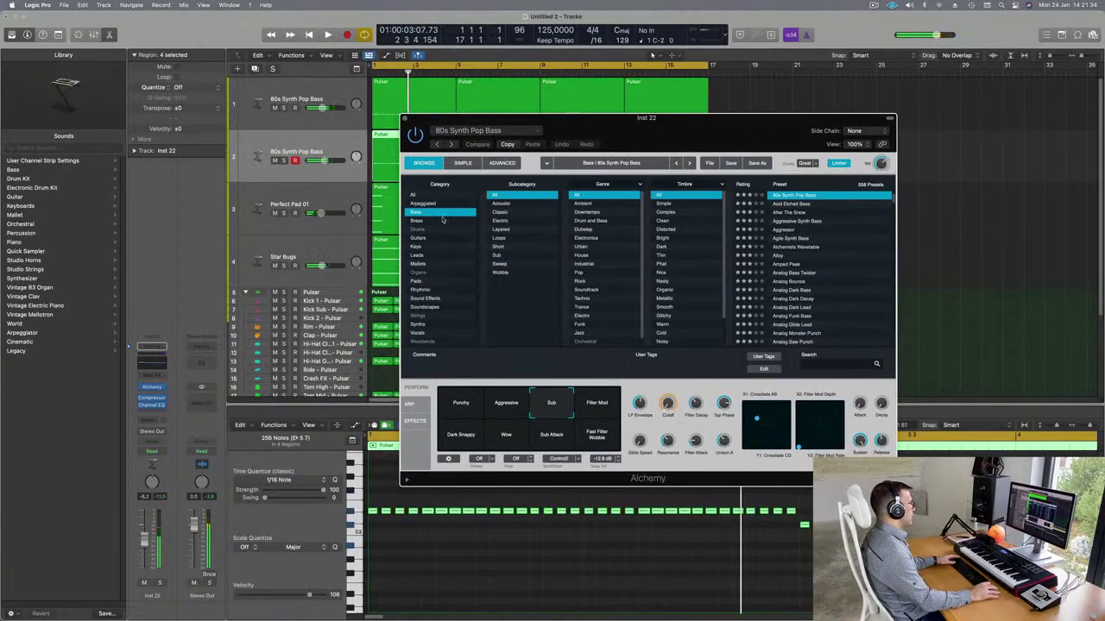
key(space)
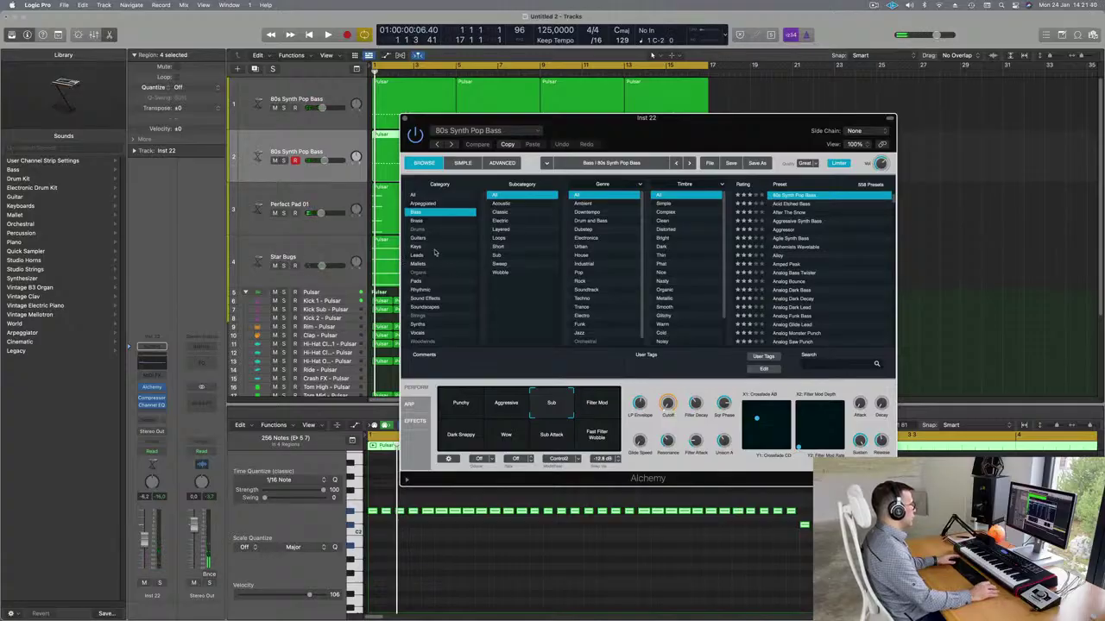
key(space)
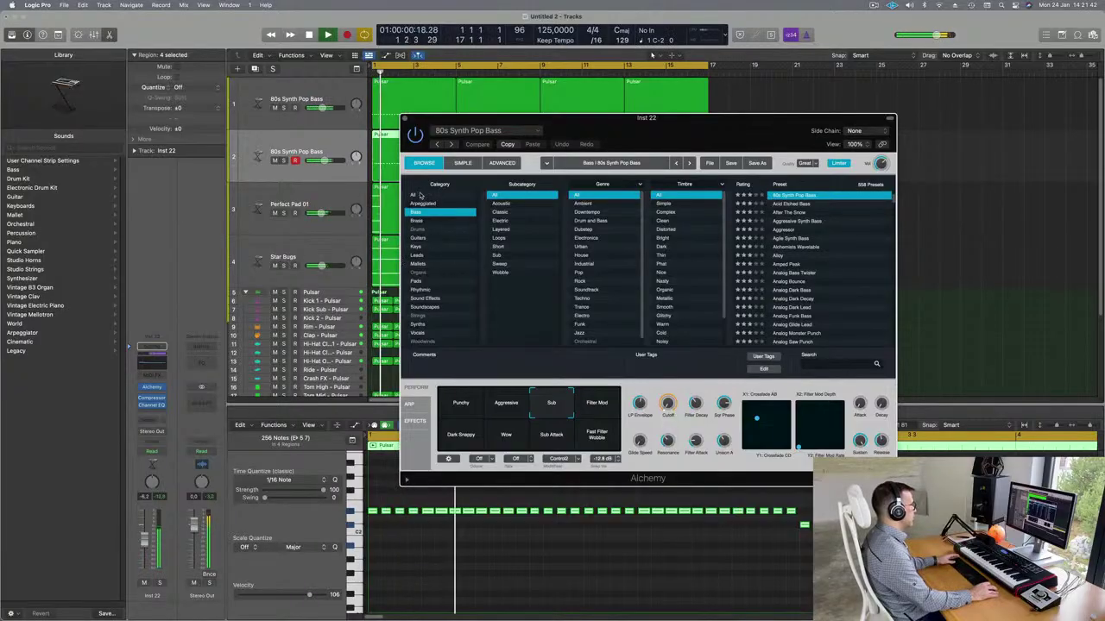
click(424, 196)
scroll(523, 254, down, 10)
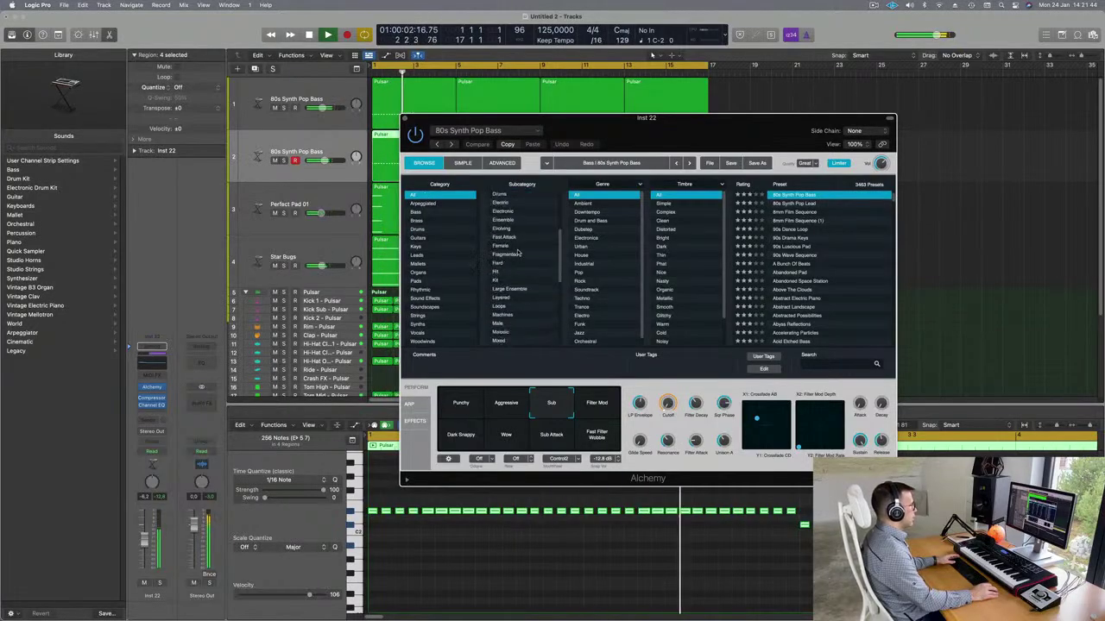
scroll(523, 253, down, 2)
scroll(523, 253, down, 3)
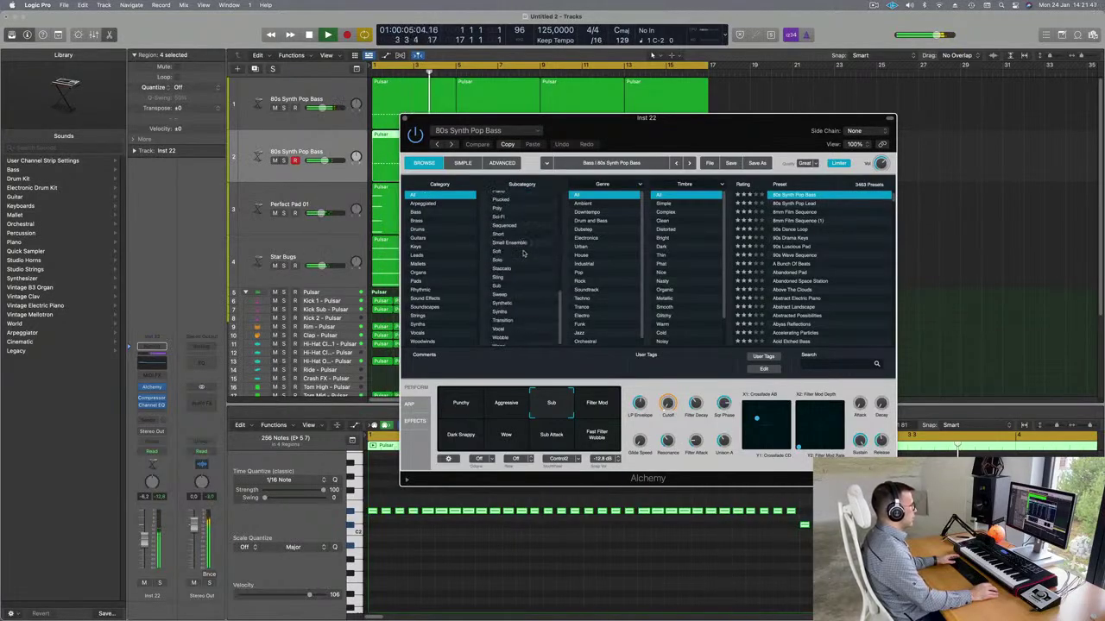
click(501, 200)
drag(712, 127, 682, 127)
scroll(820, 248, up, 10)
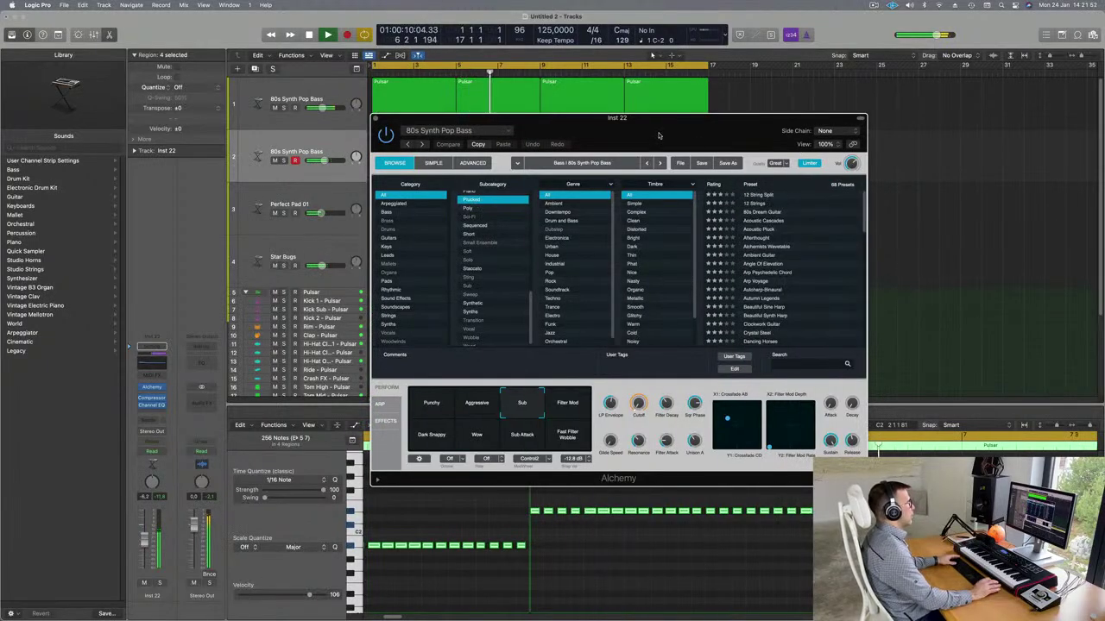
Step: Try the 12 String Split preset on the second track at about -9.0 dB, replaying the loop from the start
drag(639, 132, 679, 173)
key(Down)
key(space)
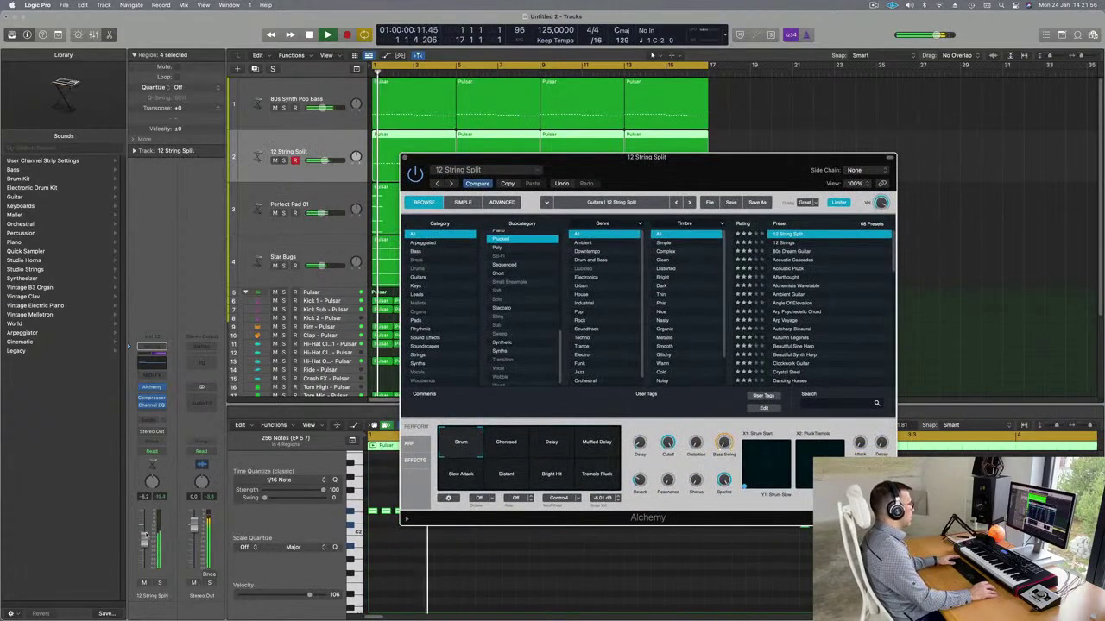
key(Return)
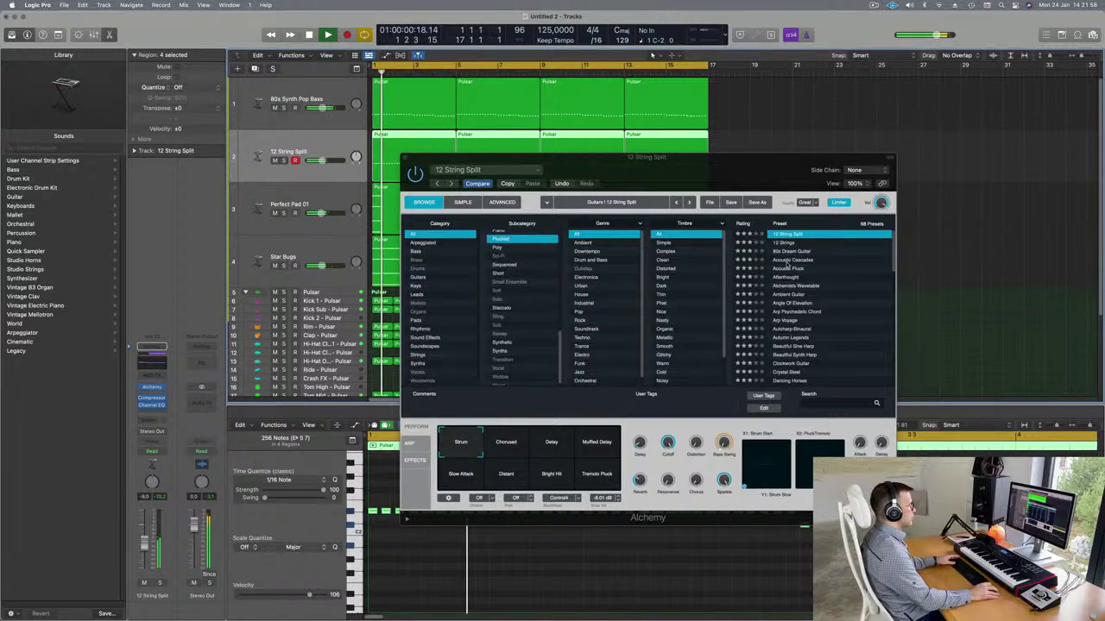
Step: Try the Acoustic Cascades preset at about -10 dB, including its Warm Pad performance variation
click(731, 164)
drag(731, 164, 773, 143)
key(Down)
key(Down)
key(Down)
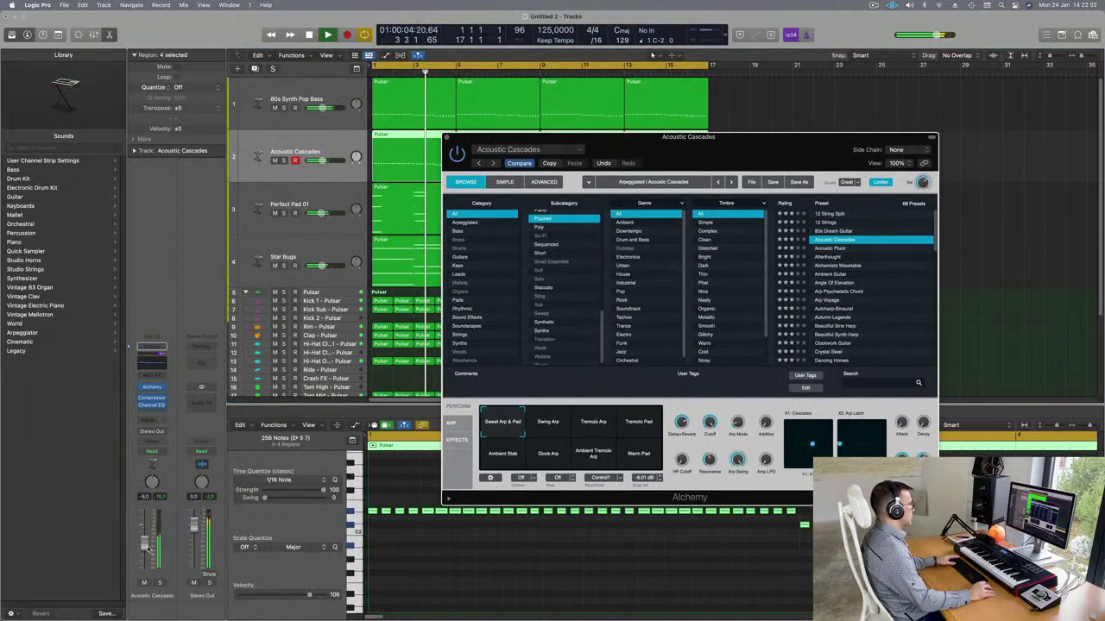
key(Return)
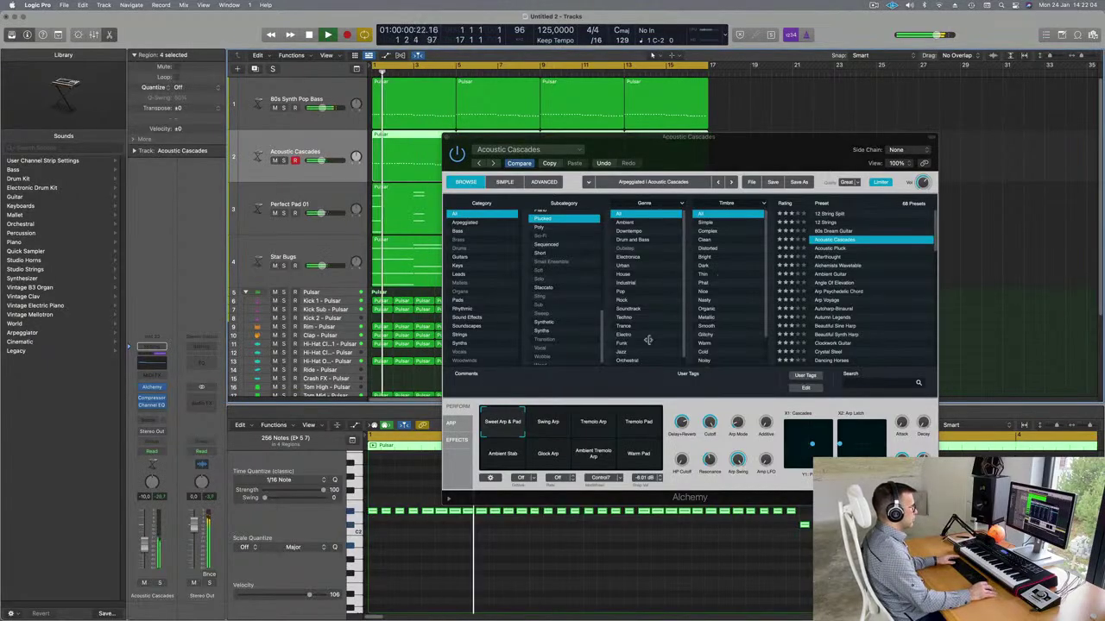
click(597, 417)
click(639, 460)
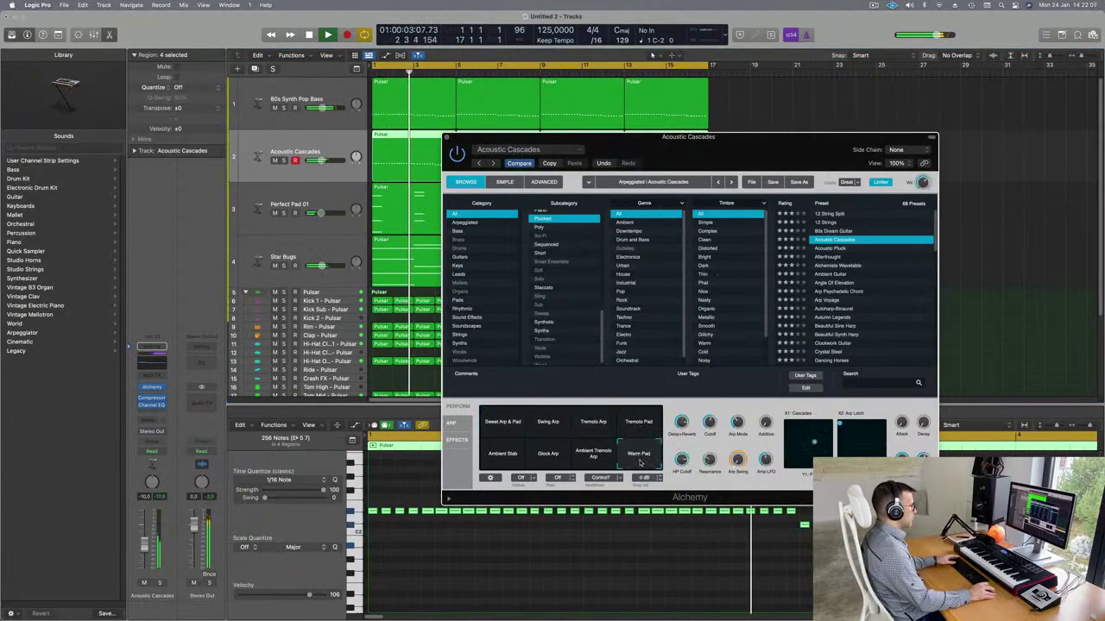
Step: Try the Alchemists Wavetable, Angle Of Elevation and Autoharp-Binaural presets on the second track
click(830, 265)
key(Return)
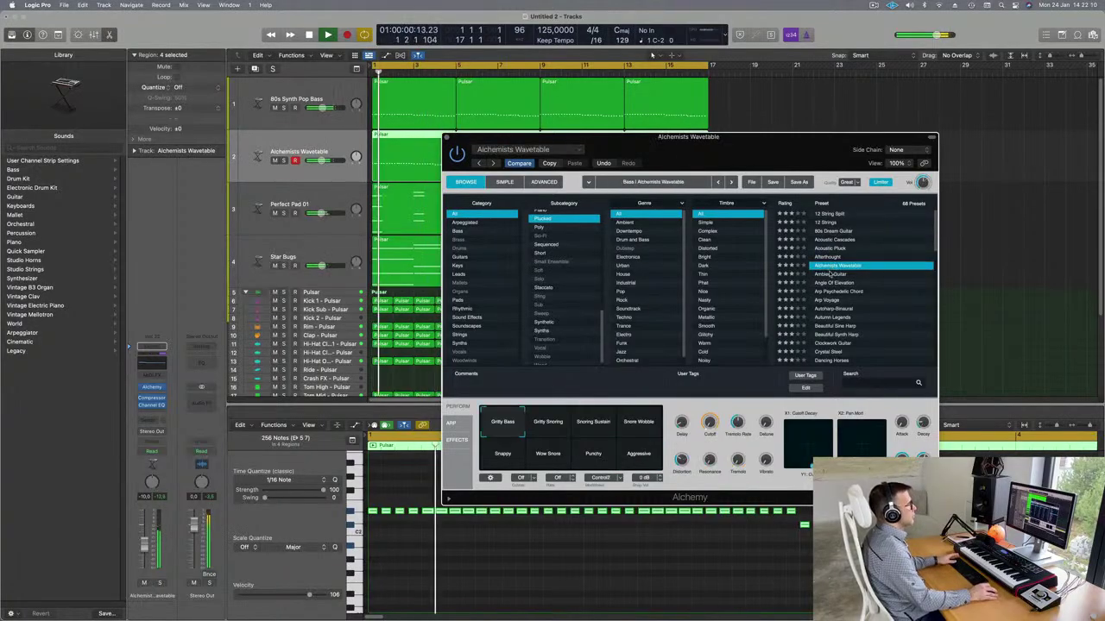
click(831, 283)
drag(769, 157, 807, 76)
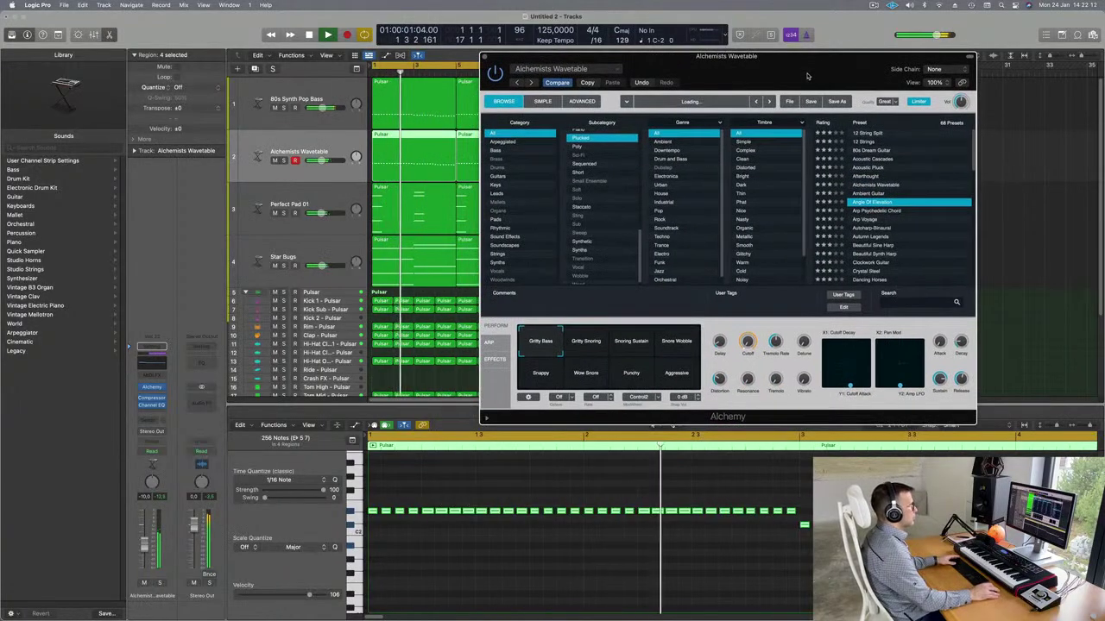
click(872, 229)
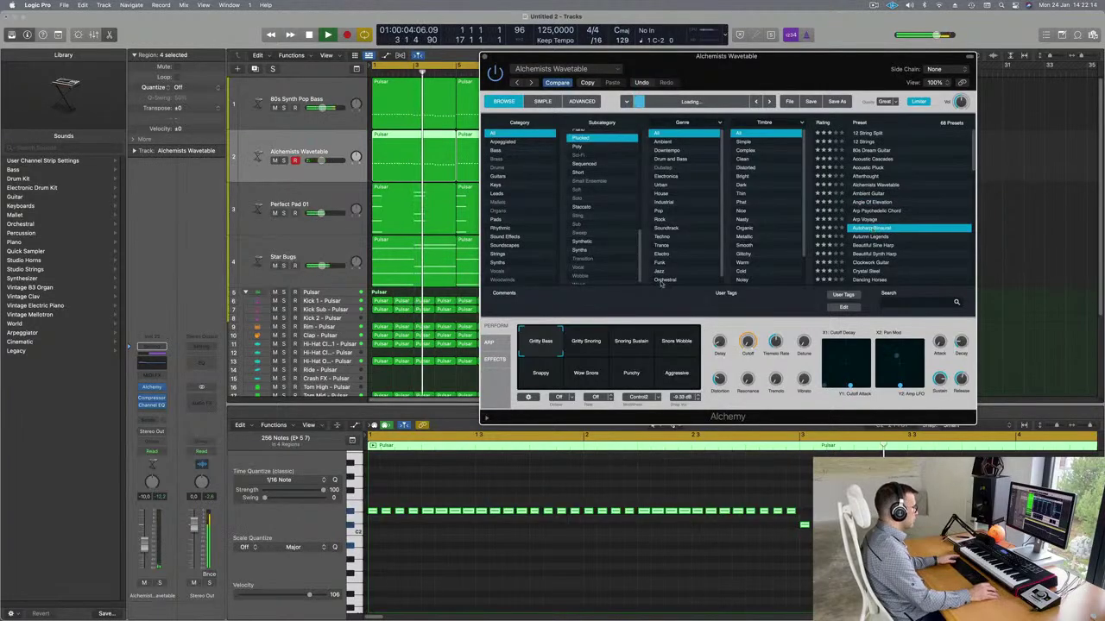
click(1087, 170)
Step: Try the Clockwork Guitar and Drifting Guitar Riff presets, soloing the second track to hear it alone
click(862, 263)
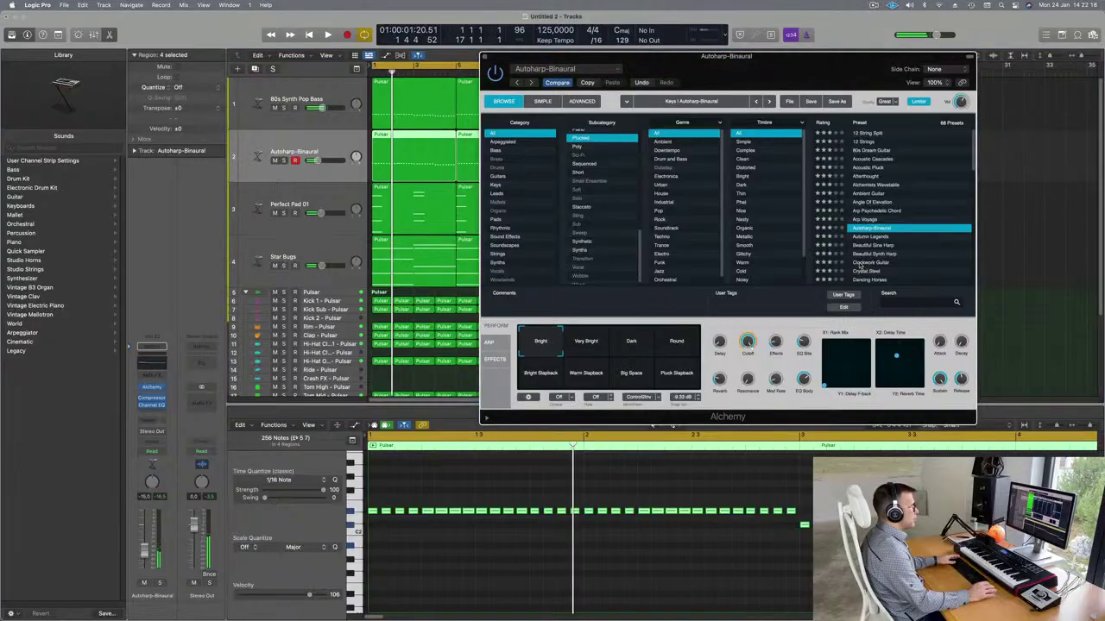
scroll(920, 247, down, 1)
scroll(920, 247, down, 5)
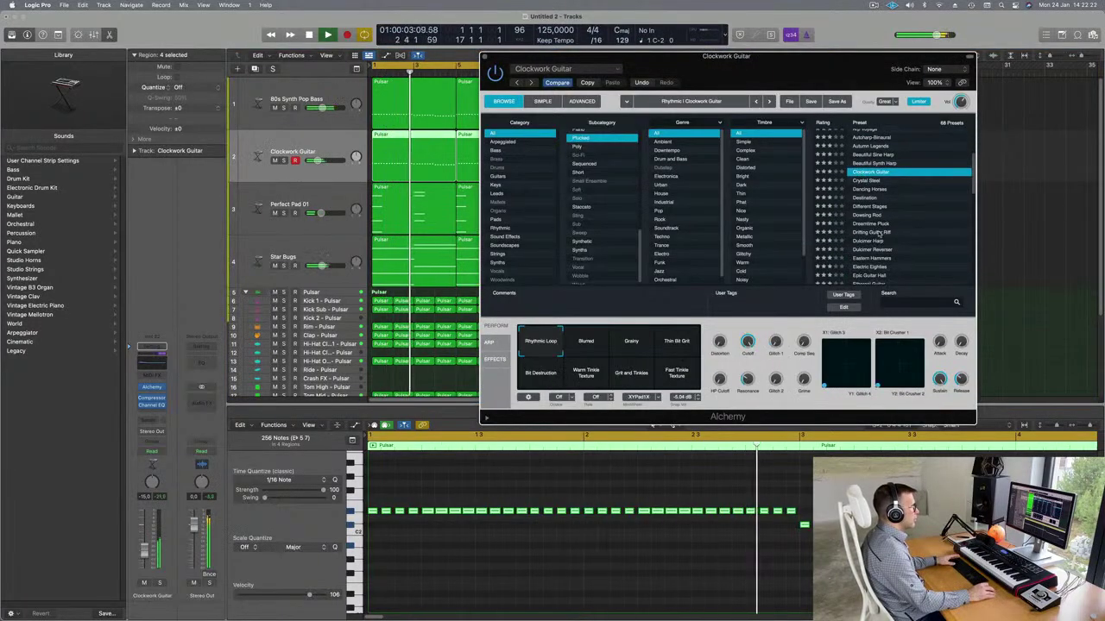
click(876, 233)
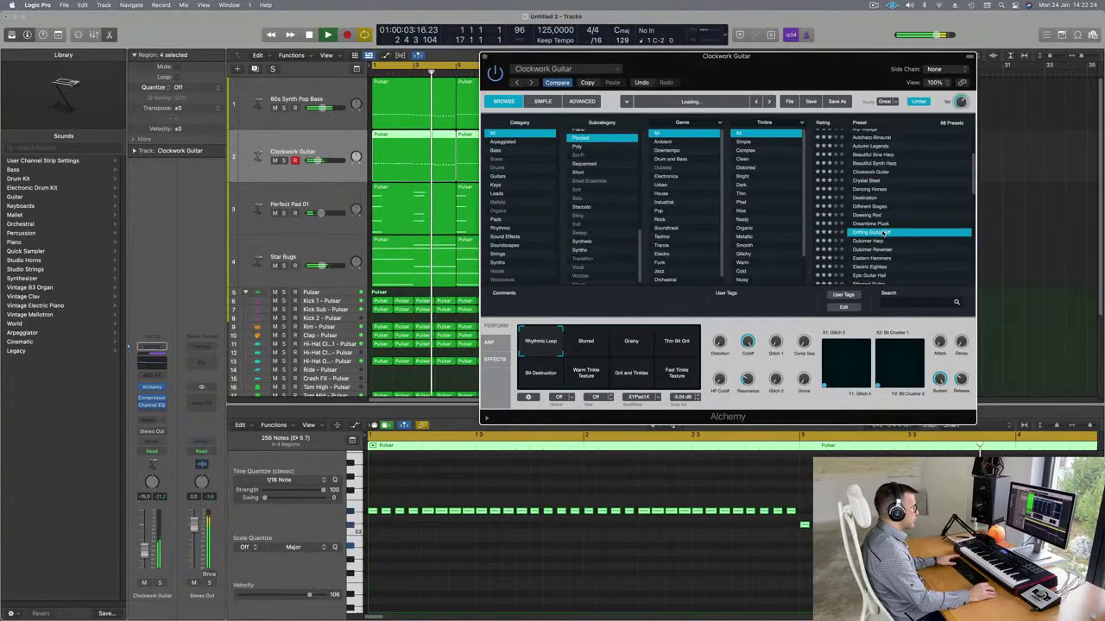
click(158, 583)
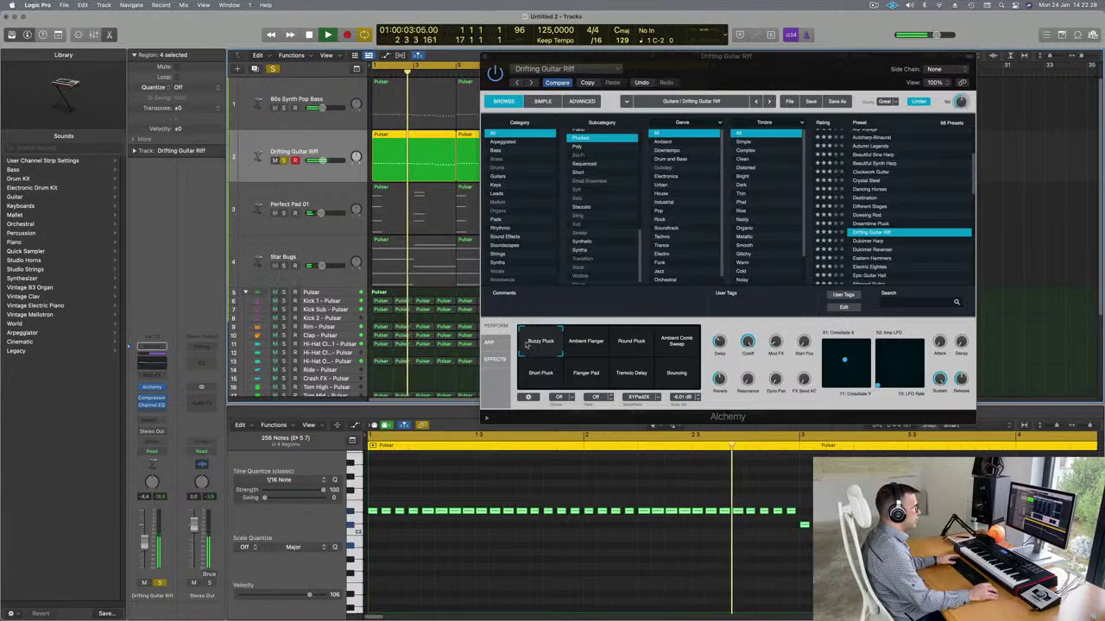
Step: Audition the Epic Guitar Hall and Guitar Avant-Garde presets on the soloed second track
scroll(842, 262, down, 3)
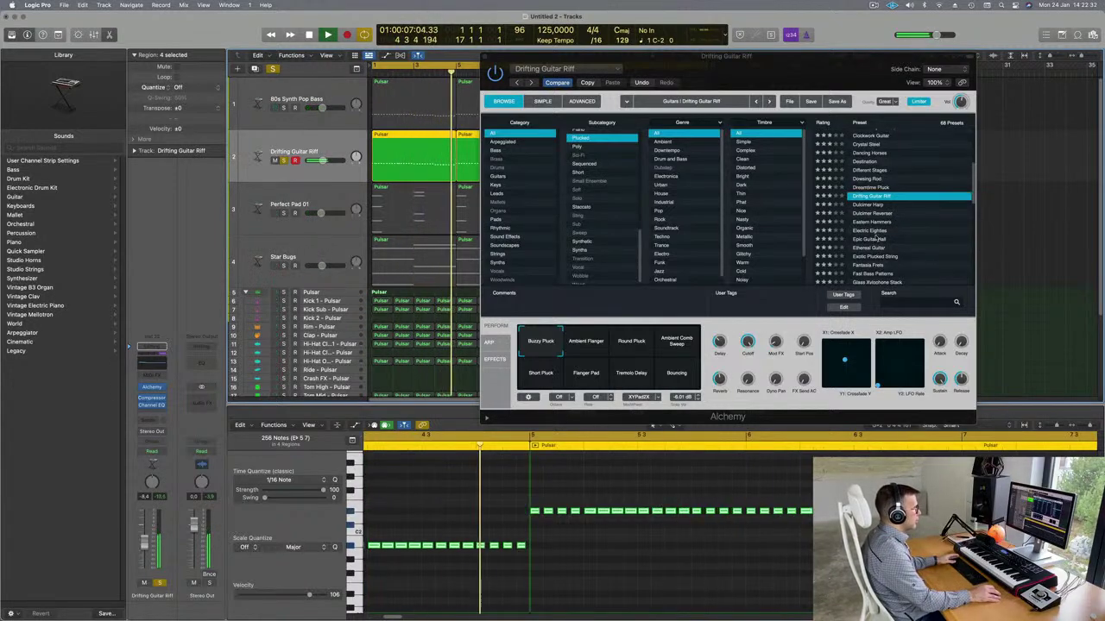
click(877, 239)
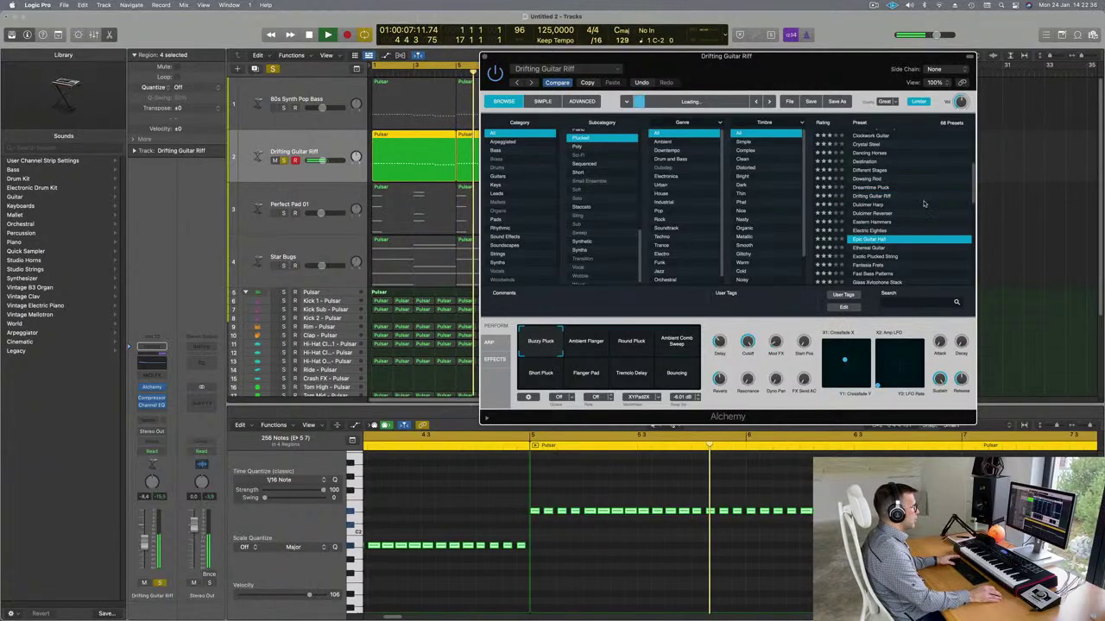
scroll(924, 204, down, 4)
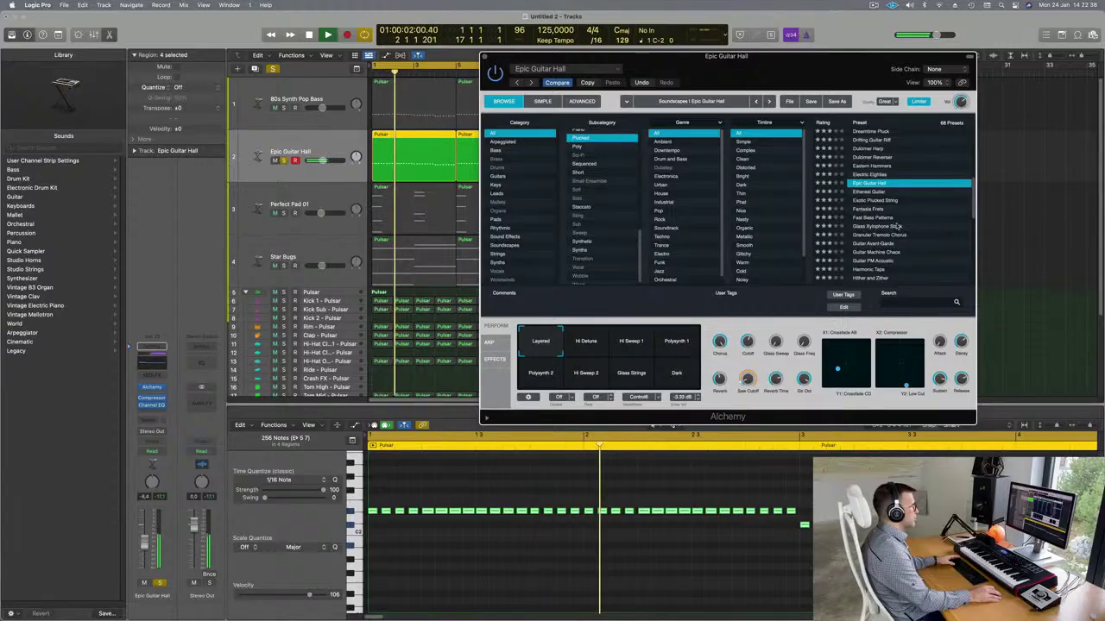
click(877, 243)
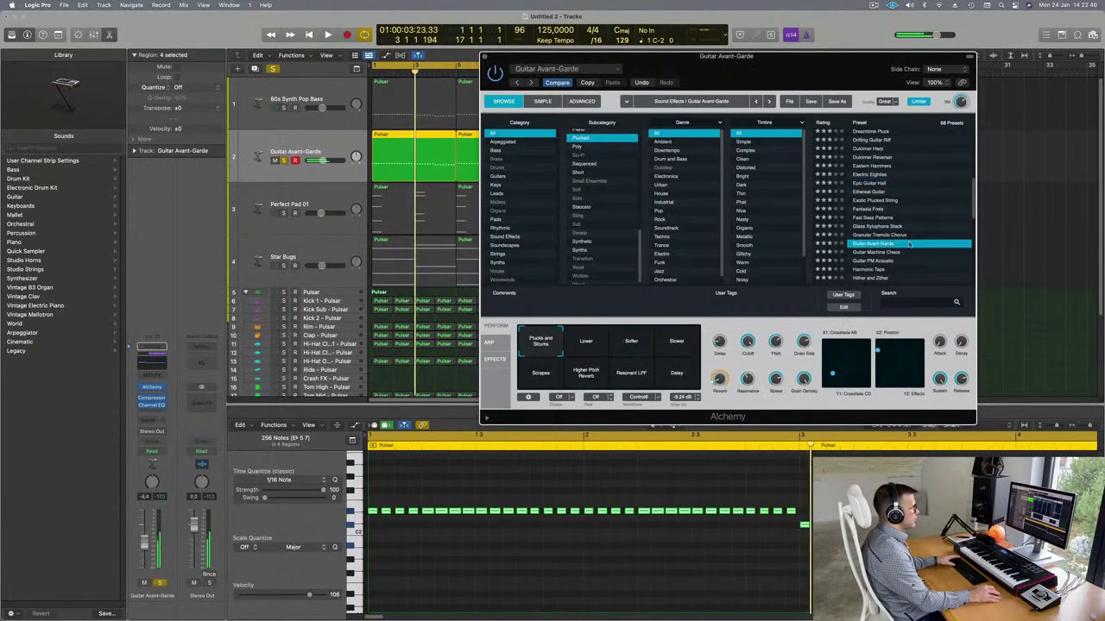
Step: Audition the Mosaic Guitar and Oriental Nights presets on the soloed second track
scroll(915, 249, down, 3)
scroll(917, 248, down, 6)
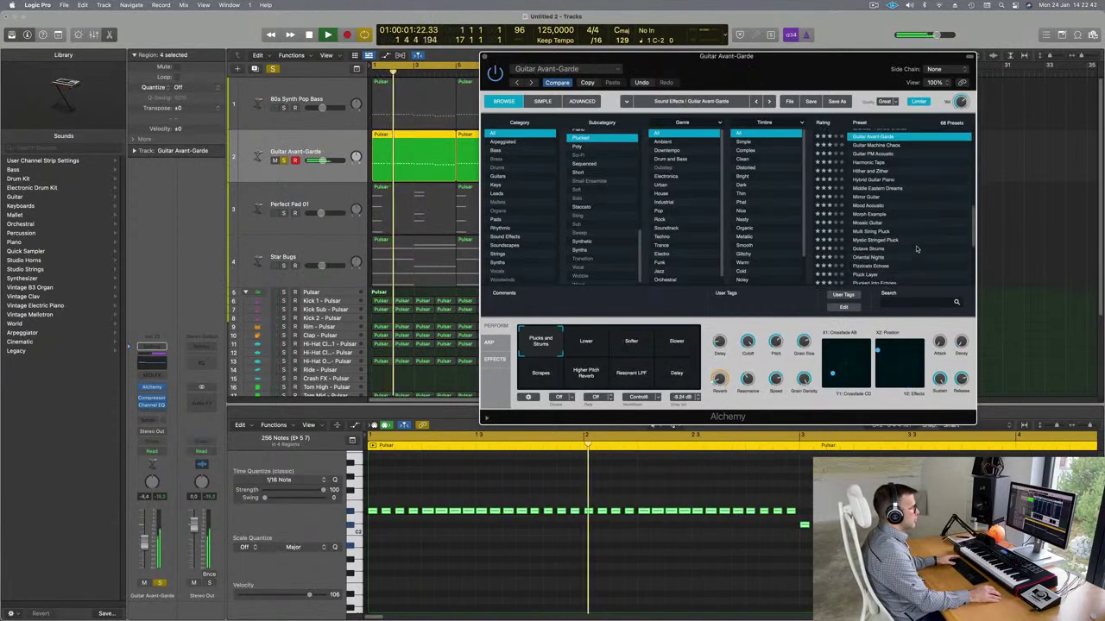
click(871, 204)
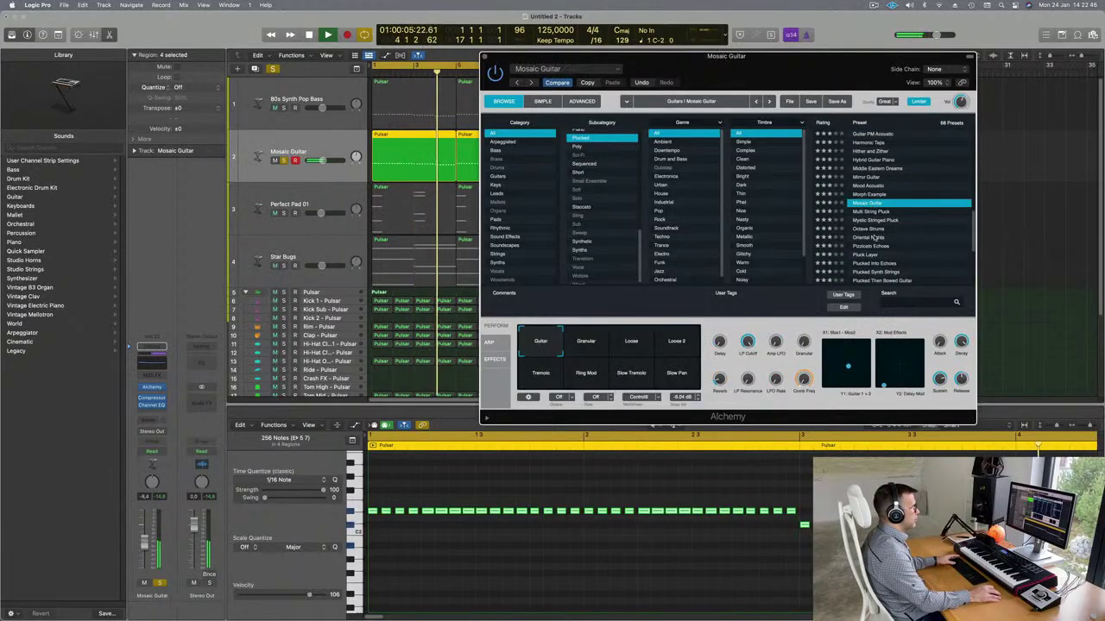
click(873, 237)
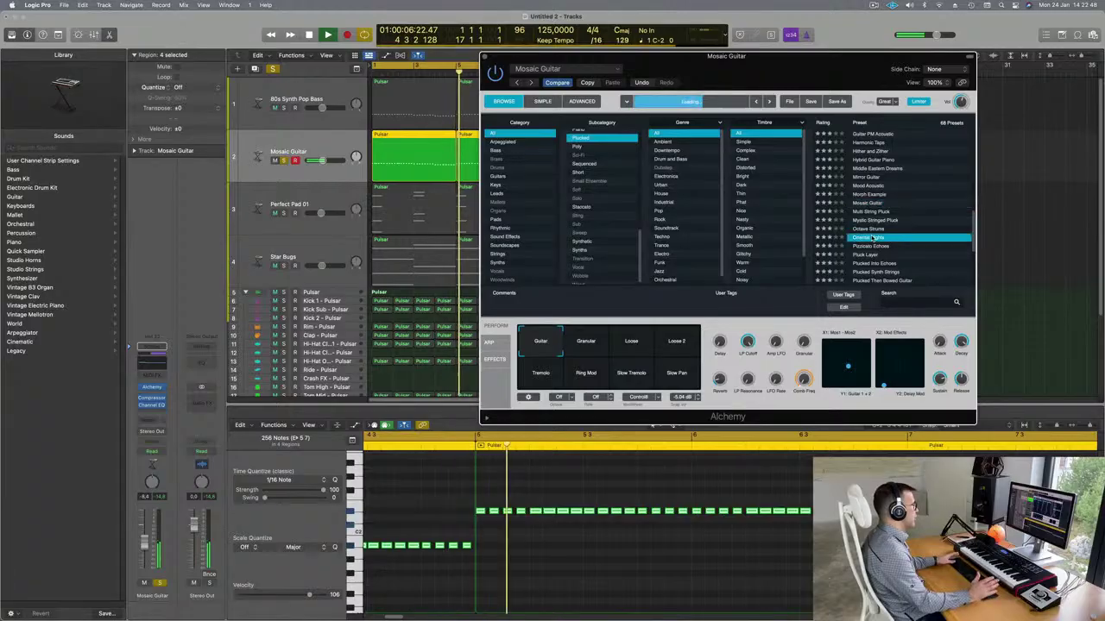
Step: Load the Pluck Layer preset on the second track and bring it back into the full mix
scroll(898, 223, down, 1)
click(873, 224)
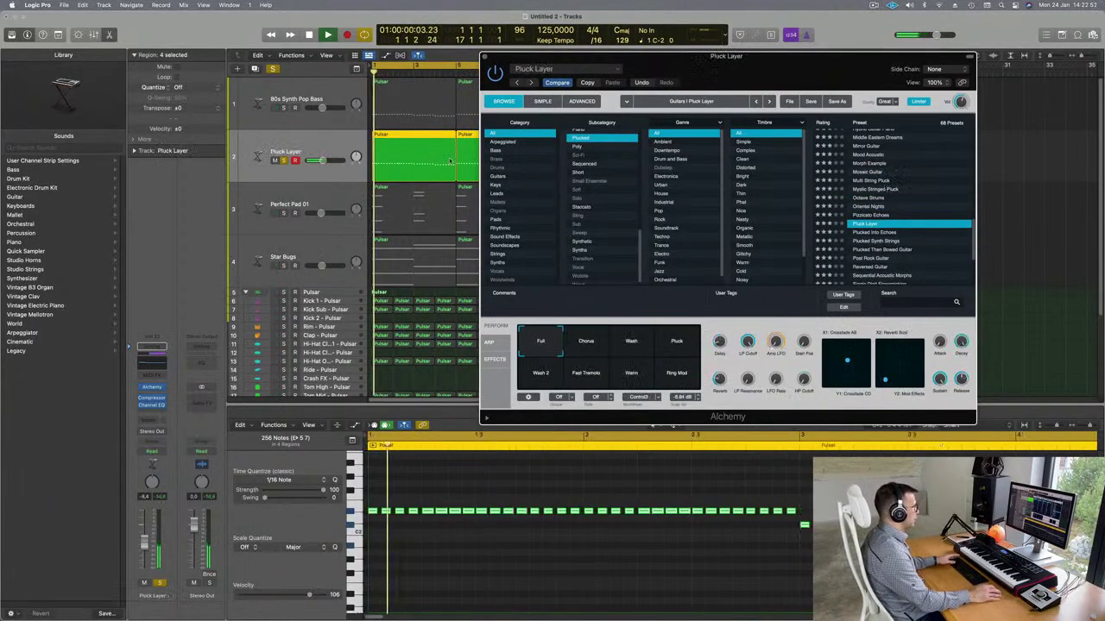
click(144, 544)
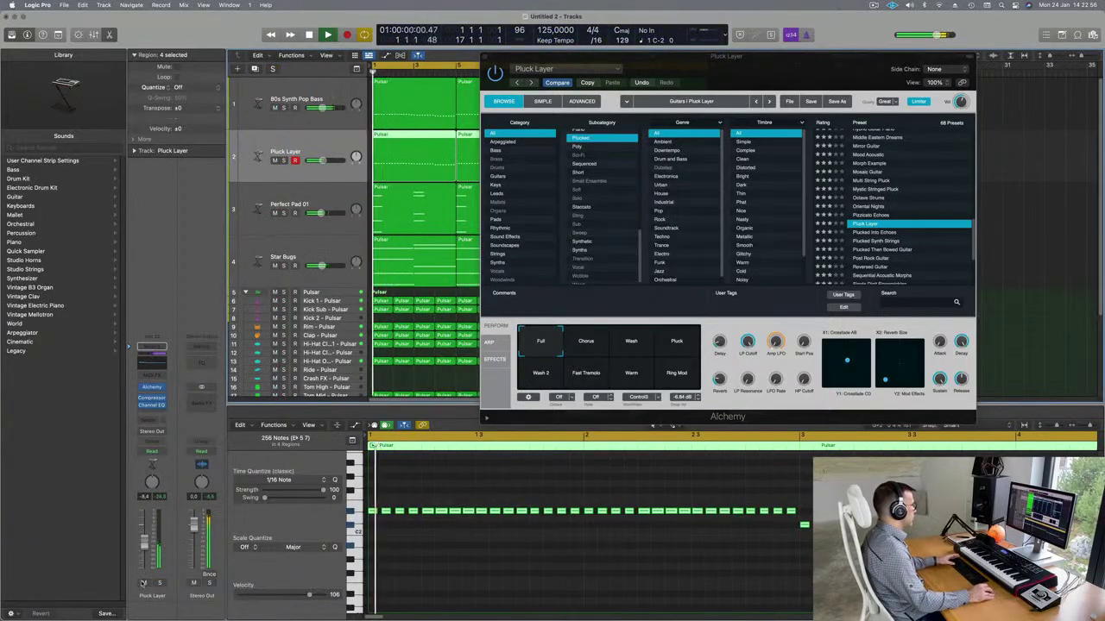
Step: Compare the full mix with the Pluck Layer track muted and unmuted
click(143, 584)
click(143, 584)
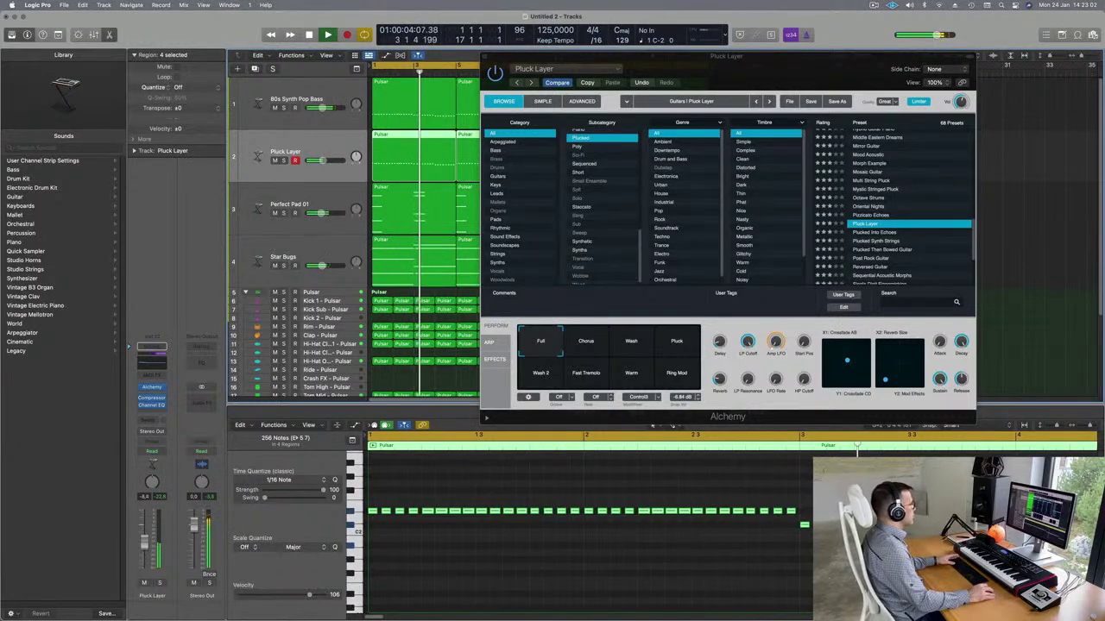
click(144, 584)
click(144, 584)
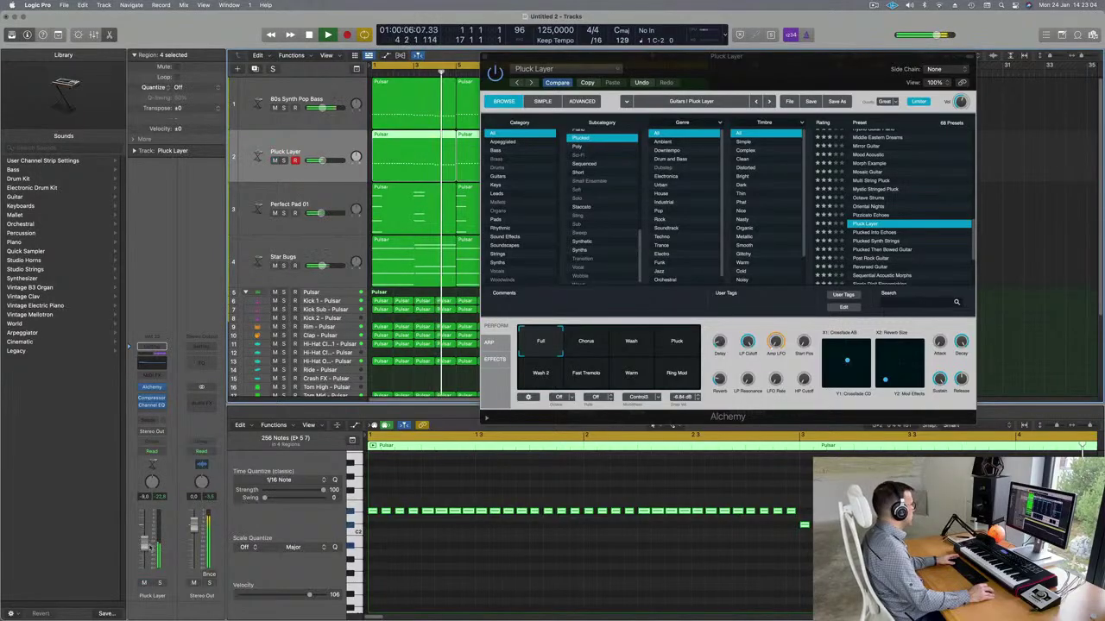
Step: Audition the Chorus, Wash and Pluck performance snapshots of the Pluck Layer synth and return to Full
click(586, 341)
click(632, 343)
click(676, 343)
drag(144, 543, 144, 537)
click(541, 341)
Step: Lower the Pluck Layer track's volume to −10.2 dB and close its synth window
click(150, 551)
key(space)
key(space)
drag(144, 537, 144, 543)
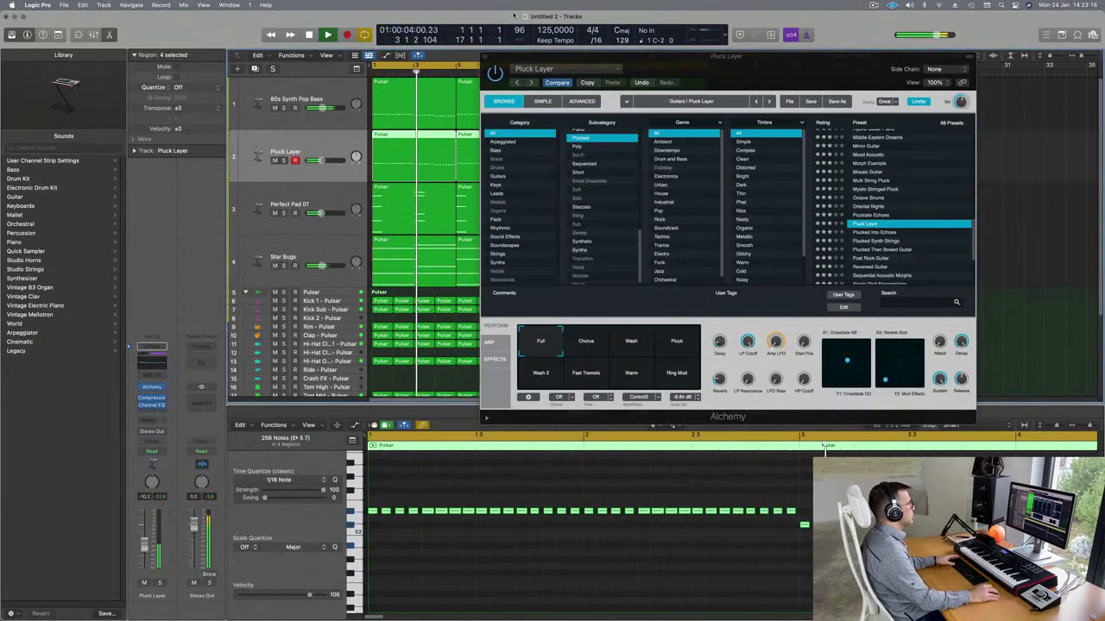
click(486, 56)
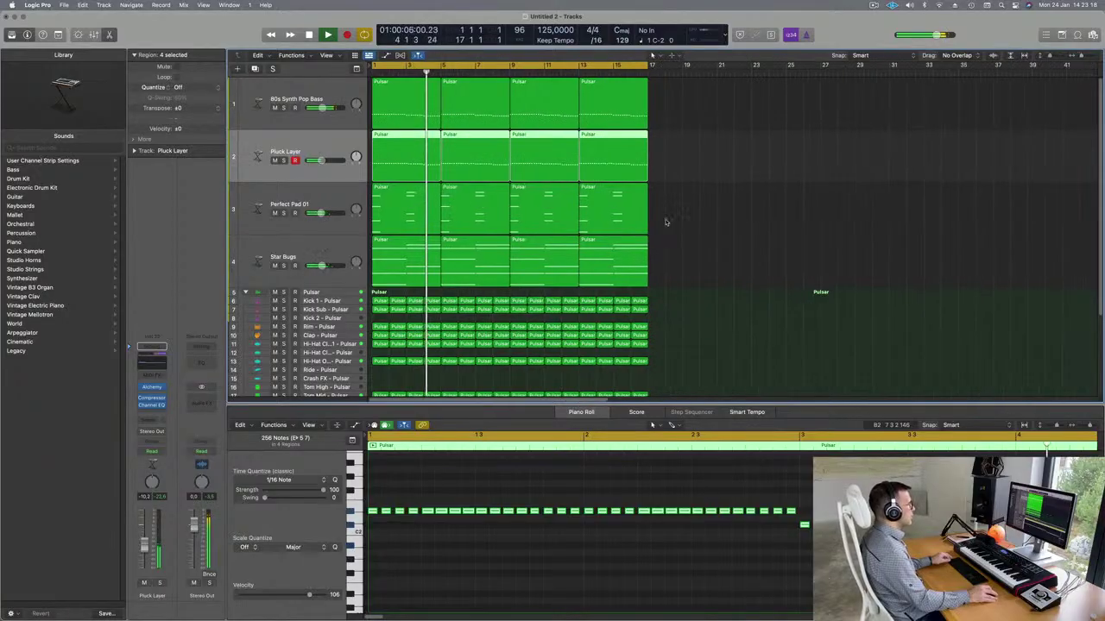
Step: Replay the arrangement from the beginning and compare the Pluck Layer track soloed with the full mix
scroll(673, 223, down, 3)
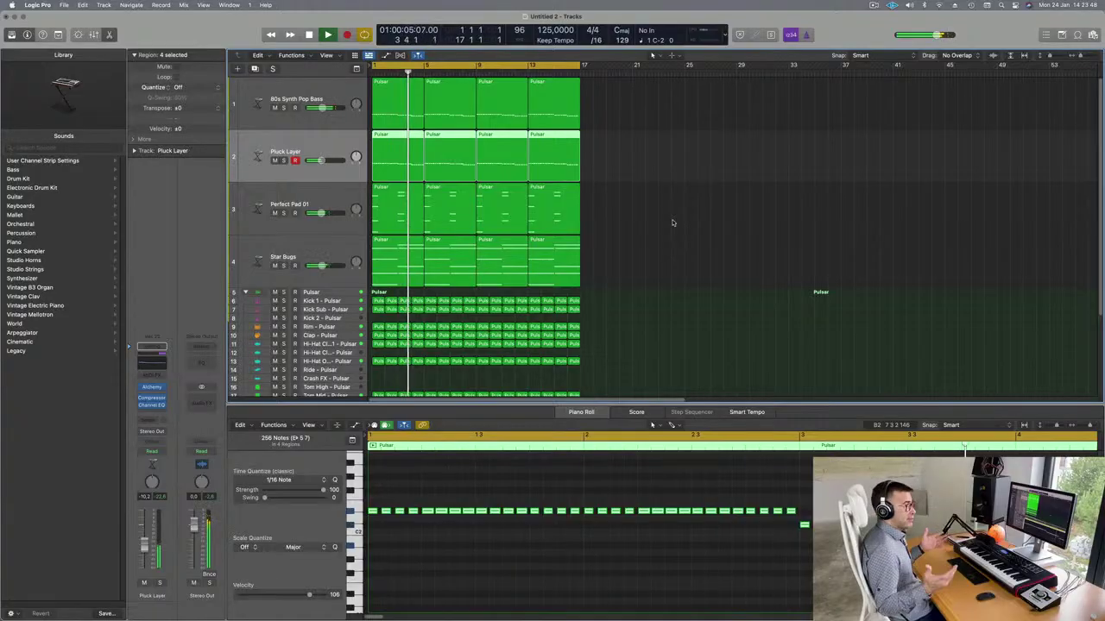
click(662, 234)
key(Return)
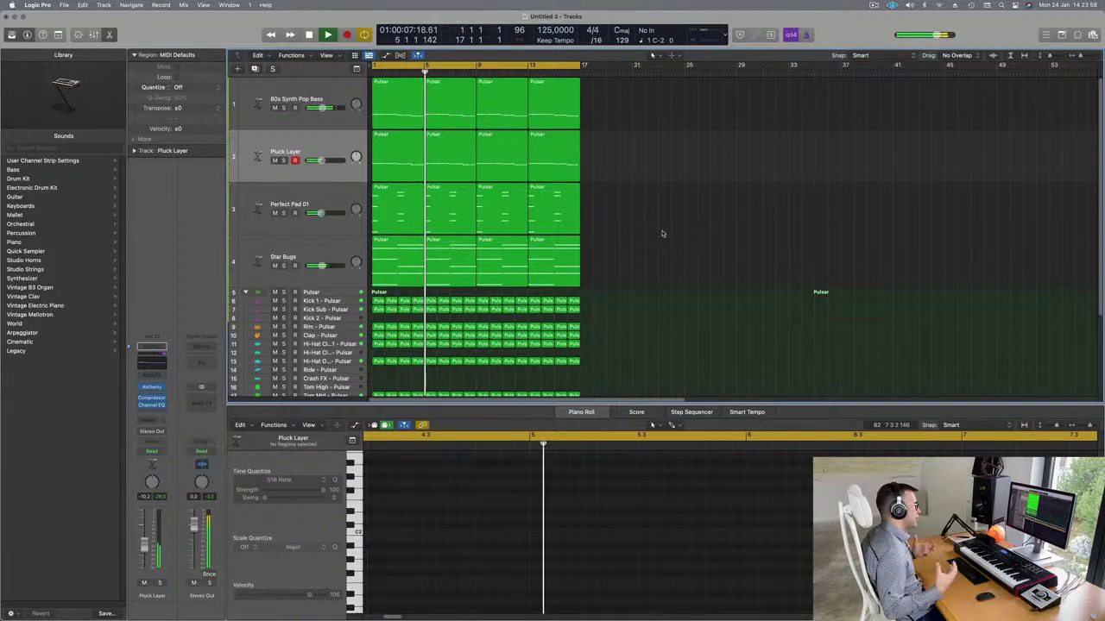
key(Return)
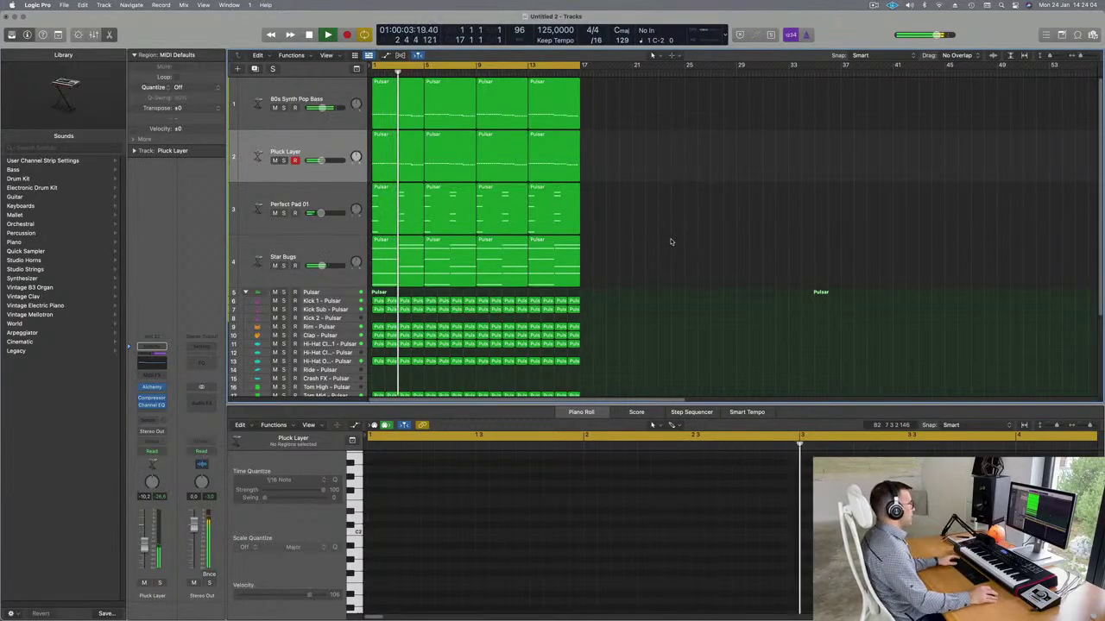
key(Return)
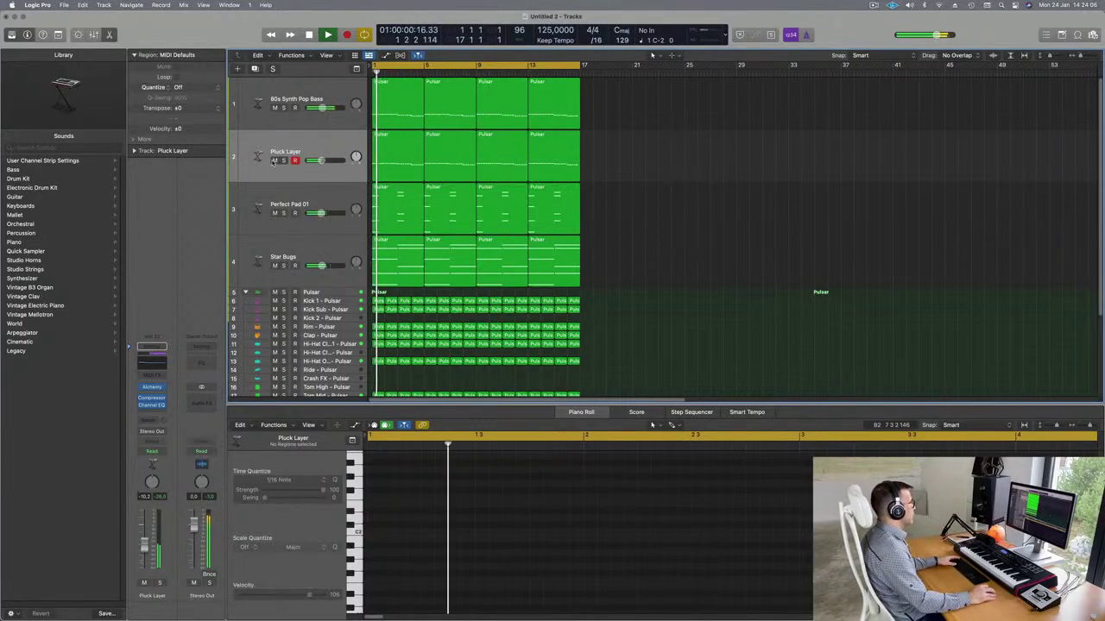
click(274, 161)
click(275, 160)
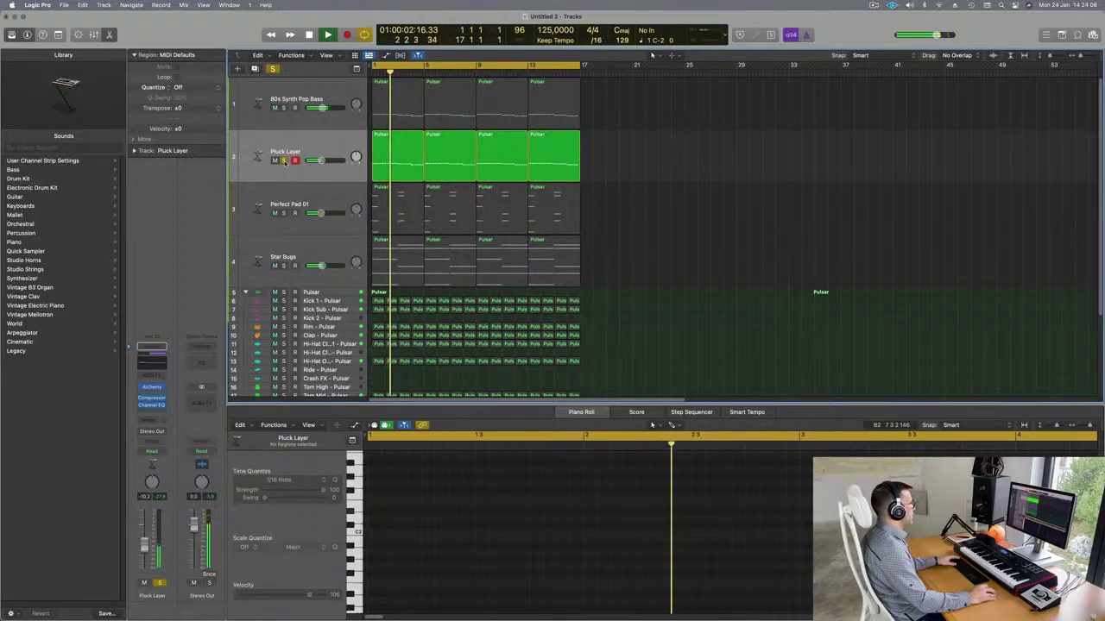
key(Return)
click(329, 145)
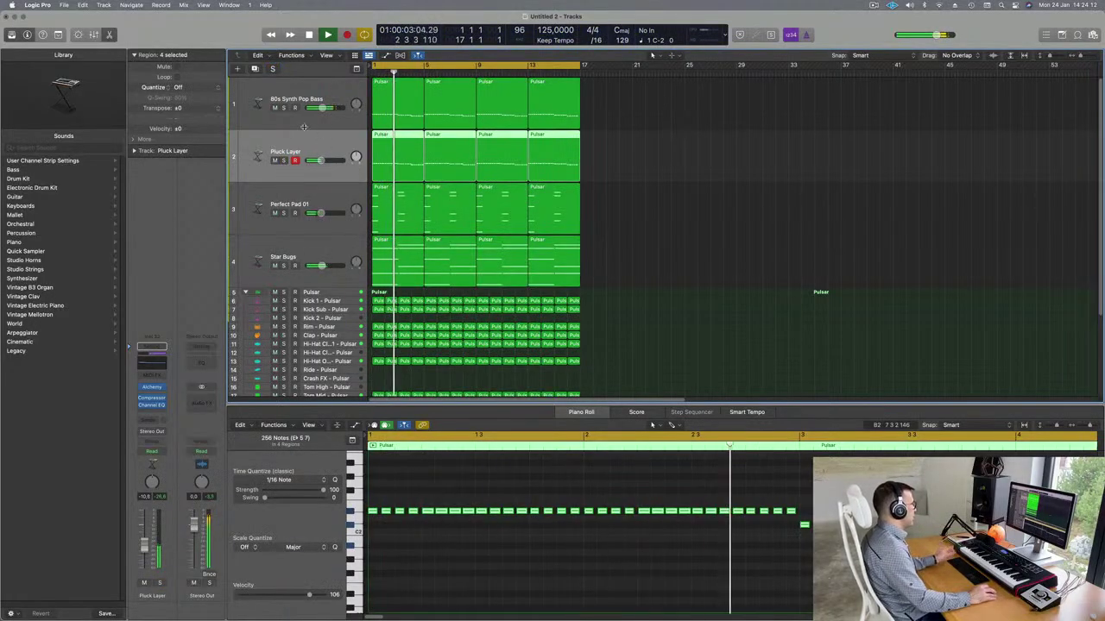
Step: Show the Alchemy synths of the Star Bugs and 80s Synth Pop Bass tracks, with the bass synth's controls fully in view
click(317, 252)
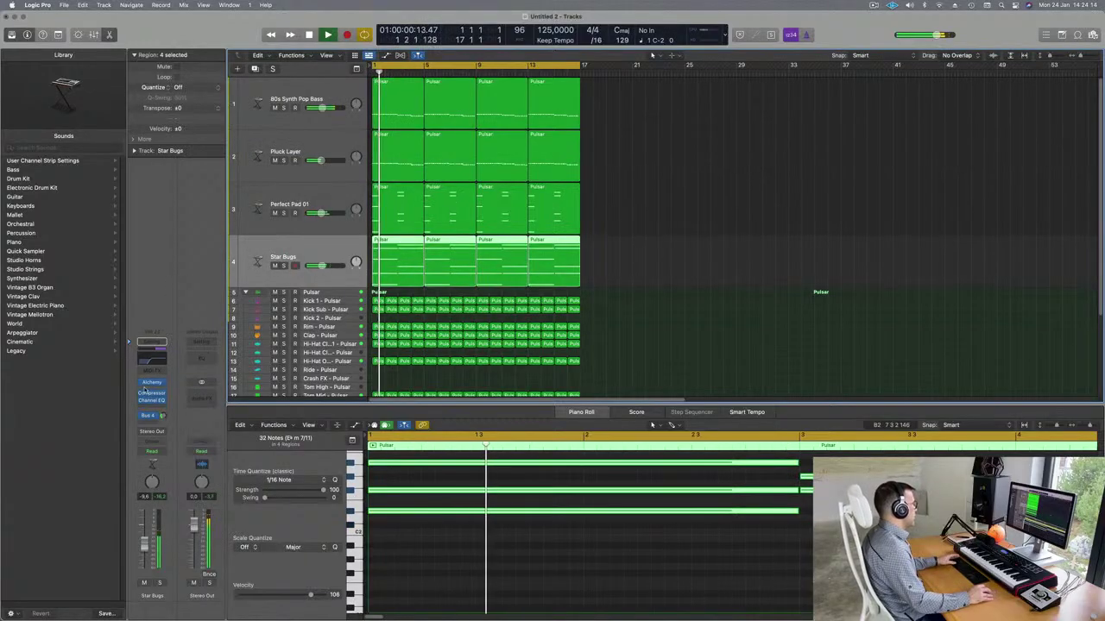
key(v)
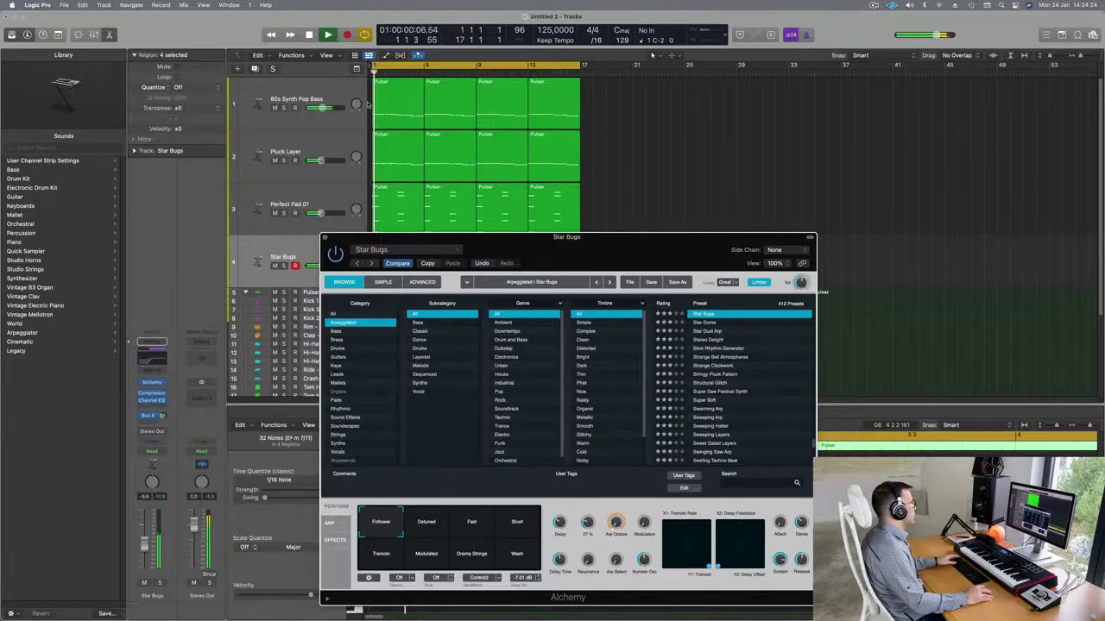
click(320, 92)
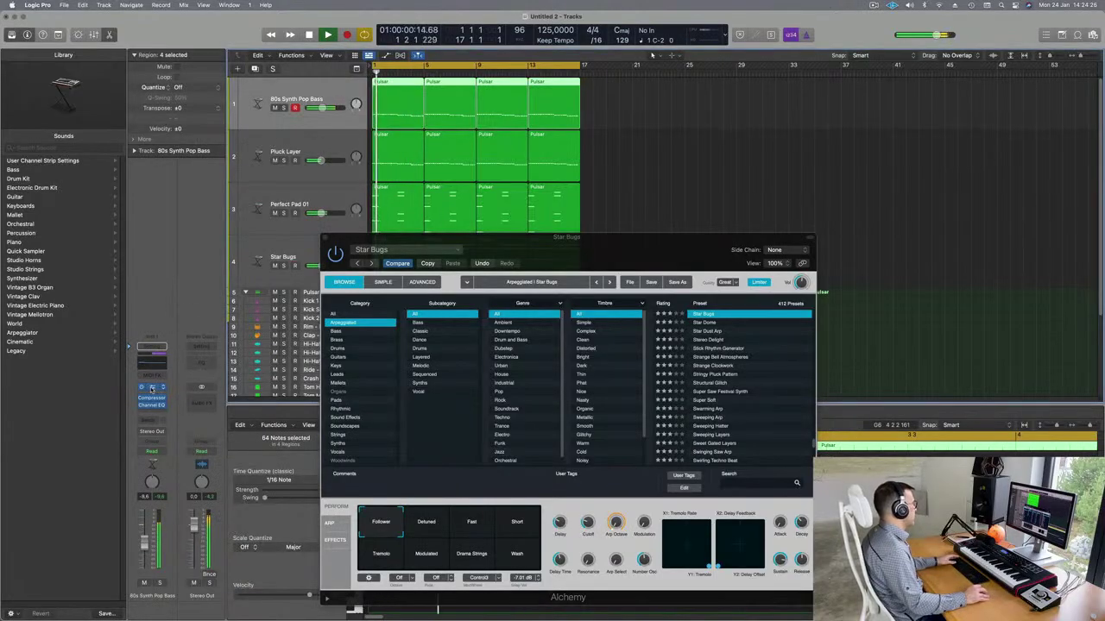
key(space)
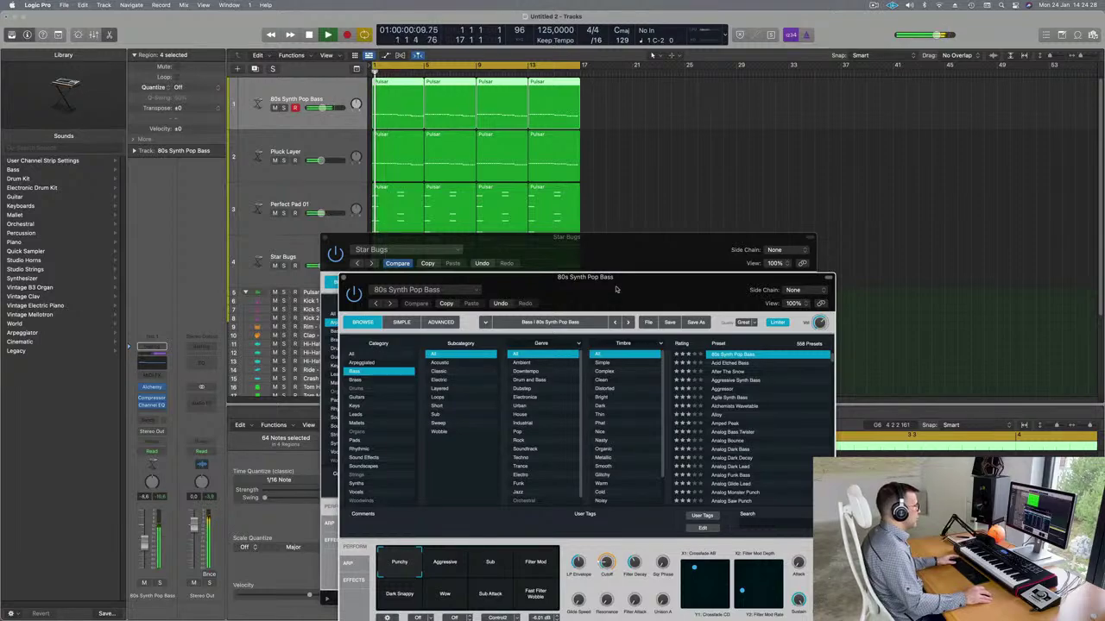
drag(614, 292, 625, 200)
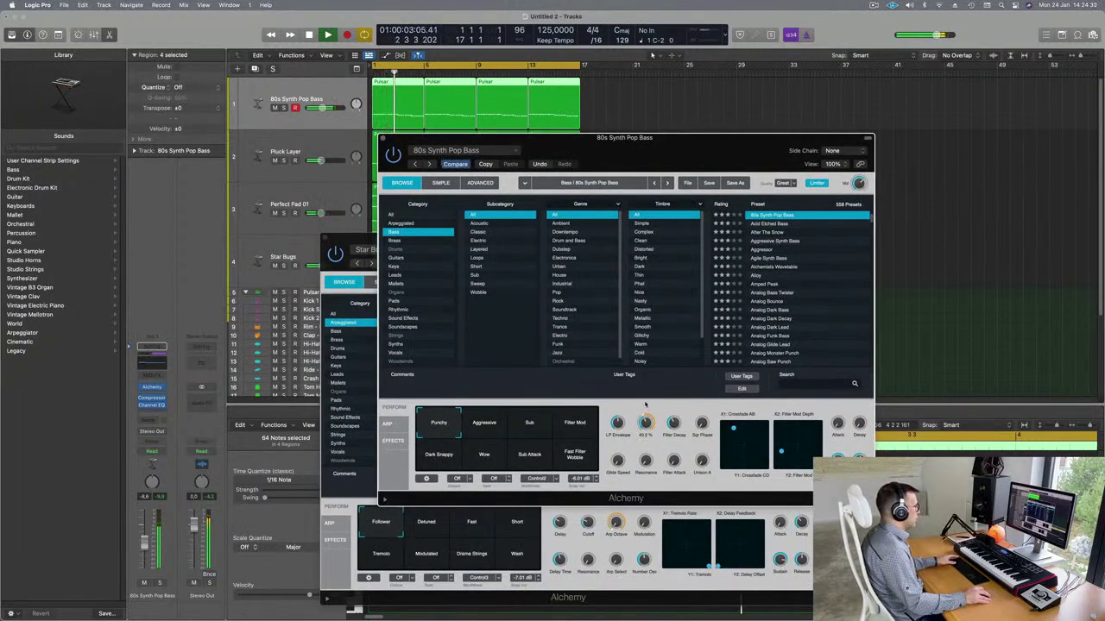
Step: Lower the Cutoff of the 80s Synth Pop Bass while it is soloed, and return to the full mix
click(159, 584)
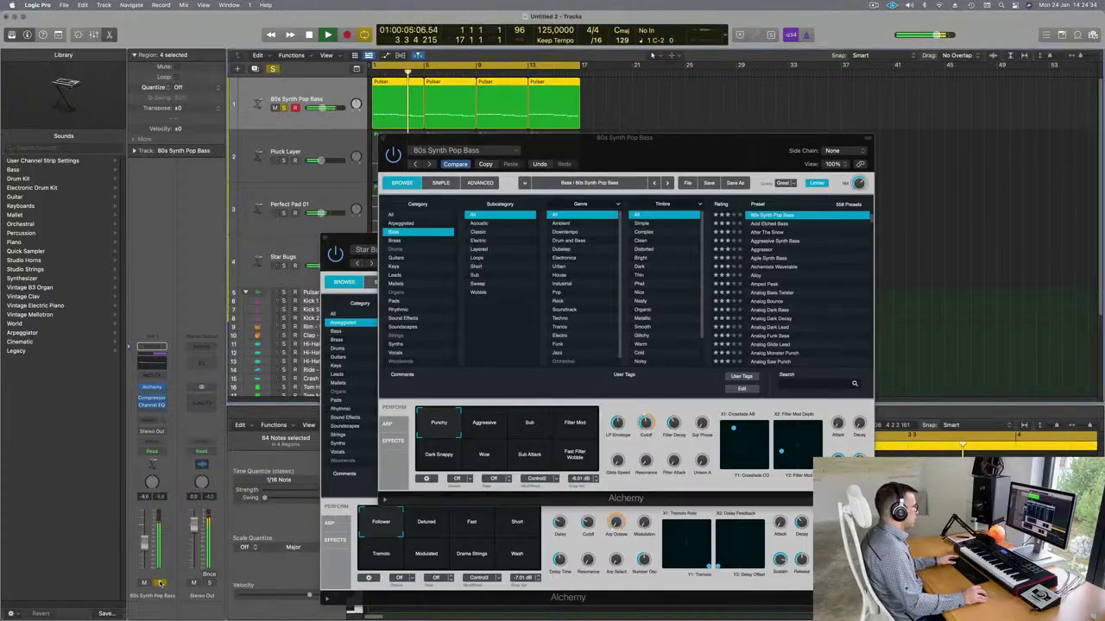
drag(646, 423, 650, 438)
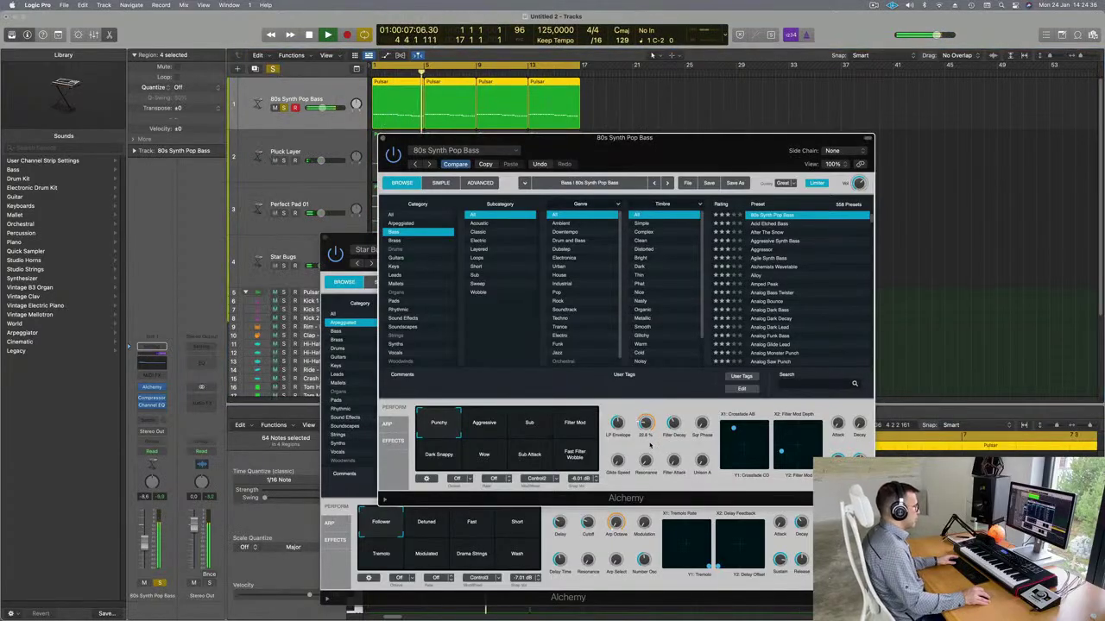
click(159, 582)
key(Return)
Step: Close the 80s Synth Pop Bass and Star Bugs synth windows
drag(416, 138, 371, 148)
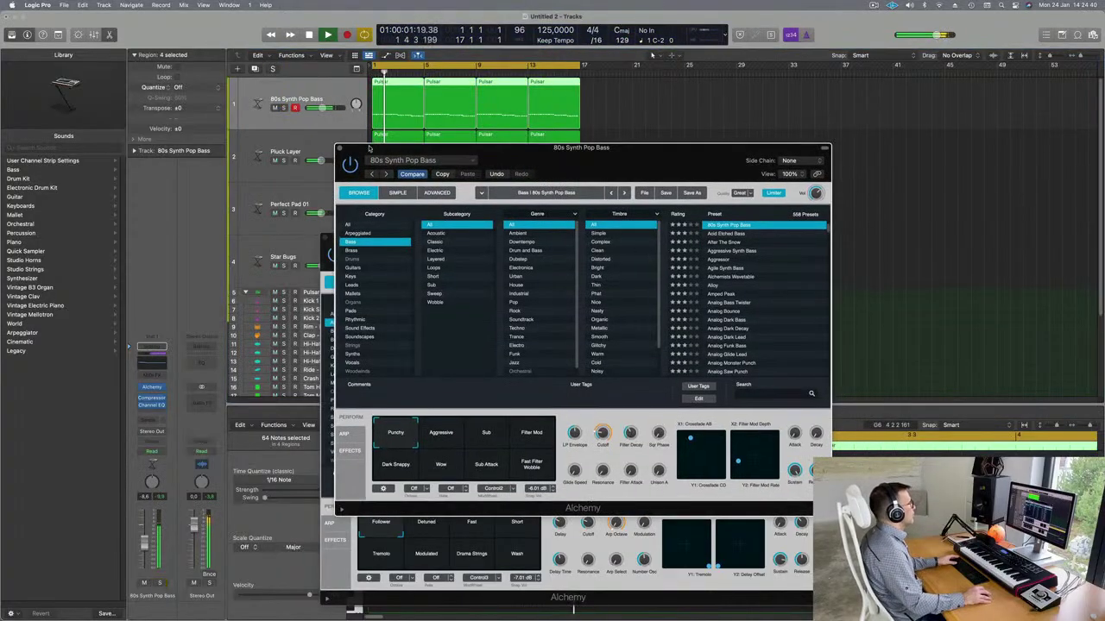
key(super+w)
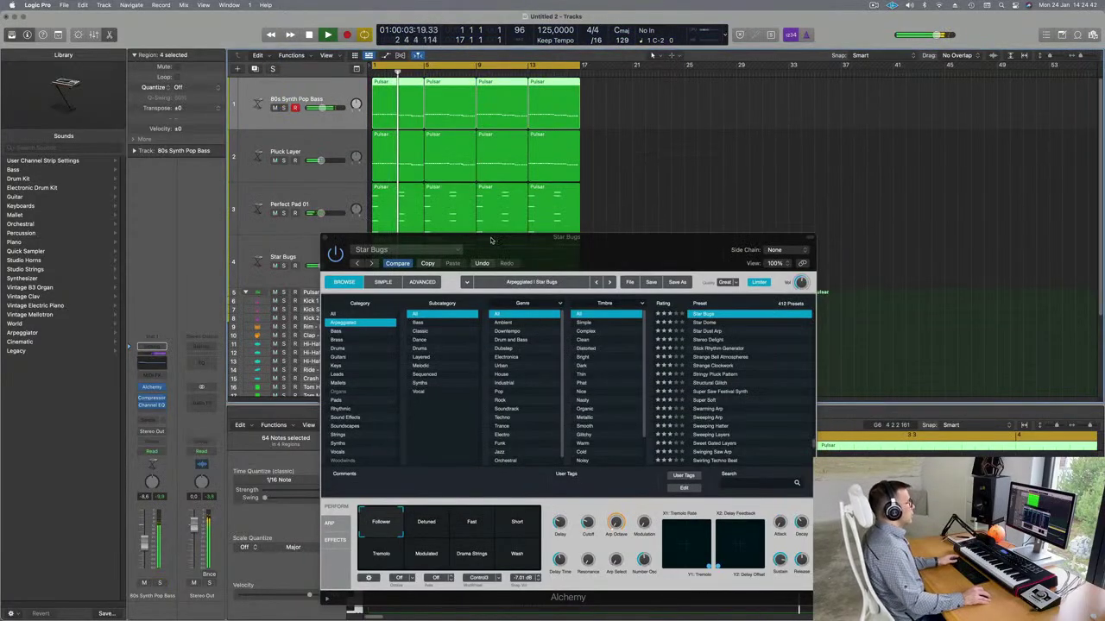
drag(494, 241, 304, 231)
key(super+w)
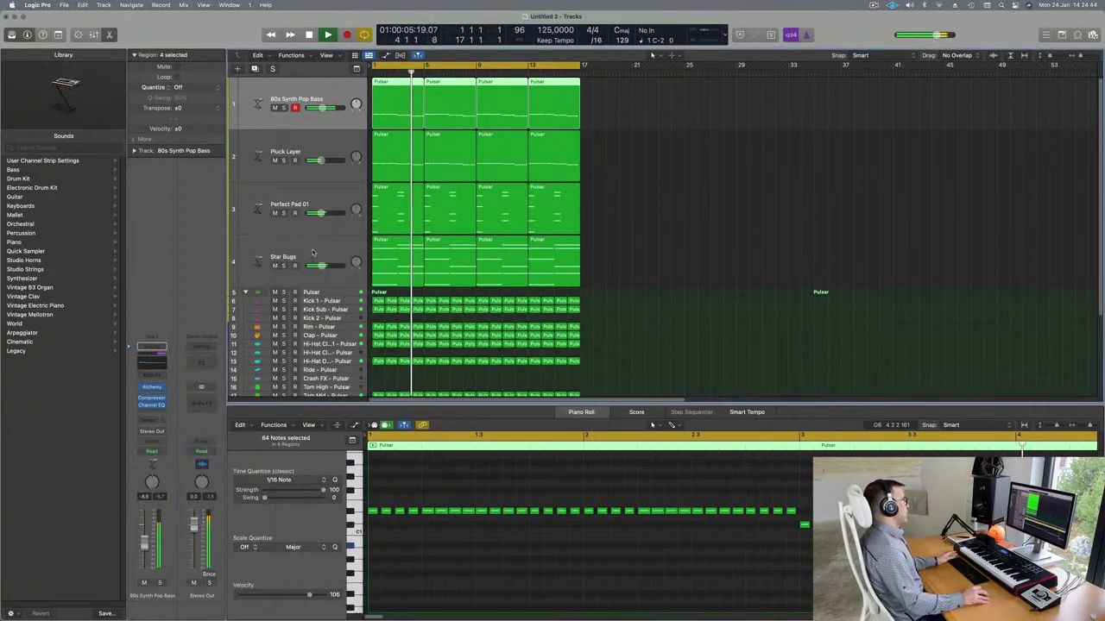
Step: Duplicate the Star Bugs track with its settings and raise the new track's volume to −4.8 dB
click(283, 256)
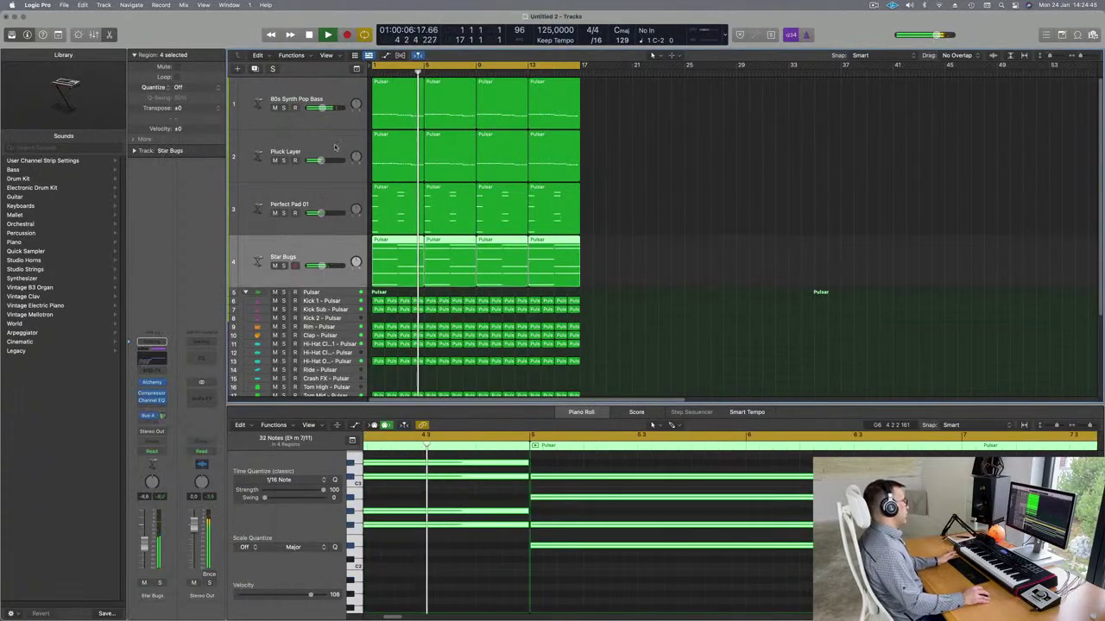
click(254, 68)
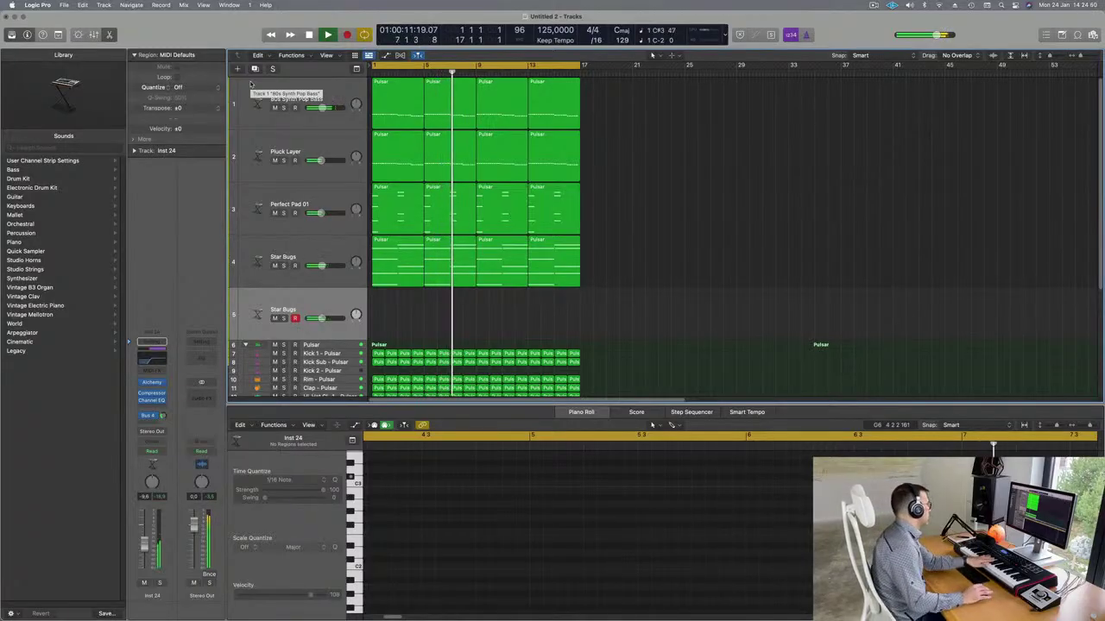
drag(145, 546, 145, 536)
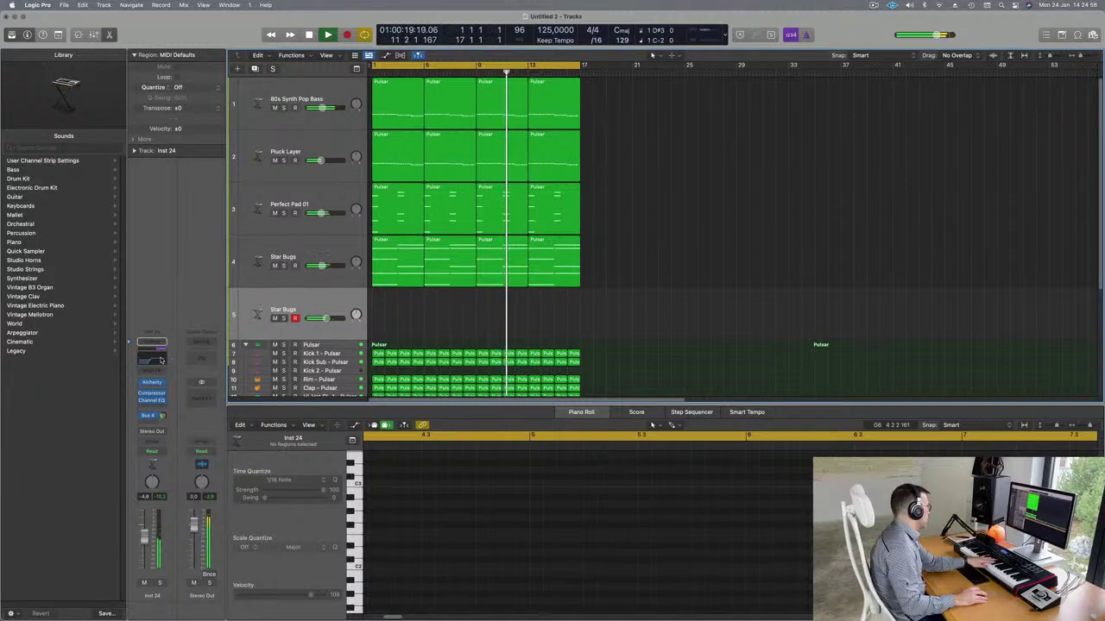
Step: Set the arpeggiator mode to Off in the duplicated track's Alchemy synth and adjust the track's Bus 4 send
click(152, 383)
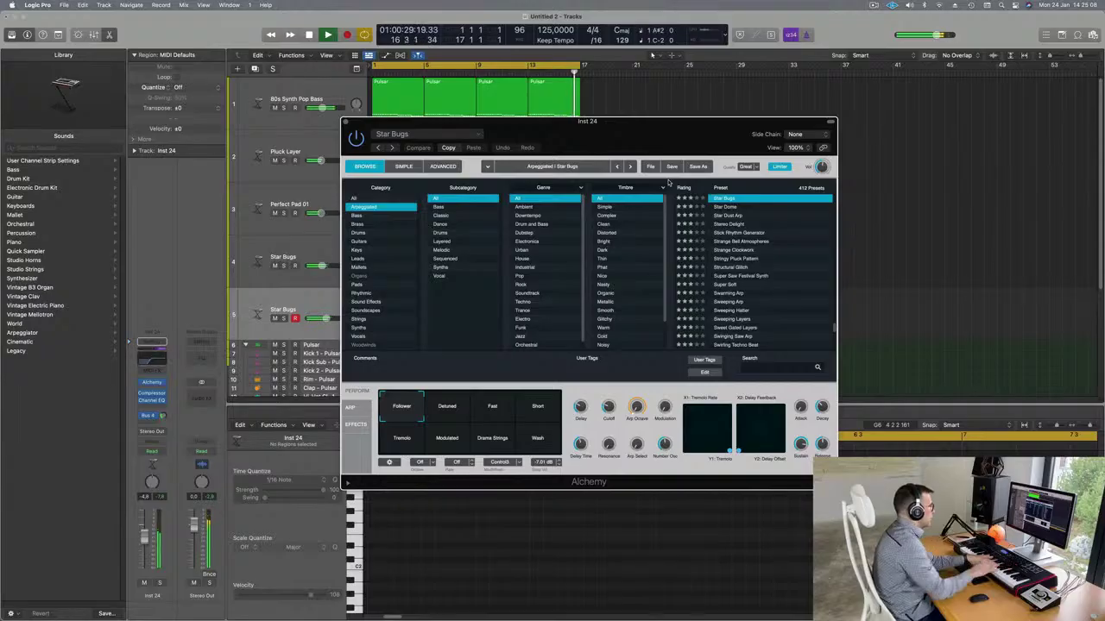
click(354, 409)
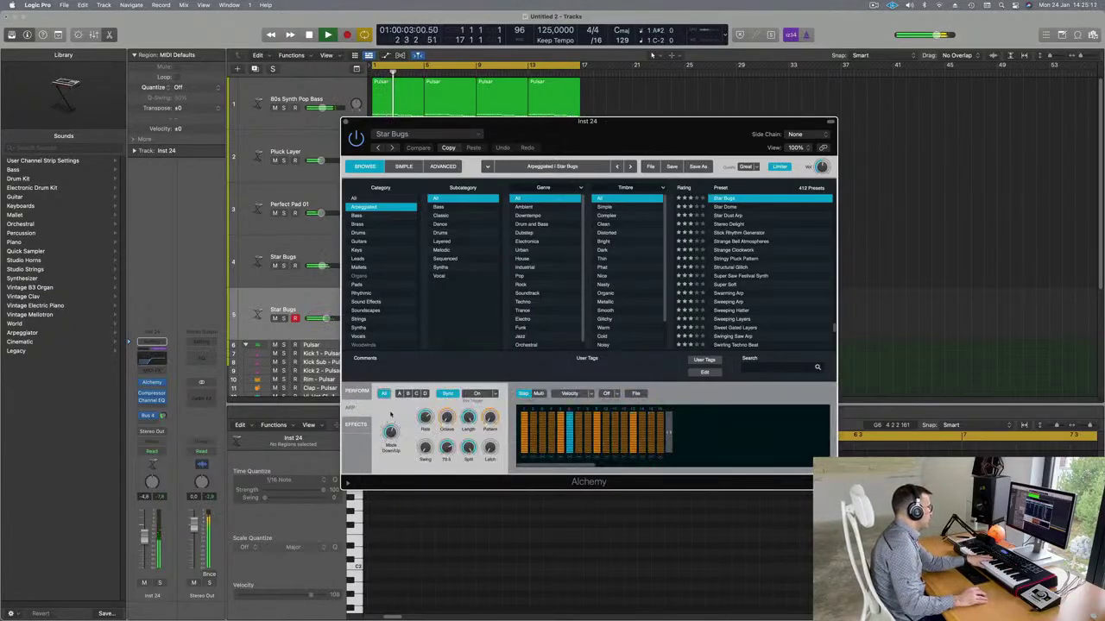
drag(390, 434, 420, 515)
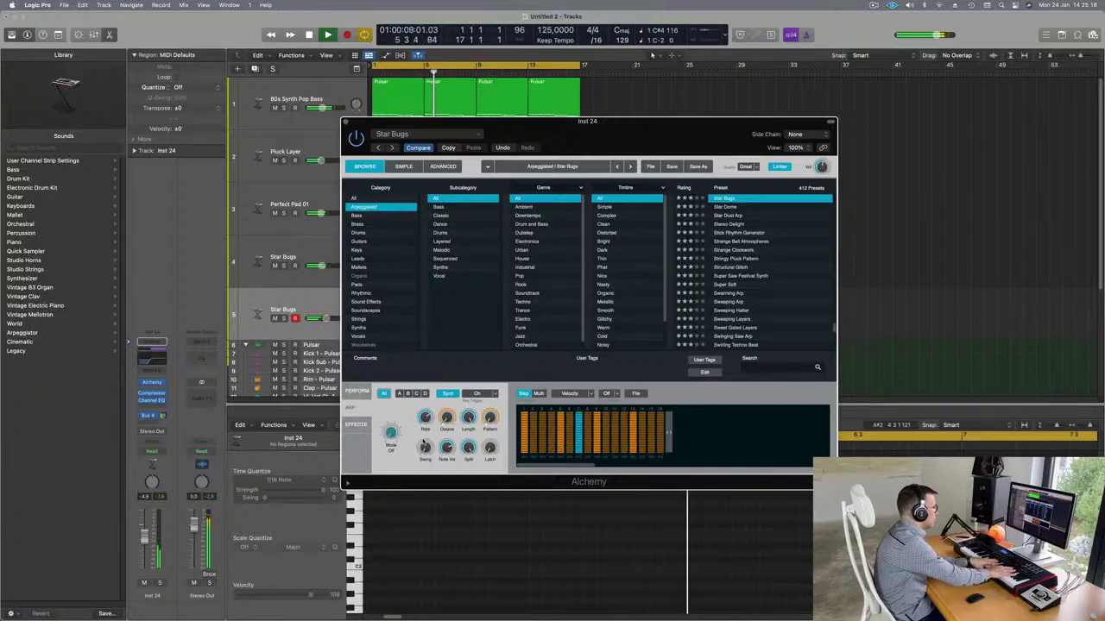
click(162, 416)
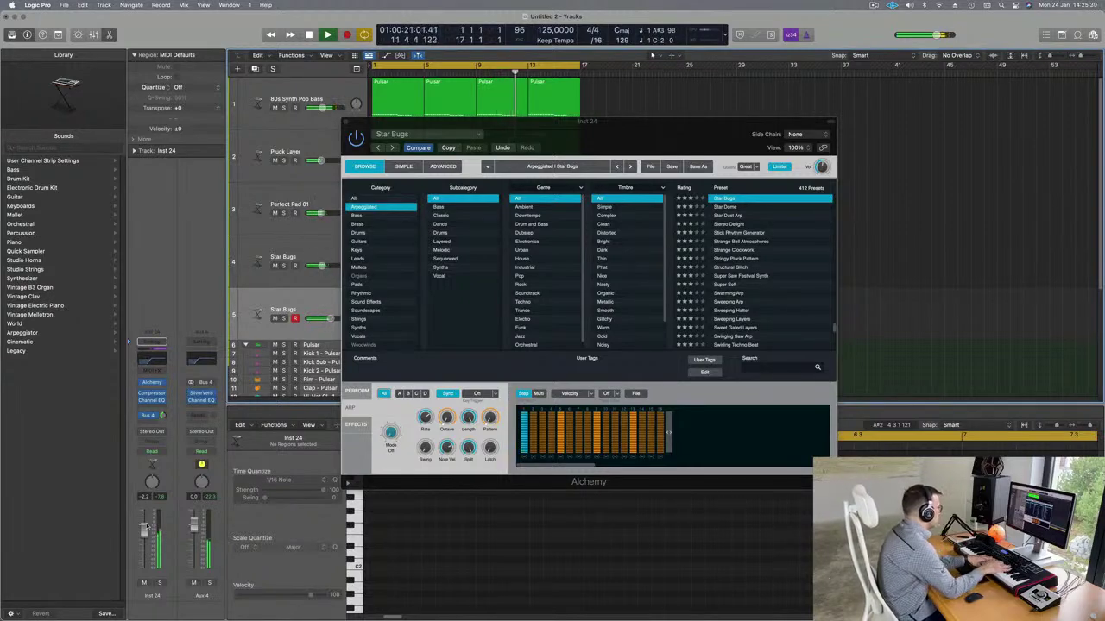
Step: In the duplicated track's Channel EQ, boost the high shelf by 6.4 dB at 5200 Hz and set the low cut to 260 Hz
click(160, 349)
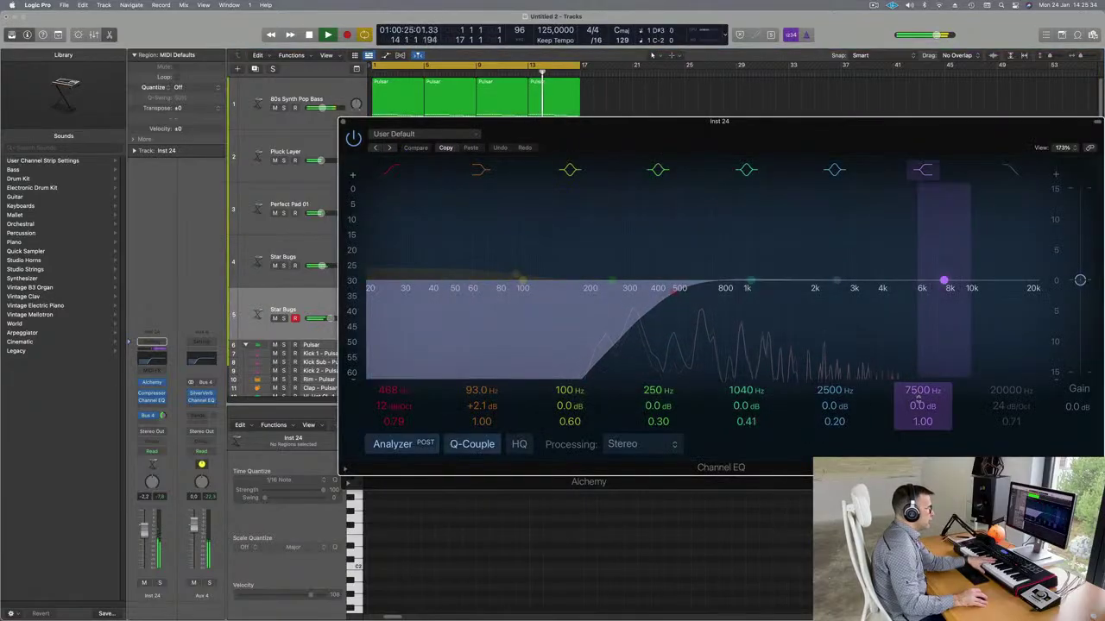
drag(944, 280, 945, 257)
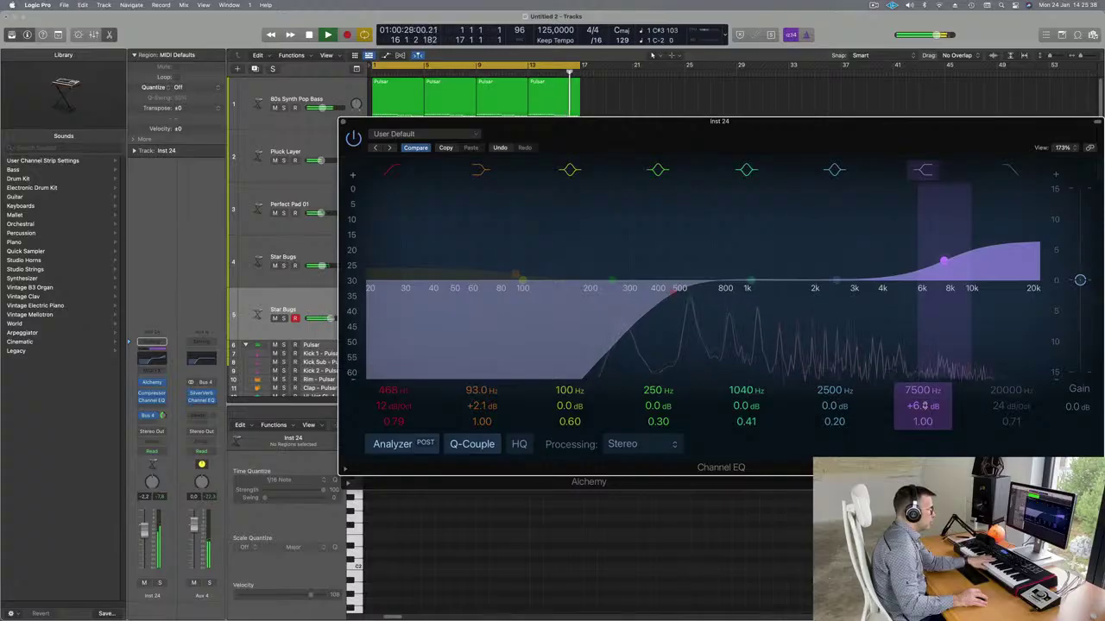
drag(926, 392, 926, 414)
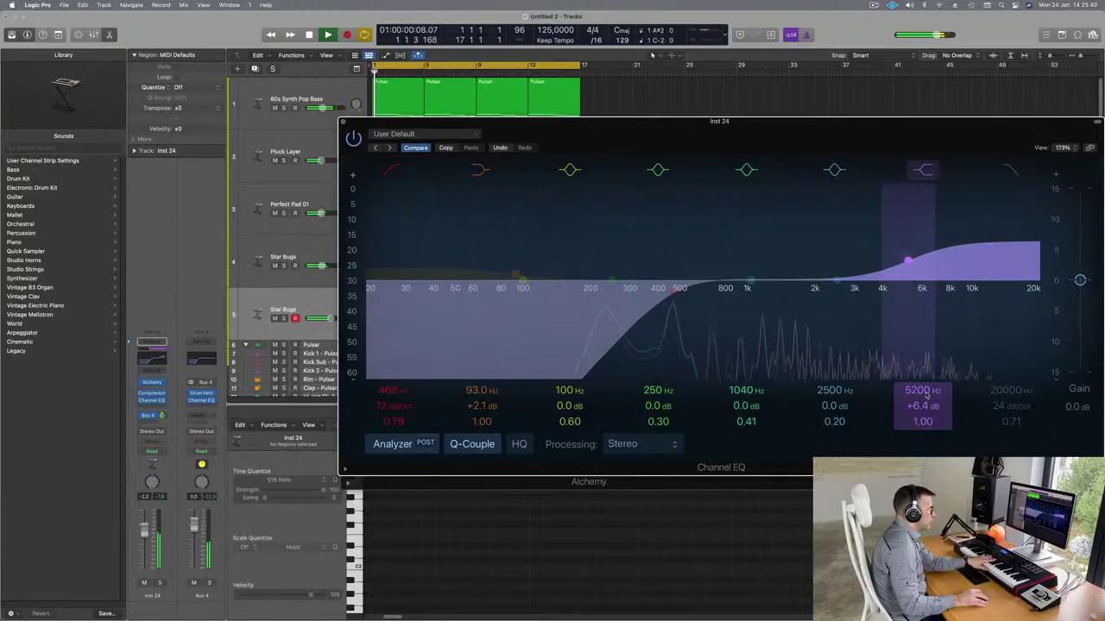
drag(632, 296, 617, 298)
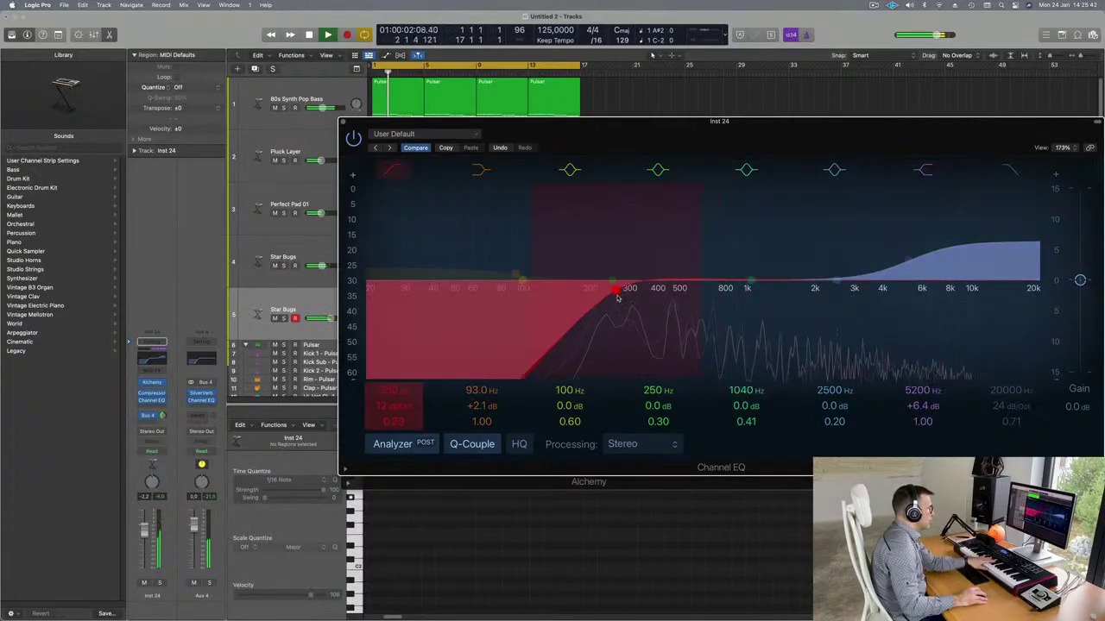
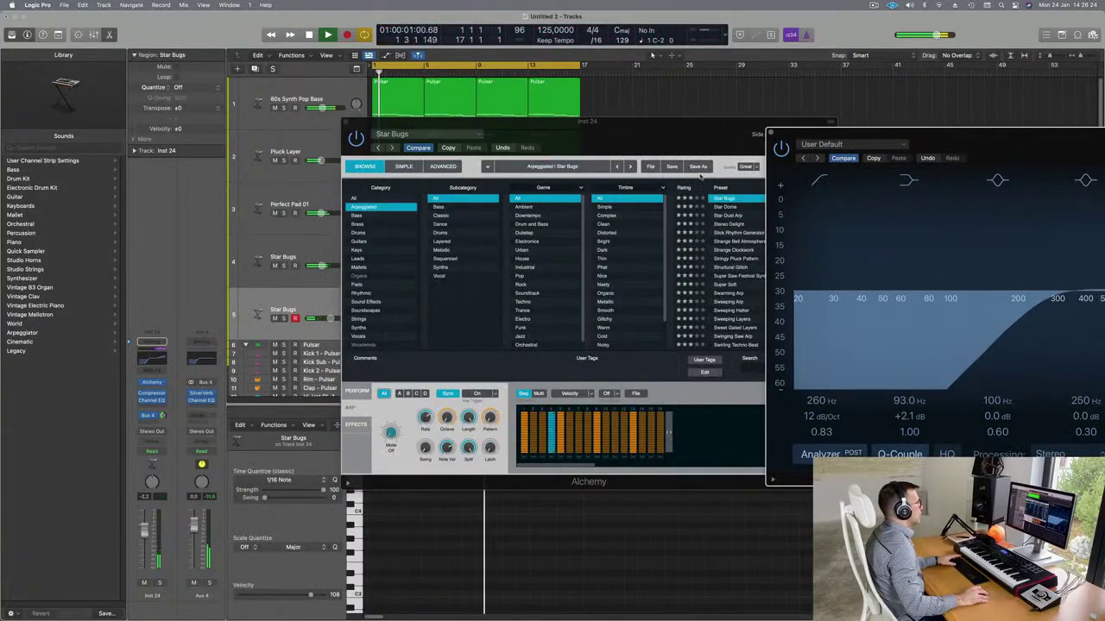
Step: Move the recorded Star Bugs region to the start of bar 1 on its track and stop playback
drag(563, 134, 558, 395)
drag(431, 298, 383, 295)
key(space)
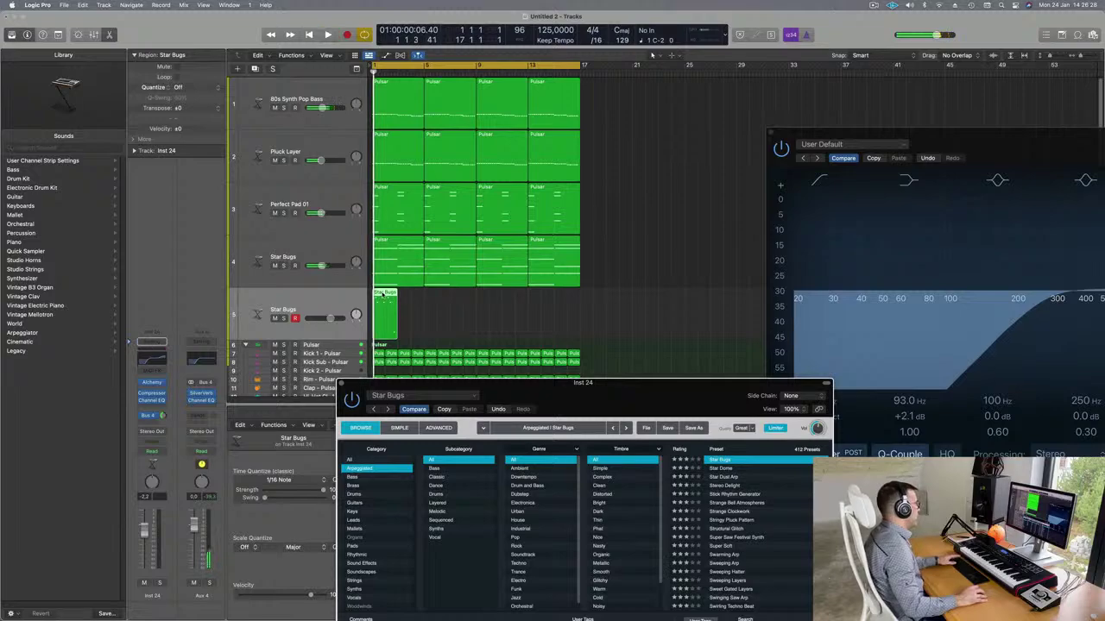
Step: Uncover the piano roll of the recorded Star Bugs region and select all its notes
key(e)
key(e)
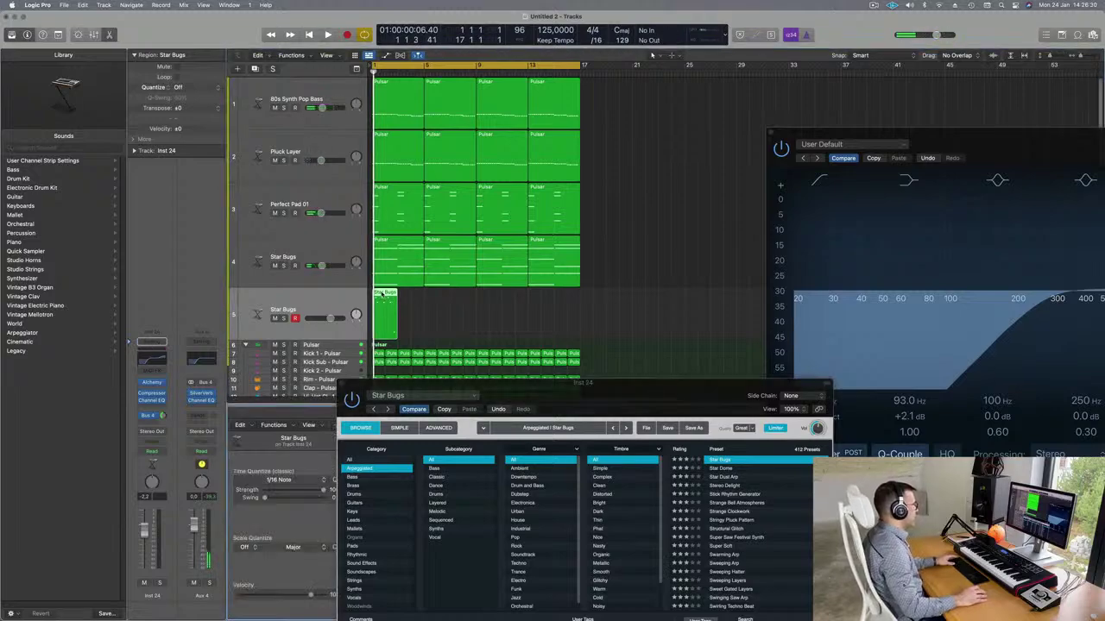
drag(520, 391, 1019, 178)
click(529, 576)
key(super+a)
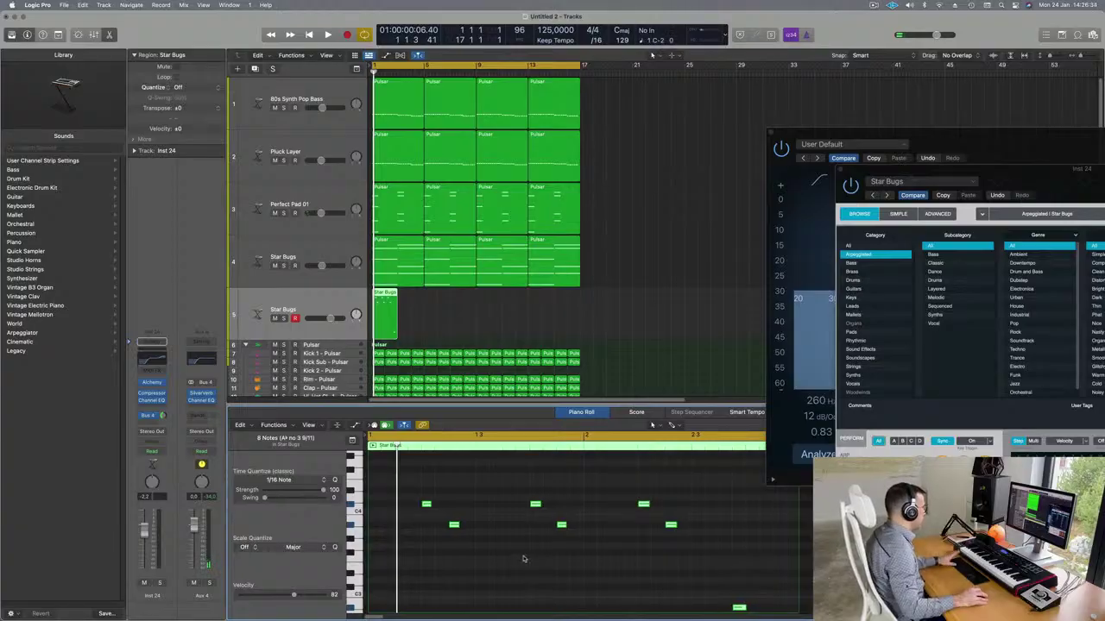
Step: Move the last two notes of the recorded riff up to the pitch range of the earlier notes and play it back
key(space)
key(super+Left)
key(super+Left)
scroll(485, 567, up, 3)
scroll(533, 572, down, 3)
key(space)
drag(585, 568, 604, 474)
key(space)
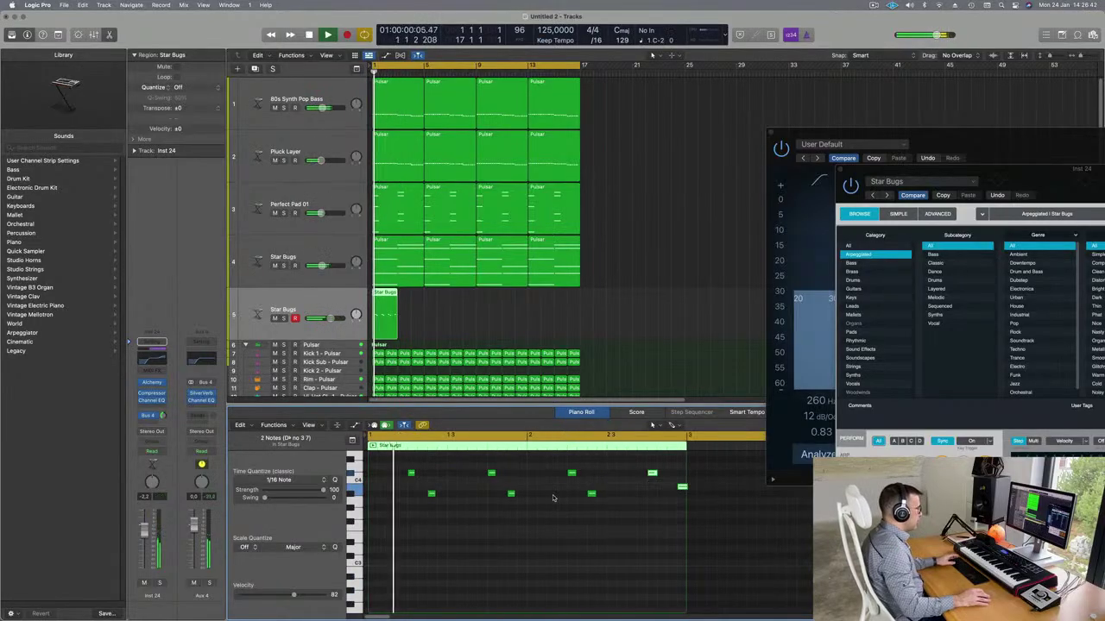
scroll(631, 519, down, 1)
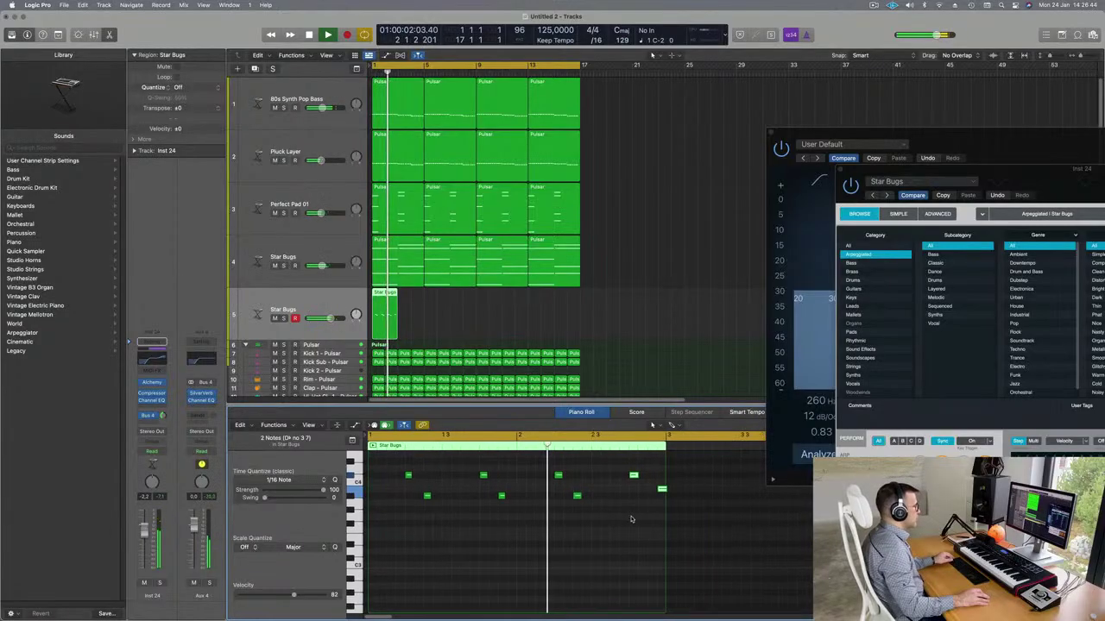
Step: Replace the riff's last two notes with copies of an earlier upper note, lowered three semitones to match the lower notes
scroll(633, 500, down, 1)
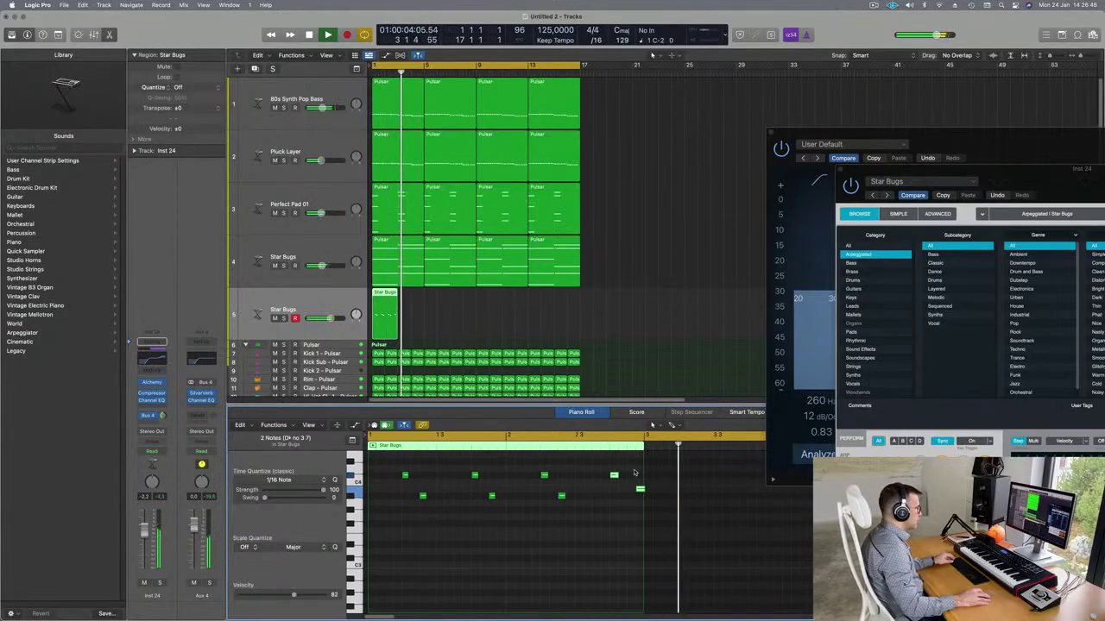
key(Delete)
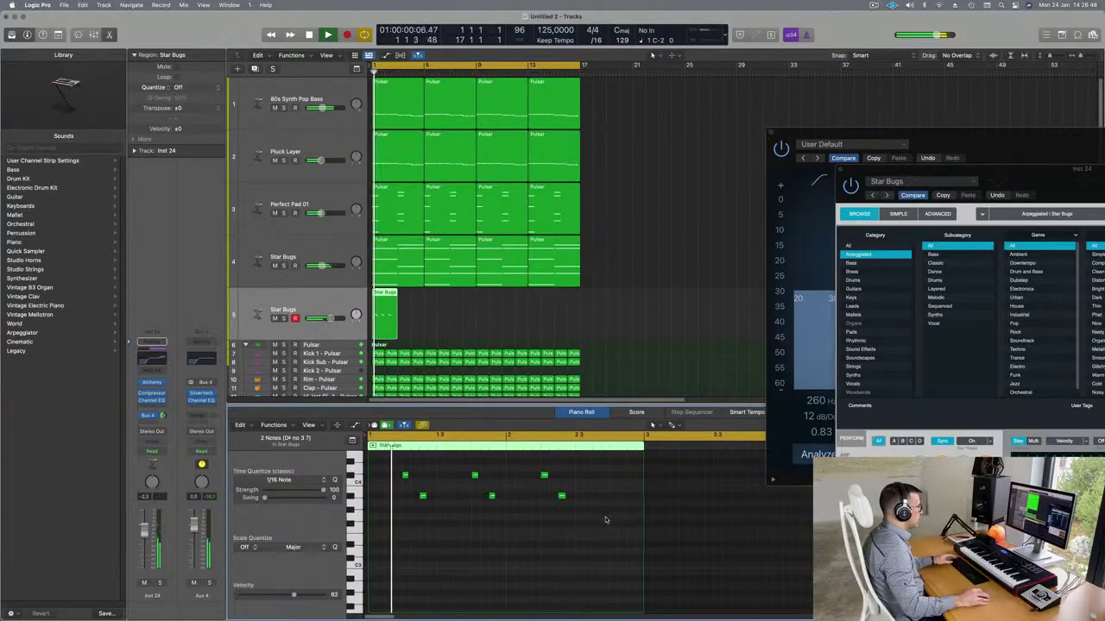
click(544, 474)
drag(544, 475, 612, 473)
click(613, 475)
key(alt+Down)
key(alt+Down)
key(alt+Down)
key(Return)
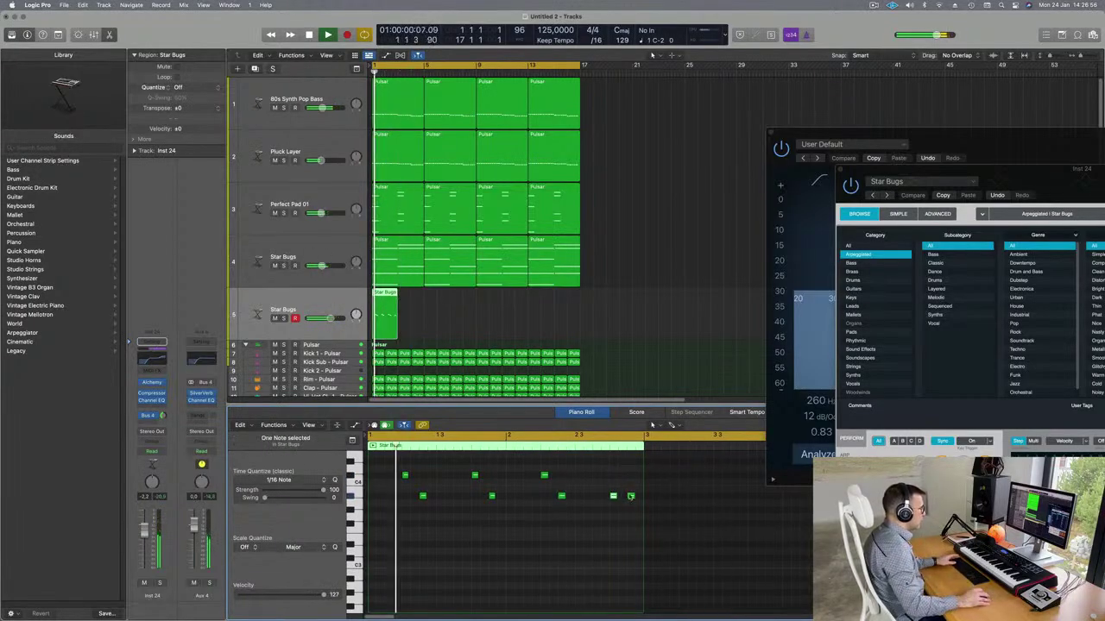
Step: Raise the final note of the riff by five semitones and play the riff from the start
key(alt+Up)
key(alt+Up)
key(alt+Up)
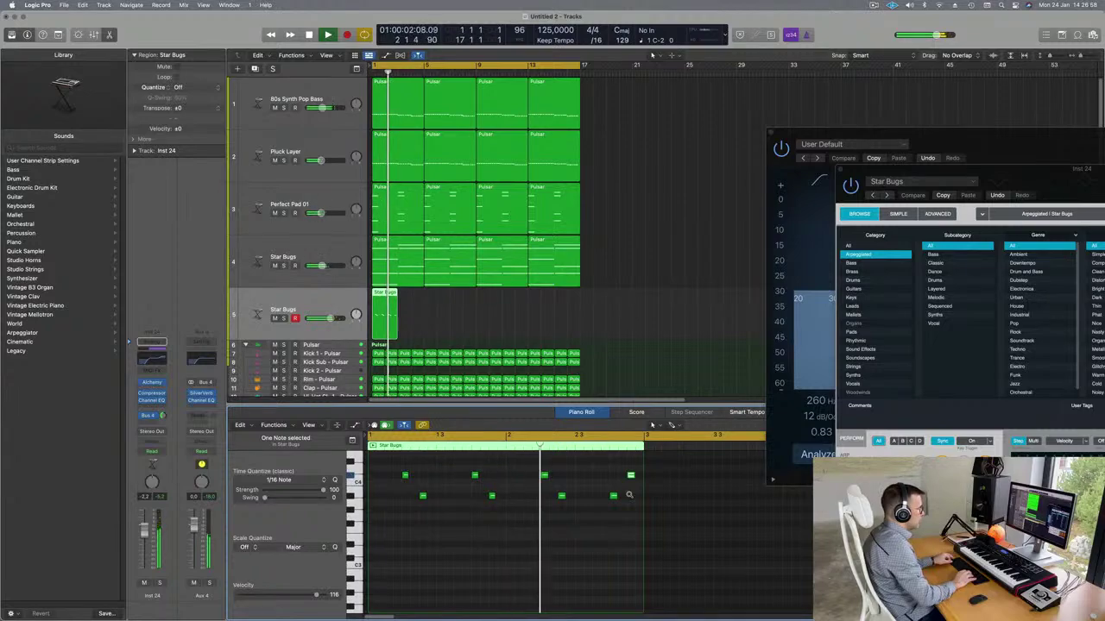
key(alt+Up)
key(alt+Up)
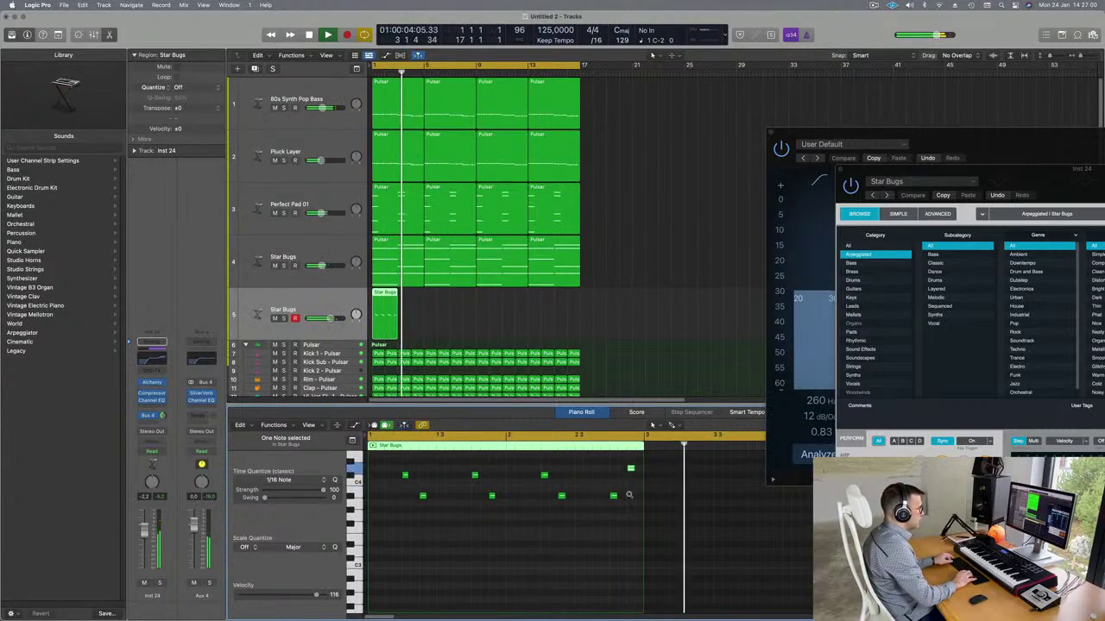
key(Return)
Step: Repeat the two-bar Star Bugs riff region seven times so that it fills the track up to bar 17
drag(1028, 173, 761, 79)
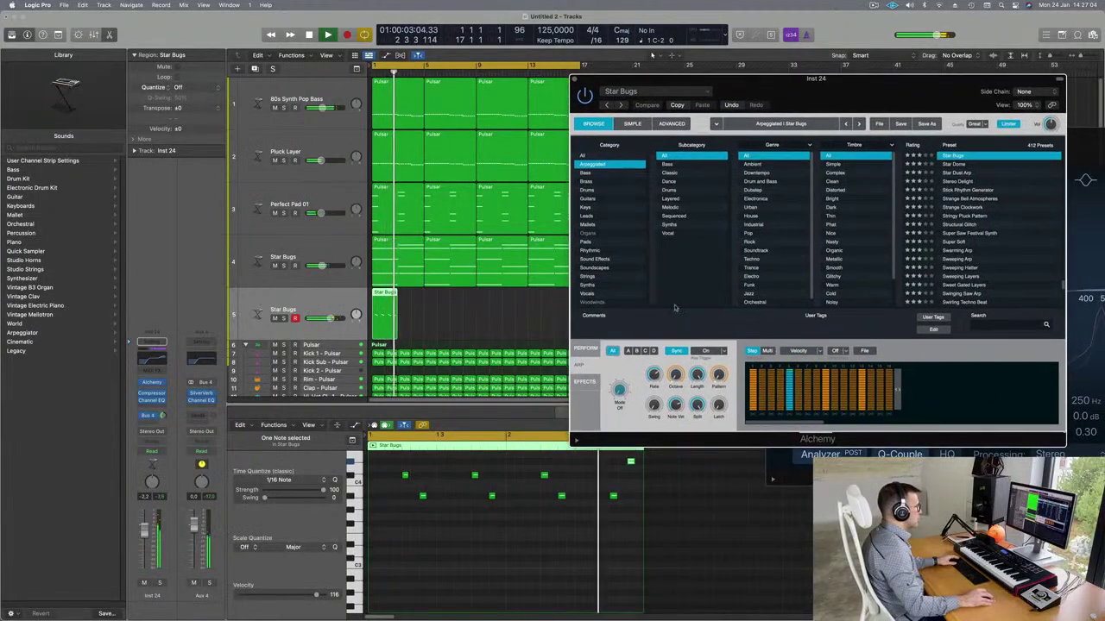
key(space)
key(space)
click(474, 324)
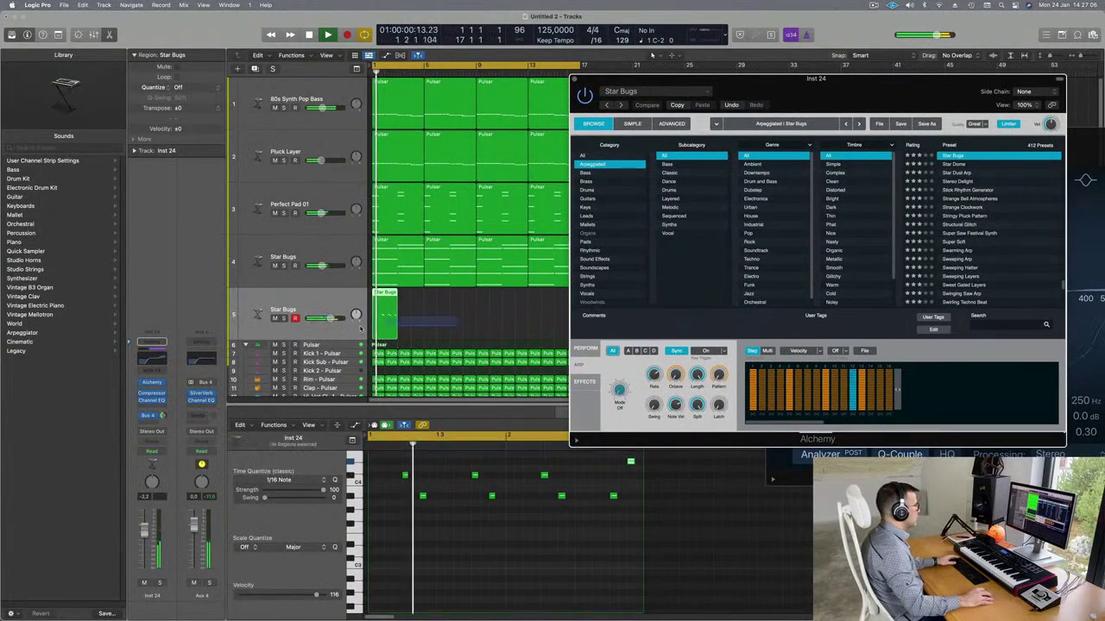
click(385, 318)
key(Return)
key(super+r)
key(super+r)
key(super+r)
key(super+r)
key(super+r)
key(super+r)
key(super+r)
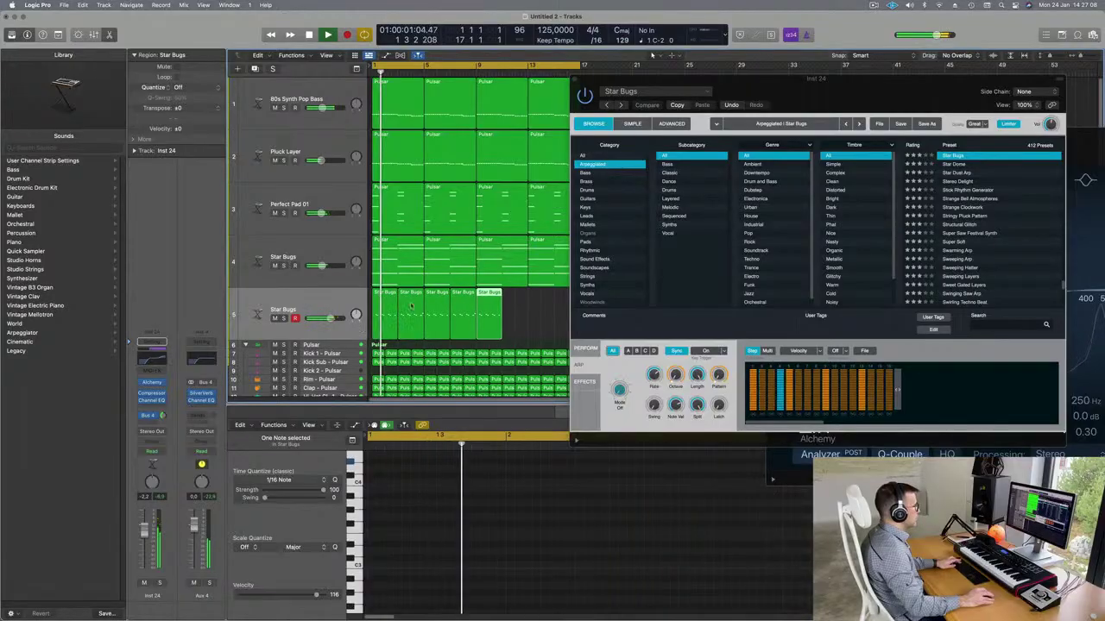
key(Return)
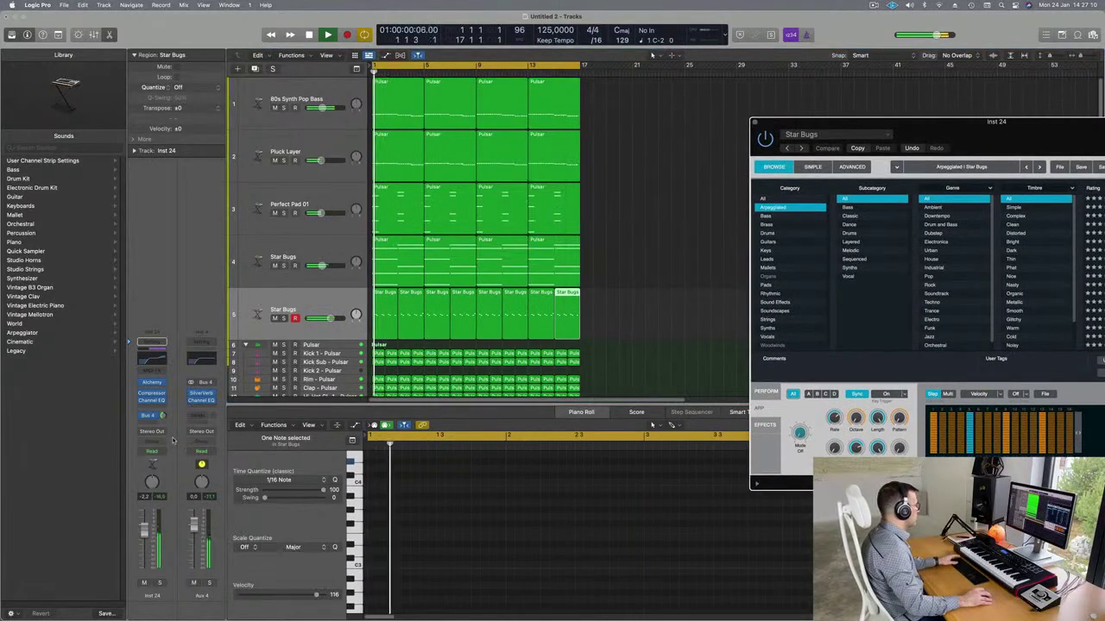
Step: Play the arrangement from the start several times to judge how the repeated riff sits with the other tracks
click(661, 277)
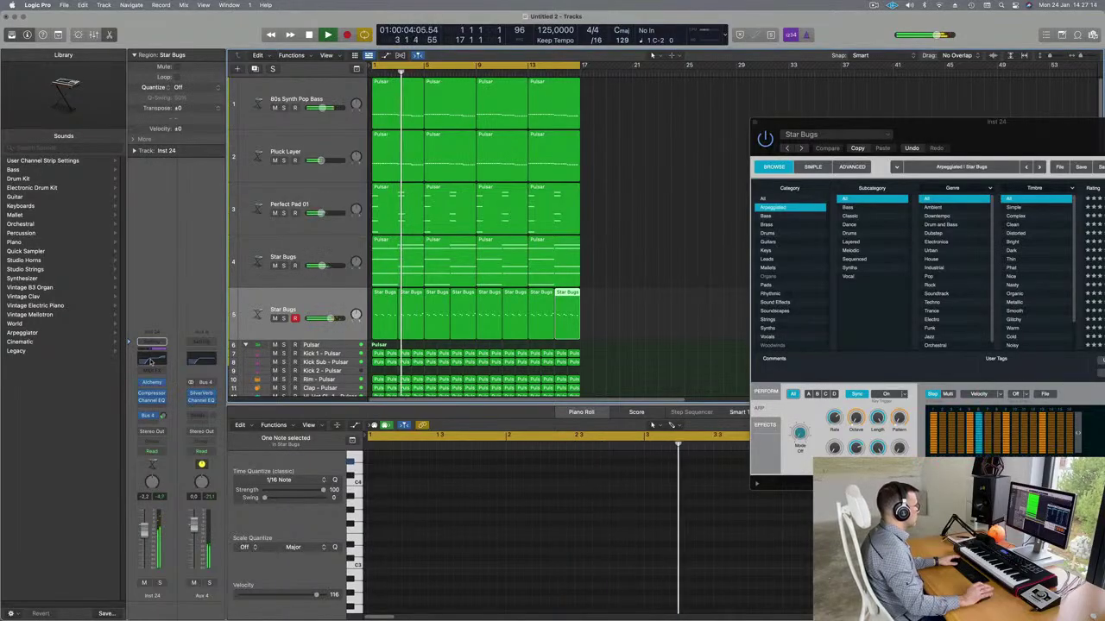
key(Return)
drag(1003, 134, 713, 114)
key(Return)
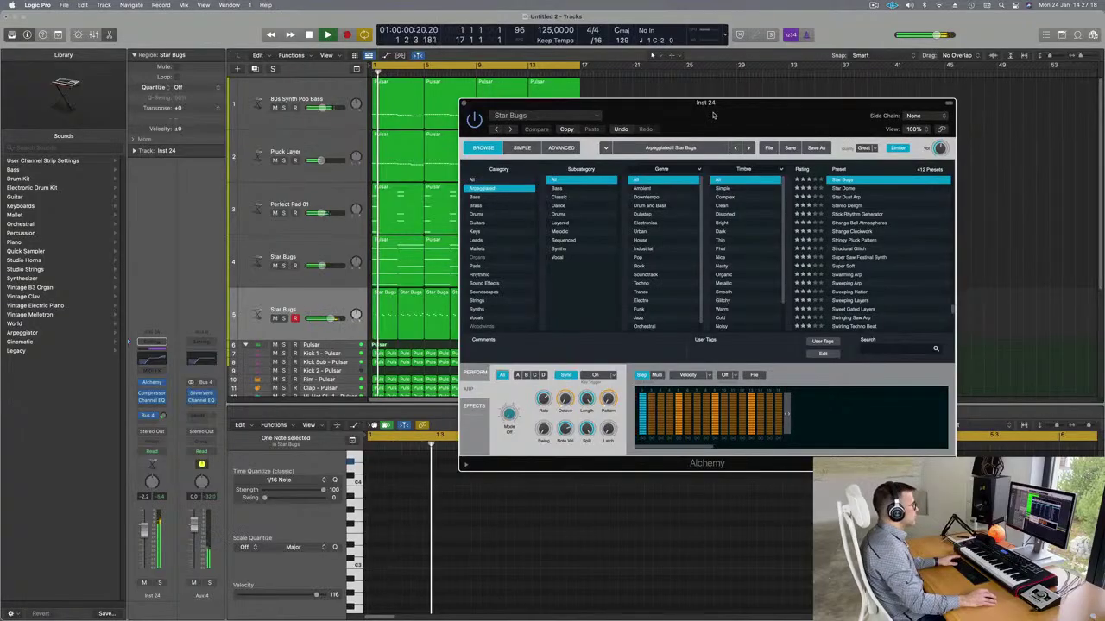
key(Return)
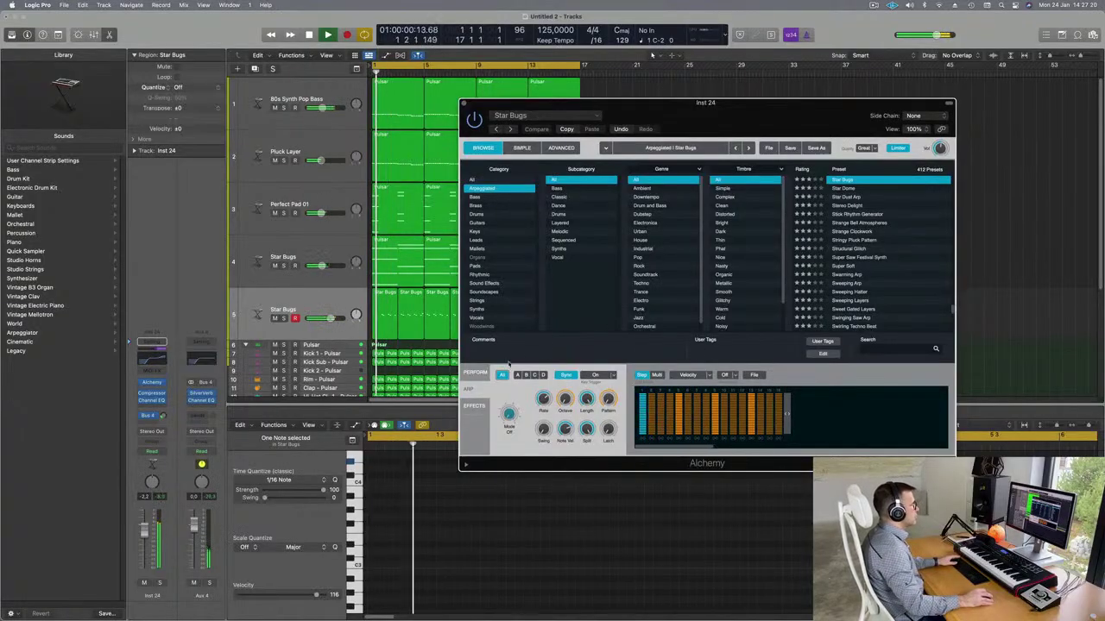
key(Return)
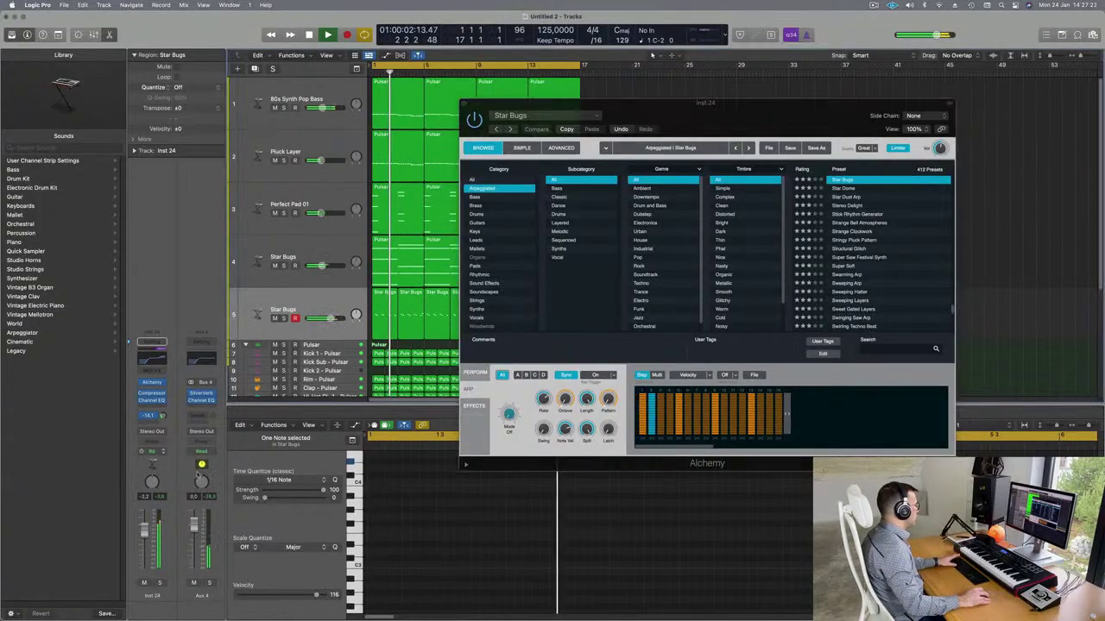
key(space)
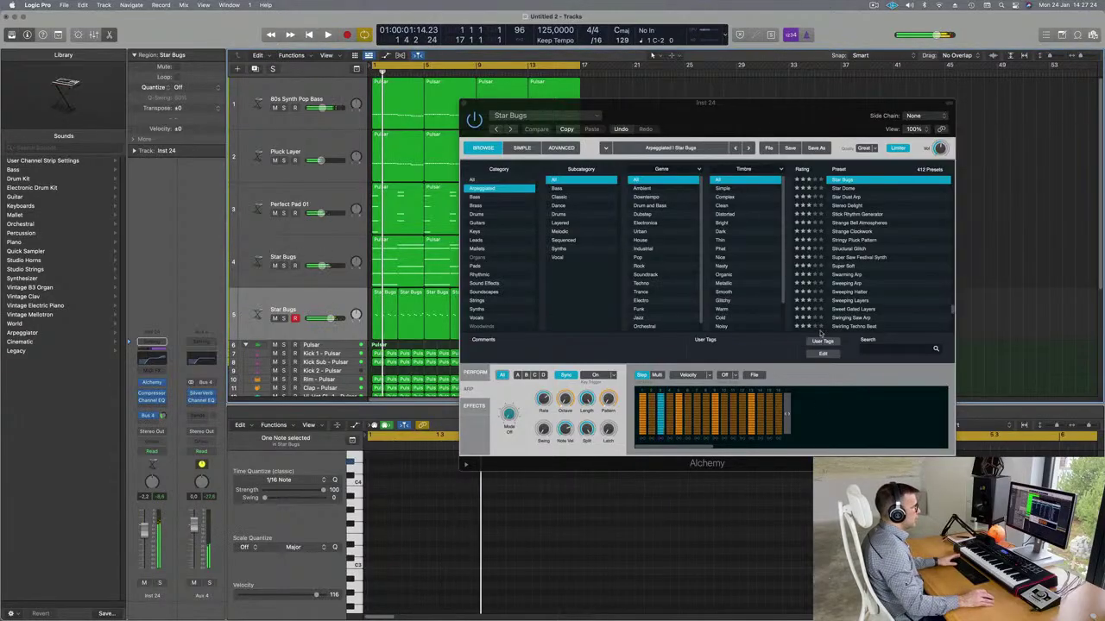
Step: In the duplicated Star Bugs track's Channel EQ, reduce the high shelf to +0.4 dB and raise the low cut to 800 Hz
click(158, 359)
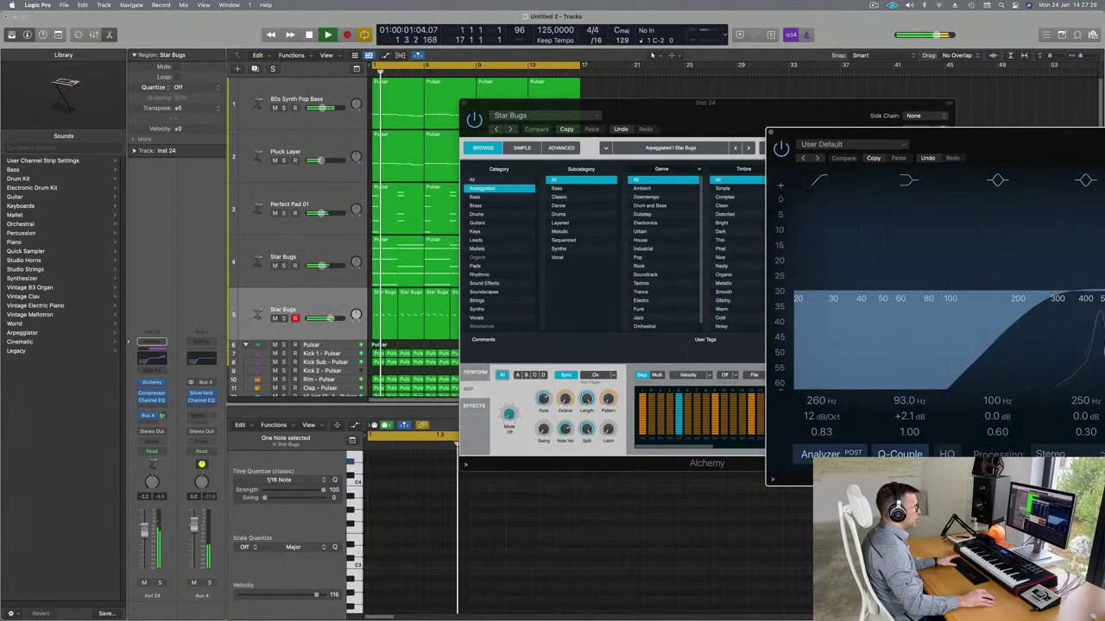
drag(1049, 143, 436, 135)
drag(725, 244, 725, 280)
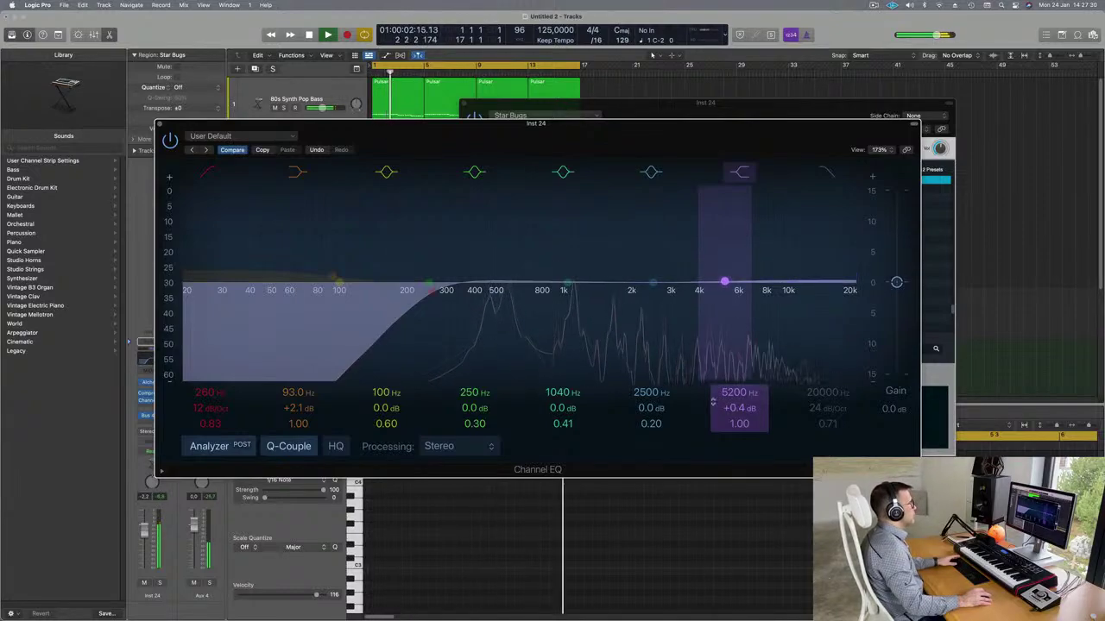
click(431, 290)
drag(432, 291, 545, 293)
key(space)
key(space)
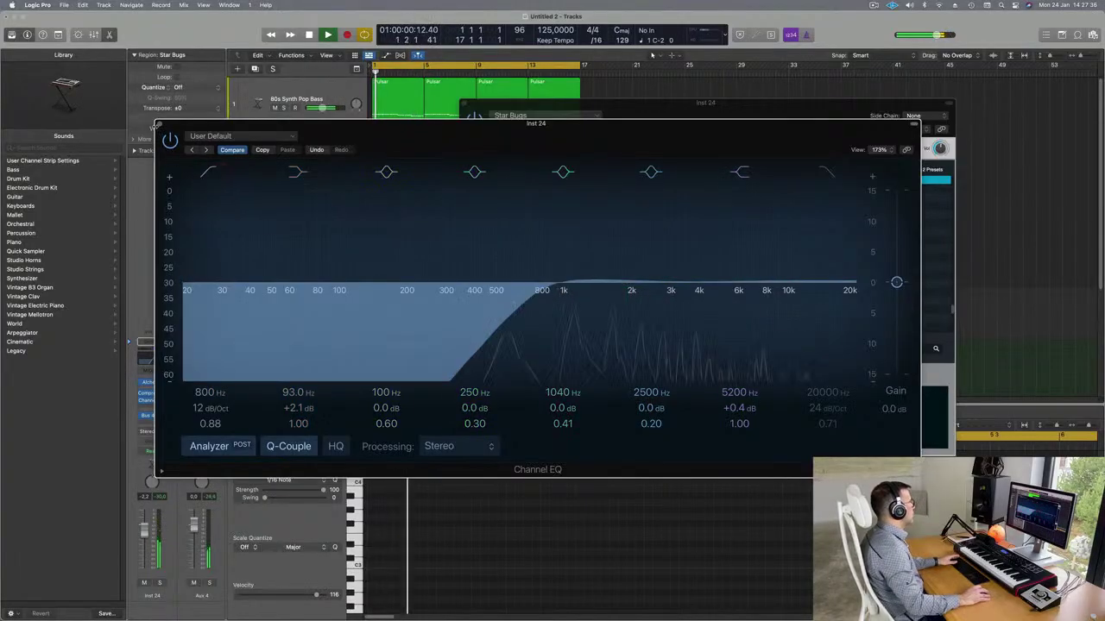
click(160, 124)
Step: Audition Alchemy's performance snapshots, including Tremolo, Modulated, Drama Strings and Wash, and settle on Follower
drag(738, 104, 713, 77)
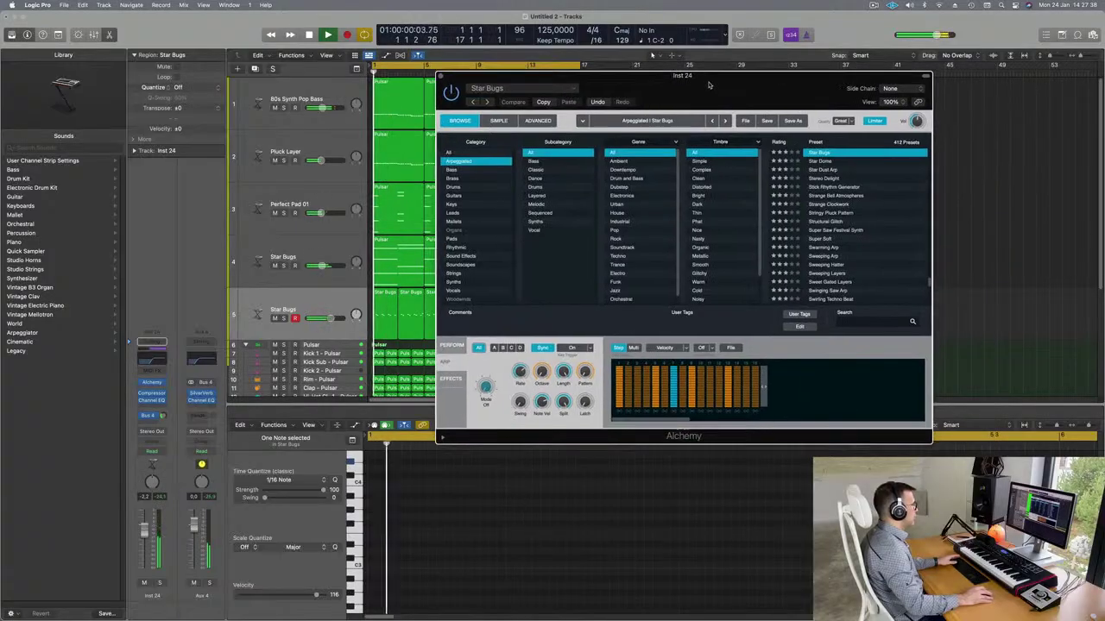
click(452, 345)
click(542, 362)
click(591, 368)
click(628, 371)
click(496, 396)
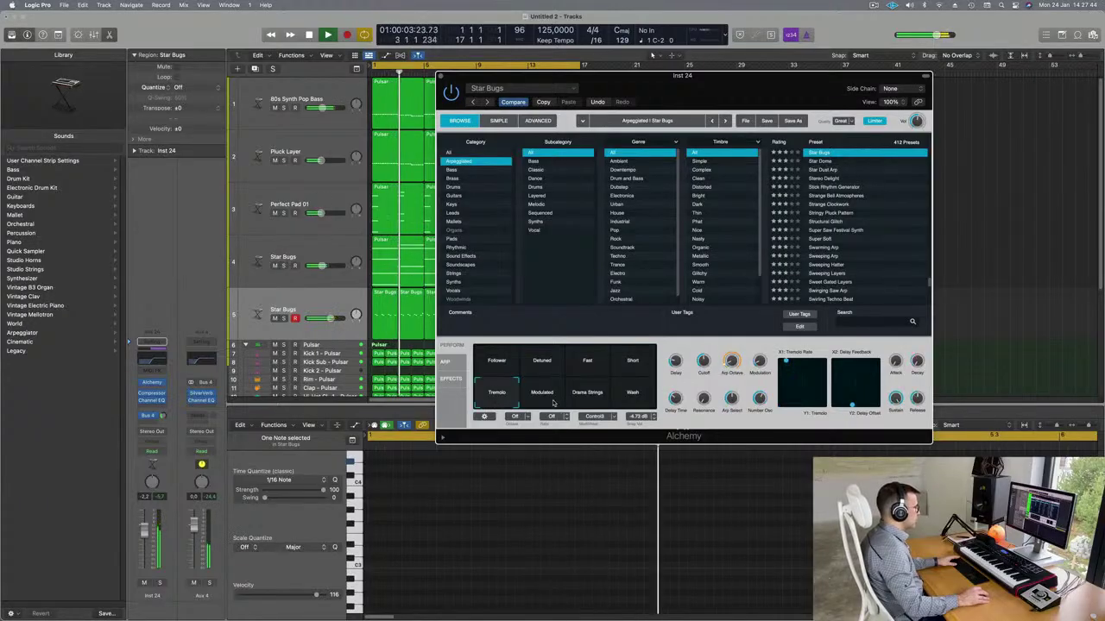
click(548, 400)
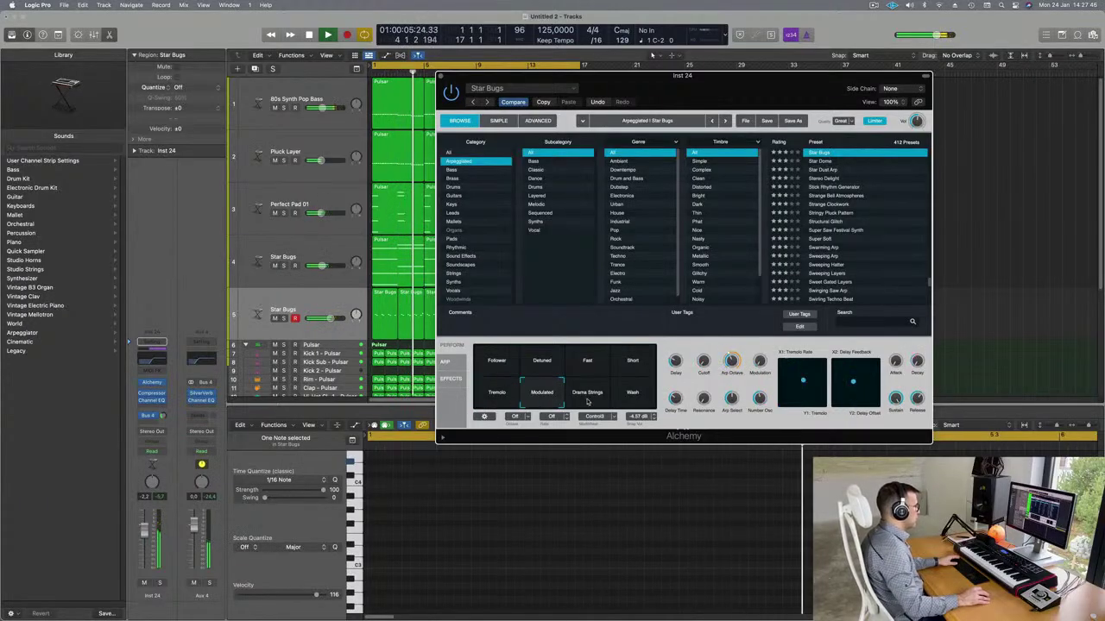
click(595, 404)
click(633, 401)
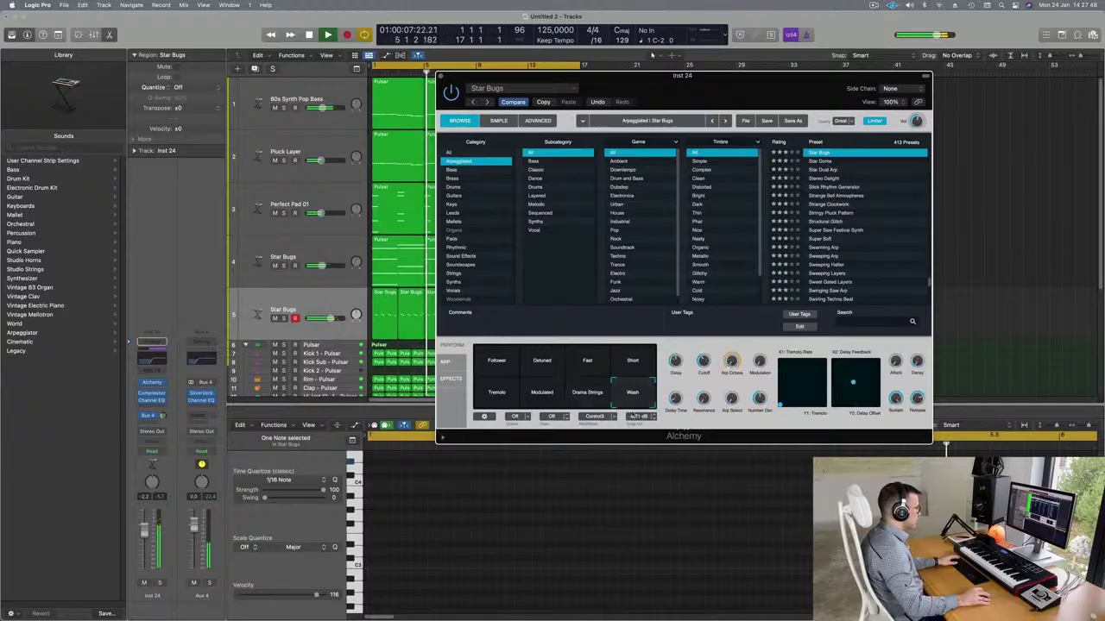
click(487, 363)
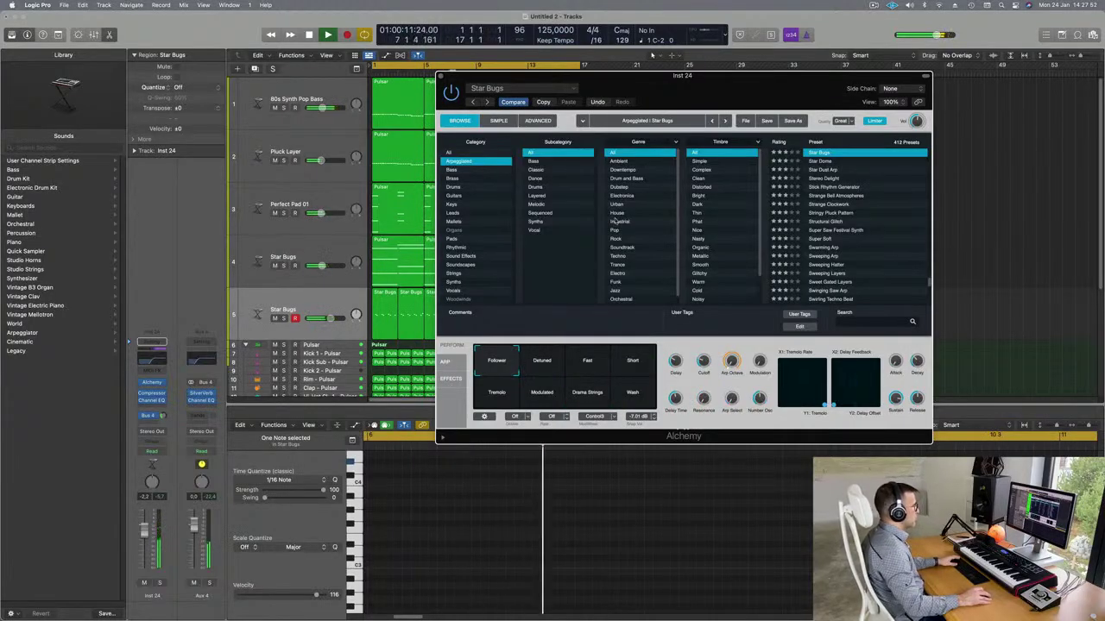
Step: Adjust Alchemy's delay feedback and offset to about mid-range on the XY pad and fine-tune the Delay and Cutoff amounts
drag(700, 88, 683, 74)
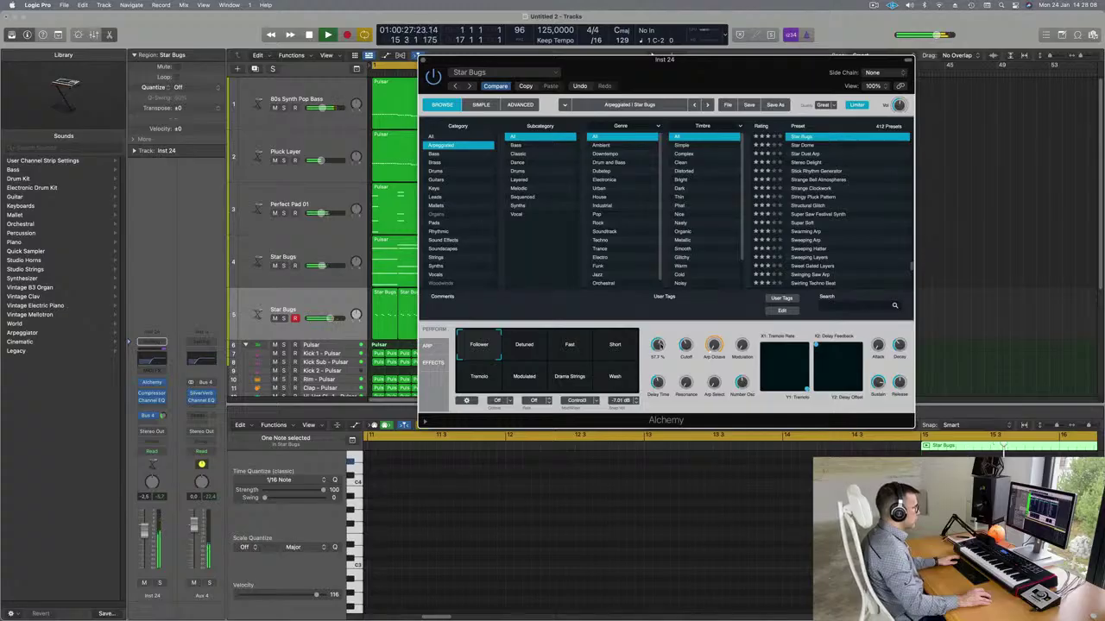
click(831, 365)
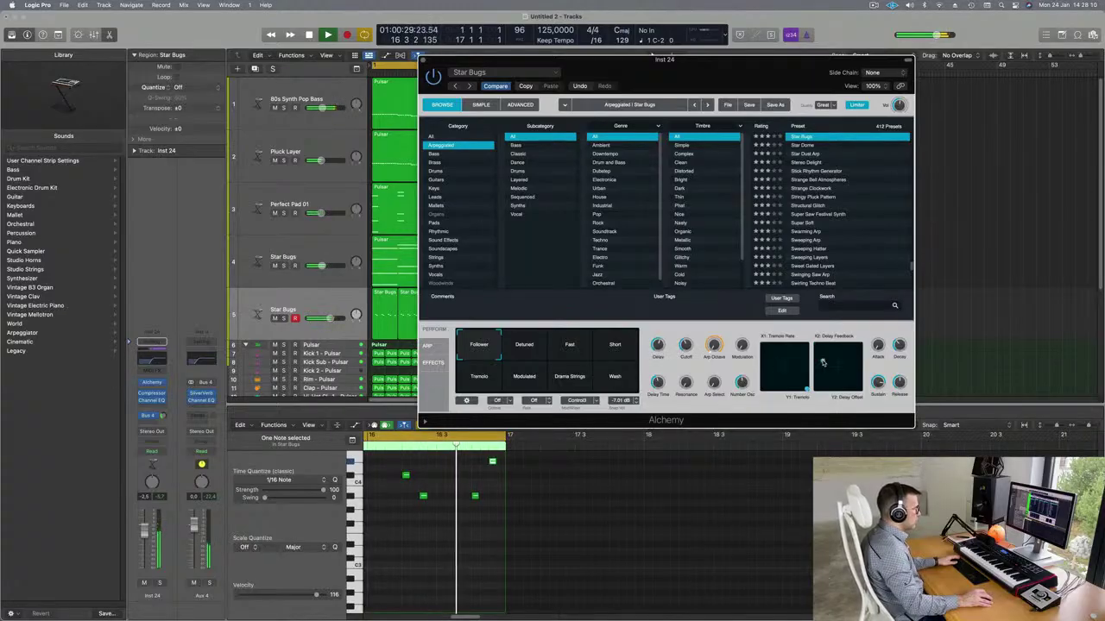
drag(830, 368, 837, 369)
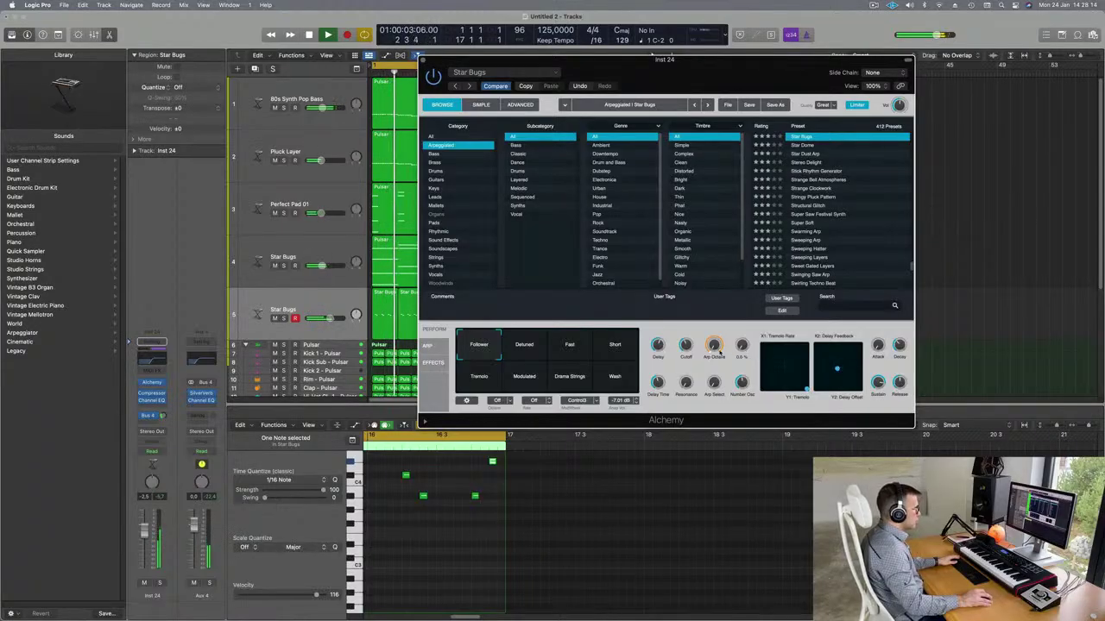
drag(657, 345, 659, 355)
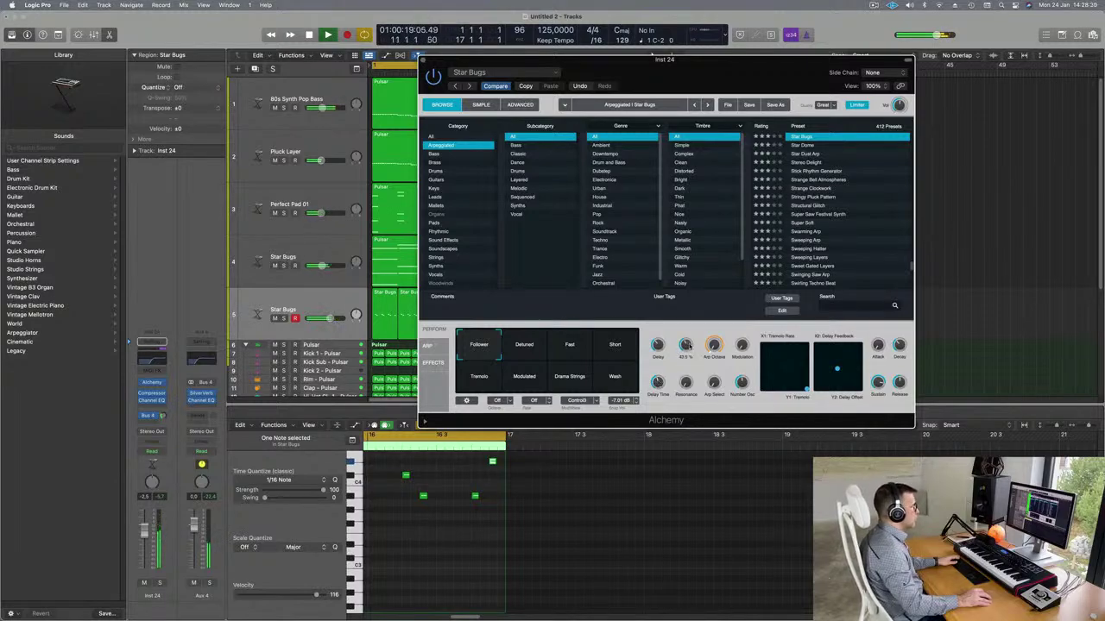
Step: Lower the duplicated Star Bugs track's volume to -4.6 dB
drag(728, 82, 910, 75)
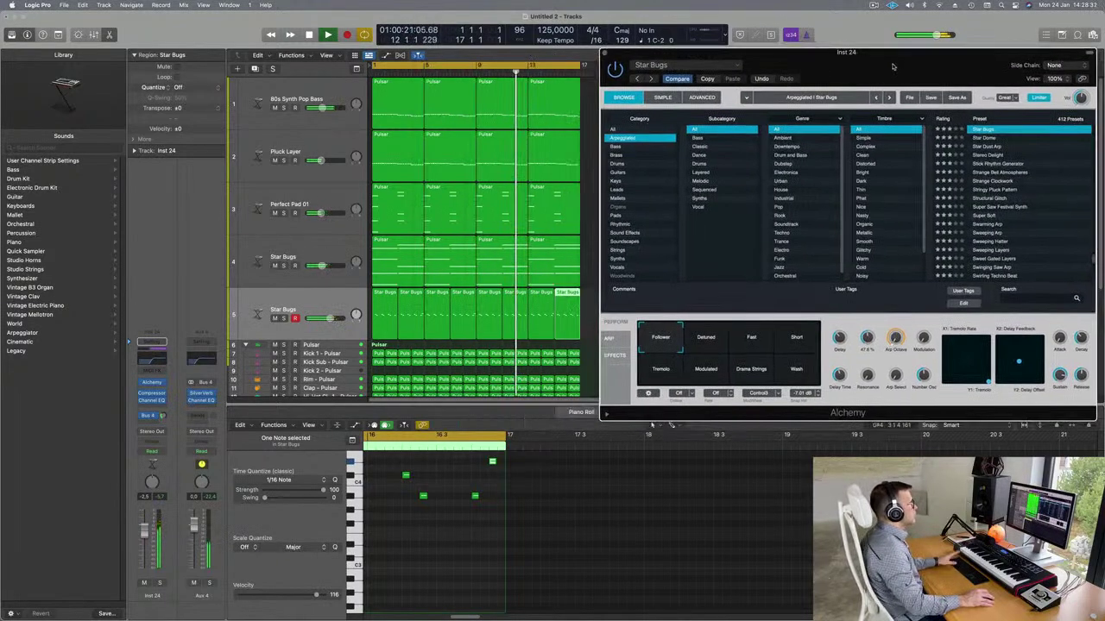
drag(145, 533, 145, 542)
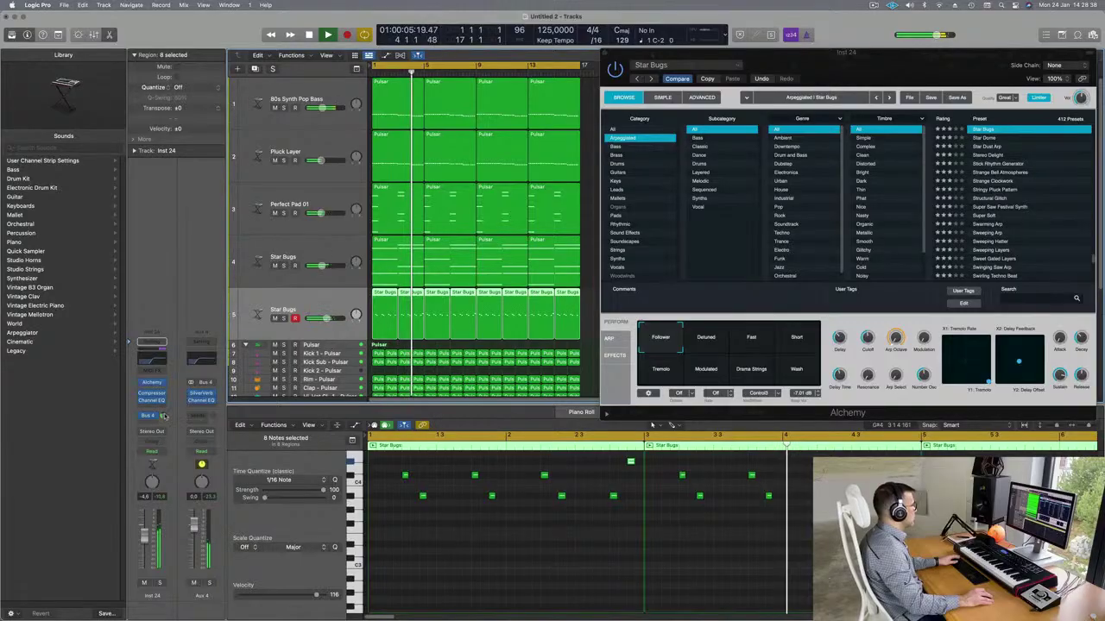
Step: Copy the Compressor from the Star Bugs channel to the Aux 4 reverb channel and set its output gain to +2.5 dB
mouse_move(162, 417)
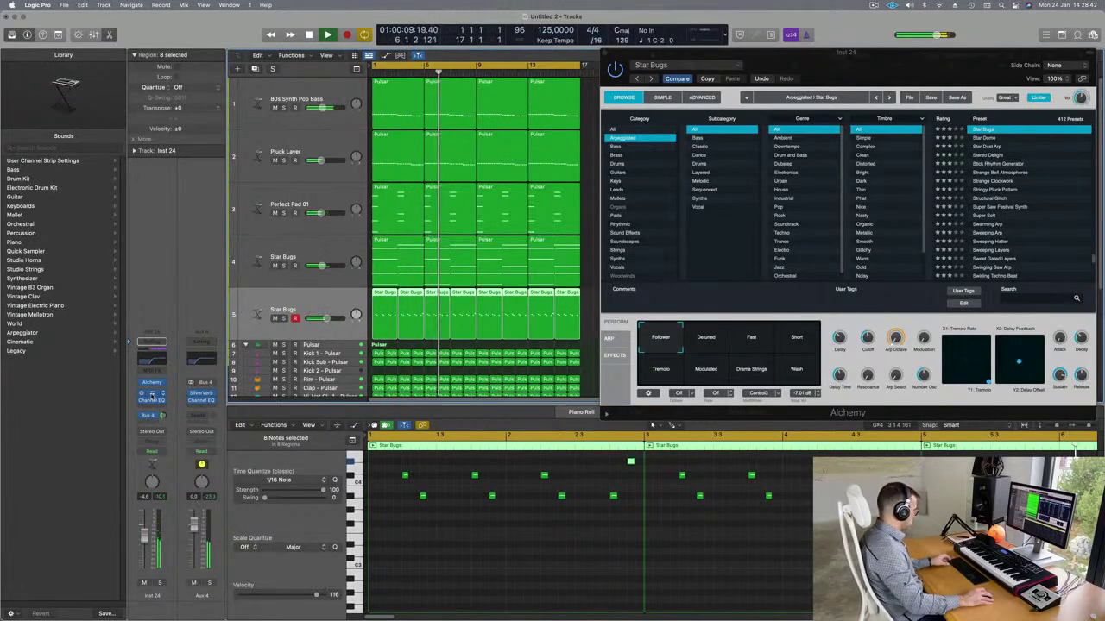
drag(152, 395, 205, 402)
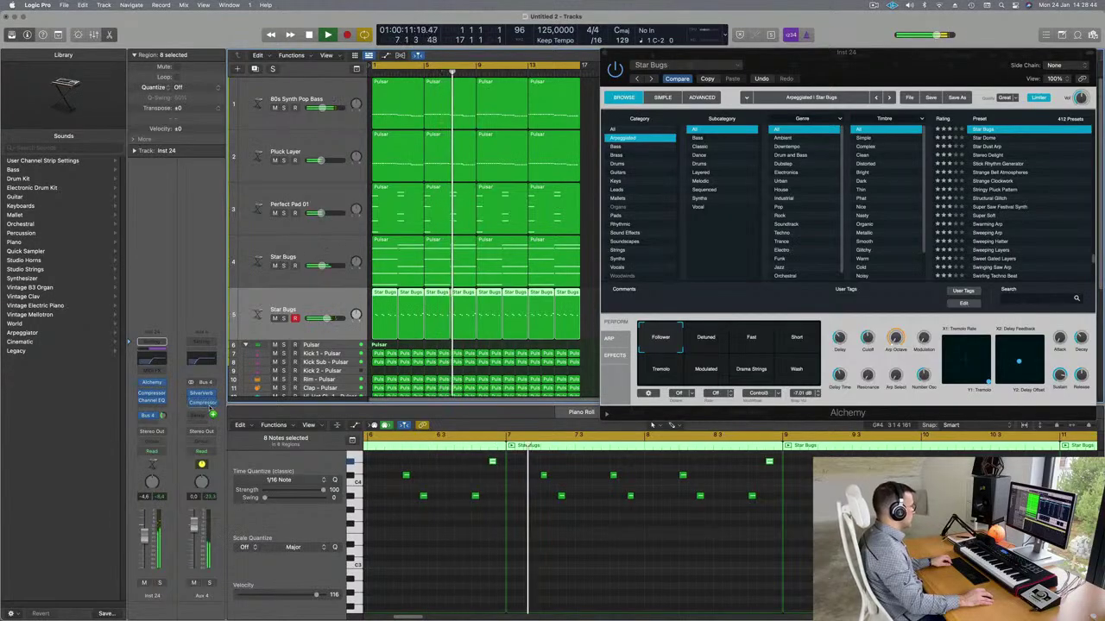
click(202, 400)
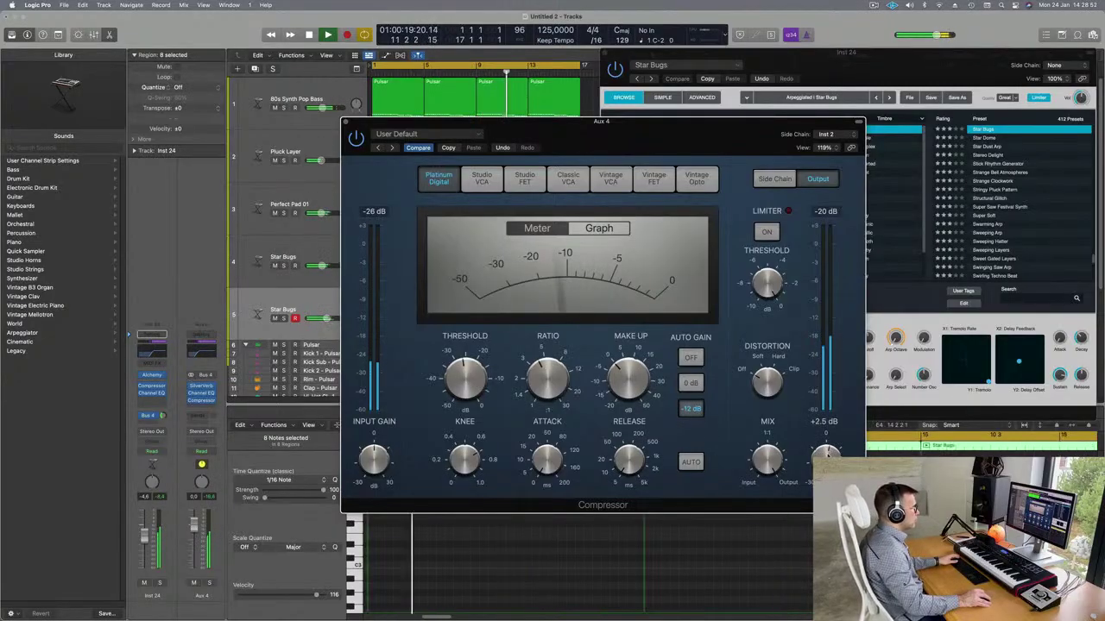
drag(347, 123, 379, 171)
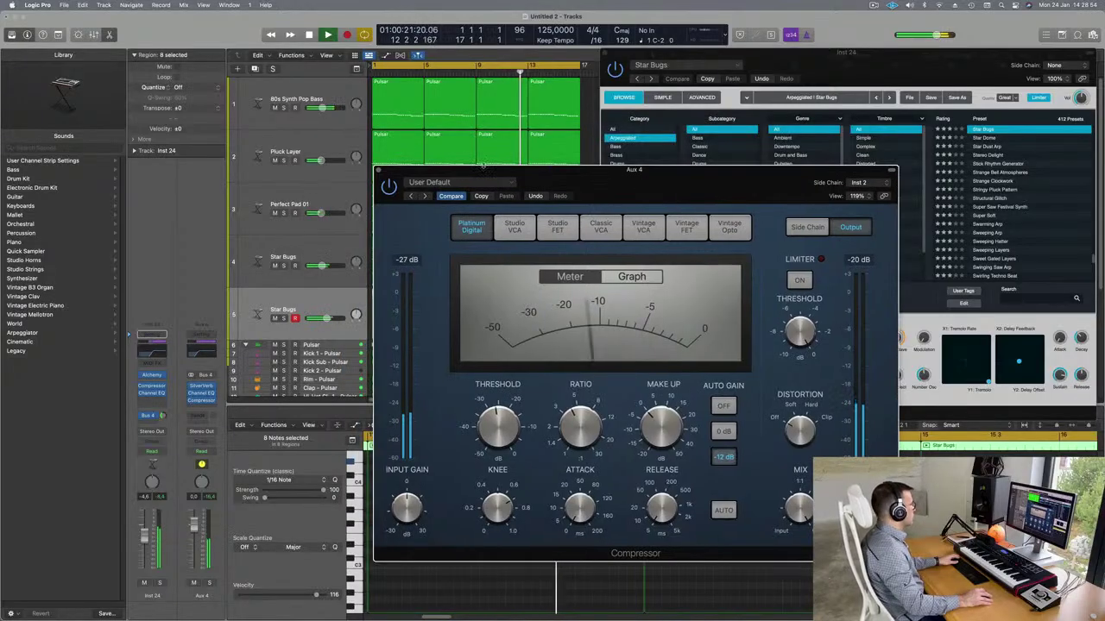
click(379, 171)
drag(806, 52, 582, 163)
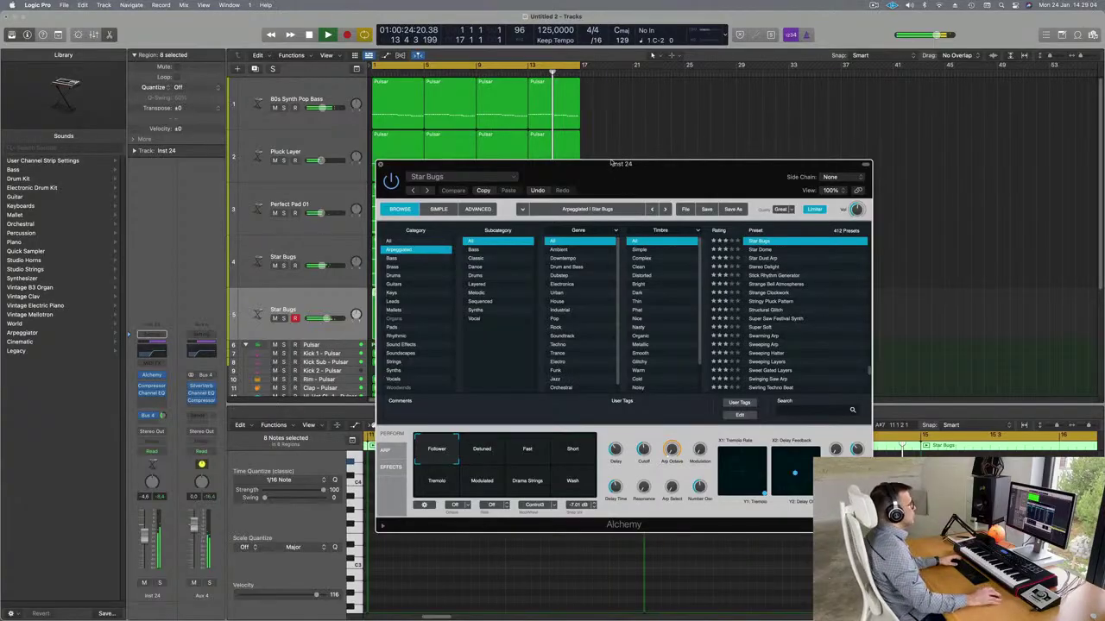
drag(634, 166, 921, 128)
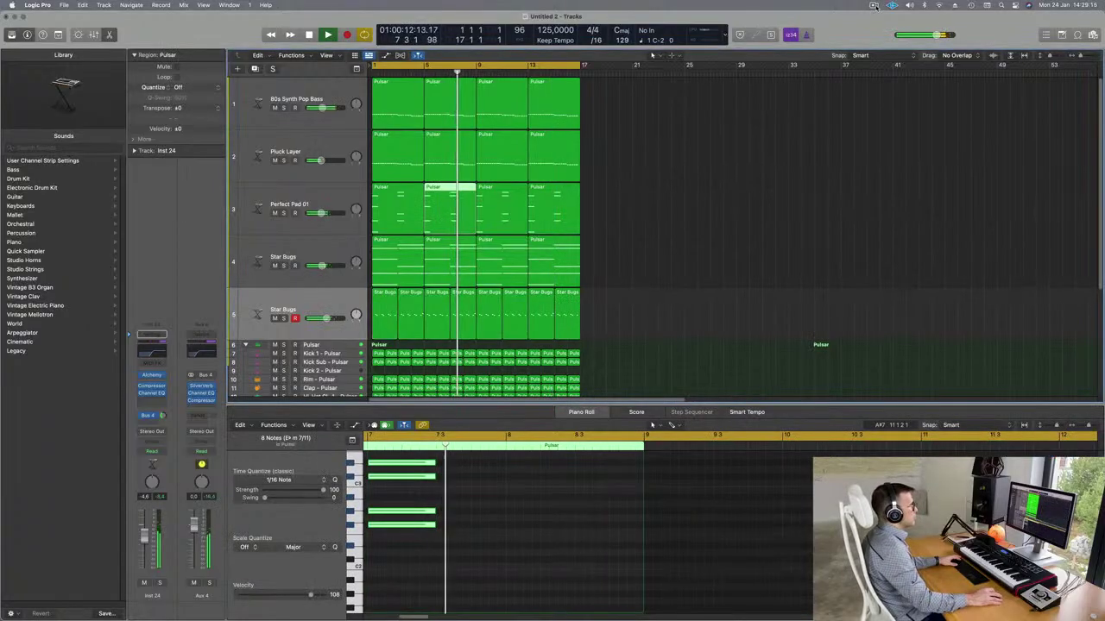
click(874, 4)
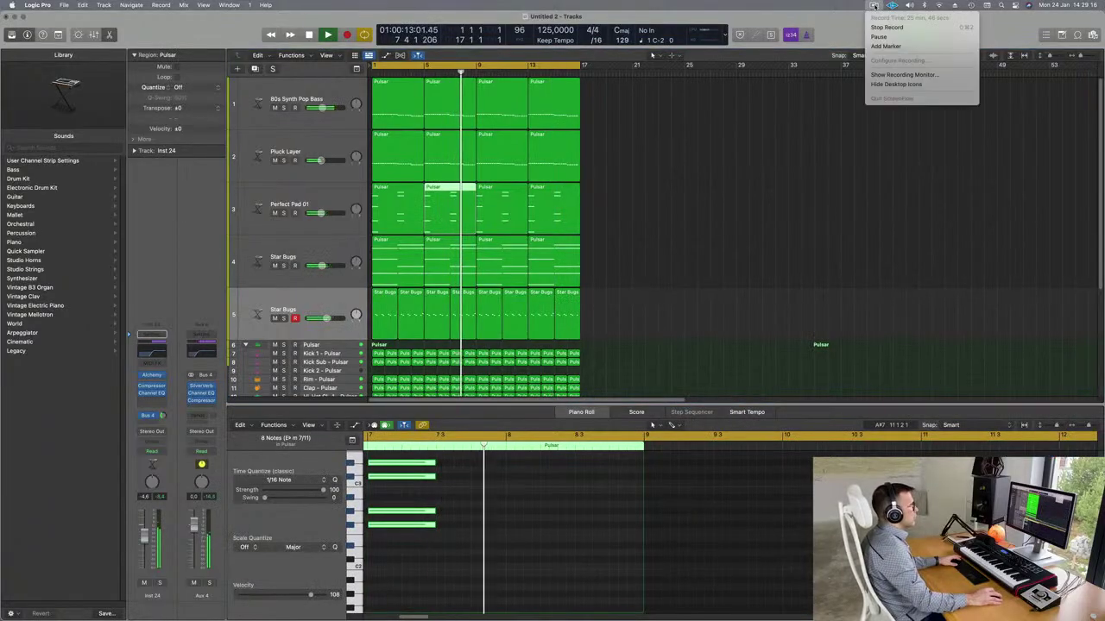
Step: Replay the song from the beginning and lower the second Star Bugs track's volume to -6.4 dB
click(671, 185)
key(space)
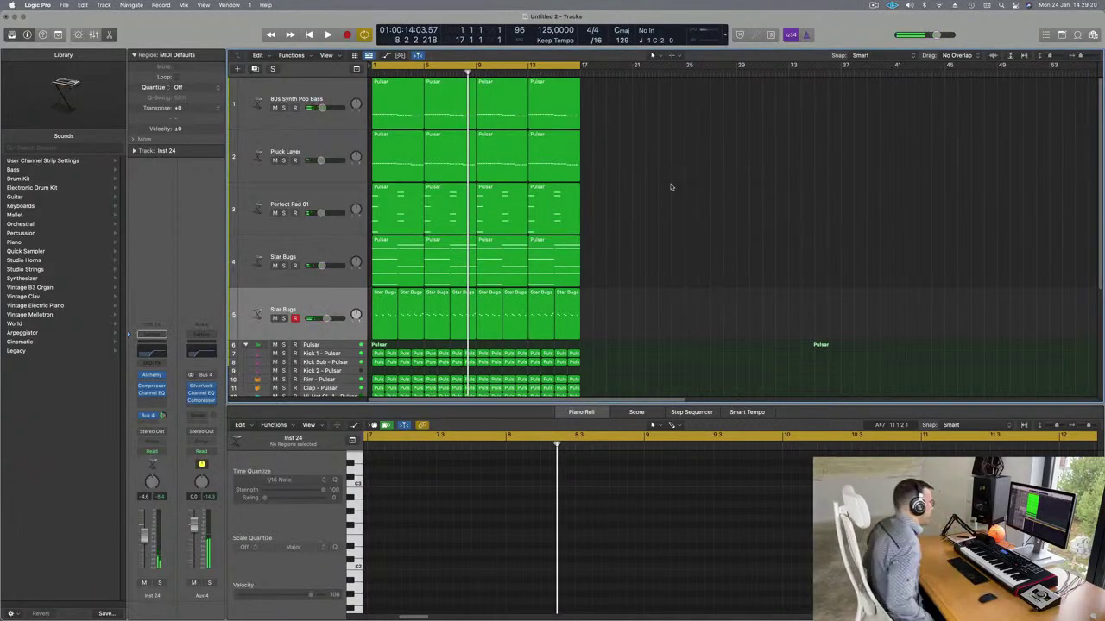
key(Return)
key(space)
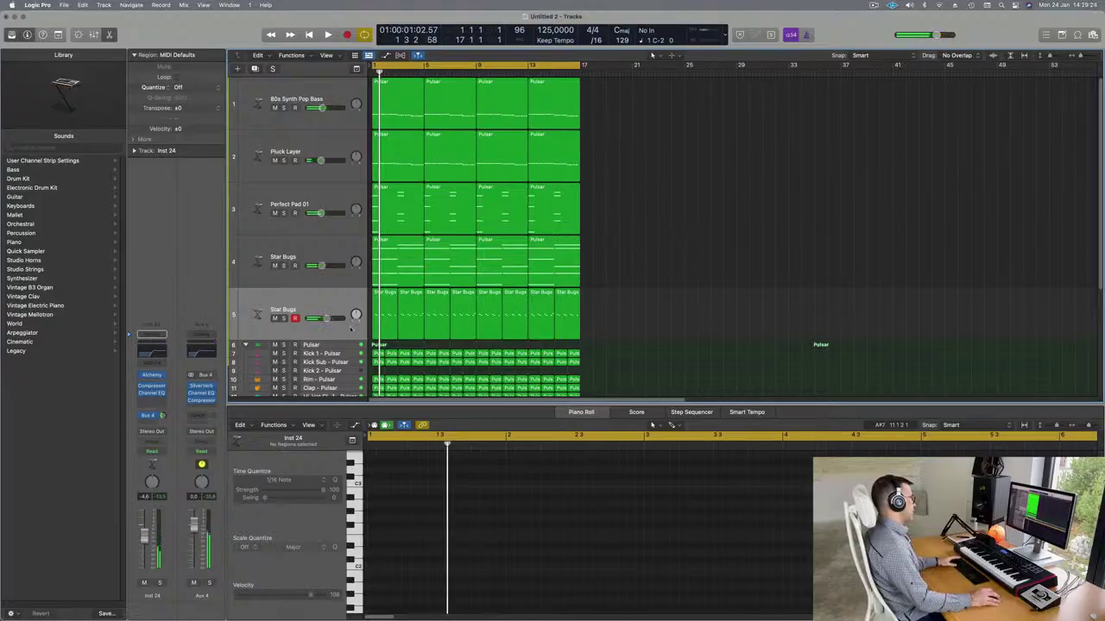
click(324, 302)
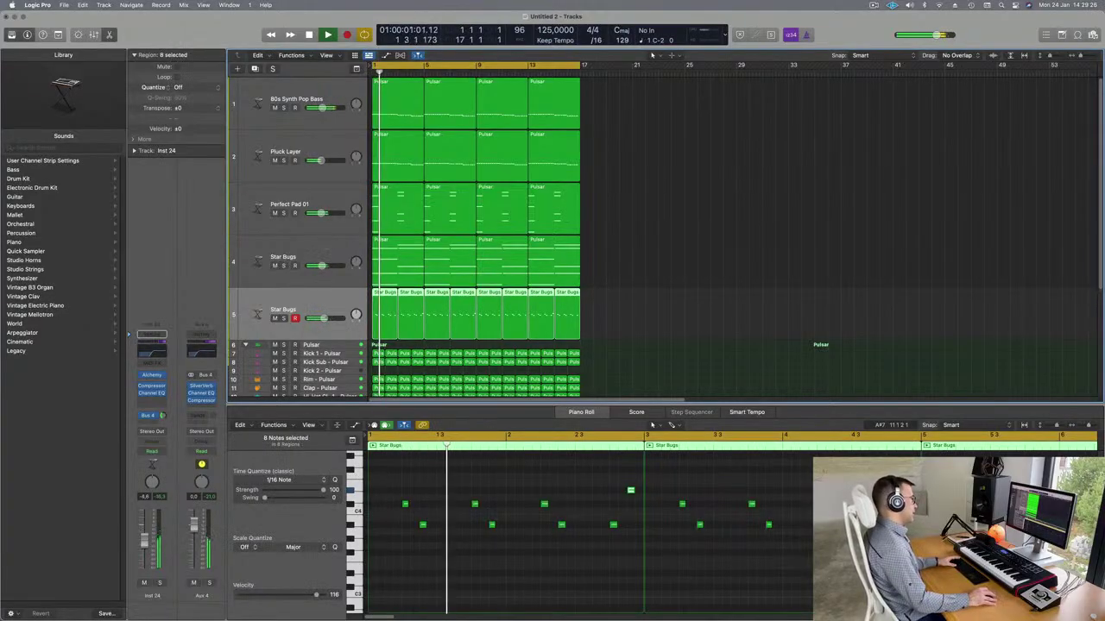
Step: Show the secondary time ruler above the tracks
key(space)
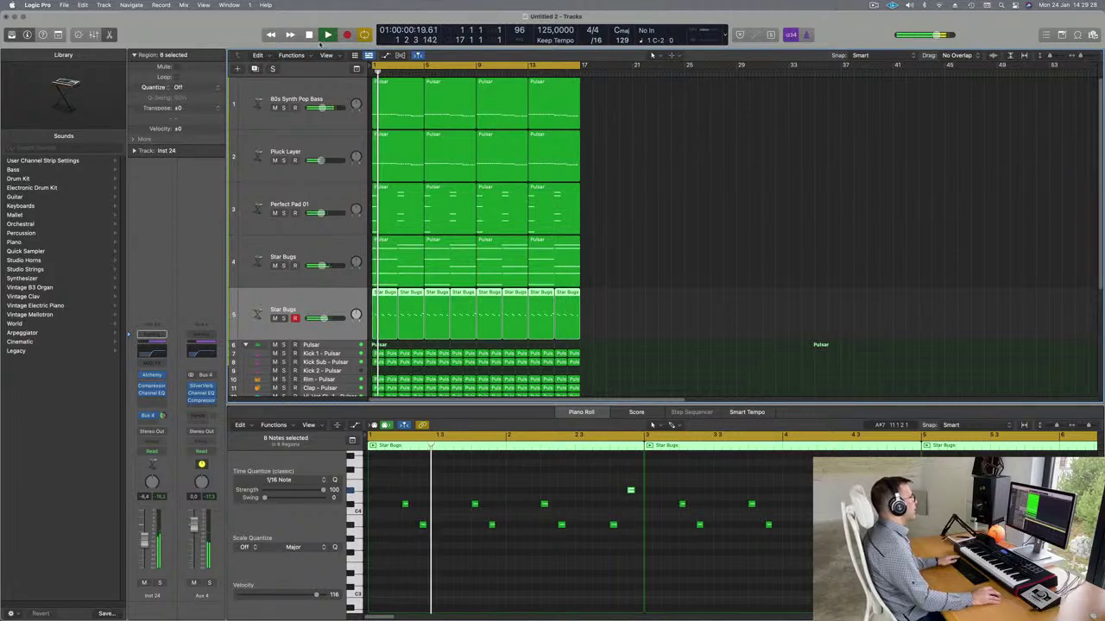
click(336, 56)
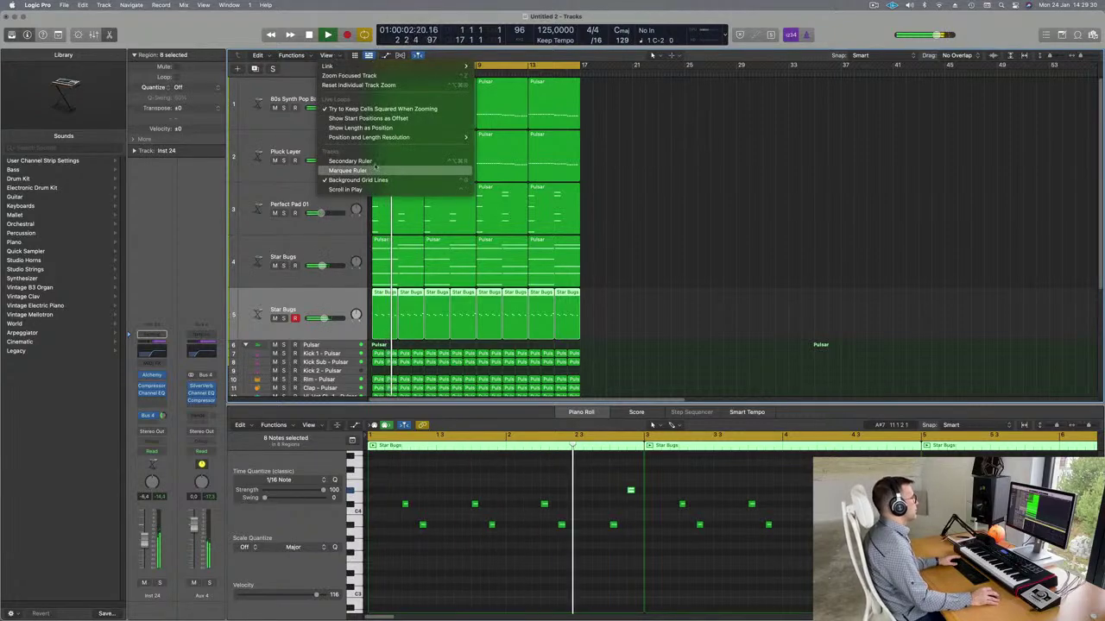
click(362, 162)
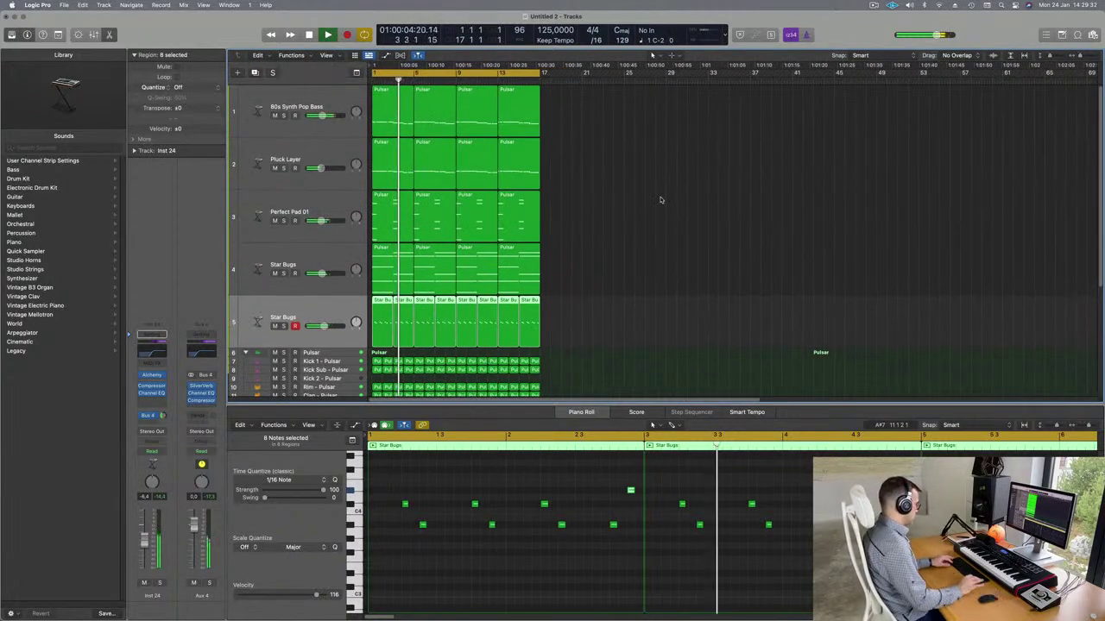
Step: Repeat all regions on every track three times so that the arrangement runs to bar 65
key(super+a)
key(super+r)
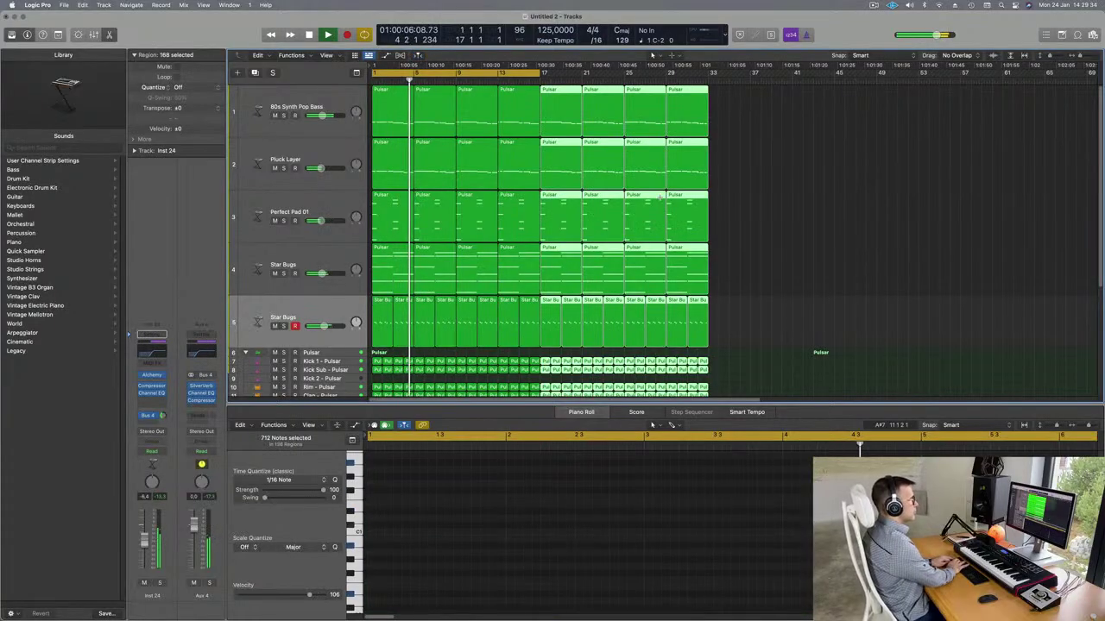
key(super+r)
key(super+r)
key(super+Left)
key(super+Left)
key(super+Left)
key(super+Left)
key(super+Left)
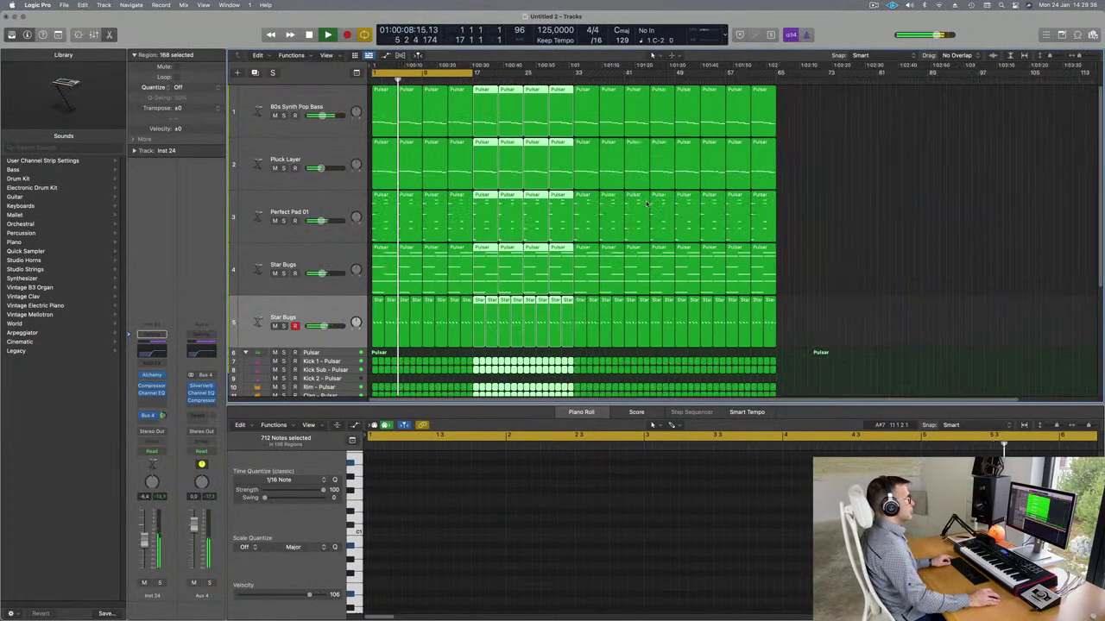
click(883, 224)
key(super+Right)
key(super+Right)
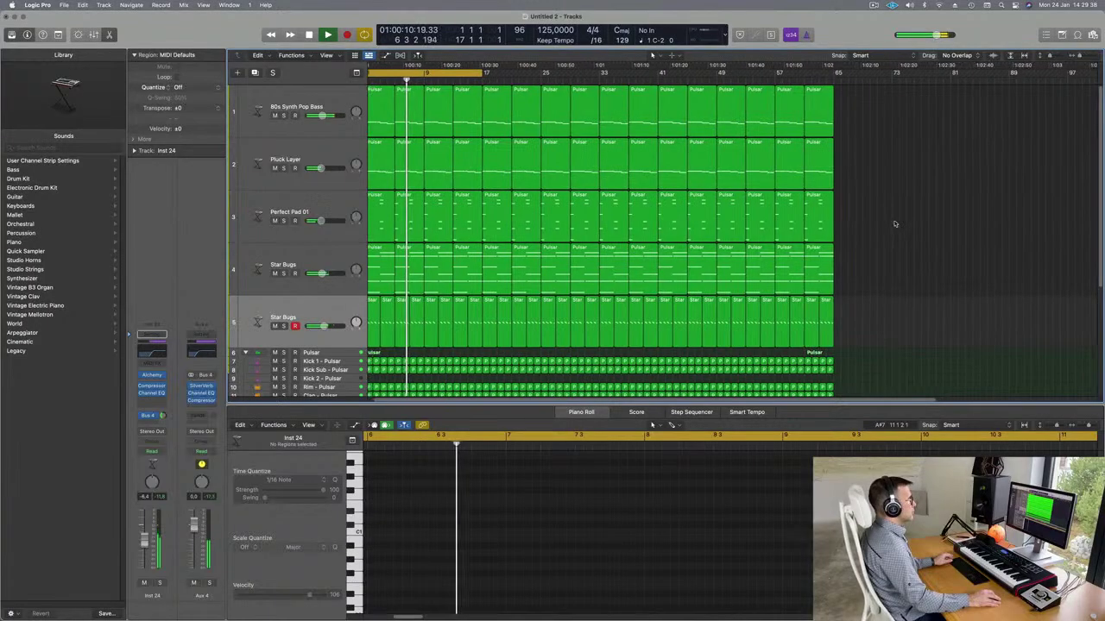
key(super+Left)
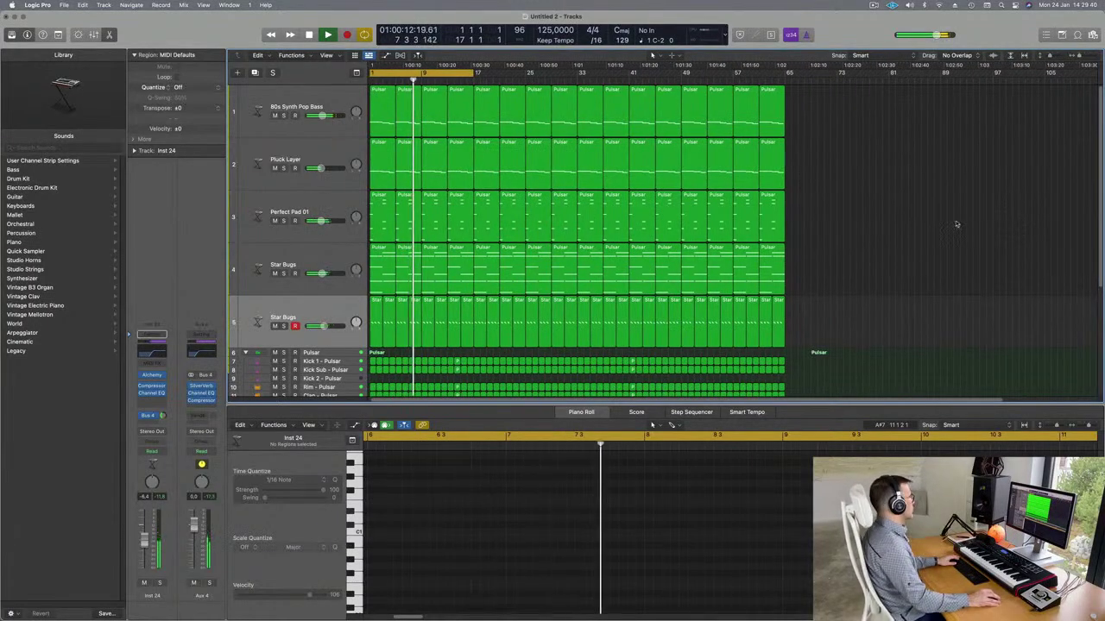
Step: Delete the regions on both Star Bugs tracks between bars 1 and 17
key(Return)
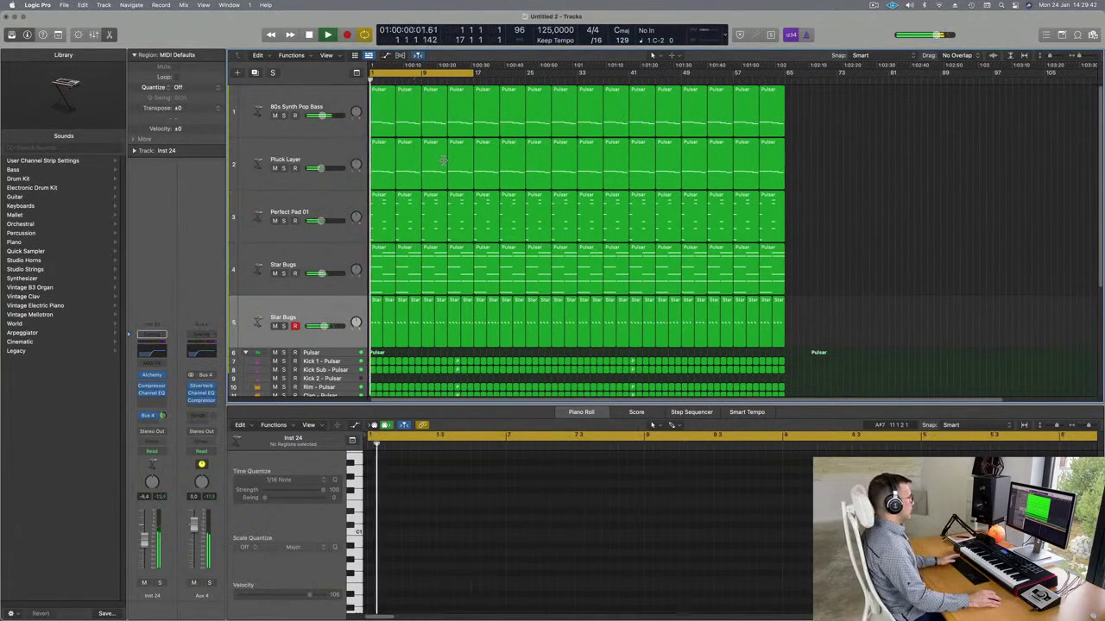
scroll(436, 181, down, 2)
scroll(406, 221, up, 1)
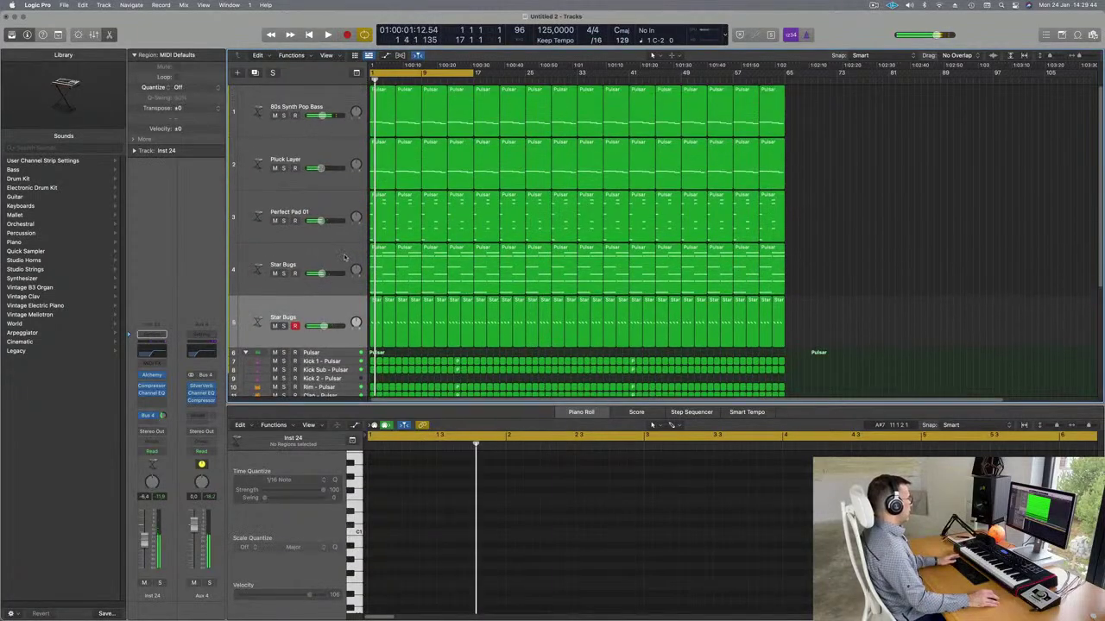
click(304, 269)
key(Return)
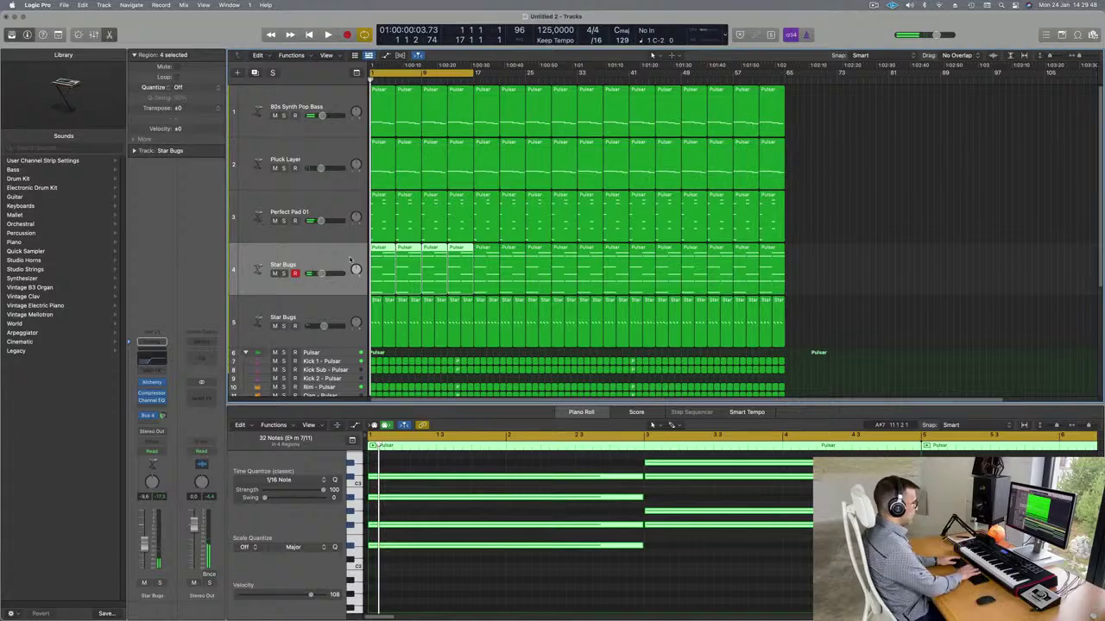
key(Delete)
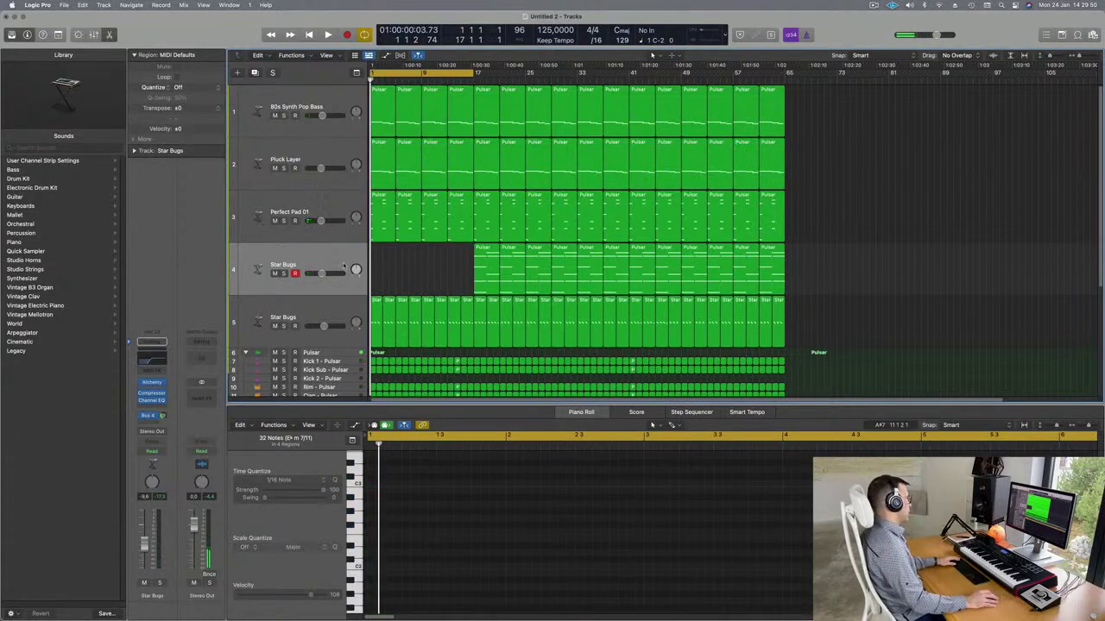
key(space)
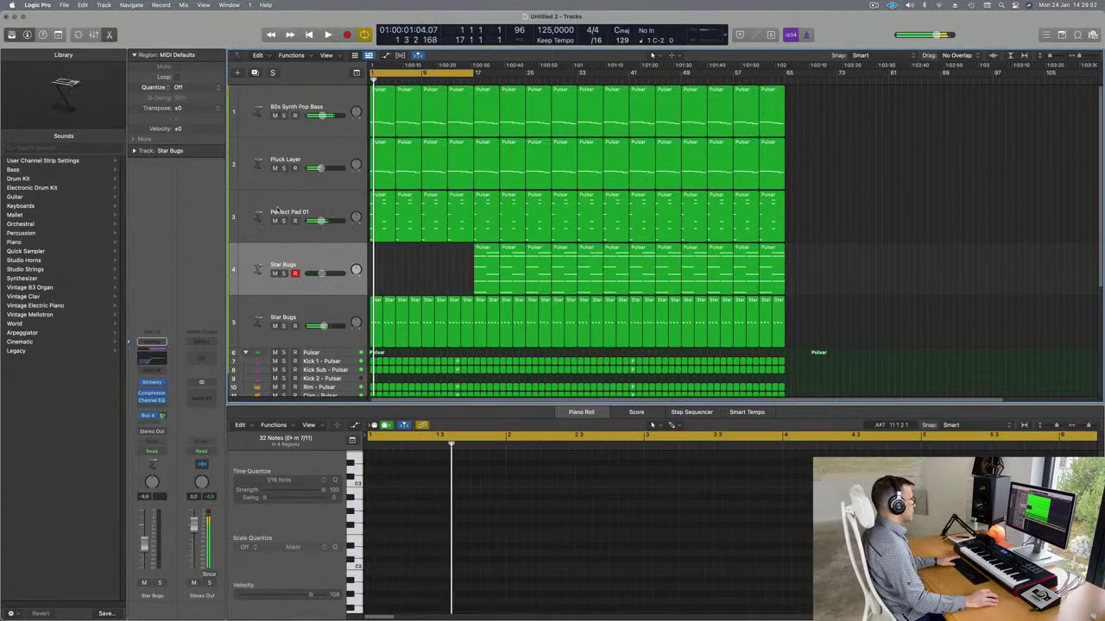
drag(378, 288, 464, 312)
key(Delete)
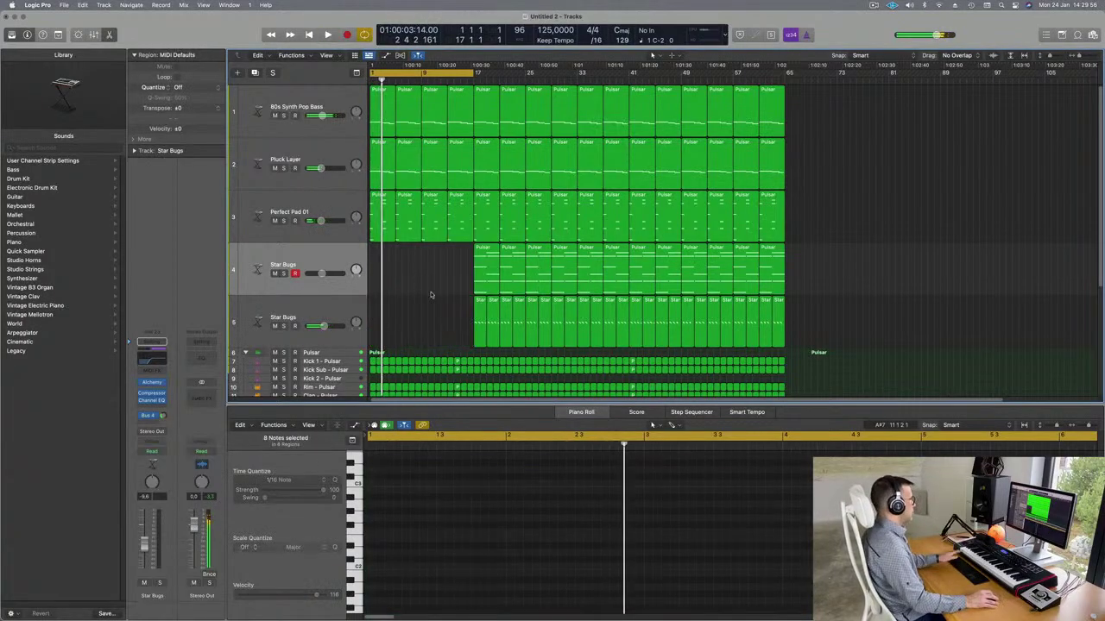
Step: Delete the Pluck Layer's four regions between bars 1 and 17 while the track is muted, and unmute the track
click(315, 151)
click(275, 169)
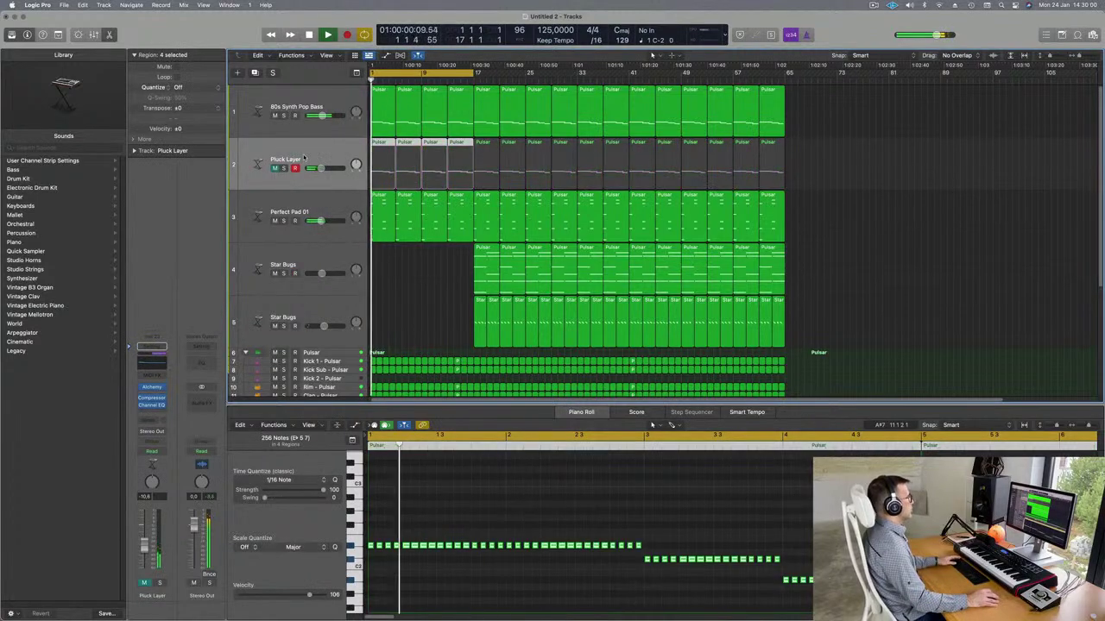
click(401, 270)
key(space)
click(385, 150)
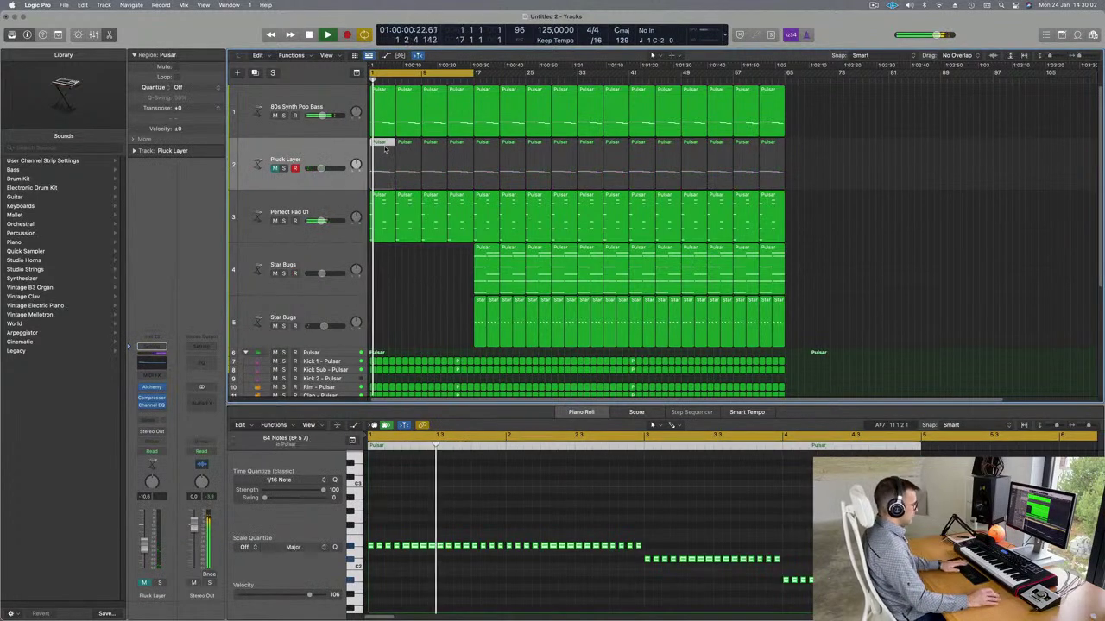
key(Delete)
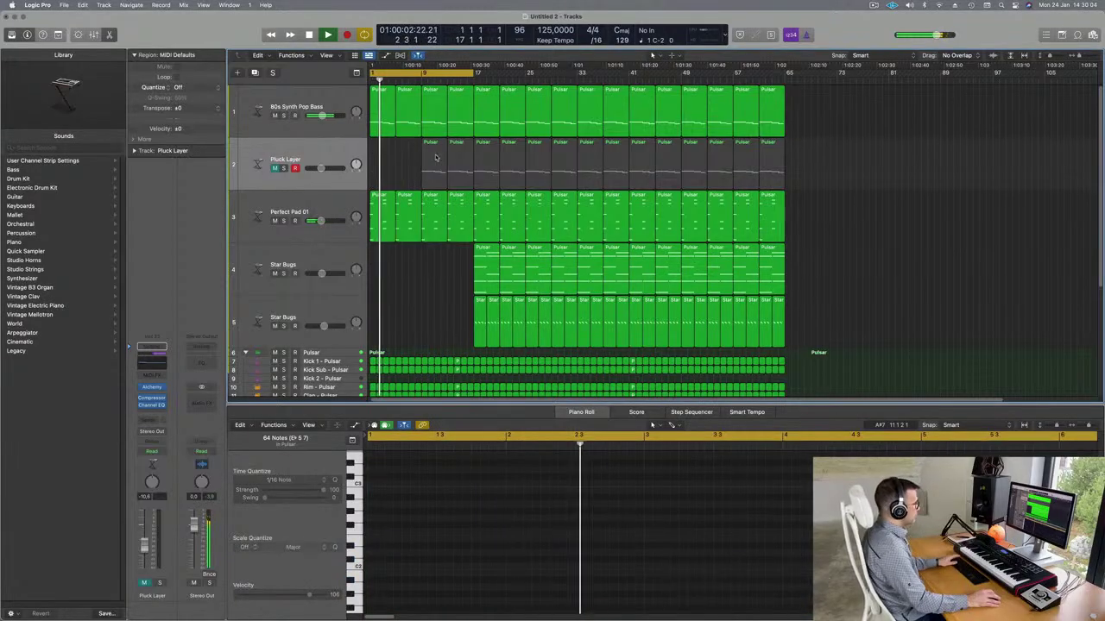
click(429, 149)
key(Delete)
click(457, 151)
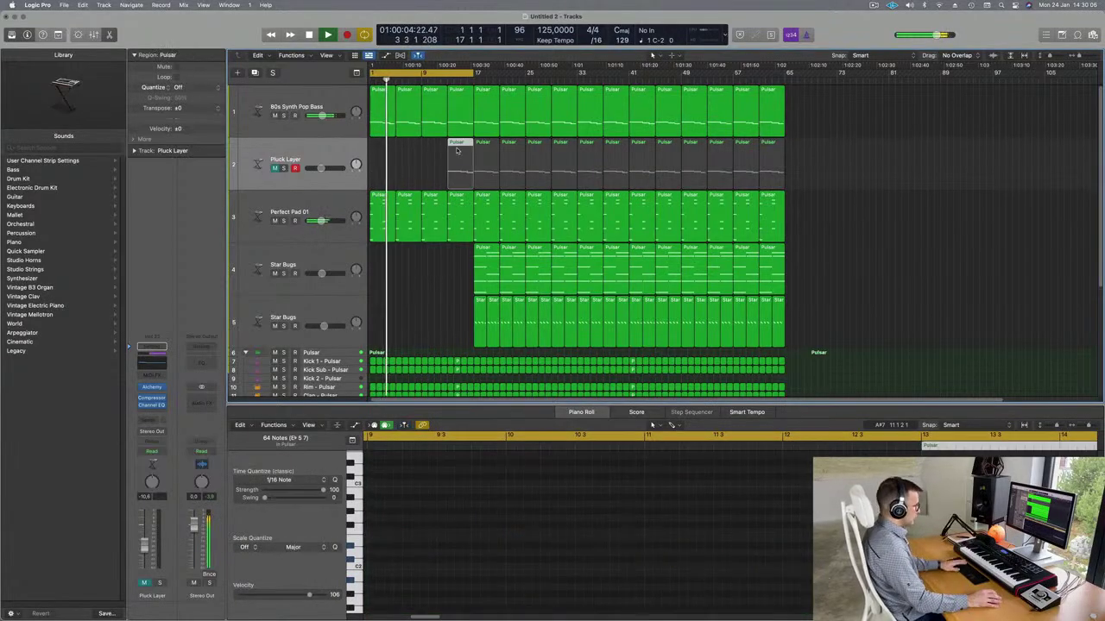
key(Delete)
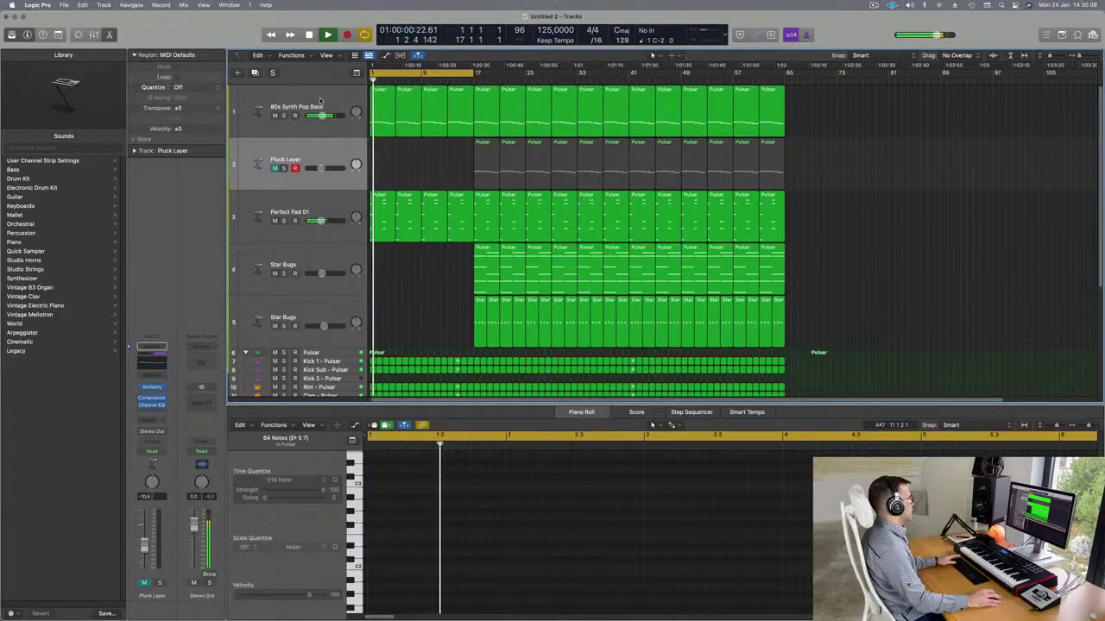
click(319, 100)
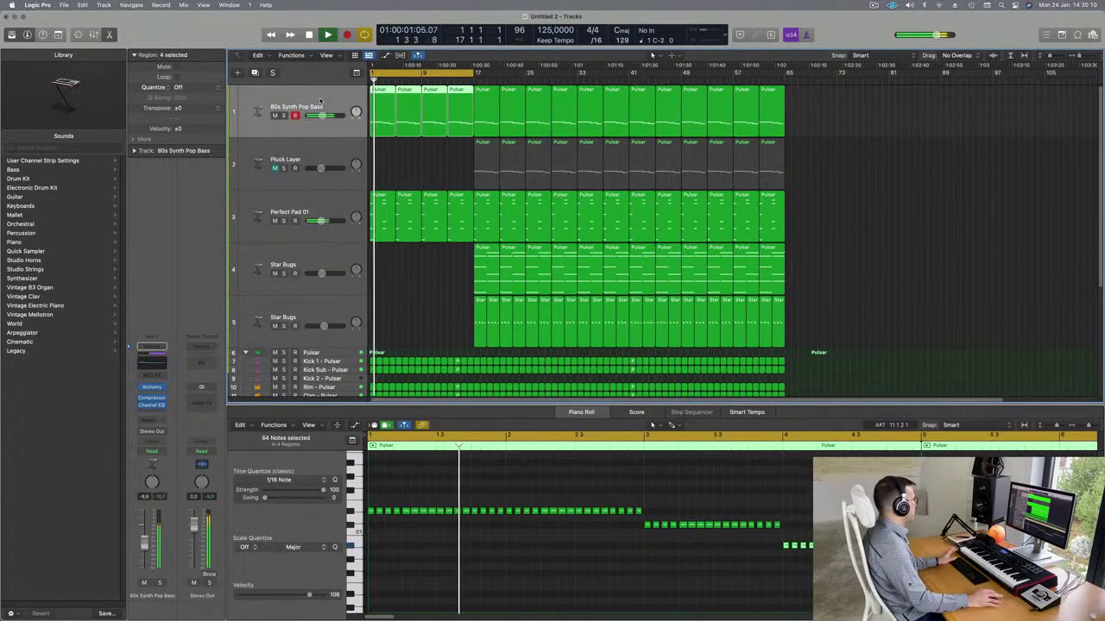
click(274, 167)
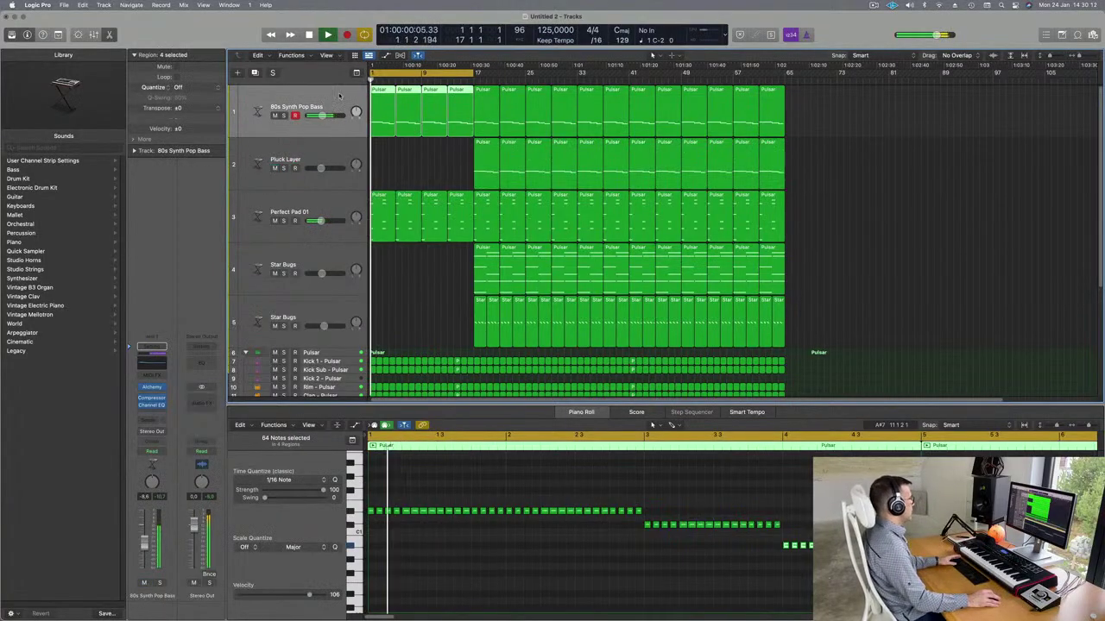
Step: Set the 80s Synth Pop Bass track's automation mode to Touch and record a movement of Alchemy's Cutoff during playback
click(151, 451)
click(153, 462)
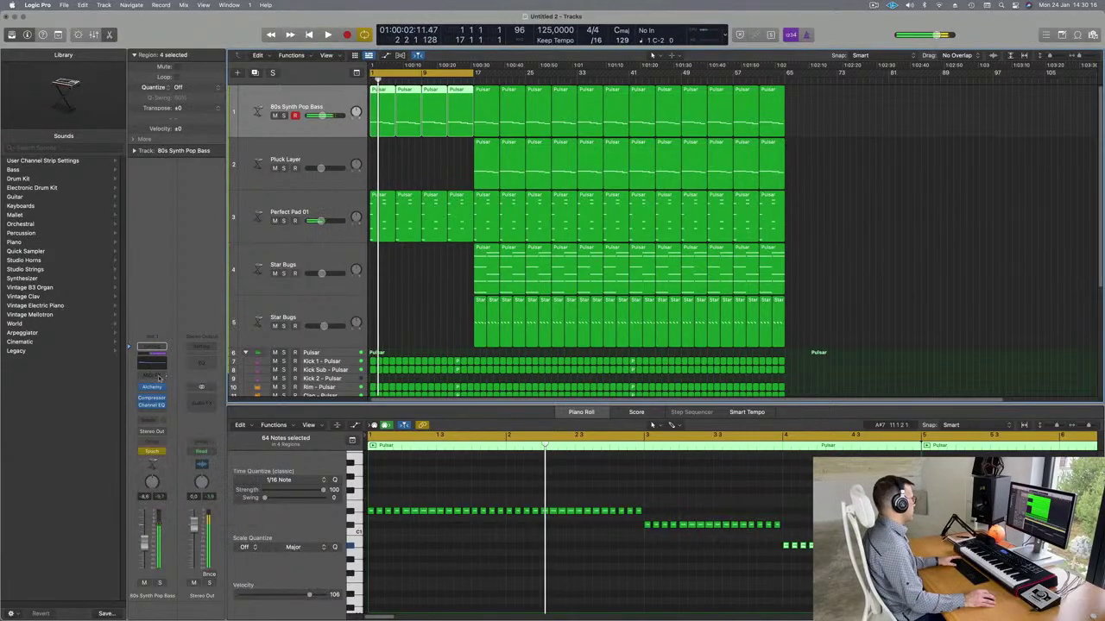
click(152, 388)
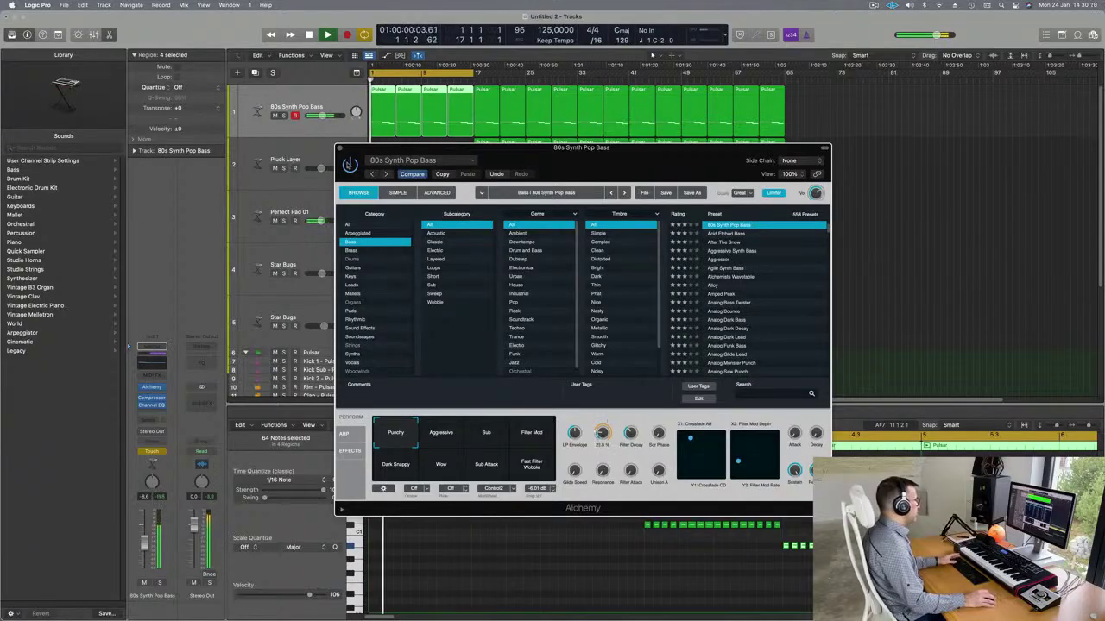
click(340, 149)
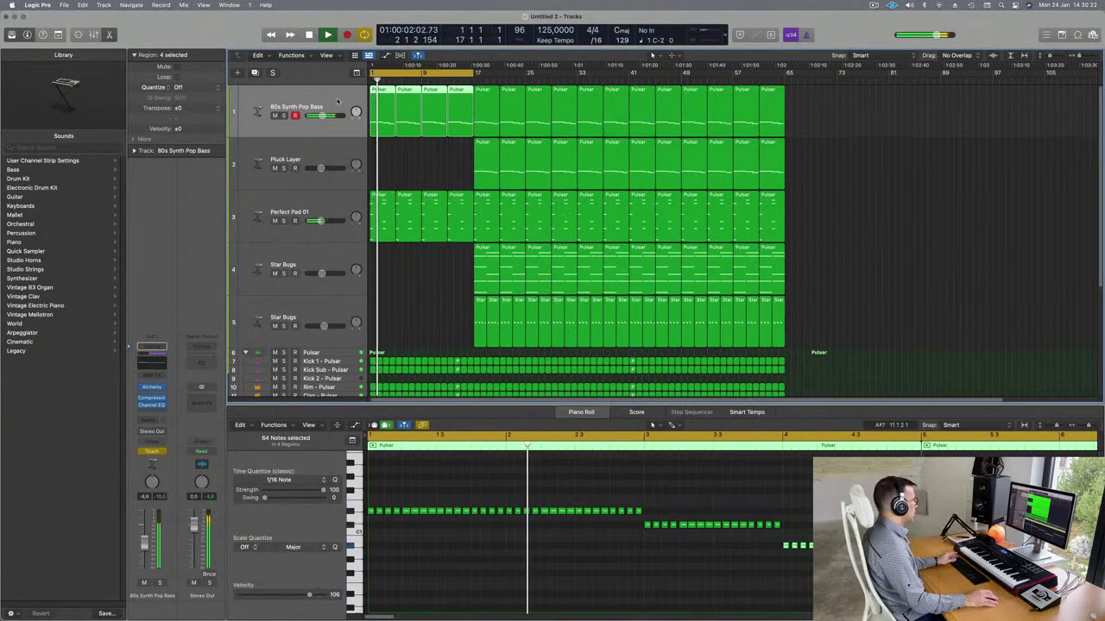
Step: Display the track automation, set the 80s Synth Pop Bass to Read mode and show its Alchemy Cutoff curve
key(a)
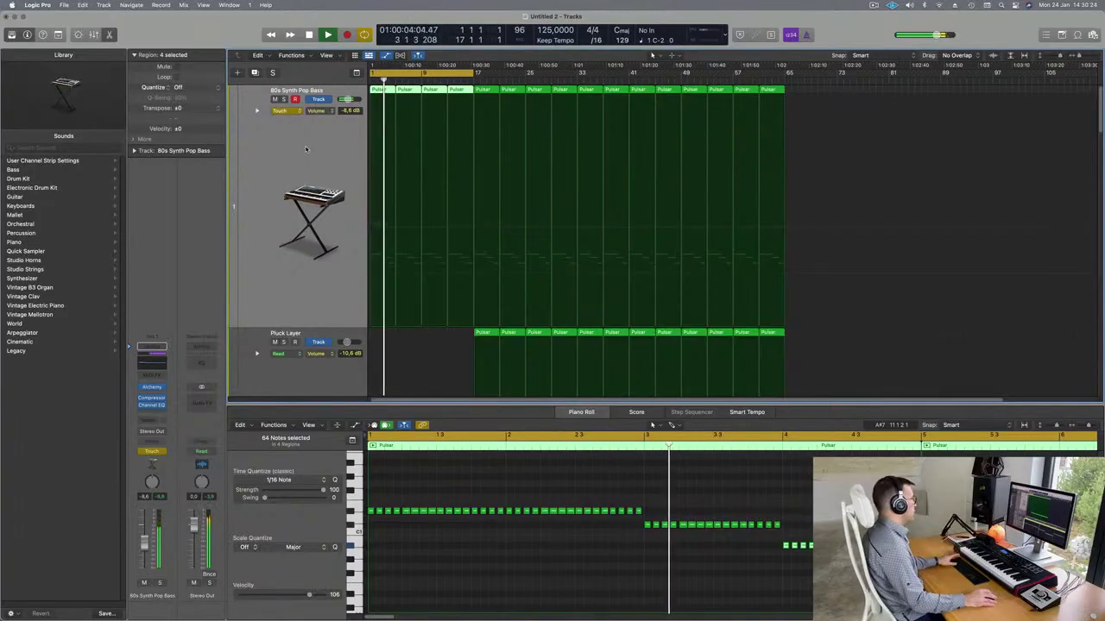
click(297, 111)
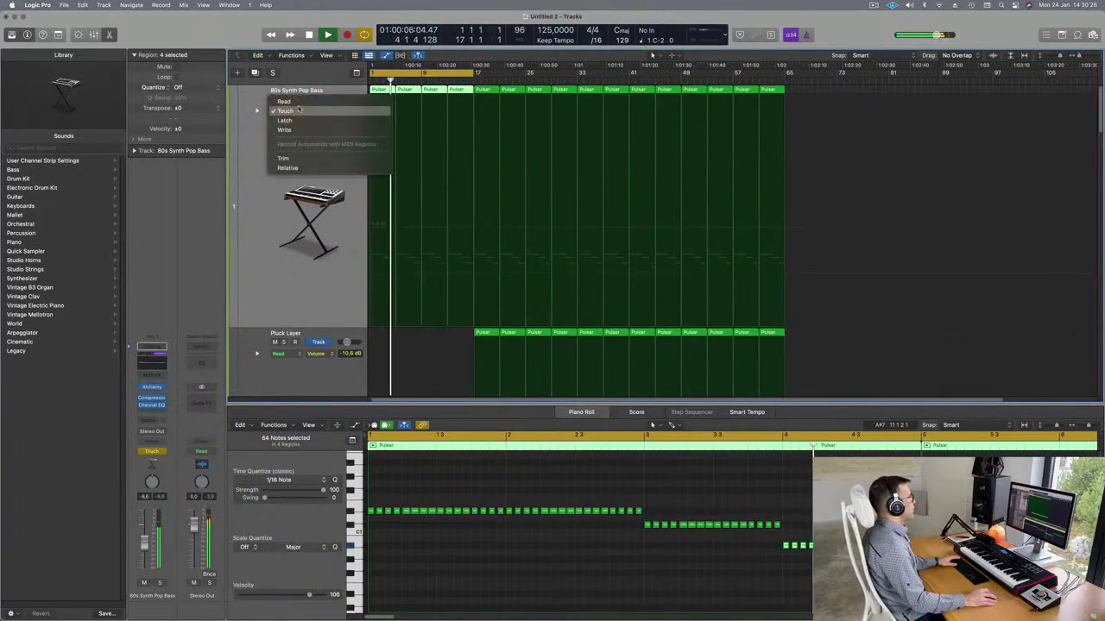
click(298, 102)
click(319, 111)
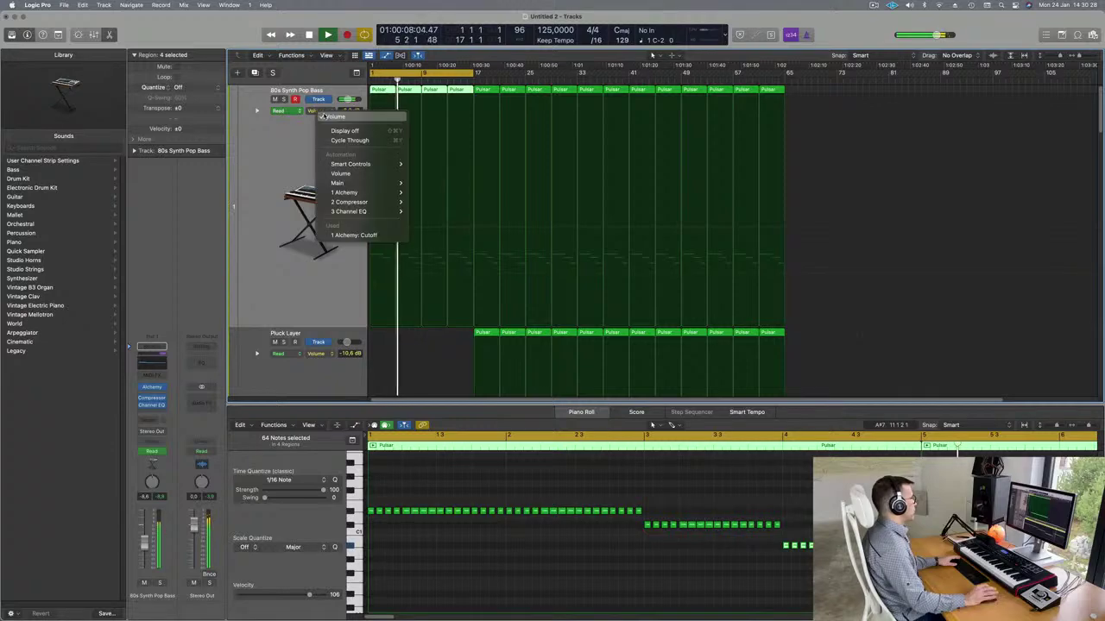
click(359, 236)
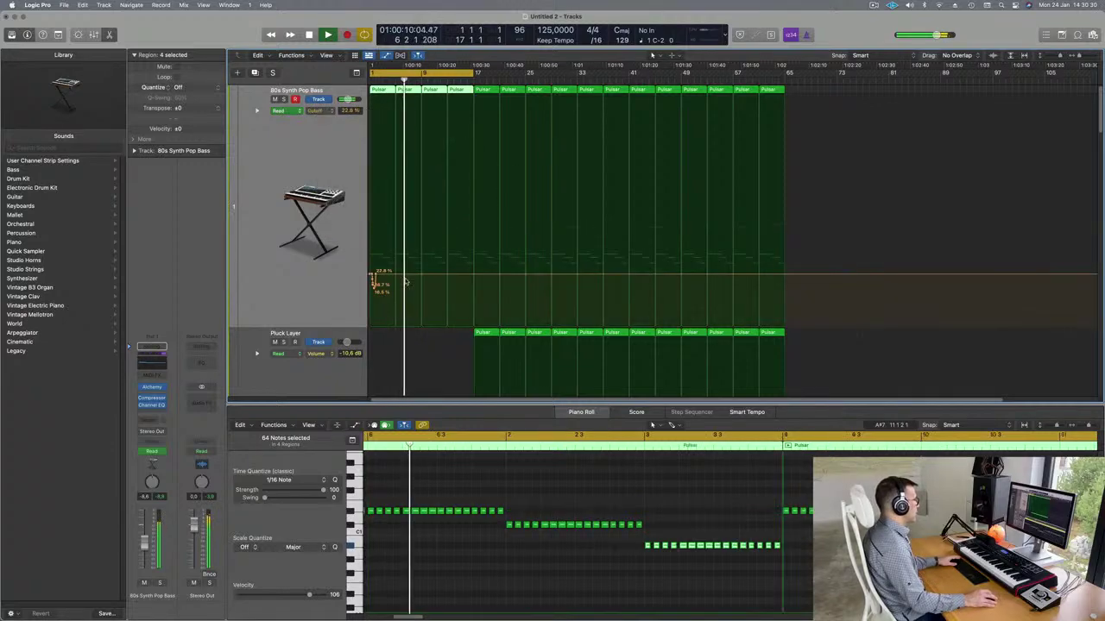
Step: Reshape the bass track's Cutoff automation into a ramp rising from bar 1 to about 25.4% just before bar 9
click(374, 280)
drag(373, 277, 423, 267)
key(Return)
click(422, 275)
key(space)
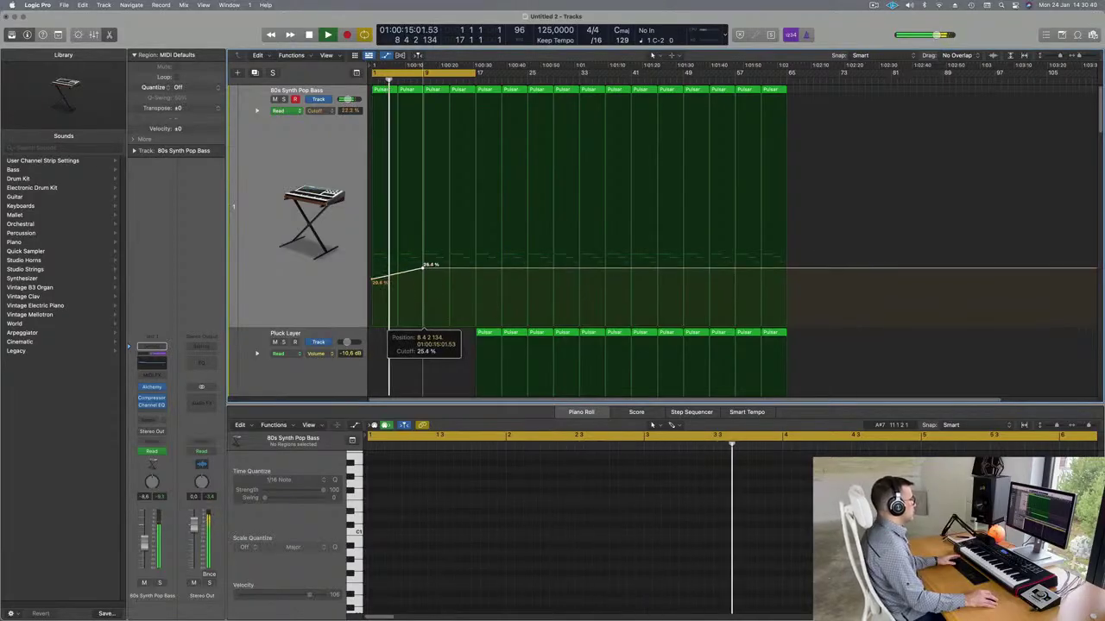
key(Return)
Step: Lower the Perfect Pad 01 track's volume to -14.2 dB
scroll(307, 251, down, 6)
click(307, 251)
scroll(307, 251, down, 4)
key(space)
scroll(312, 347, up, 4)
click(312, 347)
key(space)
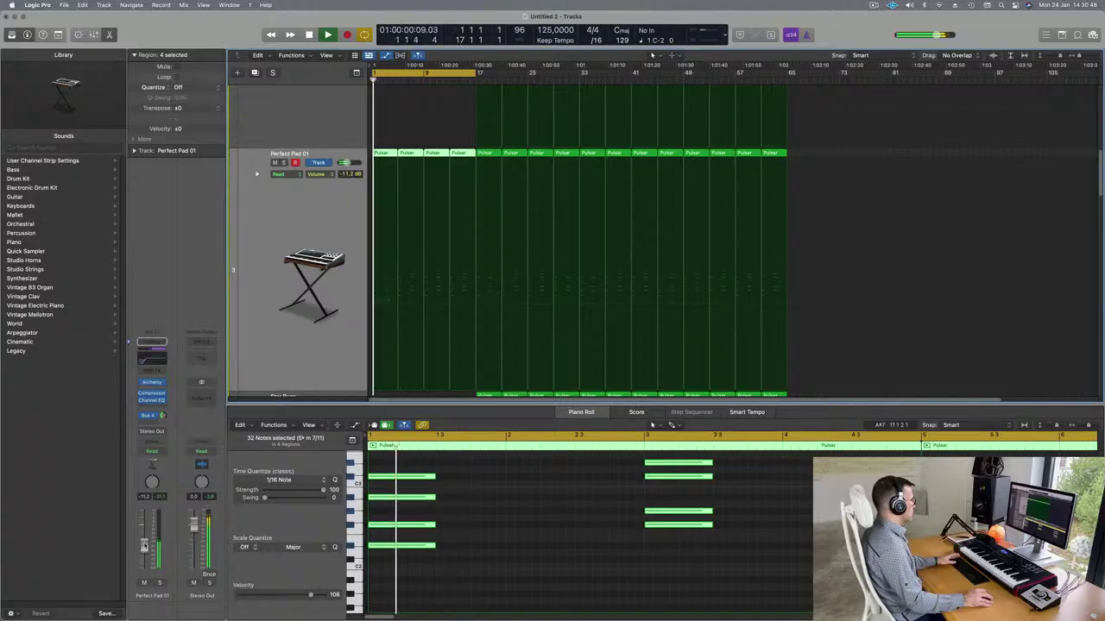
drag(144, 553, 144, 553)
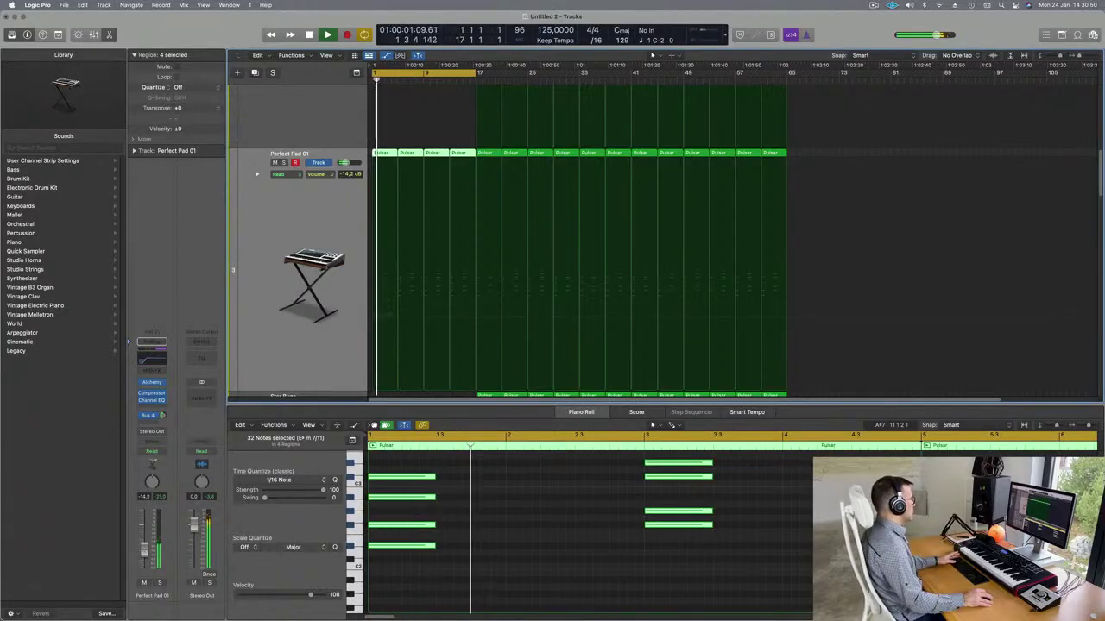
Step: Delete the four-note chord at bar 3 from the first Perfect Pad 01 region and play the change back
scroll(321, 259, down, 3)
key(Return)
scroll(321, 259, up, 2)
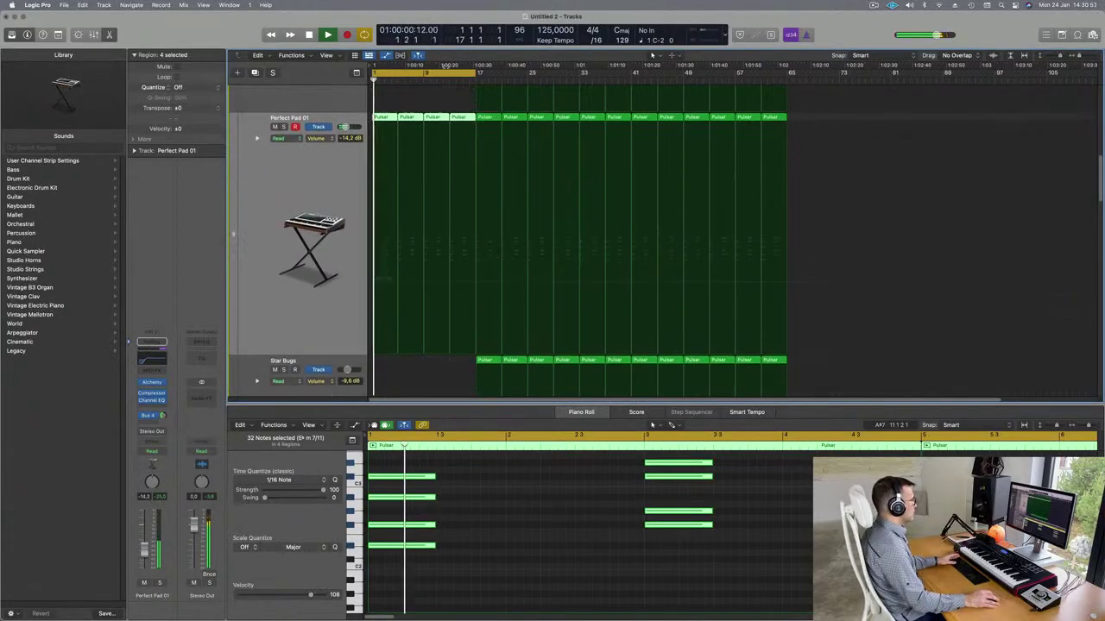
click(388, 117)
key(space)
scroll(693, 592, down, 2)
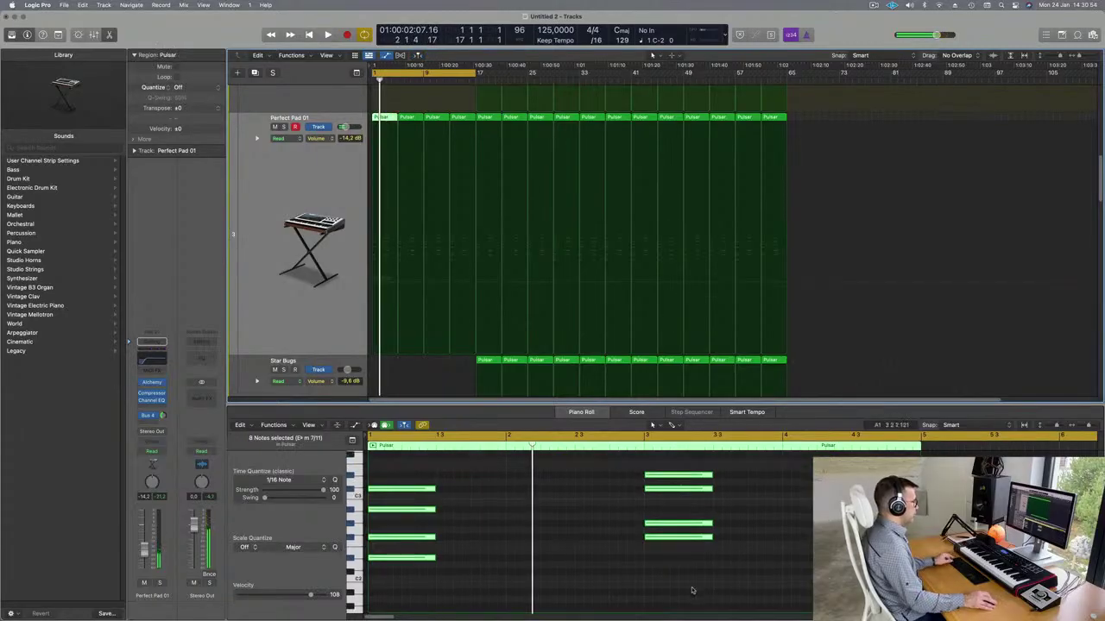
scroll(631, 571, left, 2)
drag(596, 485, 672, 572)
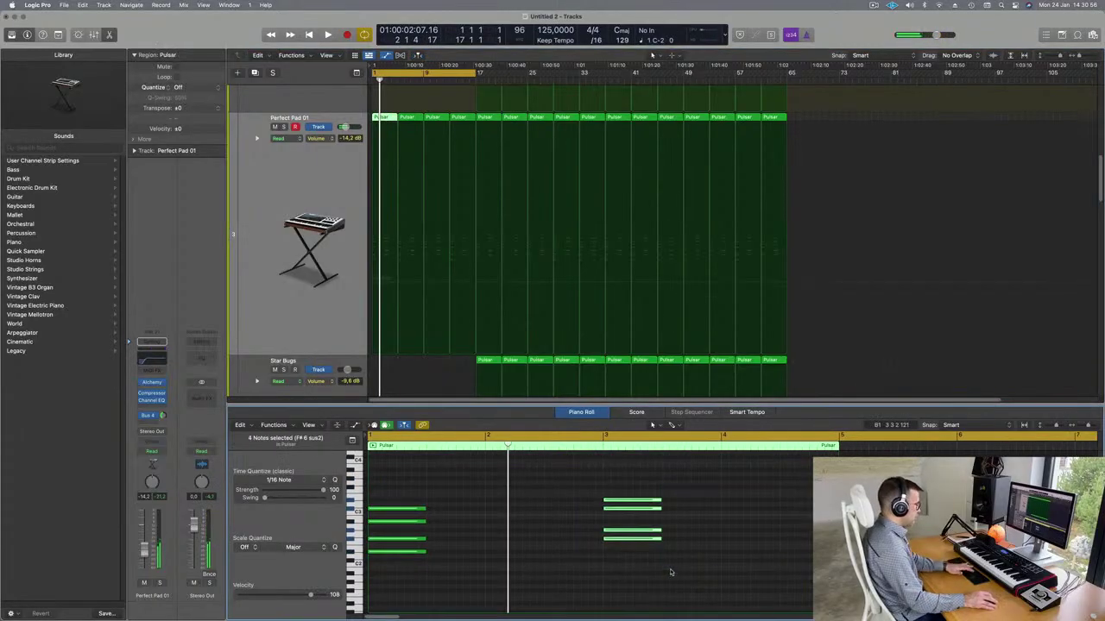
key(Delete)
scroll(557, 509, down, 5)
key(space)
scroll(426, 260, up, 1)
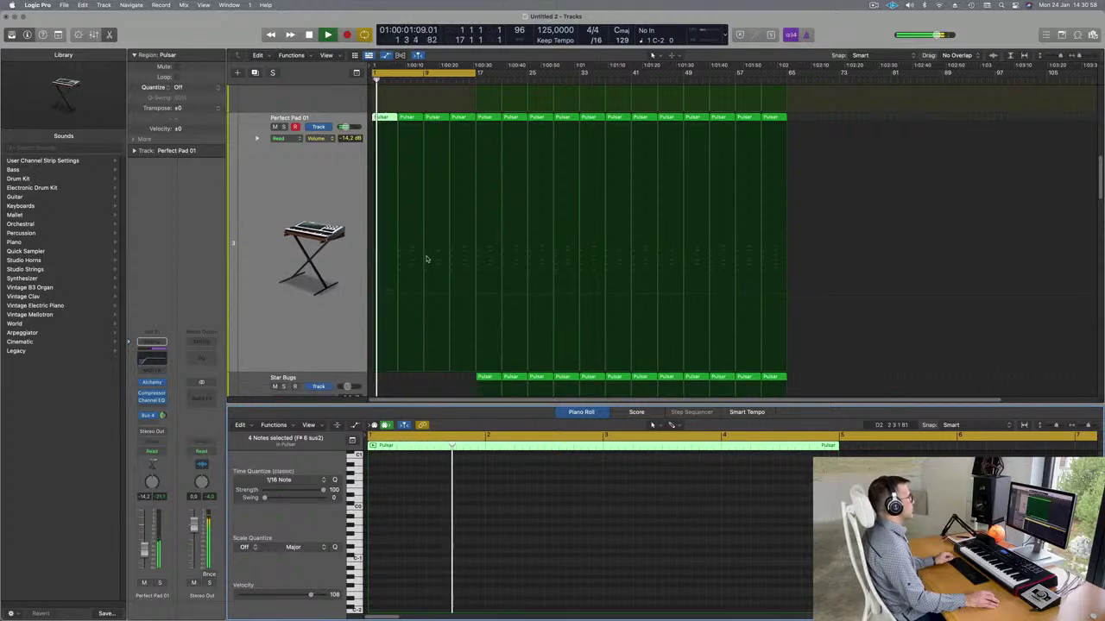
Step: Remove the second kick layer's regions (track 8, Kick S...) from bars 1 to 16 of the Pulsar drum kit
scroll(427, 259, down, 4)
scroll(425, 258, down, 3)
key(space)
key(space)
scroll(427, 255, down, 2)
scroll(427, 255, down, 4)
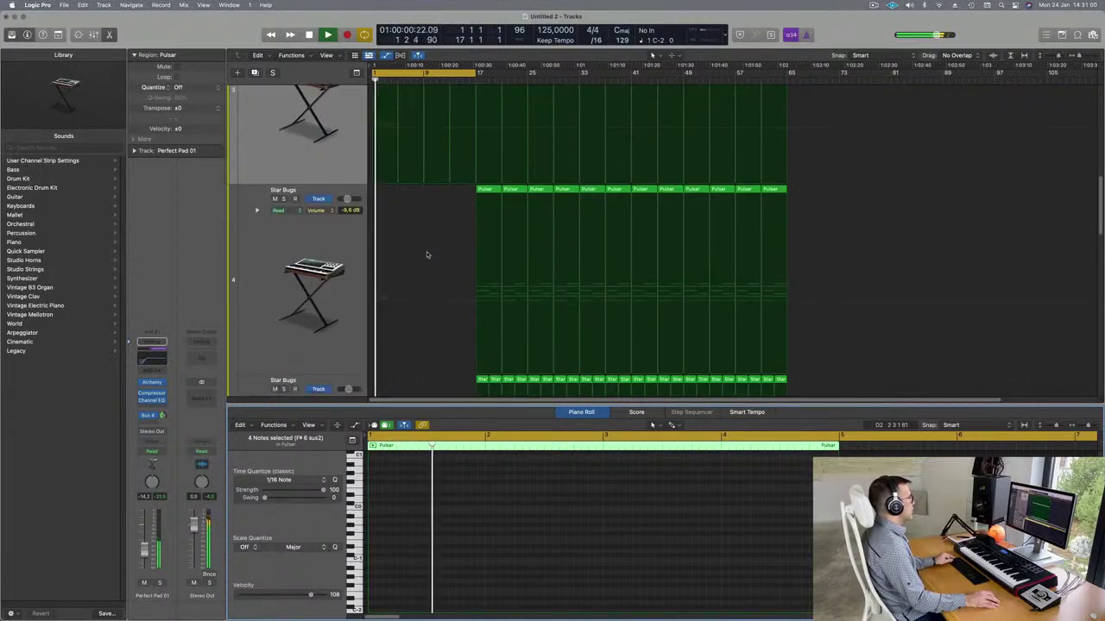
scroll(426, 255, down, 4)
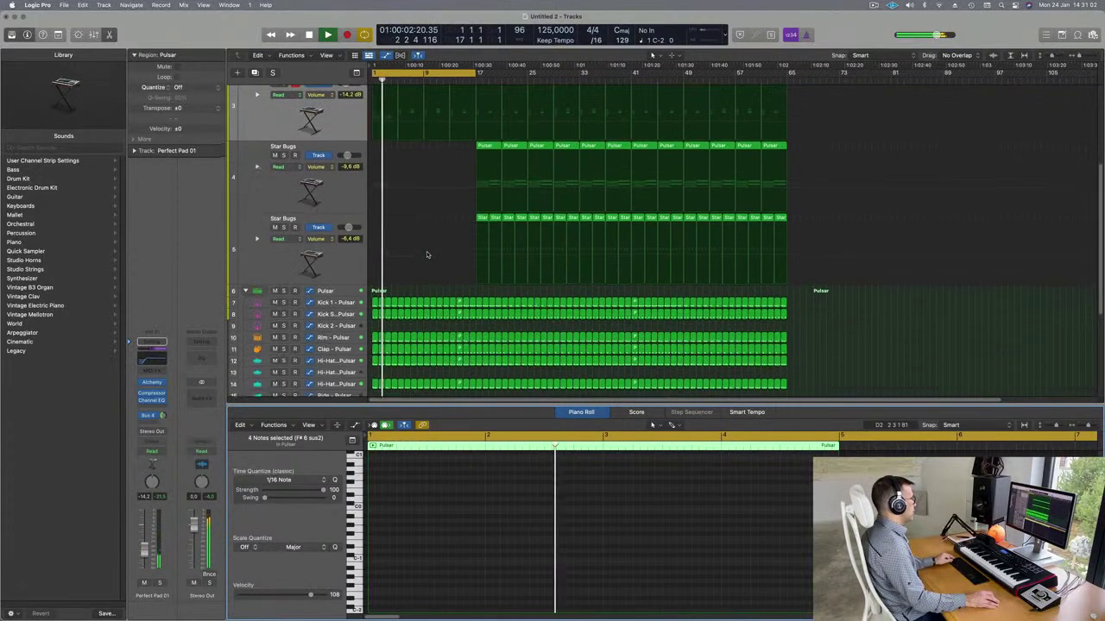
click(454, 301)
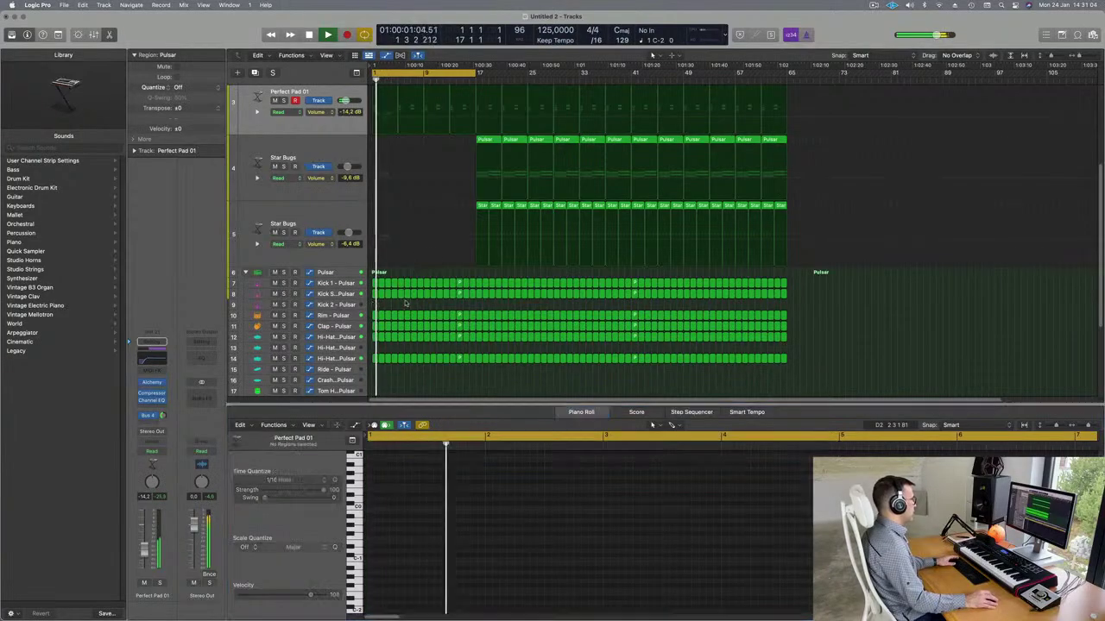
click(444, 294)
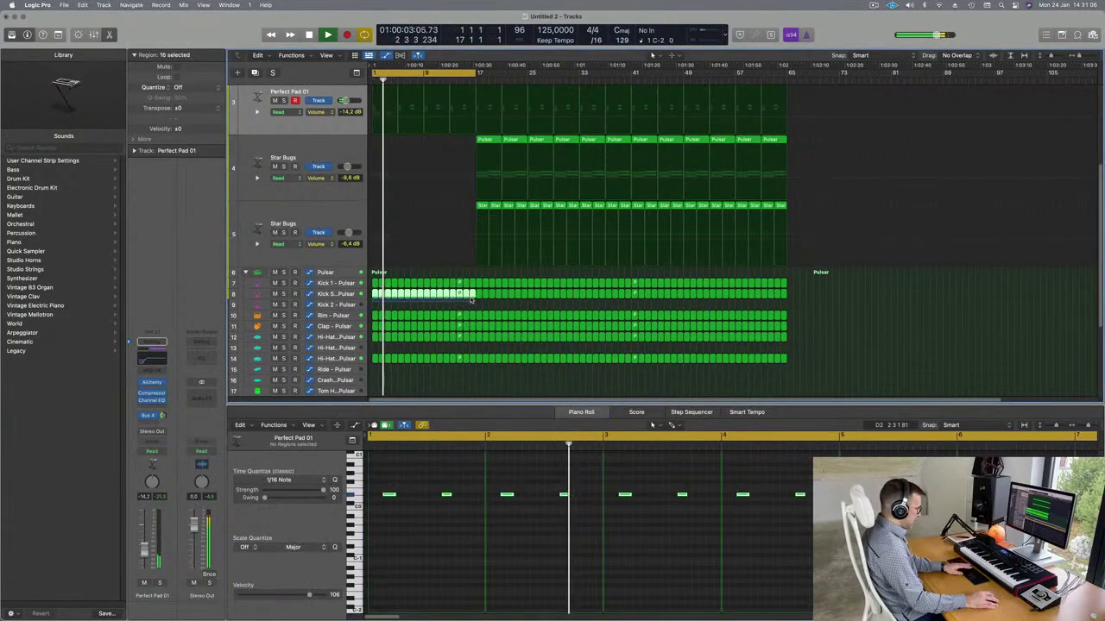
key(Delete)
Step: Remove the Rim and Clap regions from the first 16 bars and listen to the thinned-out drums
scroll(397, 285, down, 3)
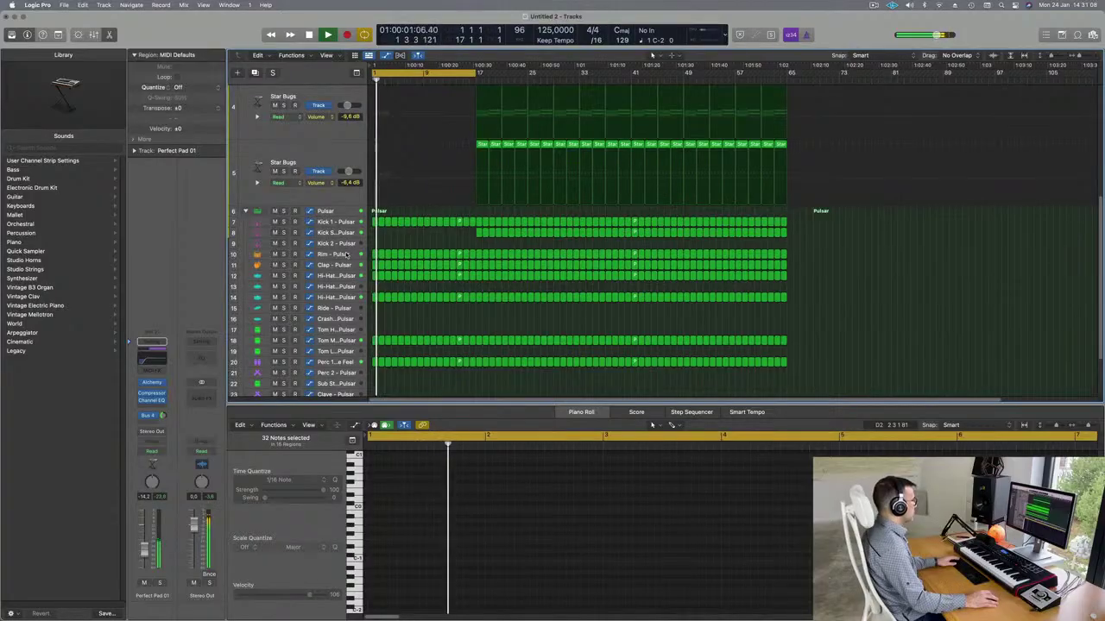
scroll(346, 255, down, 1)
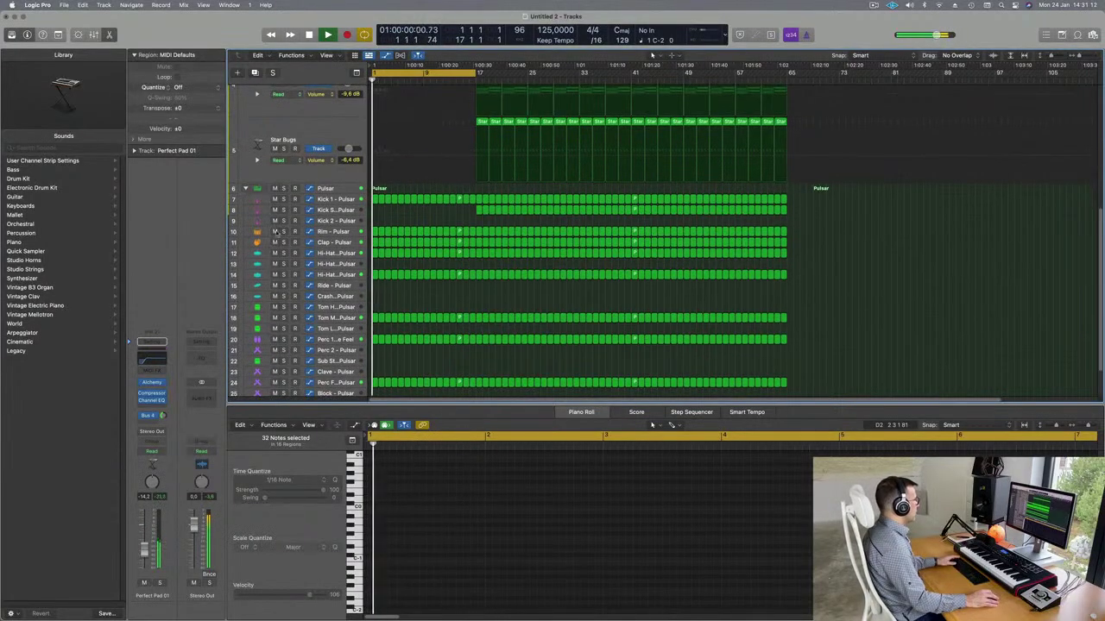
click(375, 231)
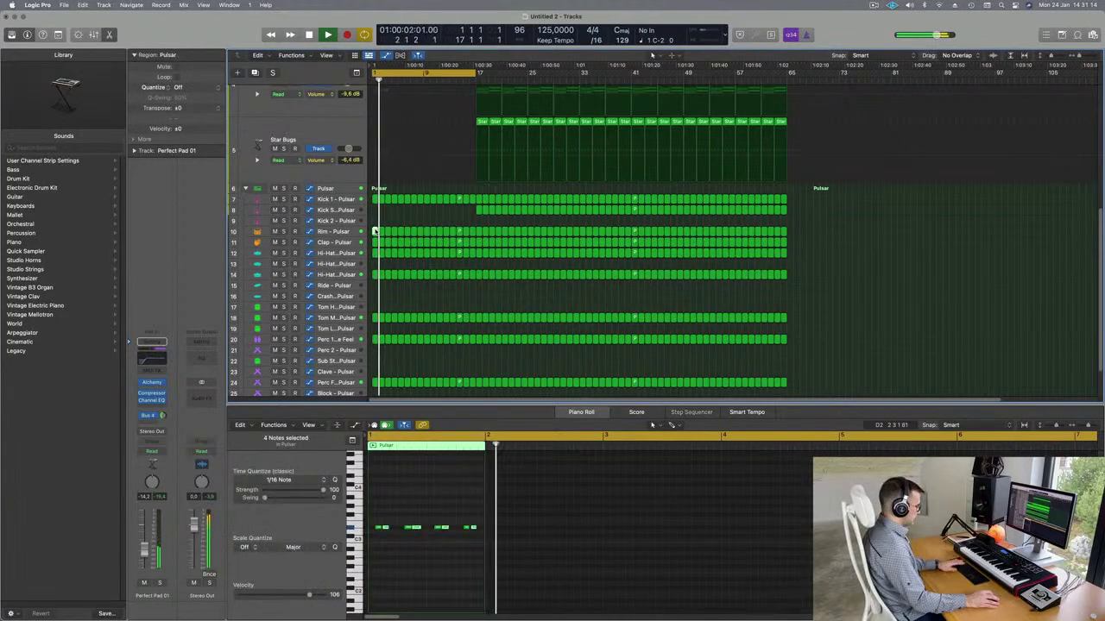
click(372, 231)
drag(382, 231, 466, 232)
key(Delete)
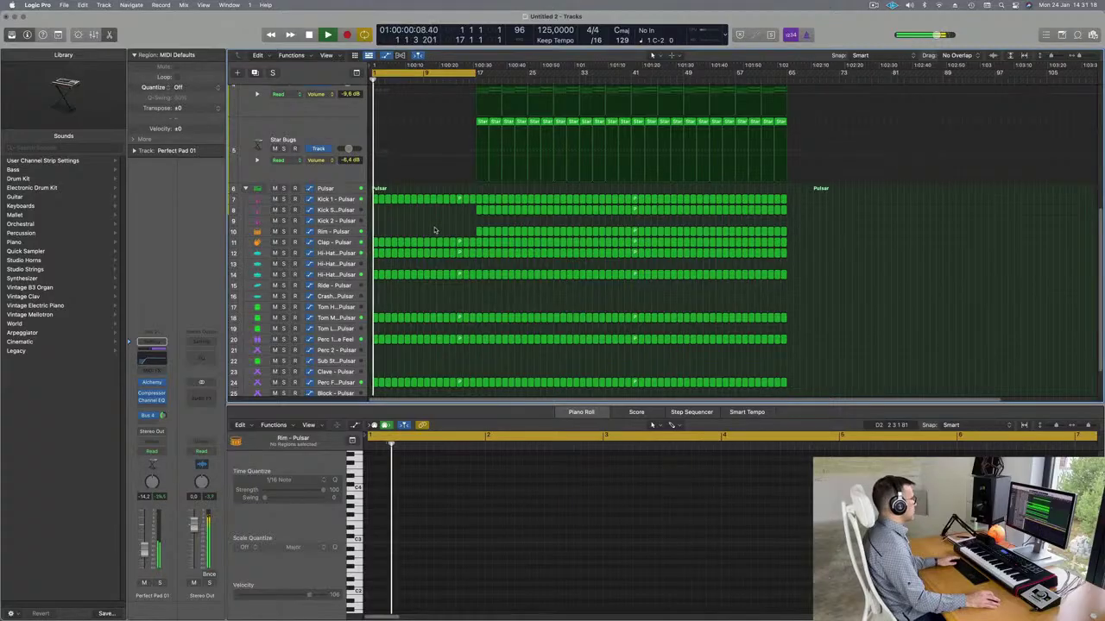
drag(369, 242, 472, 242)
key(Delete)
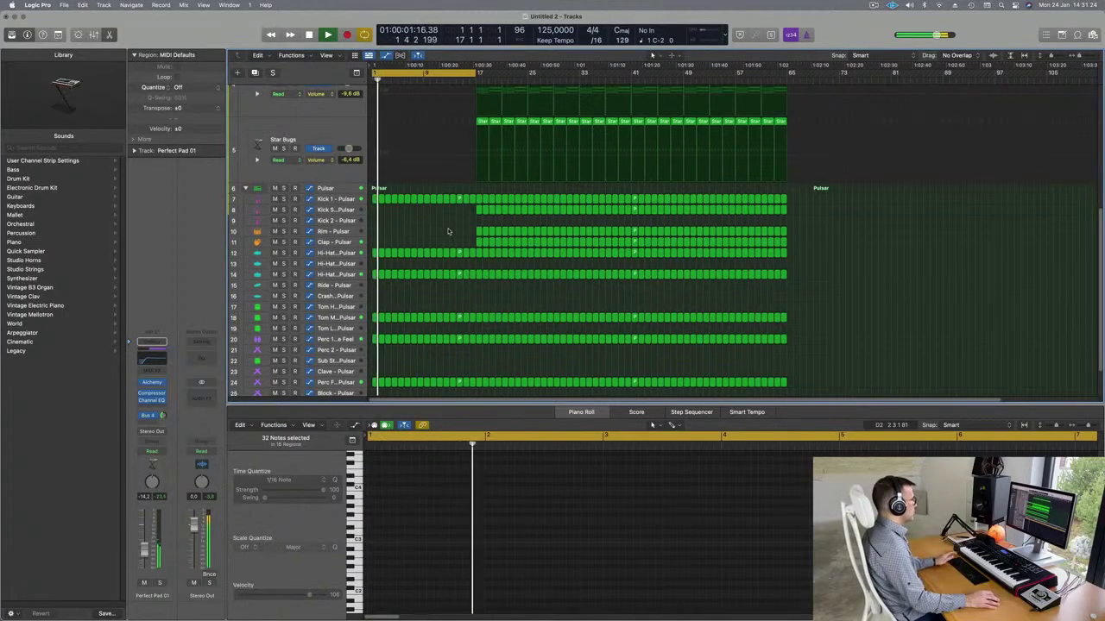
key(space)
key(space)
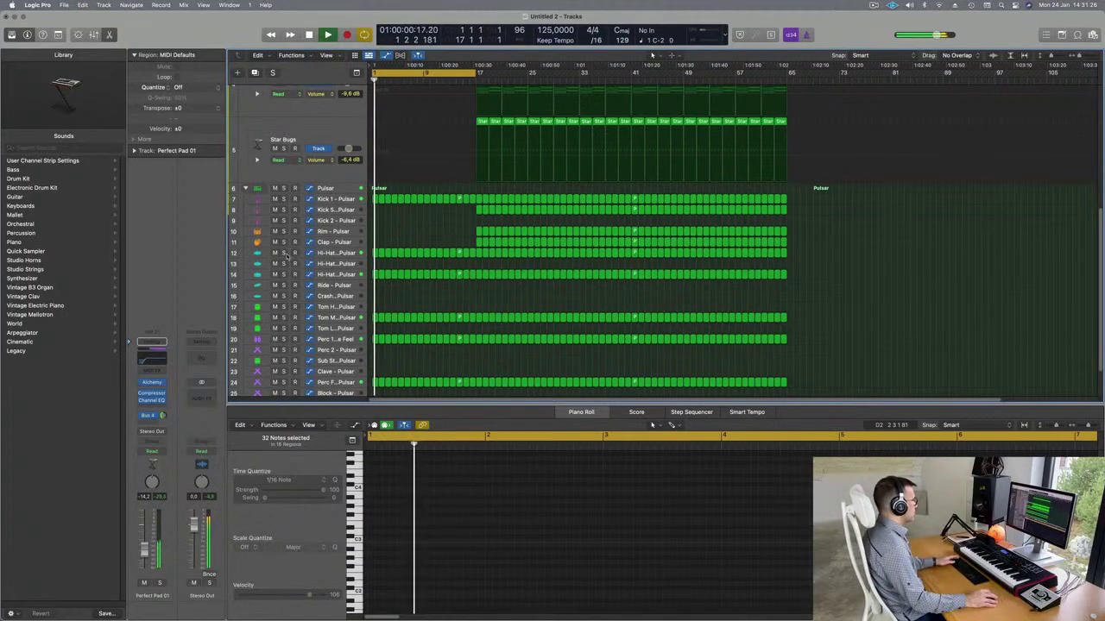
Step: Remove the Tom Mid, Perc 1 and Perc FX regions from the first 16 bars
scroll(402, 300, down, 1)
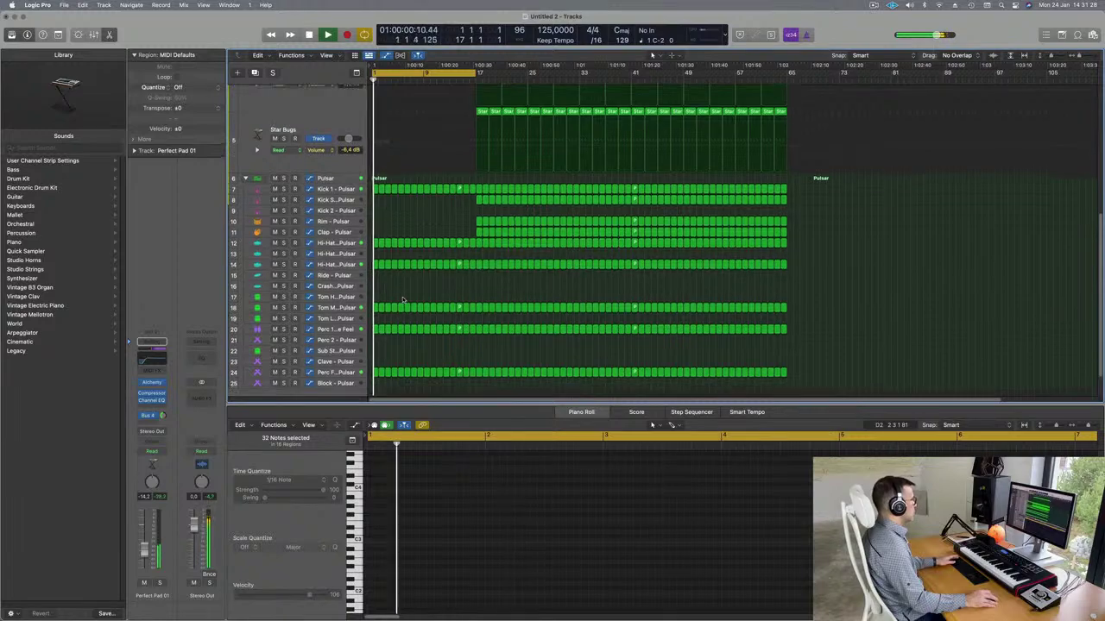
scroll(403, 300, down, 1)
drag(371, 298, 472, 333)
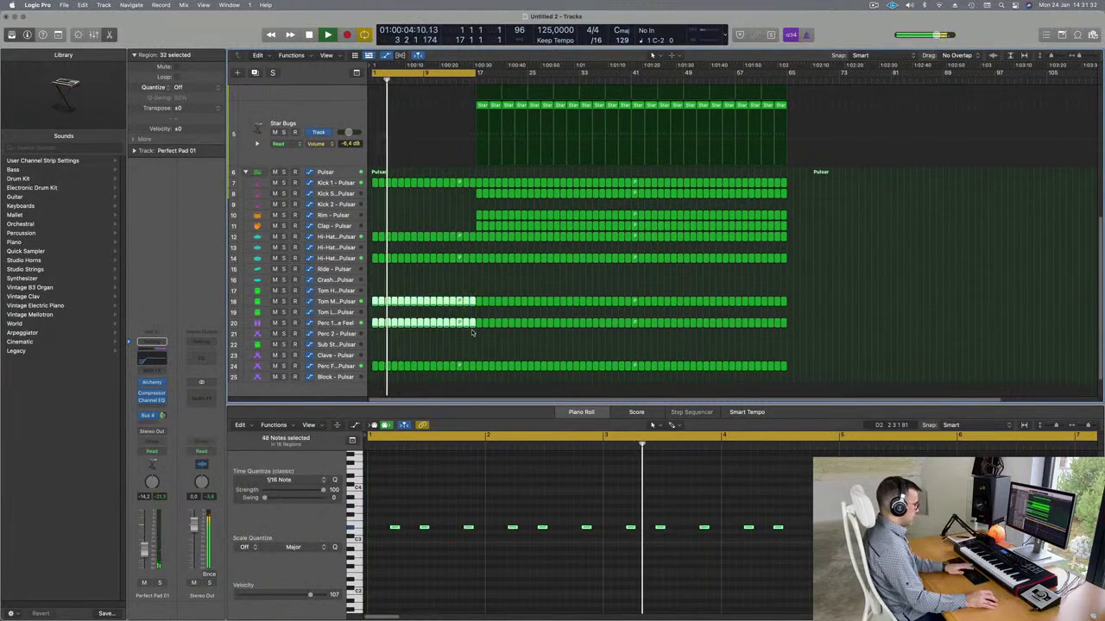
key(Delete)
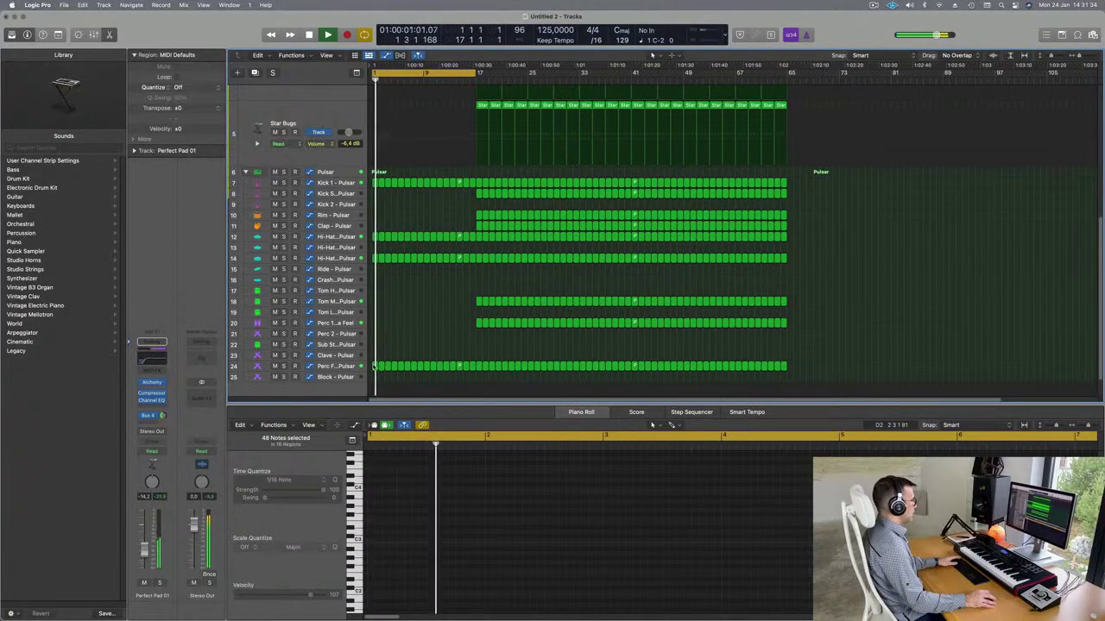
drag(373, 378, 472, 368)
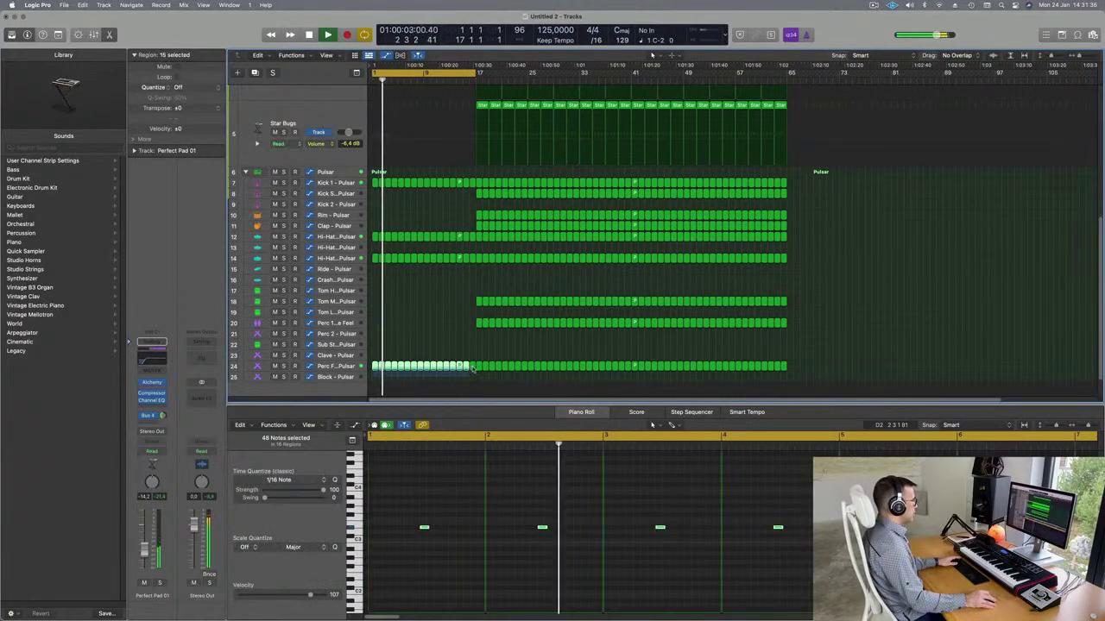
key(Delete)
Step: Play the stripped-down intro and look over the synth and drum regions across the arrangement
key(space)
key(space)
scroll(449, 360, up, 3)
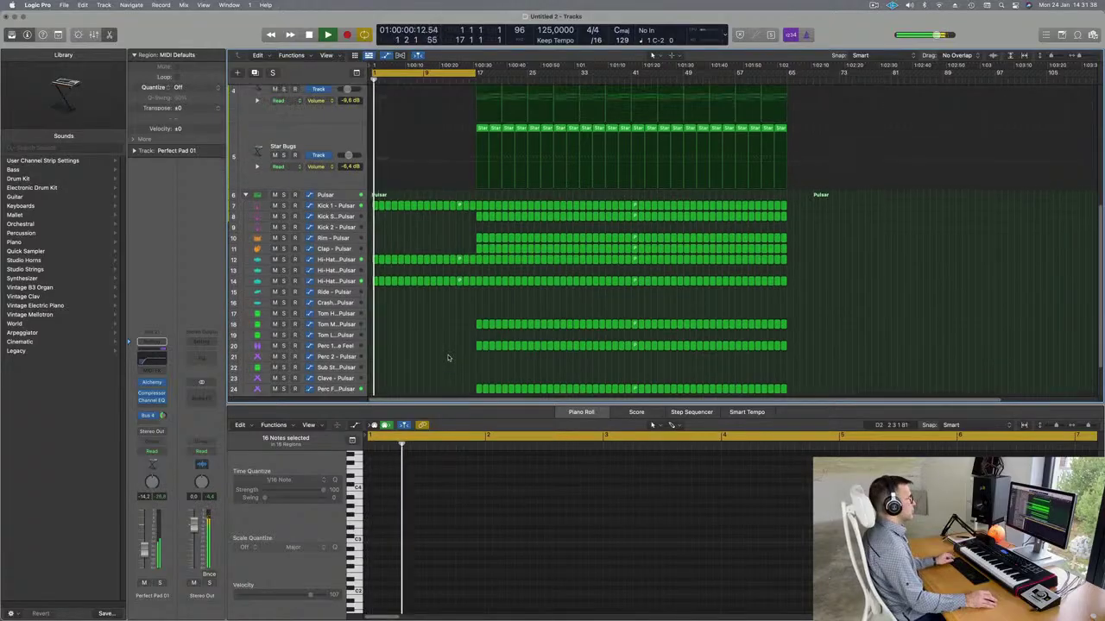
scroll(454, 352, up, 5)
scroll(454, 336, up, 4)
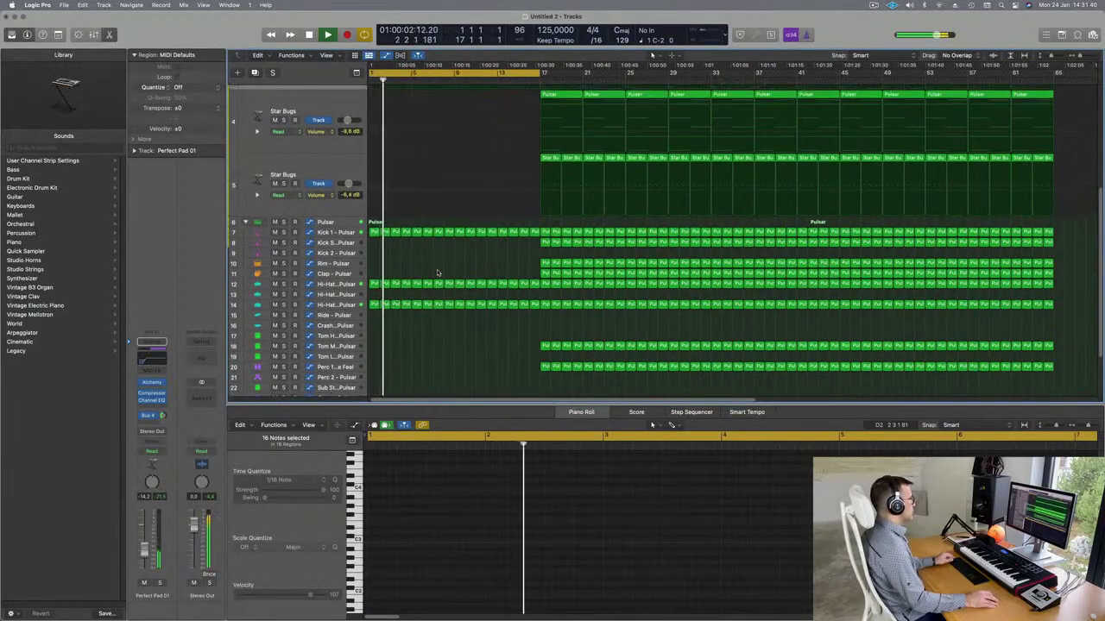
scroll(450, 302, up, 2)
scroll(478, 313, down, 3)
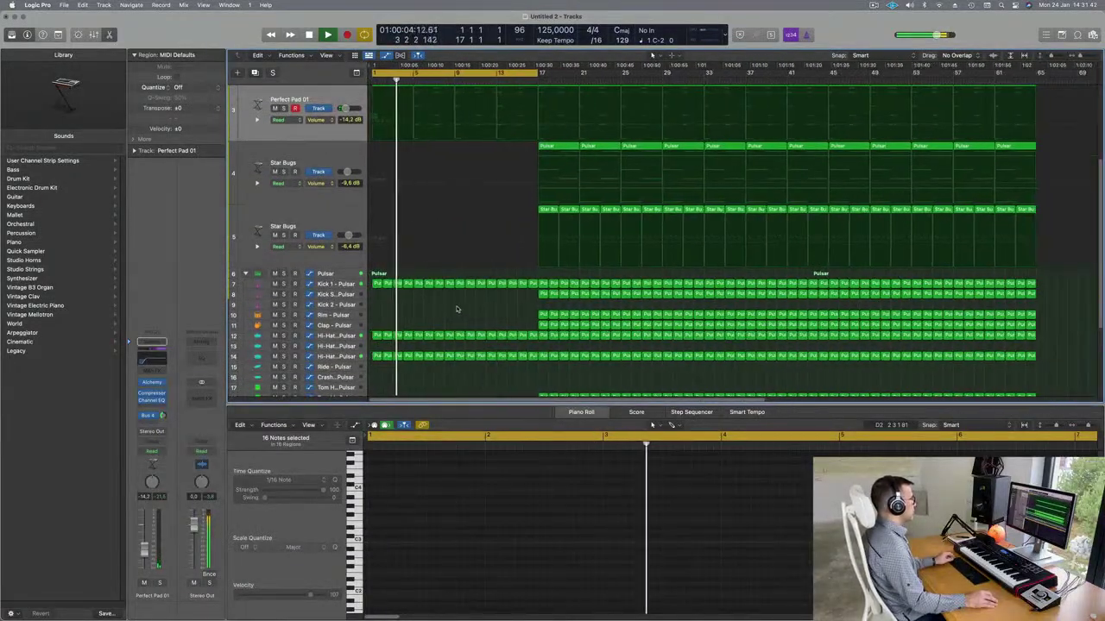
Step: Select the main Pulsar drum kit track and audition the intro from bar 1, inspecting the collapsed and expanded kit
click(324, 274)
key(space)
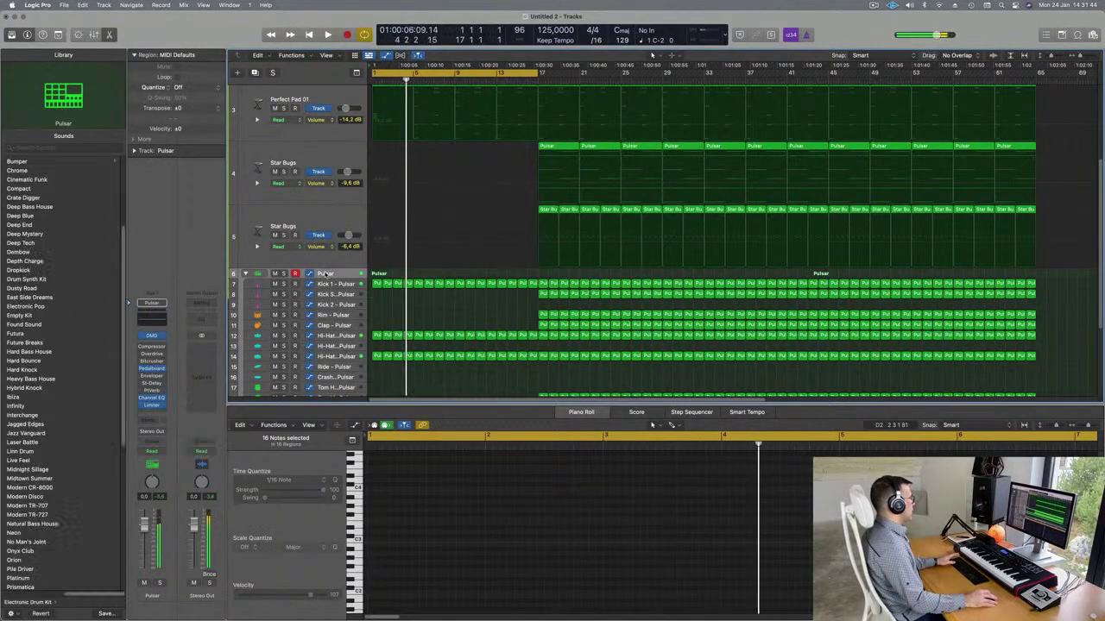
key(space)
key(space)
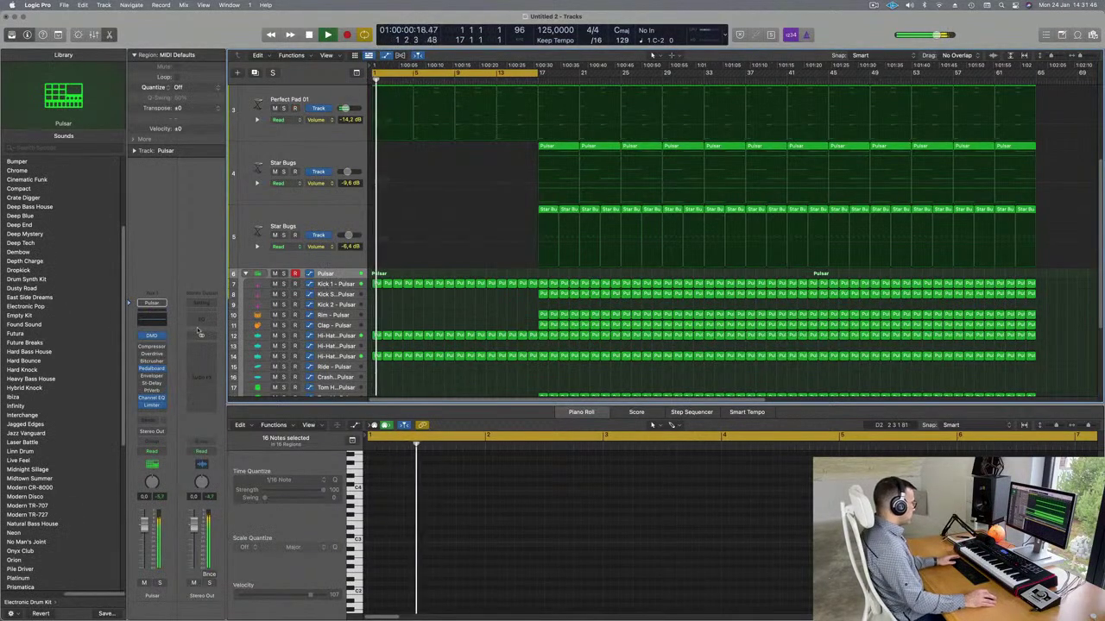
key(space)
key(space)
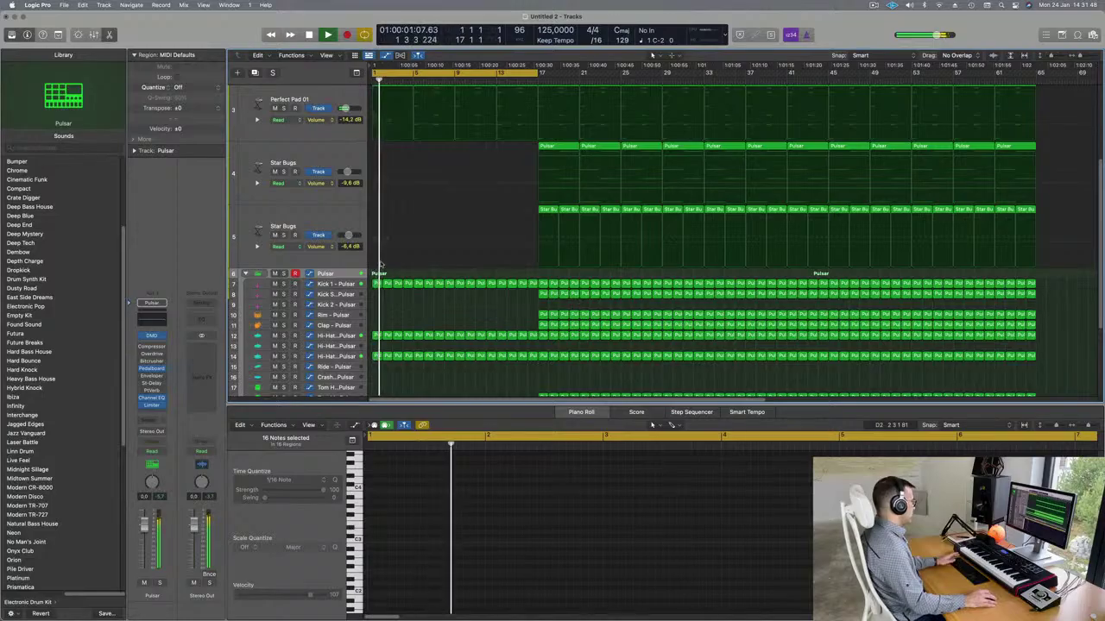
key(space)
key(space)
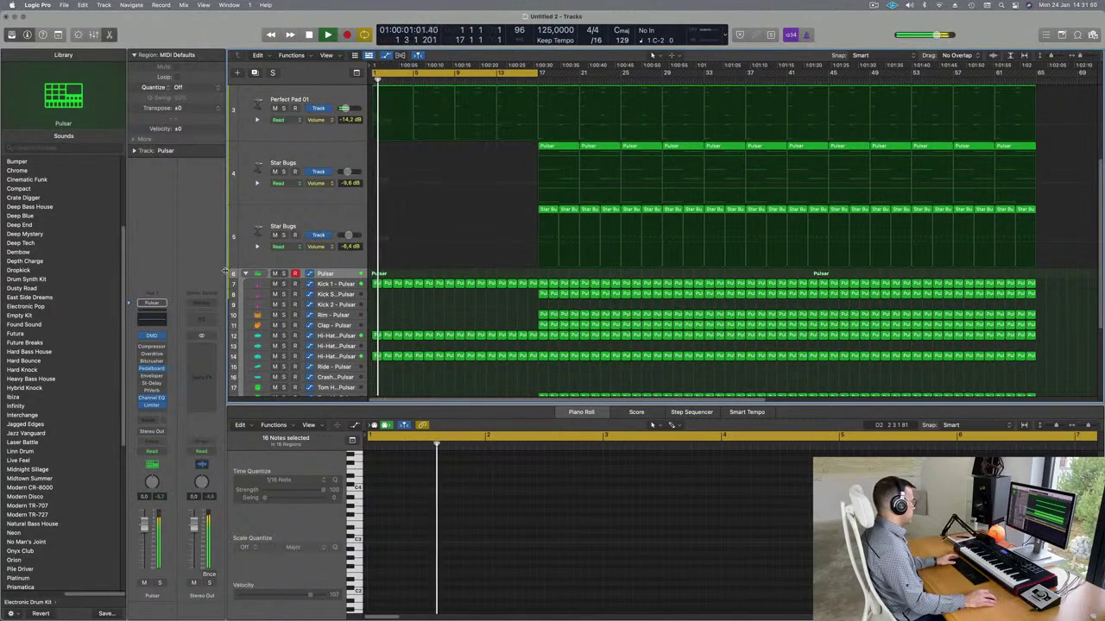
click(245, 273)
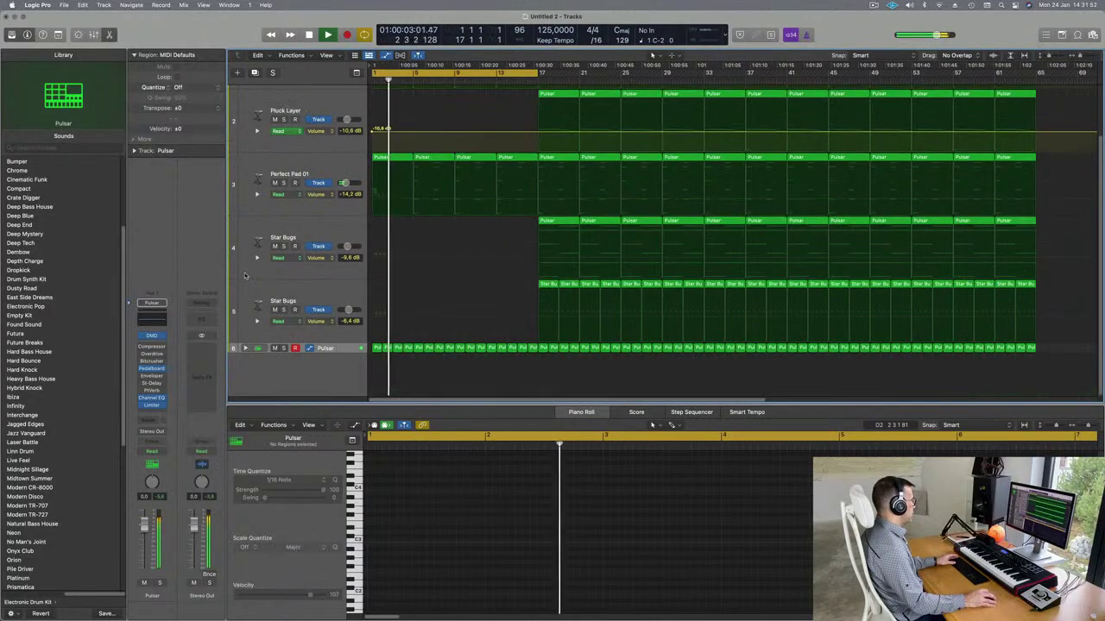
click(245, 348)
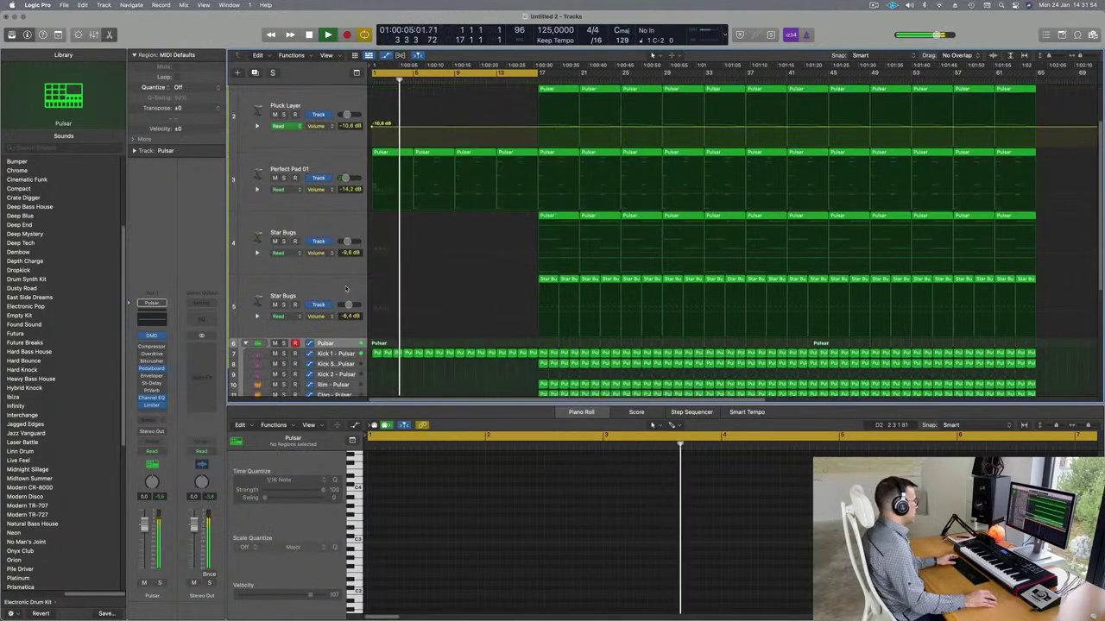
key(Return)
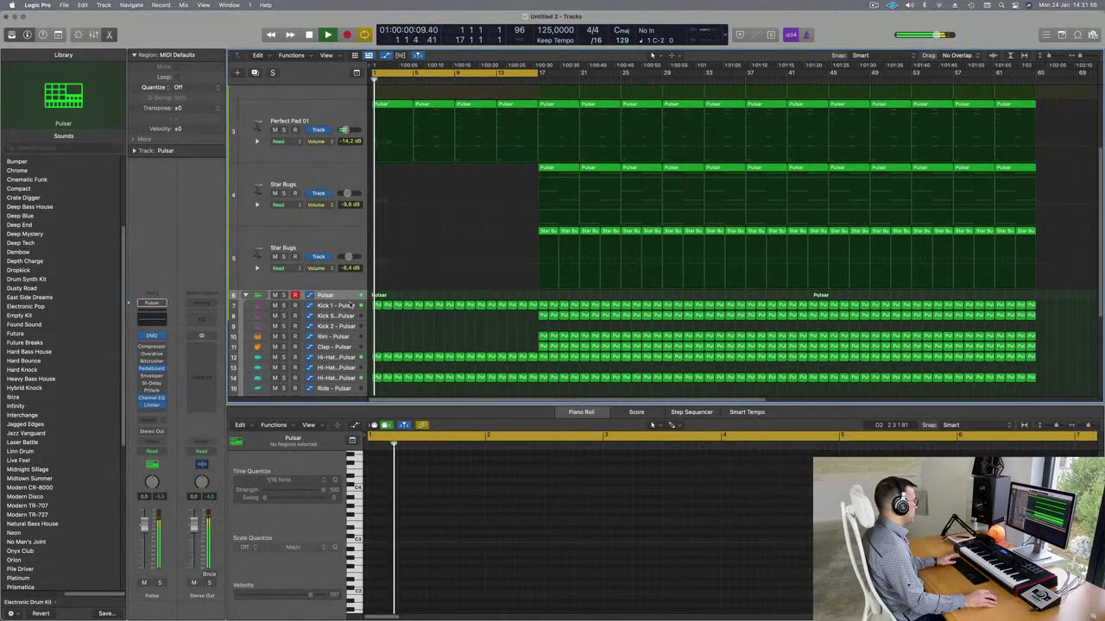
Step: Open the Pulsar kit's Drum Machine Designer, try its Lo Cut Filter during playback and move the window clear of the intro regions
click(151, 336)
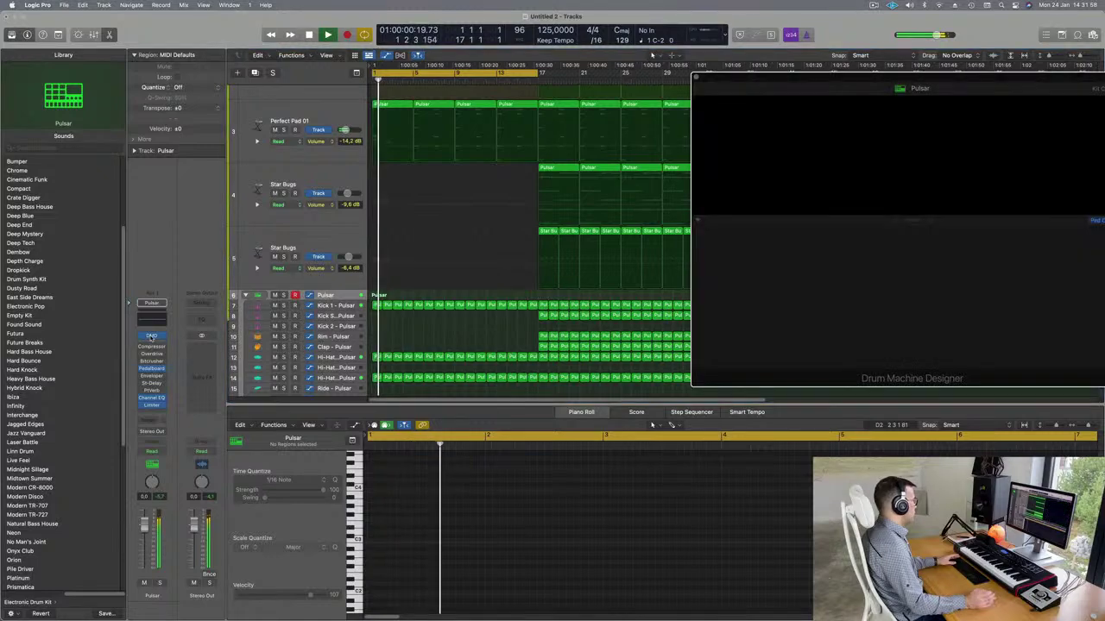
drag(944, 82, 831, 80)
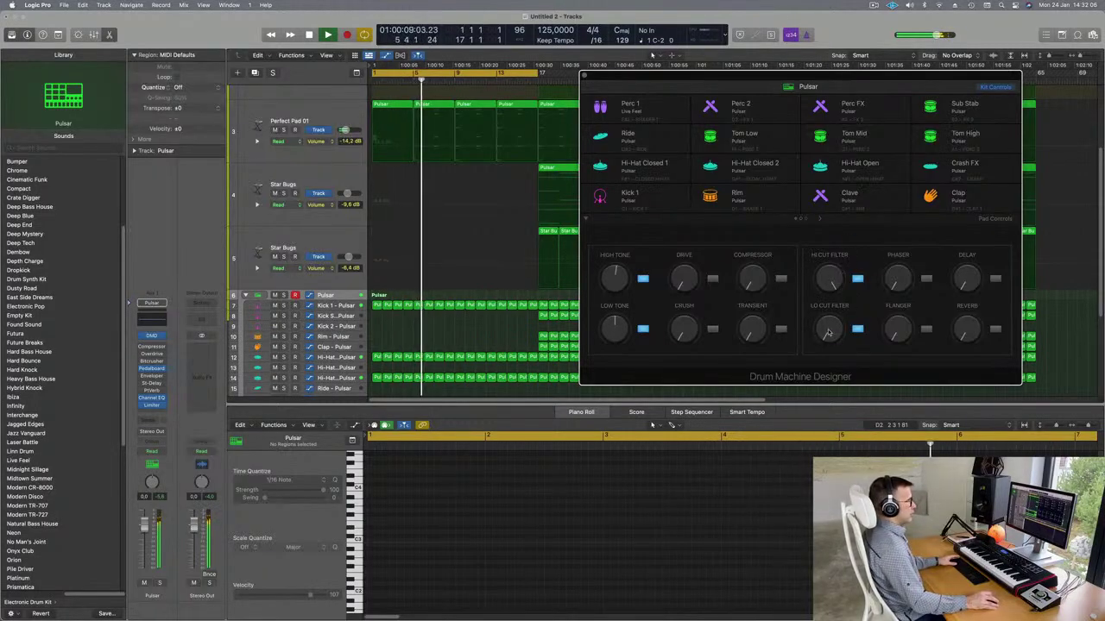
mouse_move(829, 333)
mouse_down()
mouse_move(828, 278)
mouse_move(828, 329)
mouse_up()
key(space)
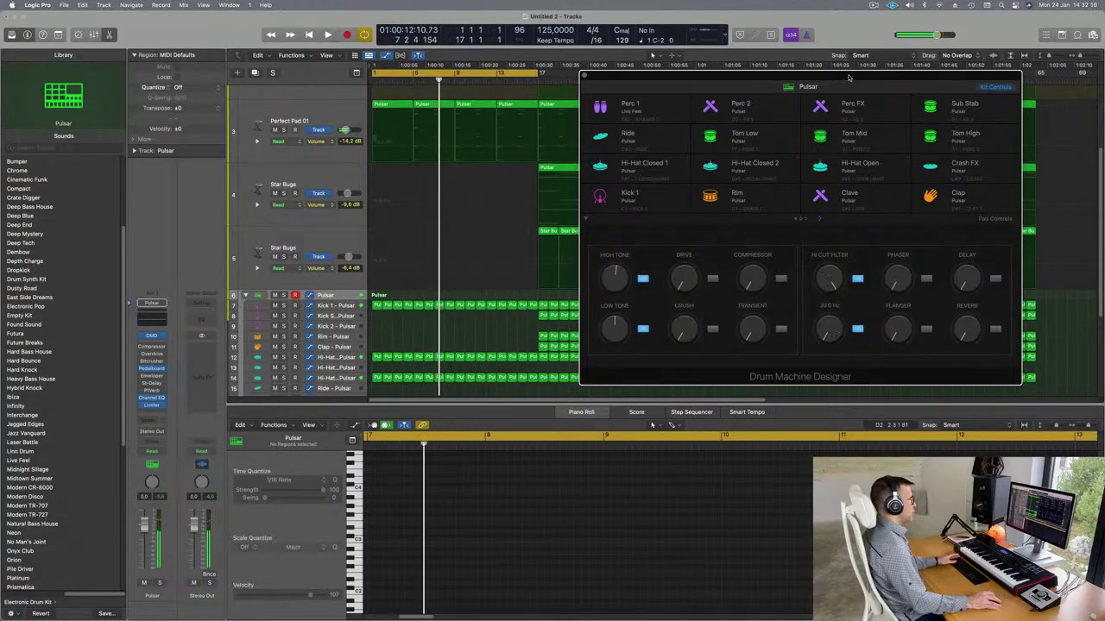
drag(848, 77, 813, 77)
key(space)
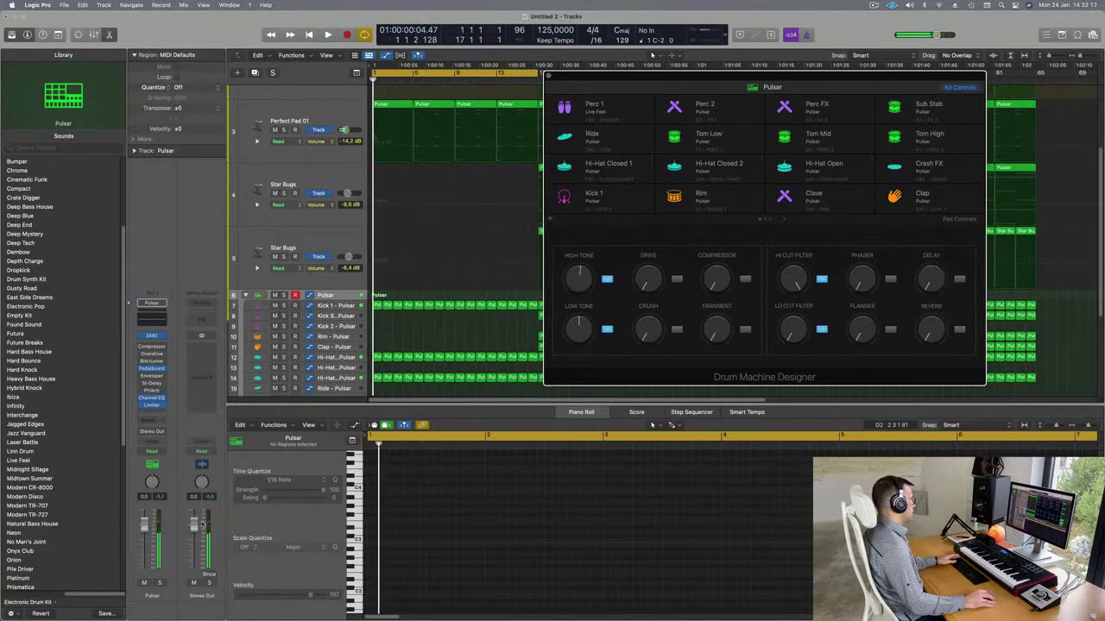
Step: Set the Pulsar kit's automation mode to Touch and record a Lo Cut Filter move up to 374 Hz during playback
click(160, 454)
click(157, 464)
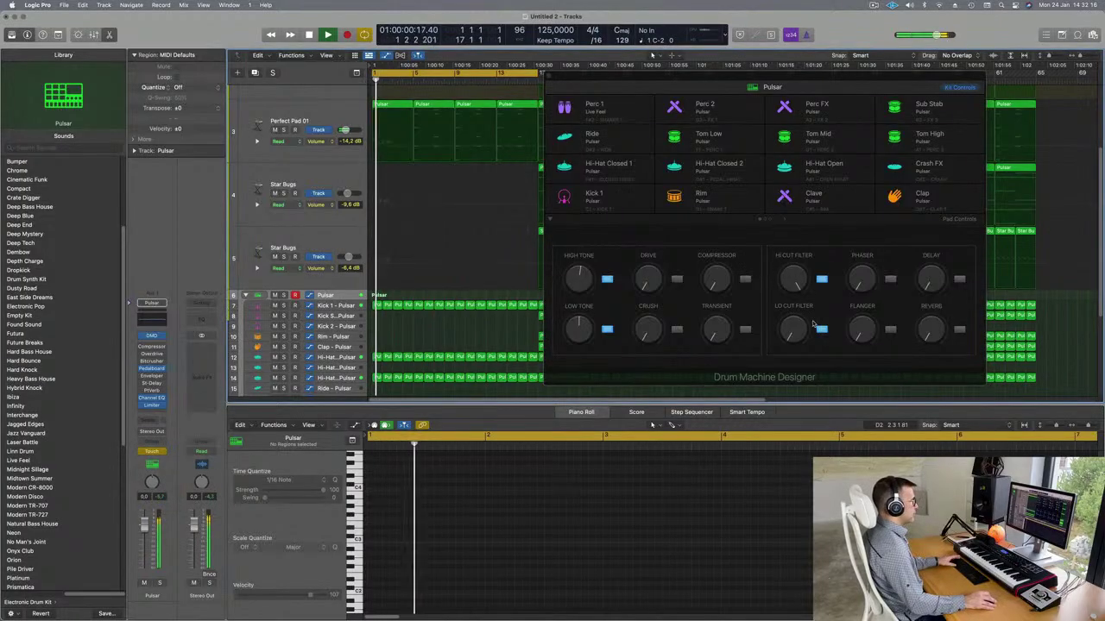
drag(796, 338, 795, 321)
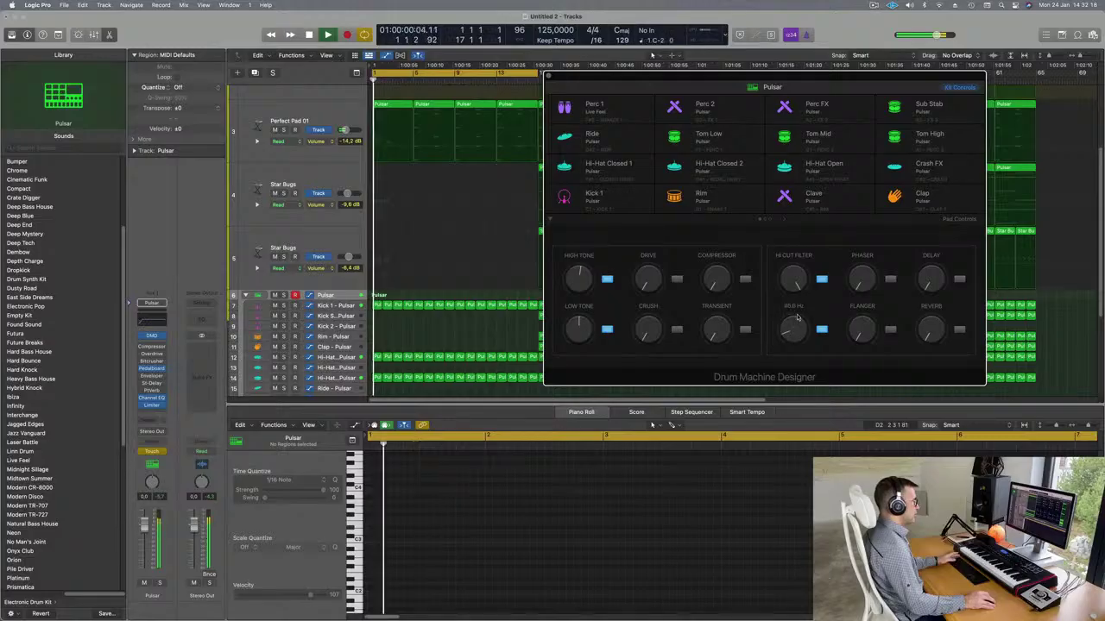
key(space)
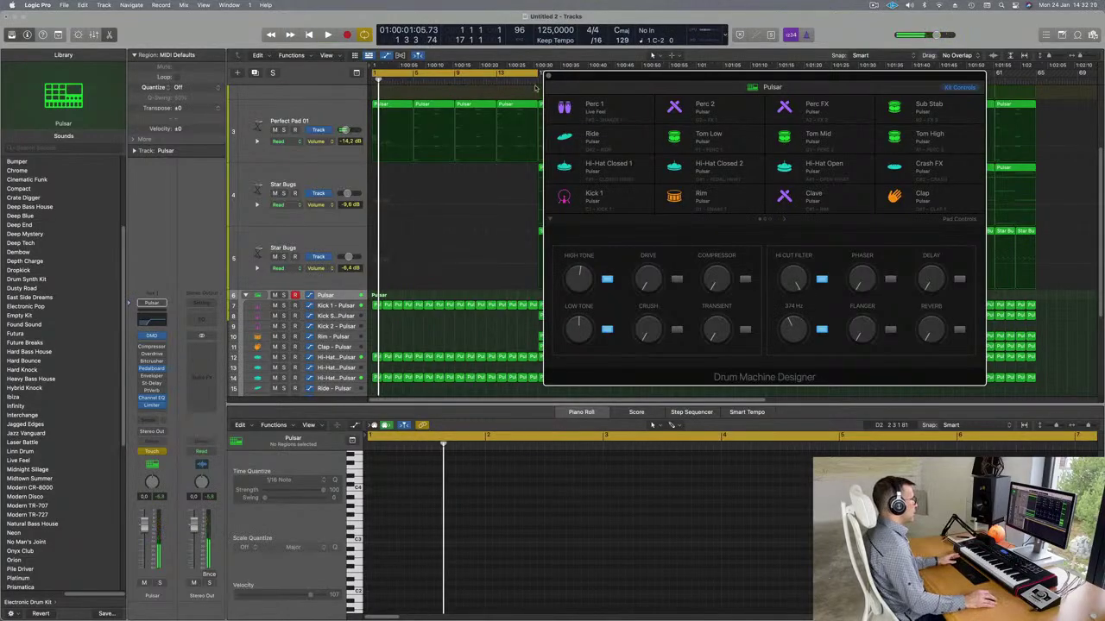
Step: Close the Pulsar kit's Drum Machine Designer and enable Track Zoom so the selected track's automation lane is enlarged
click(547, 77)
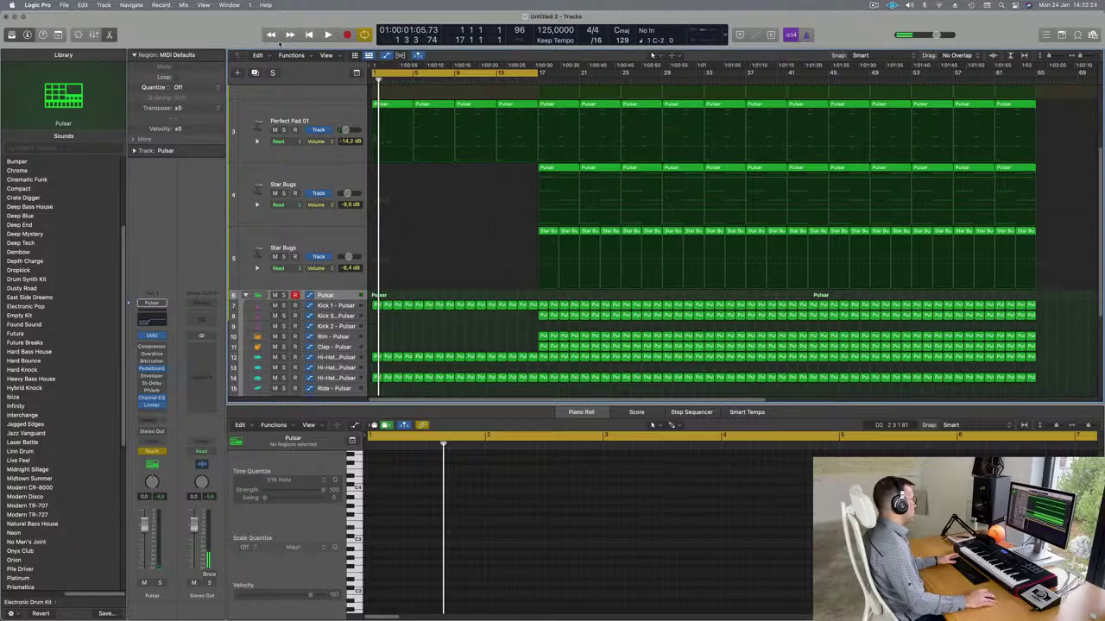
click(228, 50)
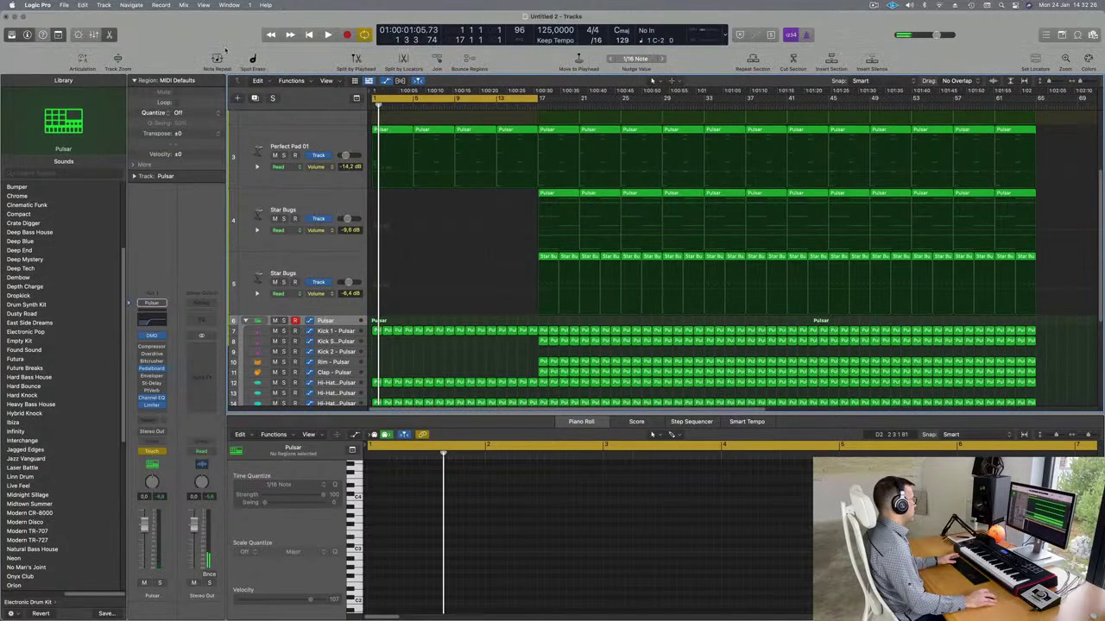
click(118, 60)
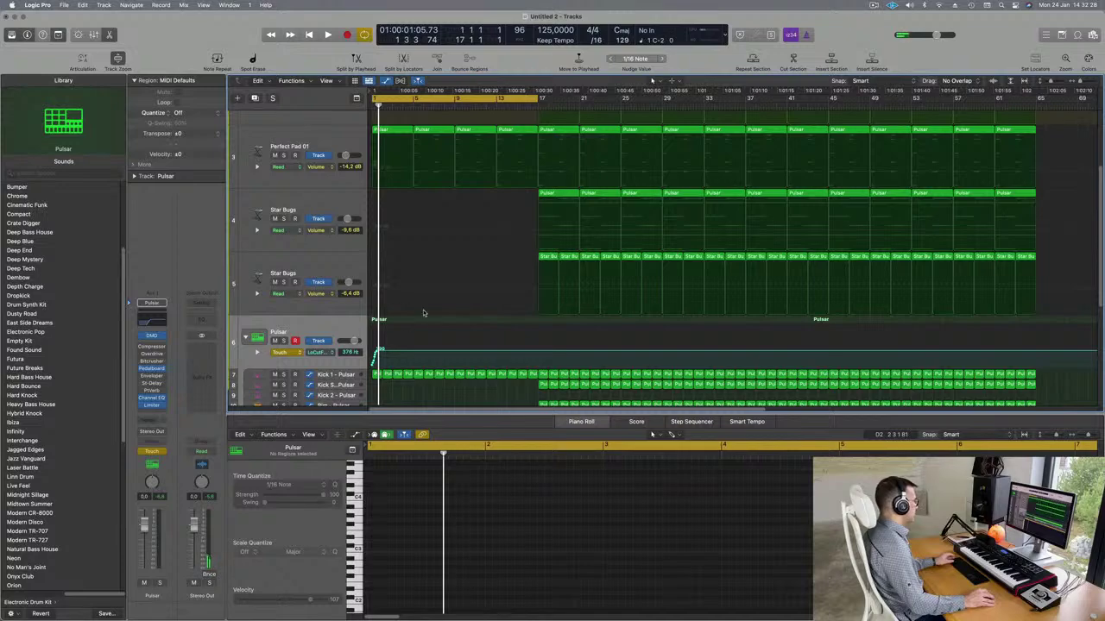
key(super+Right)
key(super+Right)
key(super+Right)
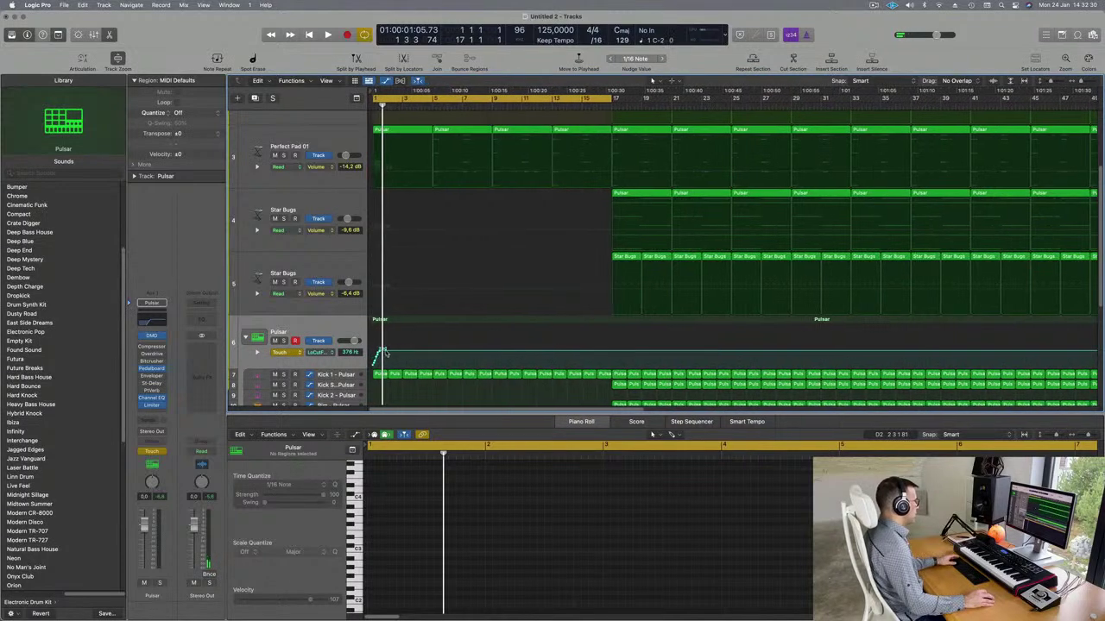
Step: Flatten the Pulsar kit's Lo Cut Filter automation to 180 Hz from bar 1 and set its automation mode to Read
click(378, 348)
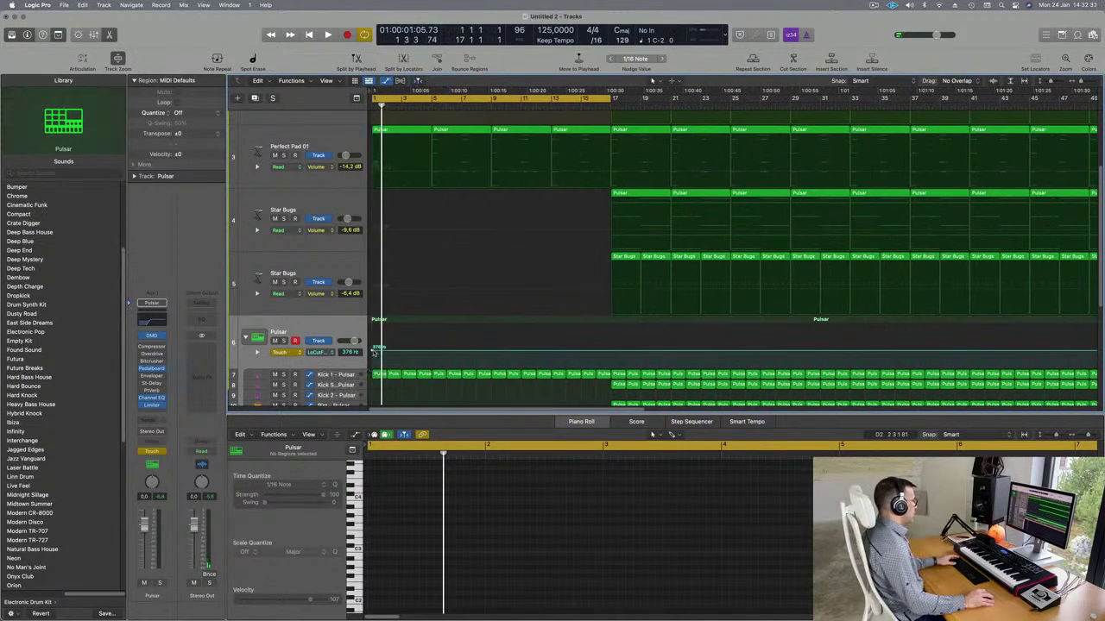
drag(373, 351, 373, 354)
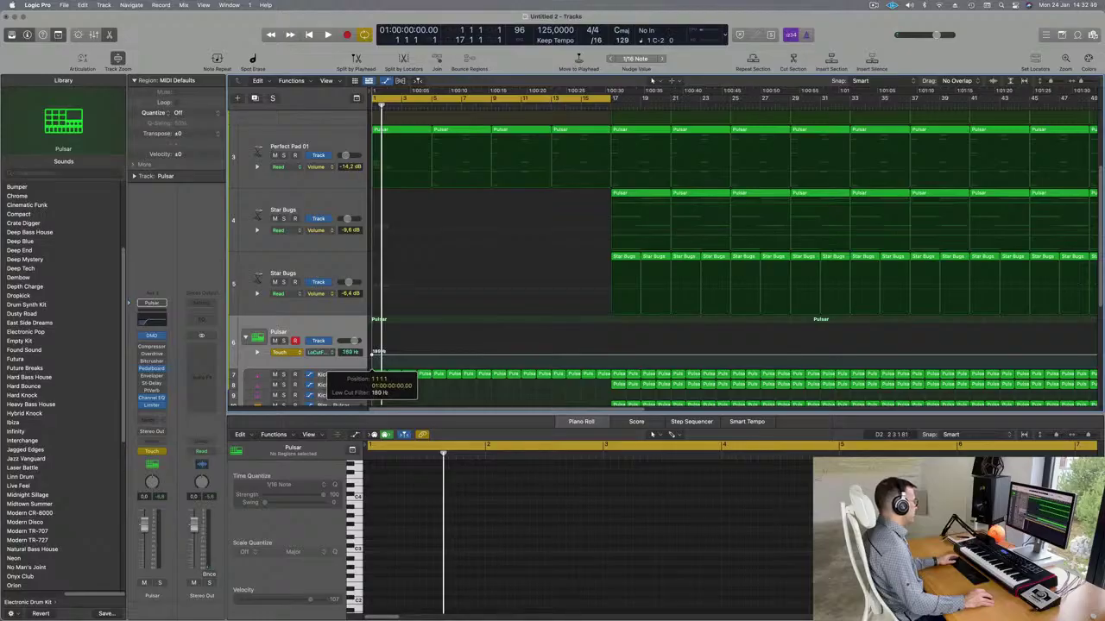
key(space)
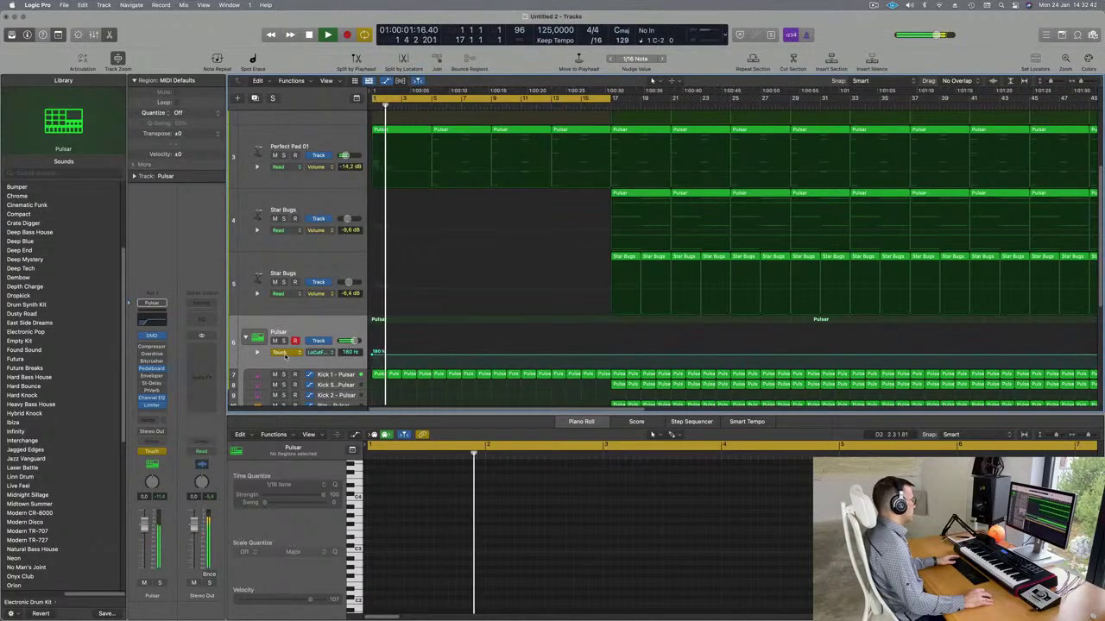
click(285, 354)
click(285, 342)
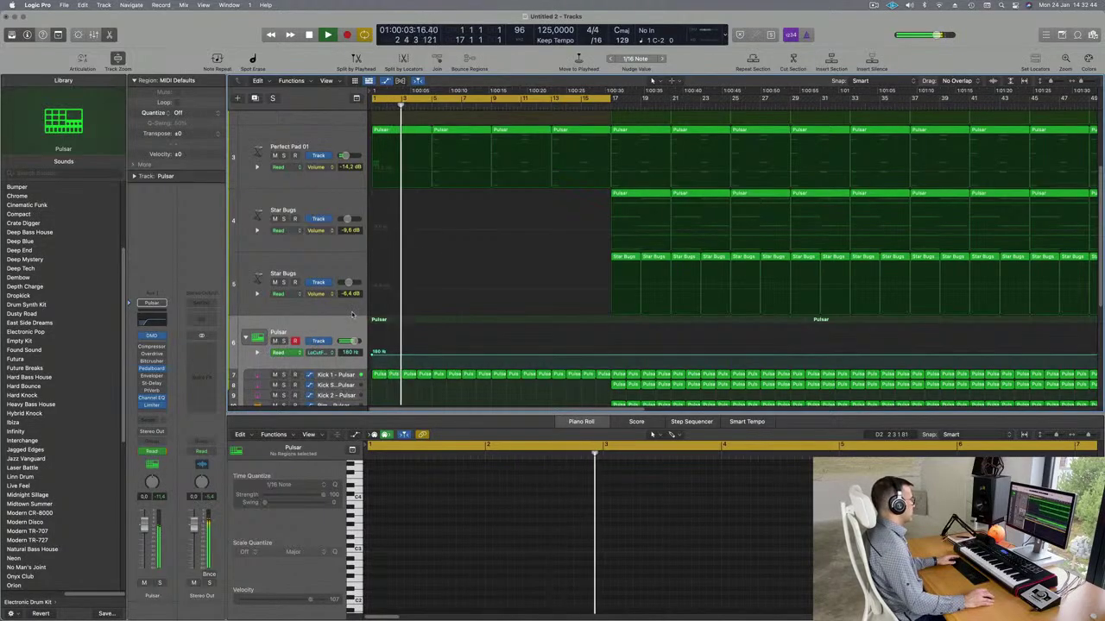
Step: Reduce the first 80s Synth Pop Bass region to its opening two-bar pattern and copy that pattern to bar 3
scroll(350, 315, up, 5)
key(space)
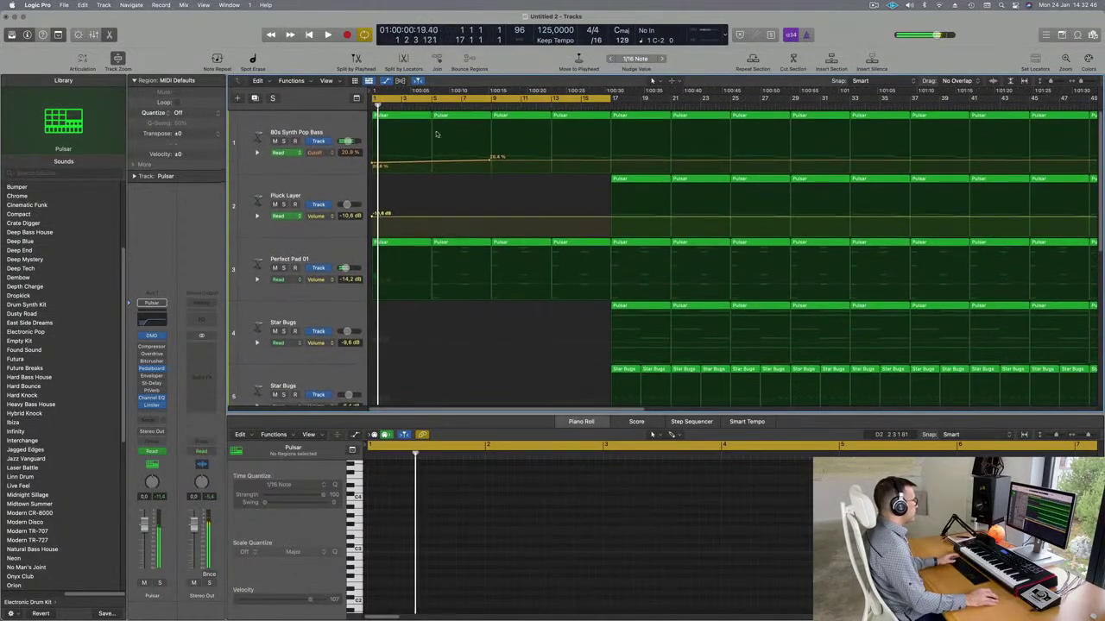
click(406, 120)
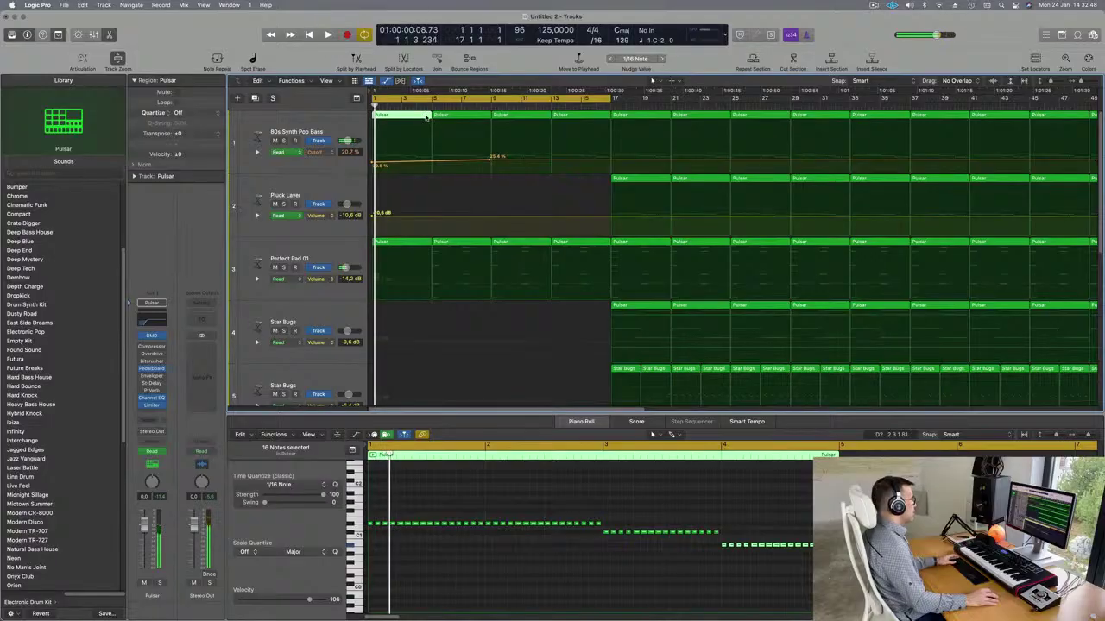
drag(585, 529, 840, 570)
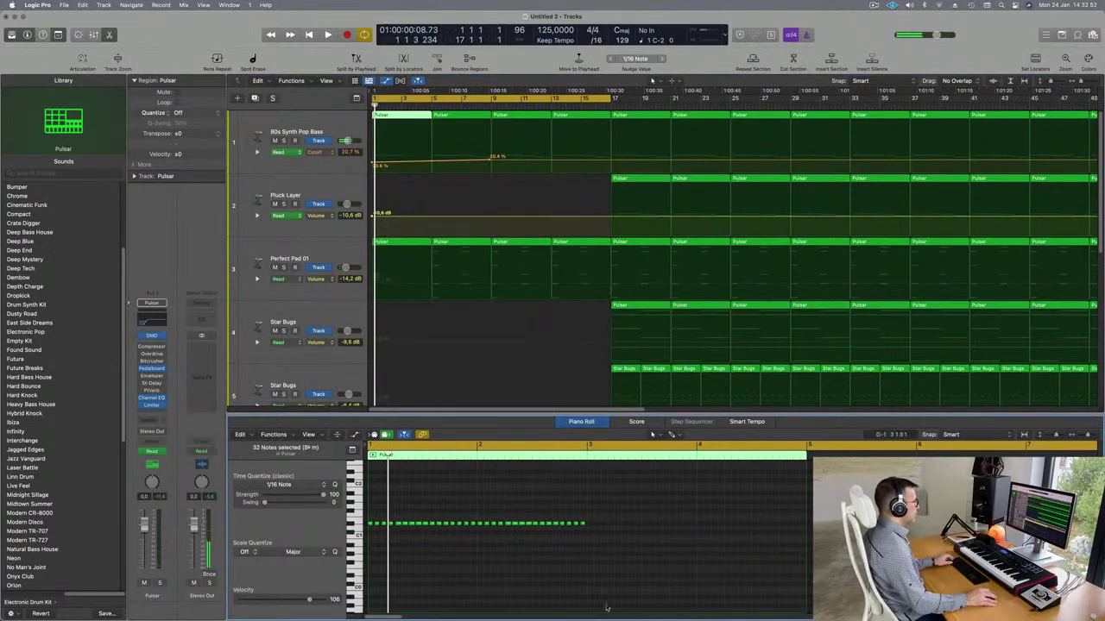
super+double_click(400, 114)
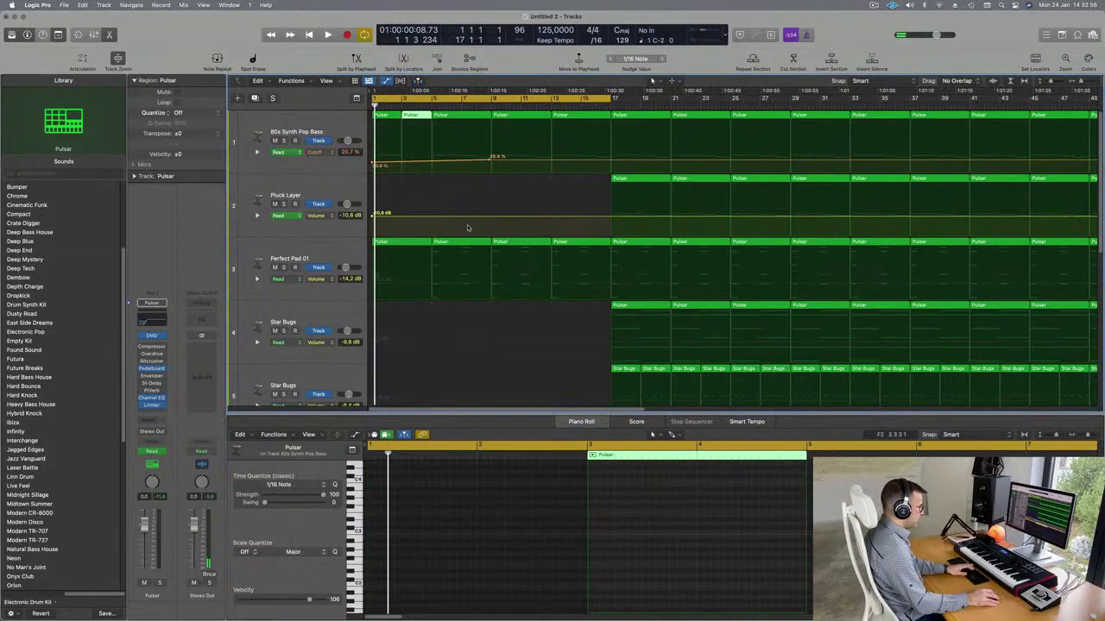
click(385, 117)
drag(384, 121, 414, 121)
key(space)
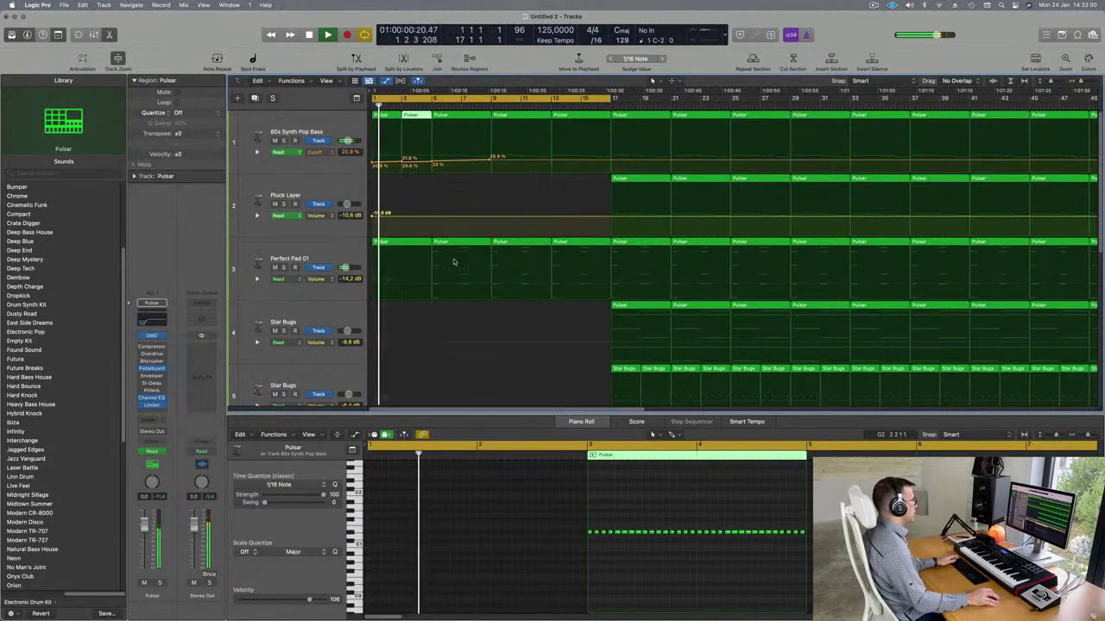
Step: Delete the 80s Synth Pop Bass regions at bars 5 and 9
click(464, 117)
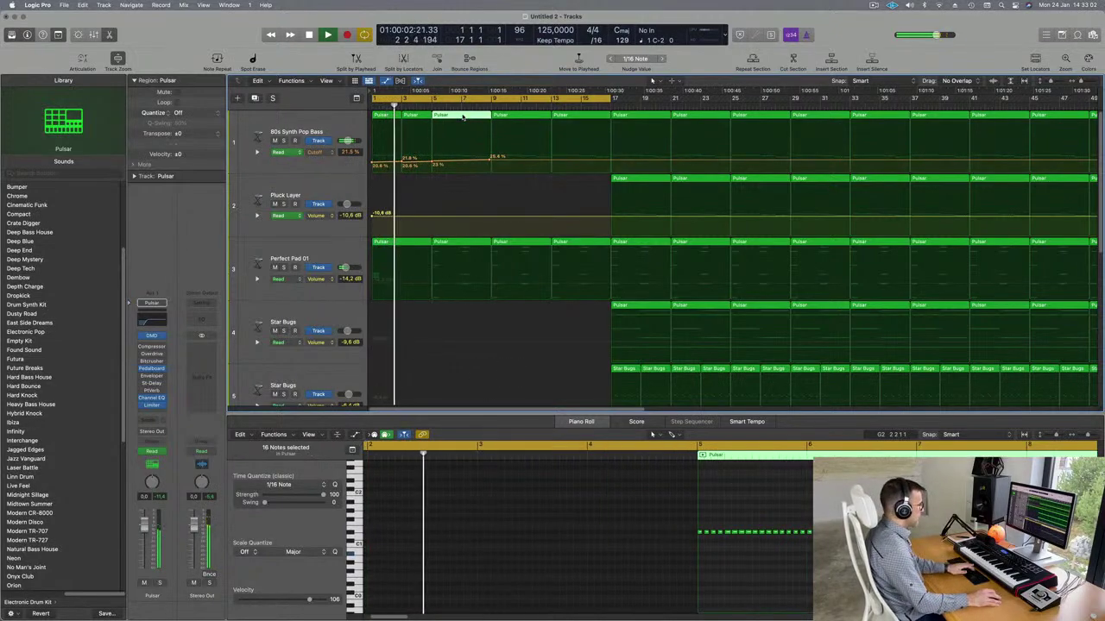
key(Delete)
drag(472, 114, 587, 110)
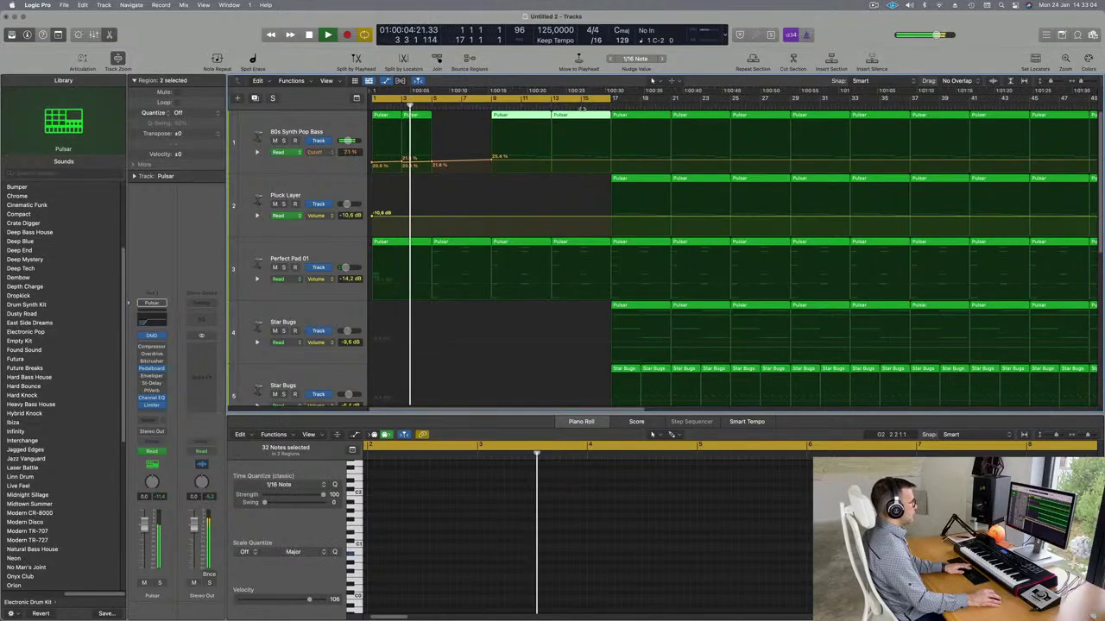
click(481, 116)
click(515, 115)
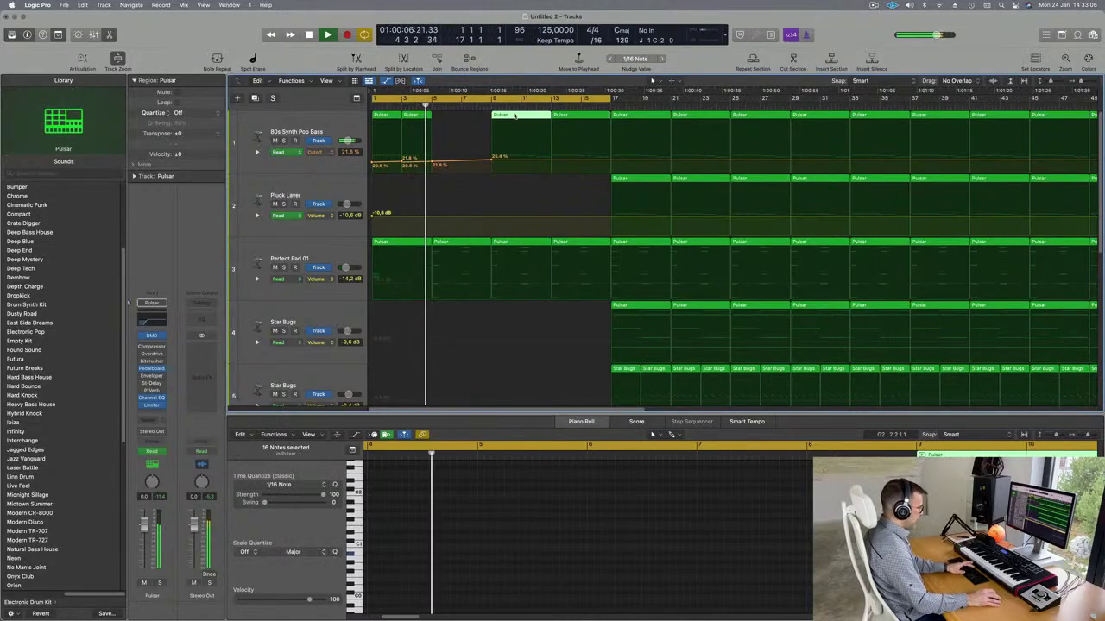
key(Delete)
Step: Repeat the two opening two-bar bass regions through bar 12, undoing the extra repeat over bars 13 to 16
drag(473, 116, 373, 115)
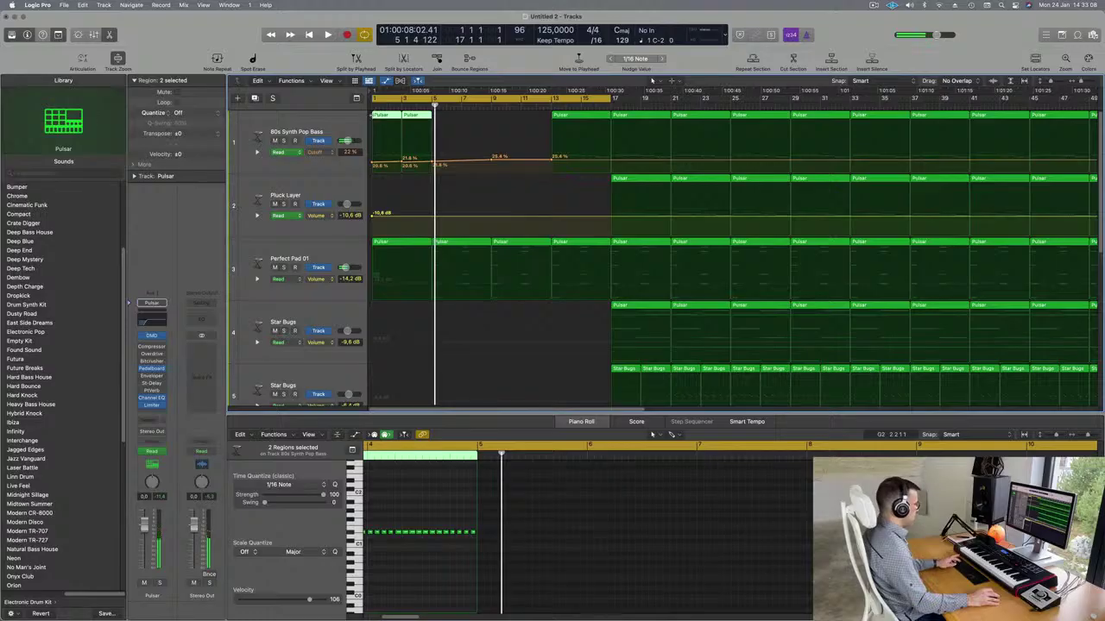
key(super+r)
key(super+r)
key(super+r)
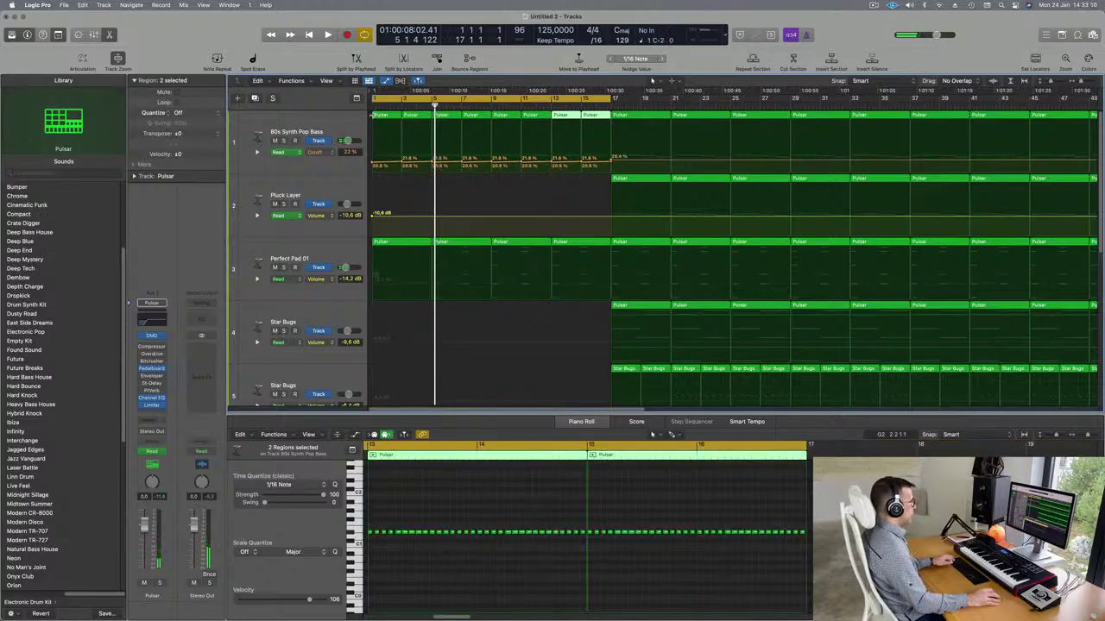
key(super+z)
Step: Lower the 80s Synth Pop Bass Cutoff automation at bar 1, clear the other intro points and audition the flattened line
key(space)
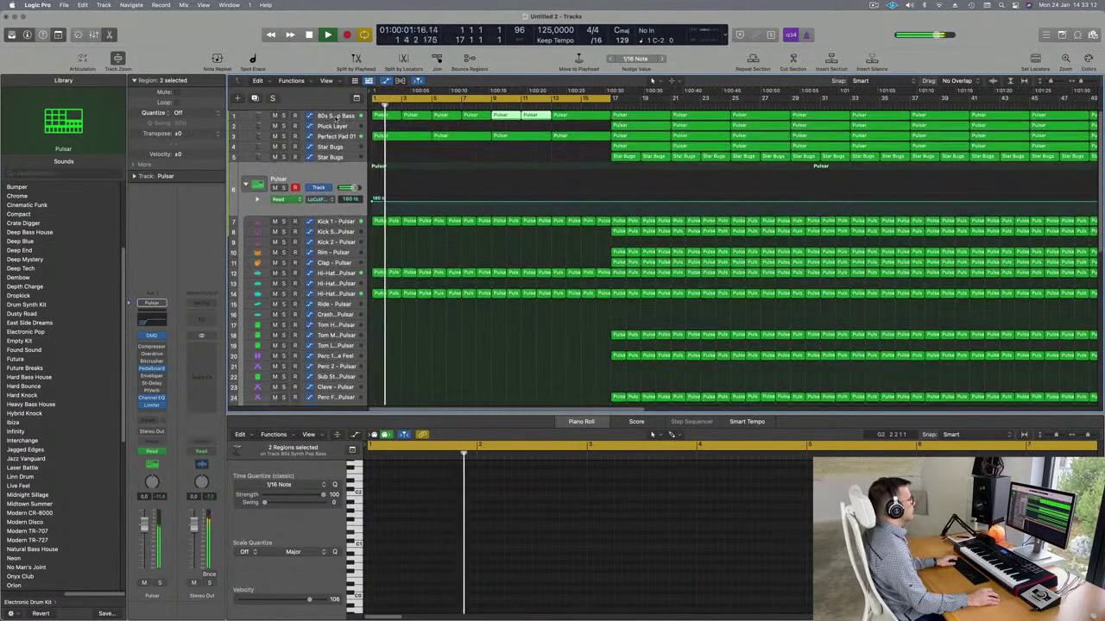
click(257, 117)
key(space)
key(space)
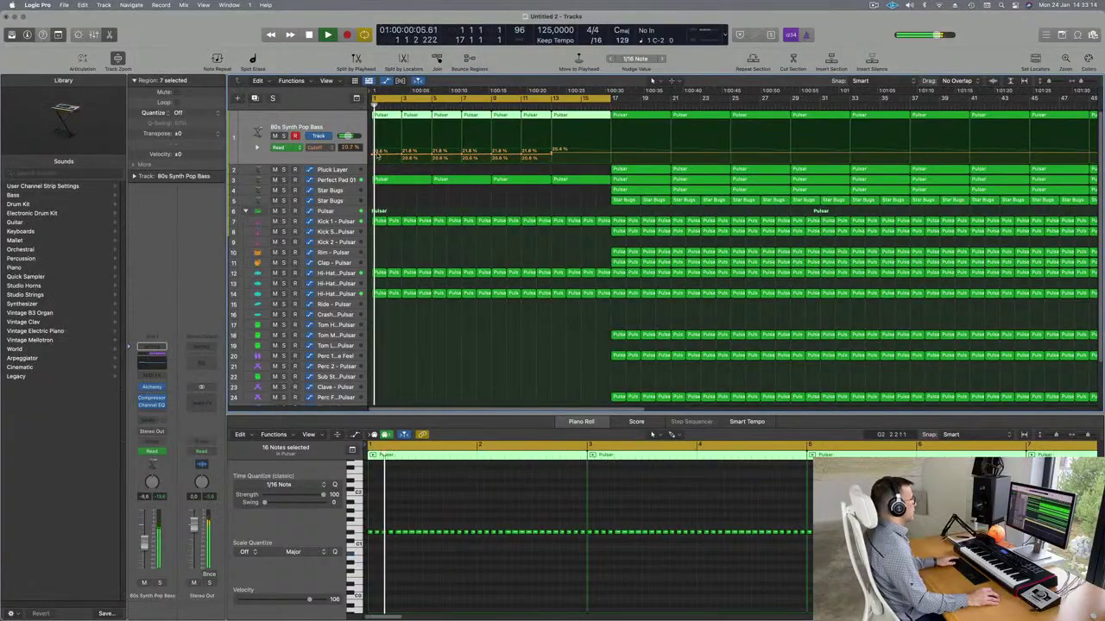
mouse_move(372, 157)
mouse_down()
mouse_move(557, 162)
mouse_move(374, 161)
mouse_up()
click(548, 208)
key(Delete)
key(space)
key(space)
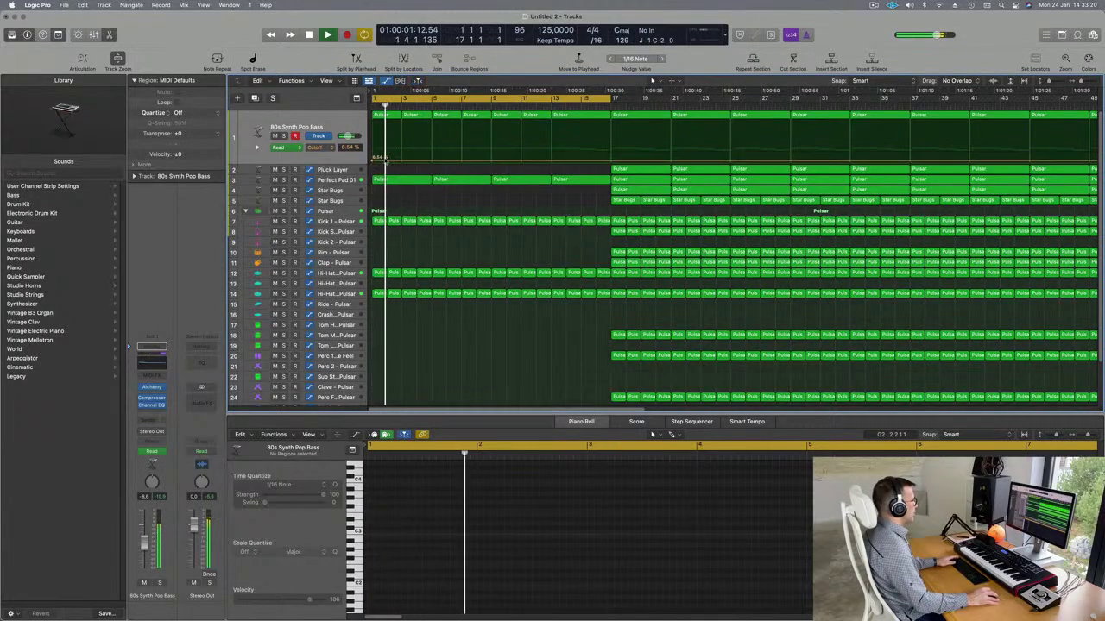
Step: Shape the bass Cutoff automation into a rising ramp from bar 1 to 18.7 % at bar 5 and replay it
key(space)
key(space)
mouse_move(432, 160)
mouse_down()
mouse_move(433, 147)
mouse_move(434, 160)
mouse_up()
key(Return)
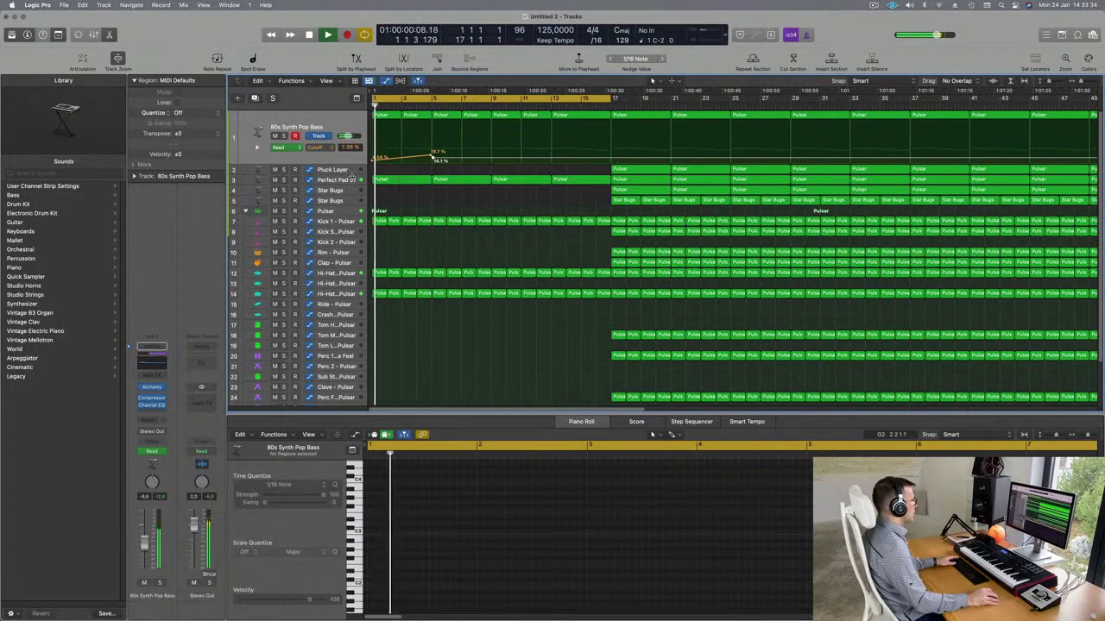
Step: Replace the Perfect Pad 01 regions at bars 5, 9 and 13 with copies of its first region
click(457, 179)
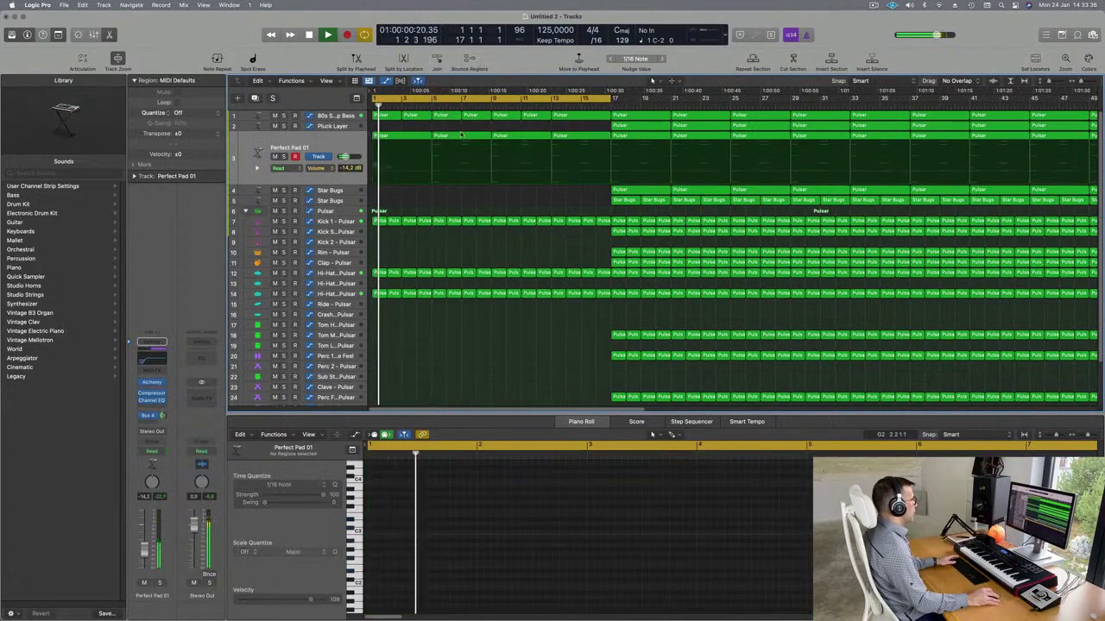
key(BackSpace)
key(BackSpace)
key(BackSpace)
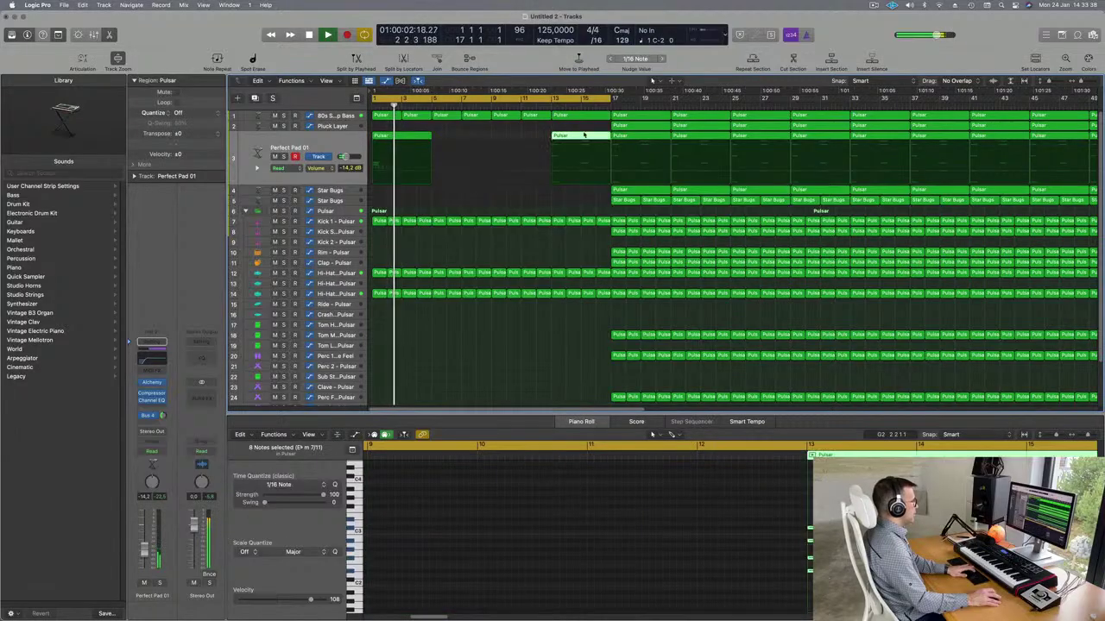
click(422, 136)
mouse_move(423, 136)
mouse_down()
mouse_move(487, 144)
mouse_move(405, 139)
mouse_move(525, 142)
mouse_up()
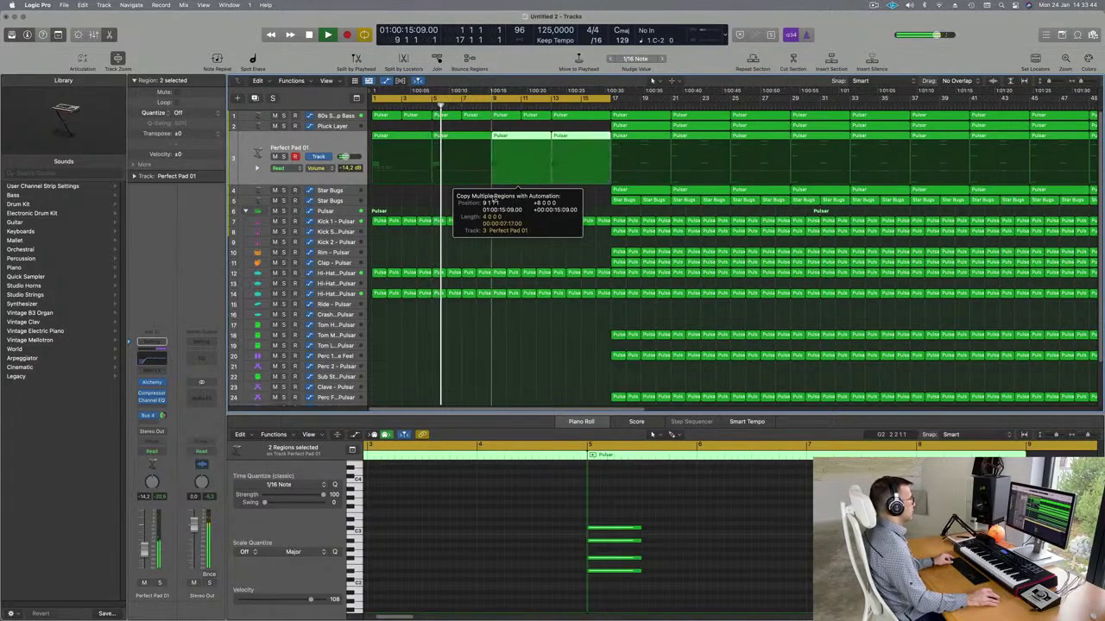
drag(495, 199, 494, 200)
Step: Replay the intro and draw a drop in the Pulsar kit's Lo Cut Filter automation from 180 Hz to 20 Hz at bar 5
scroll(494, 199, down, 2)
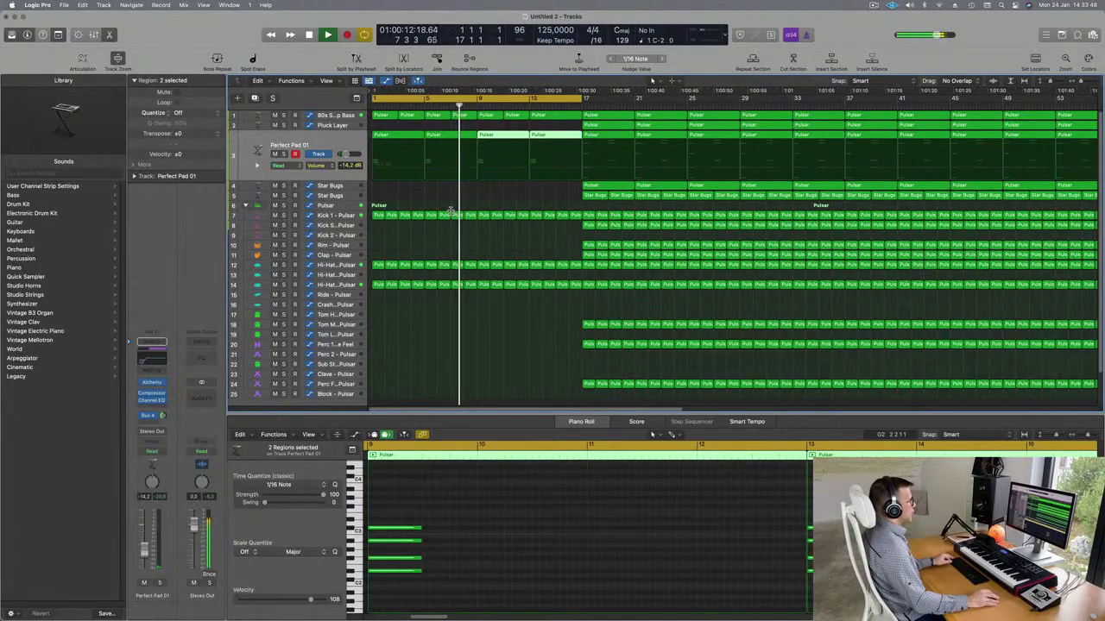
scroll(451, 212, down, 2)
key(Return)
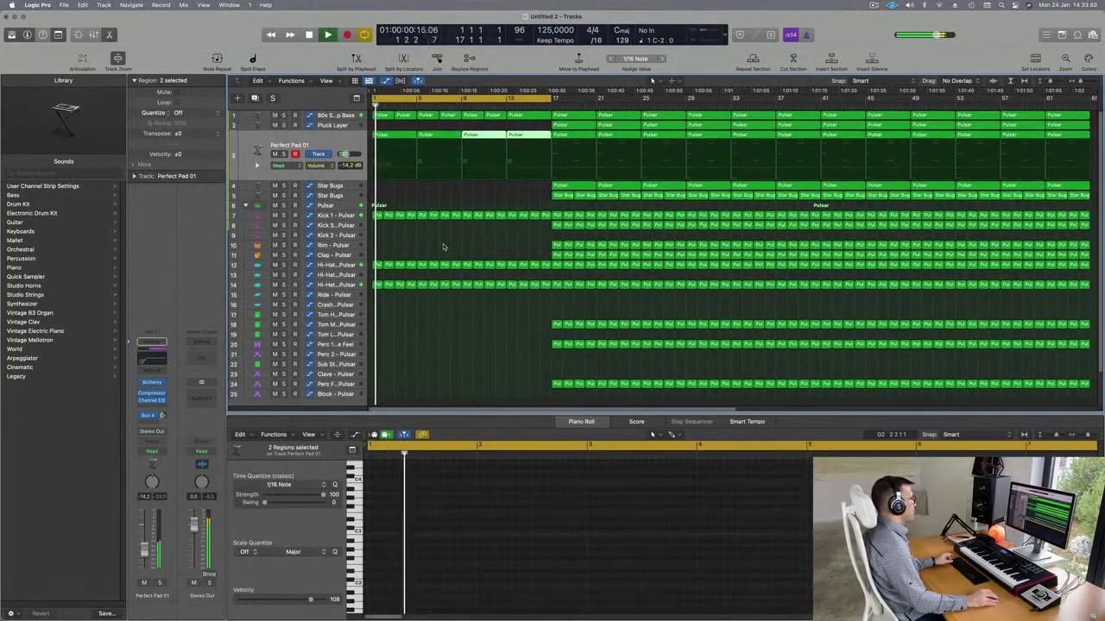
scroll(443, 246, up, 2)
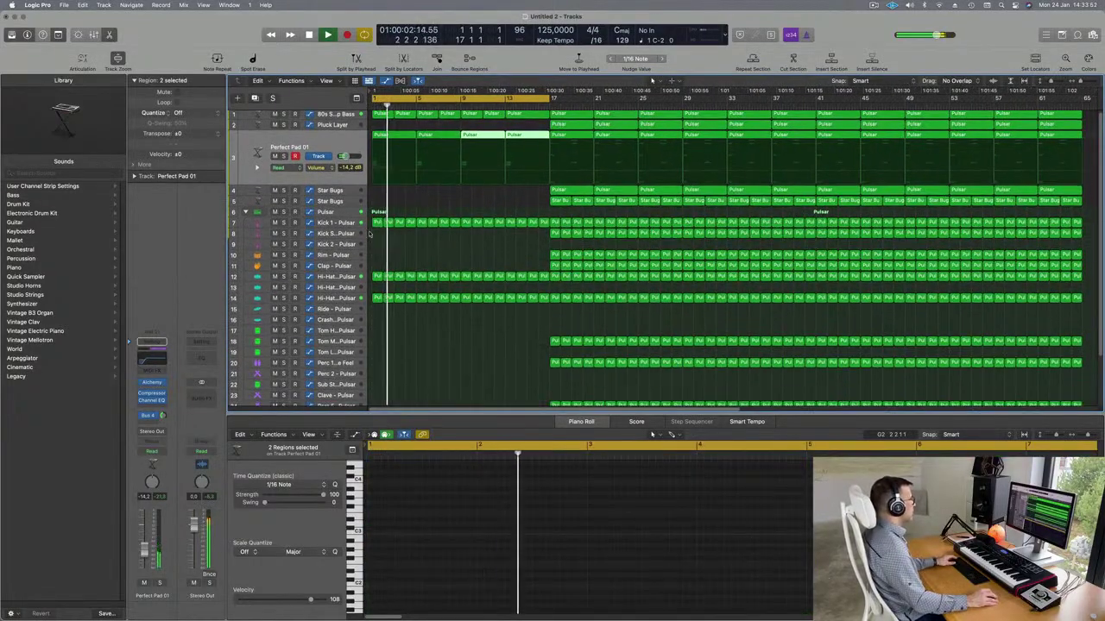
click(448, 211)
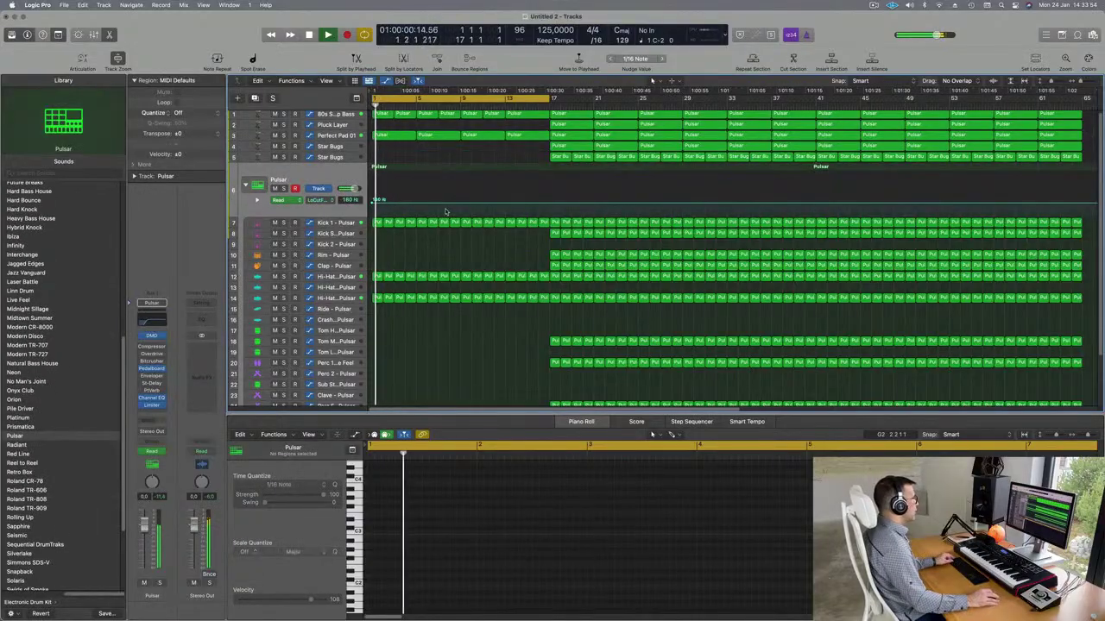
scroll(448, 212, up, 2)
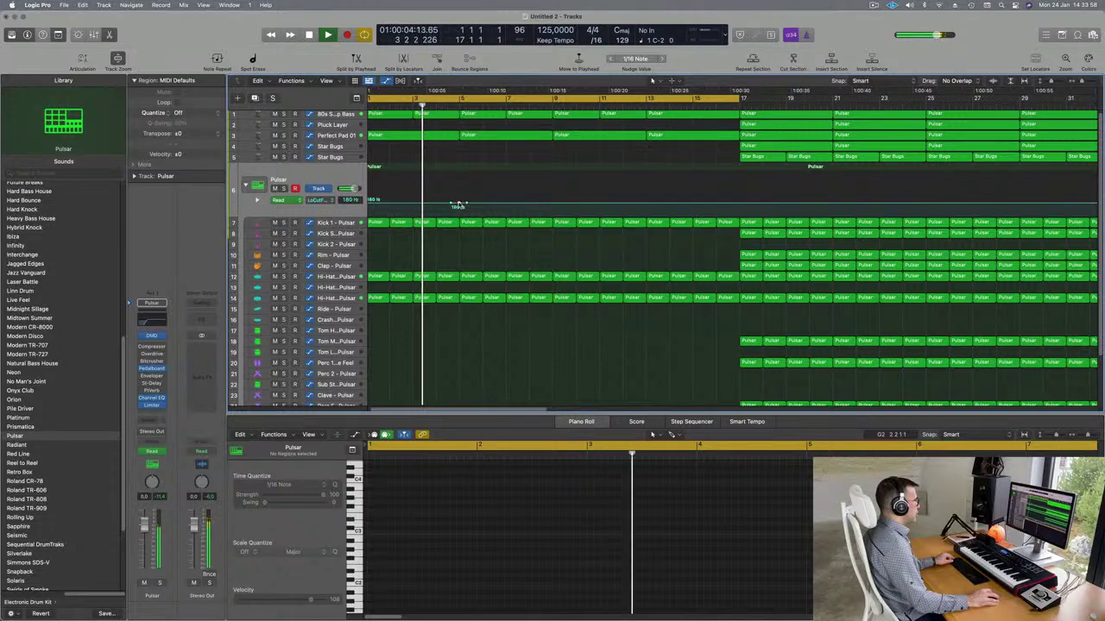
drag(458, 206, 455, 216)
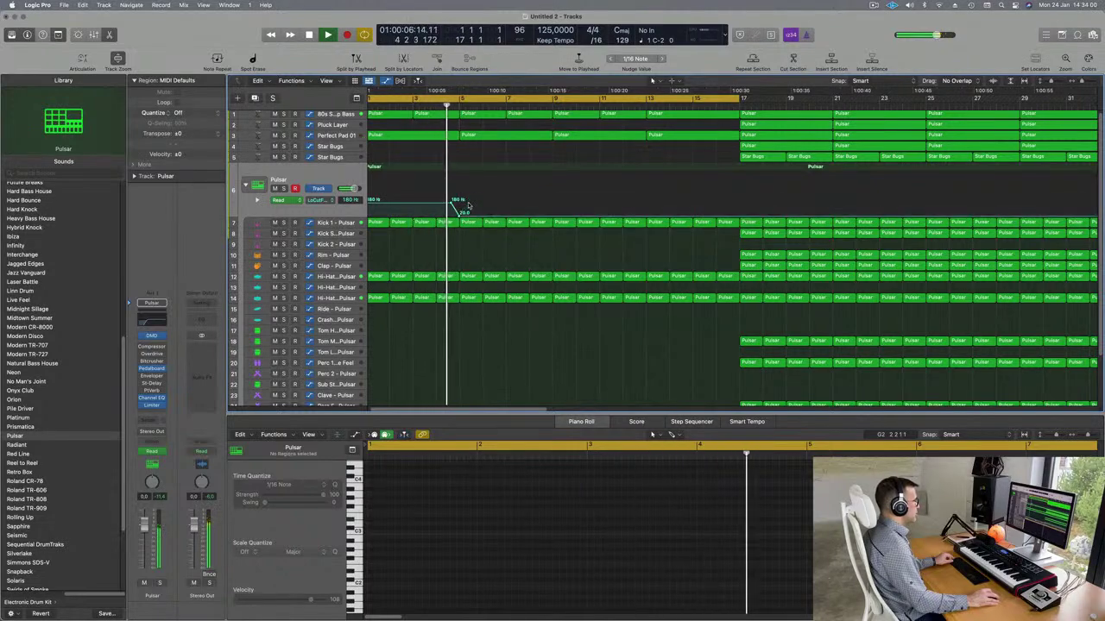
Step: Start the Pulsar kit's Lo Cut Filter drop at about bar 4 and return the automation to 181 Hz at bar 5
key(Return)
drag(467, 212, 445, 203)
key(Return)
click(445, 204)
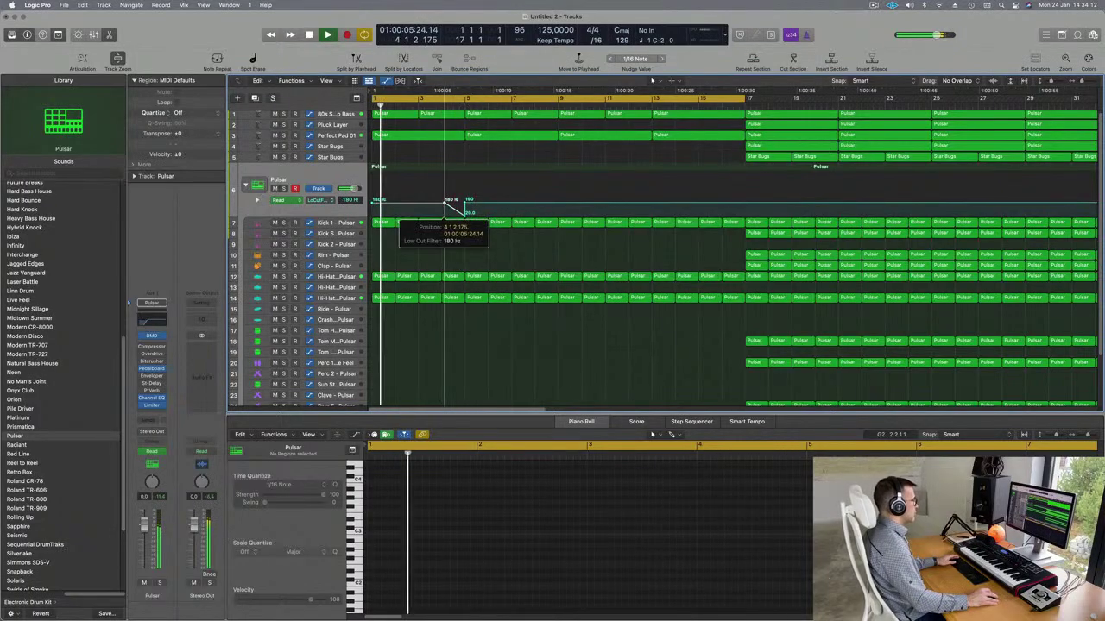
drag(467, 204, 465, 204)
Step: Draw a second Lo Cut Filter sweep on the Pulsar kit from 181 Hz at bar 7 down to 20 Hz at bar 9
key(super+Left)
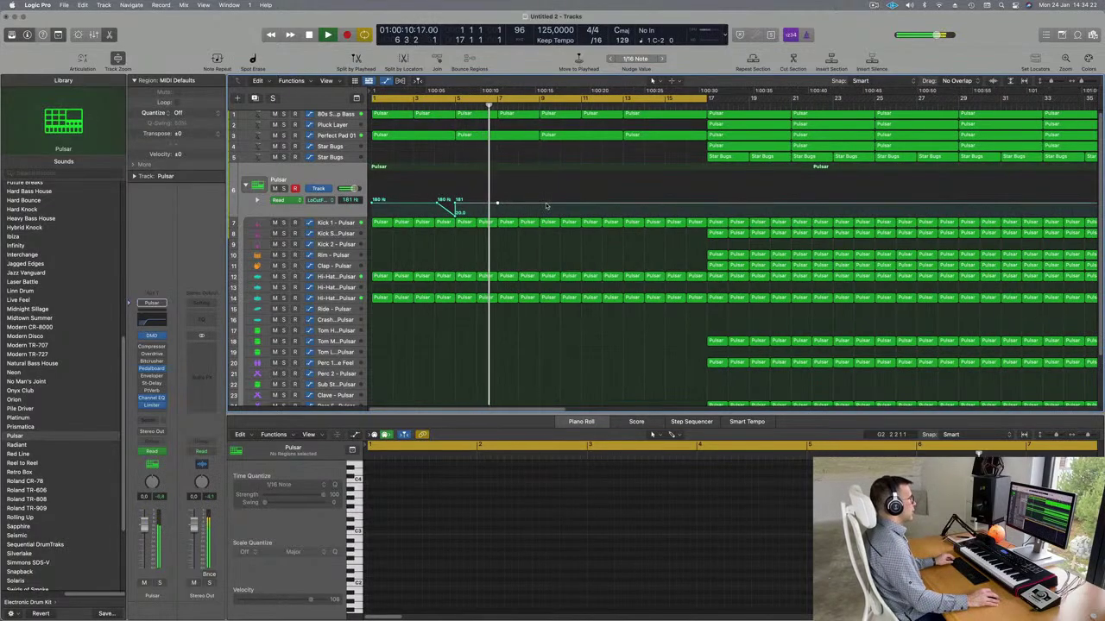
drag(542, 204, 539, 217)
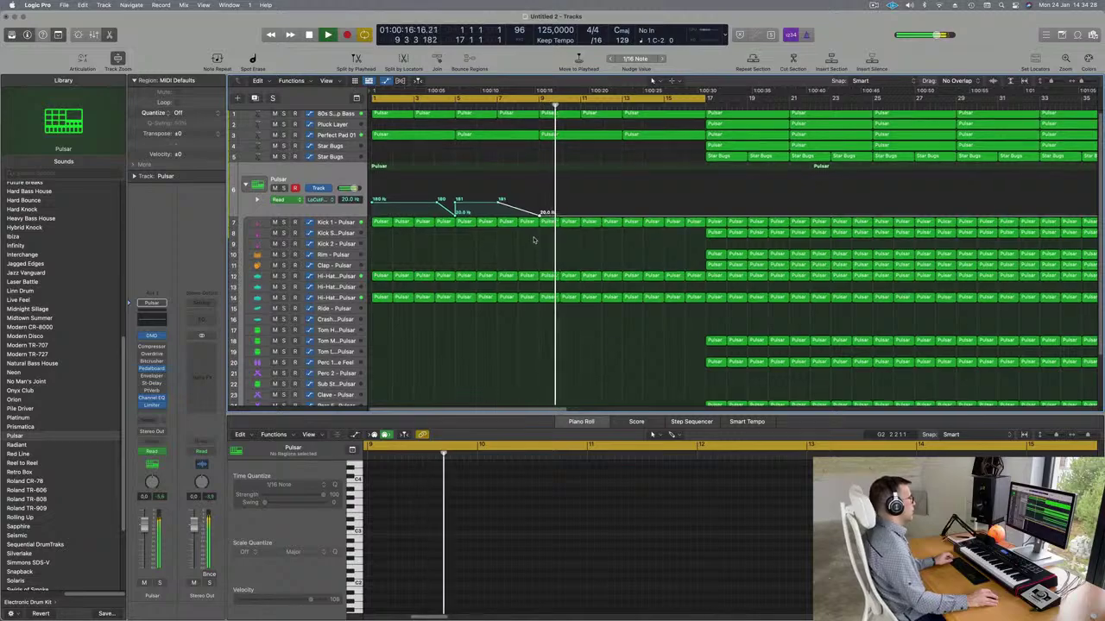
scroll(518, 259, down, 3)
scroll(511, 269, down, 1)
scroll(524, 246, down, 5)
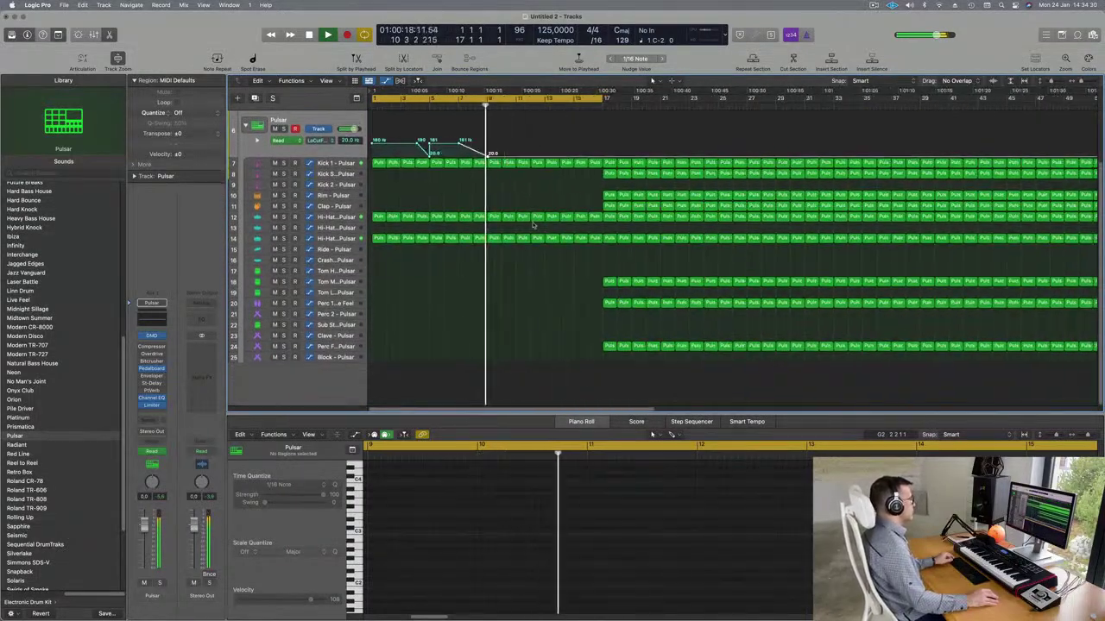
Step: Replay the intro from bar 1 and review the automation lanes of 80s Synth Pop Bass, the Pulsar kit and Perfect Pad 01
scroll(498, 209, up, 2)
scroll(498, 207, up, 3)
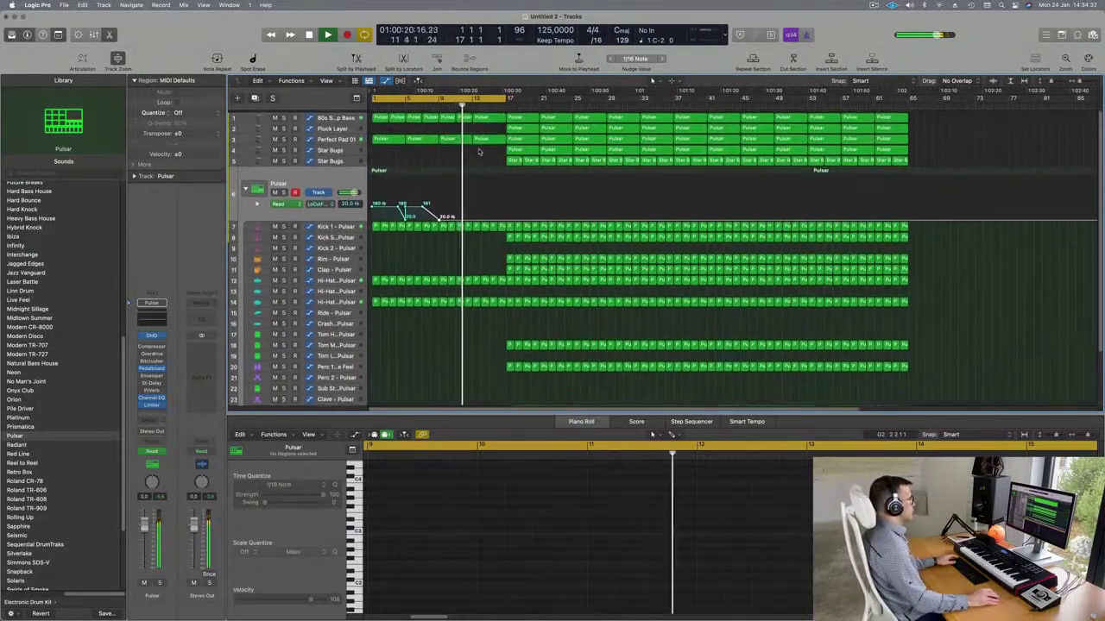
click(344, 114)
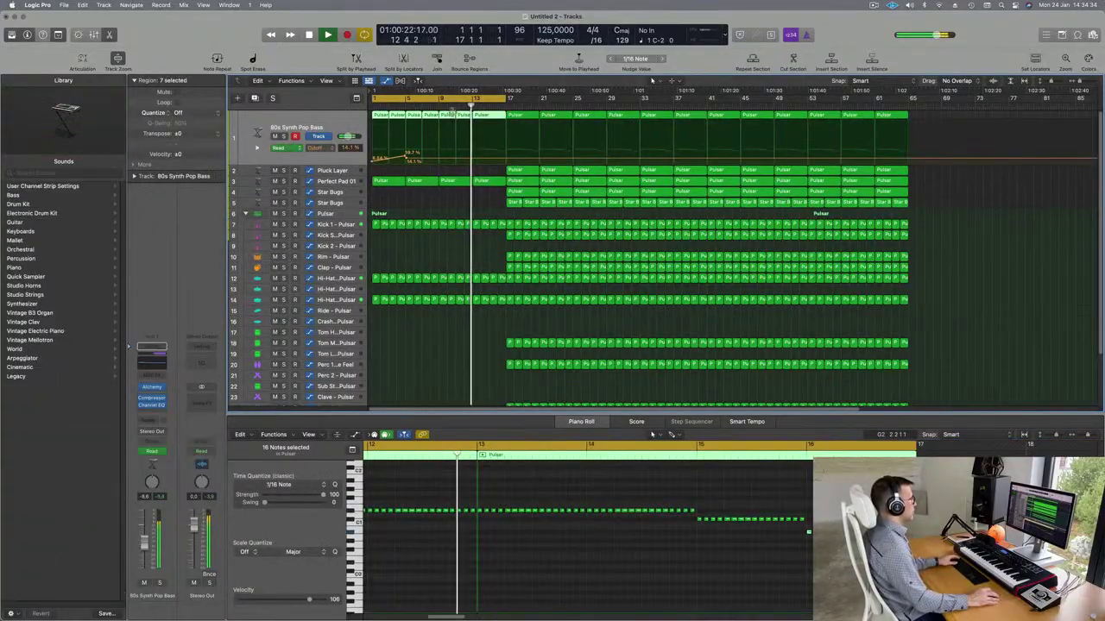
key(Return)
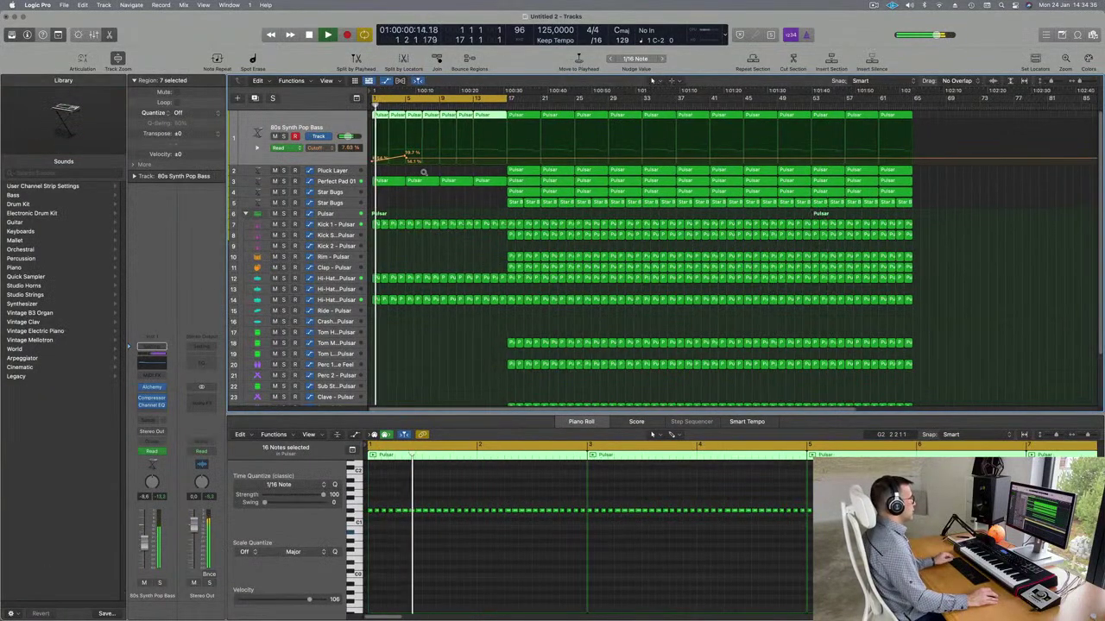
scroll(451, 182, up, 3)
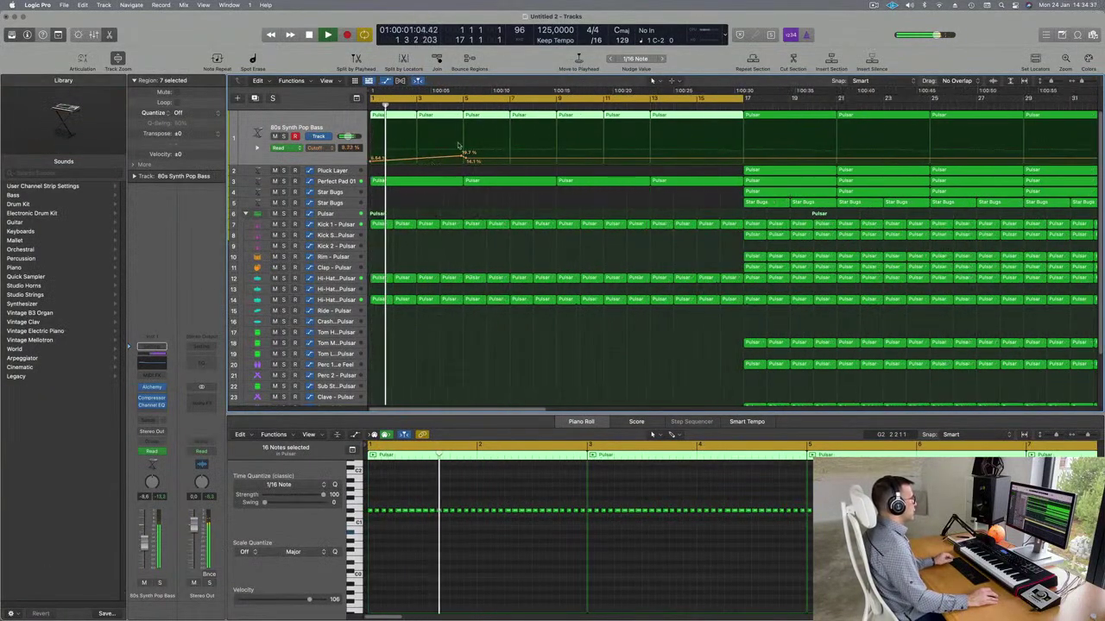
click(345, 214)
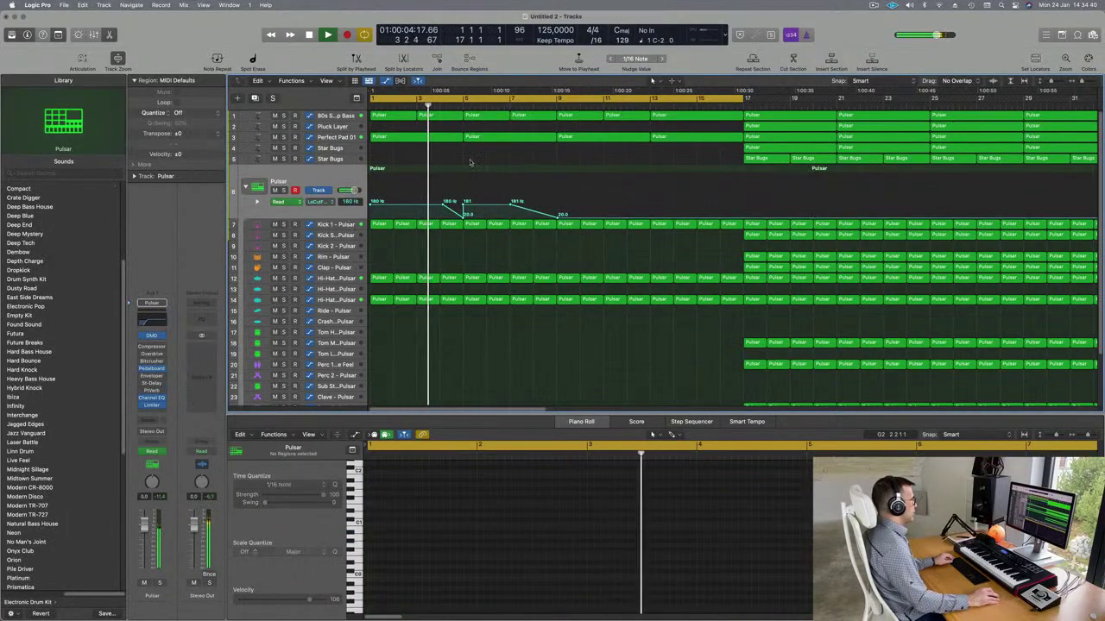
click(345, 139)
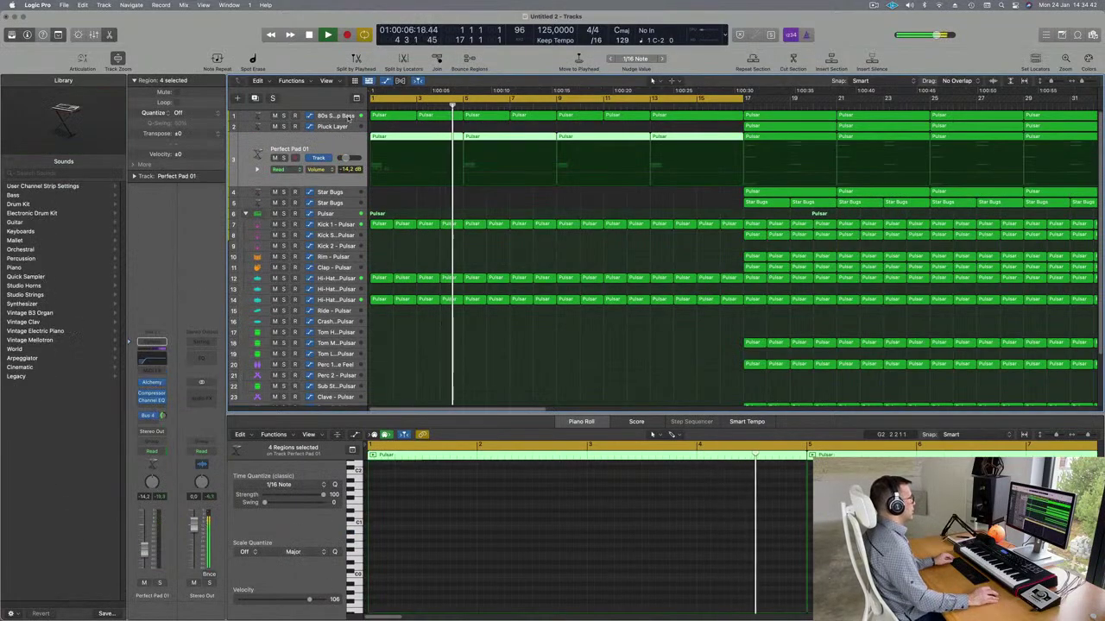
Step: Extend the 80s Synth Pop Bass Cutoff automation to 31.7% at bar 9, 39.1% at bar 13 and 25.2% at bar 17
click(332, 116)
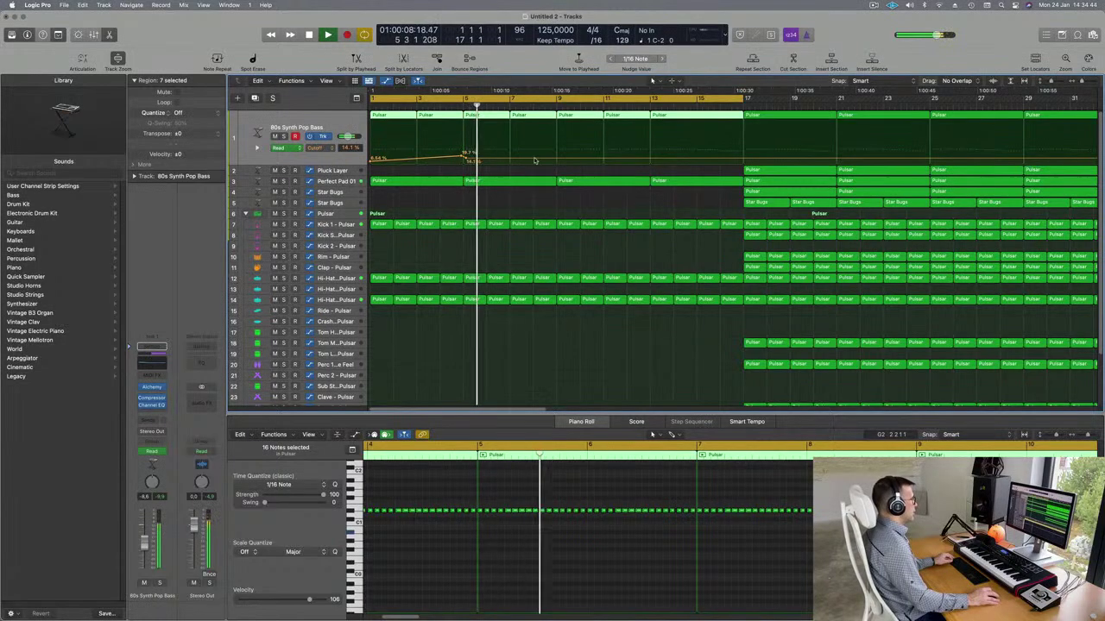
drag(559, 160, 554, 149)
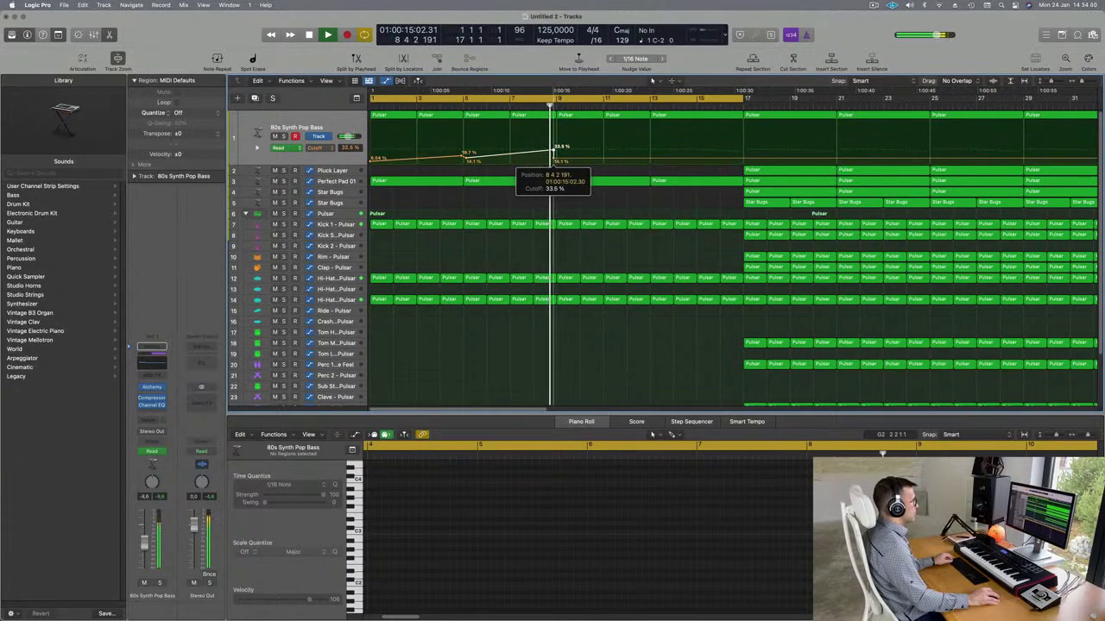
drag(553, 151, 555, 152)
drag(651, 154, 651, 145)
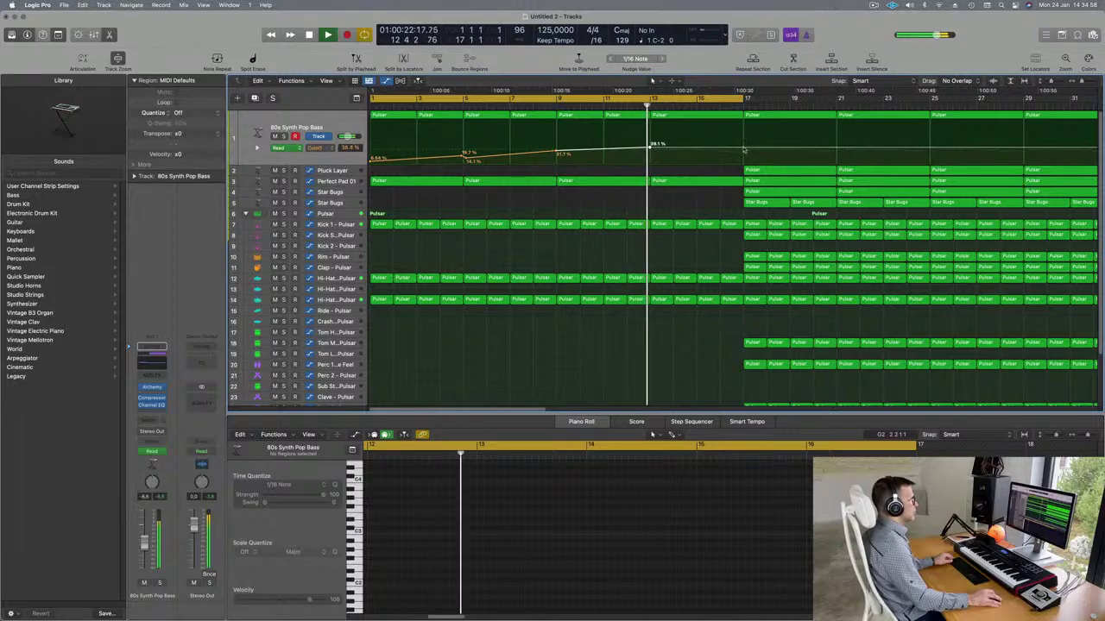
drag(743, 150, 743, 157)
Step: Delete the Perfect Pad 01 region at bar 13 and both hi-hat tracks' regions from bar 13 to bar 17
click(656, 181)
key(Delete)
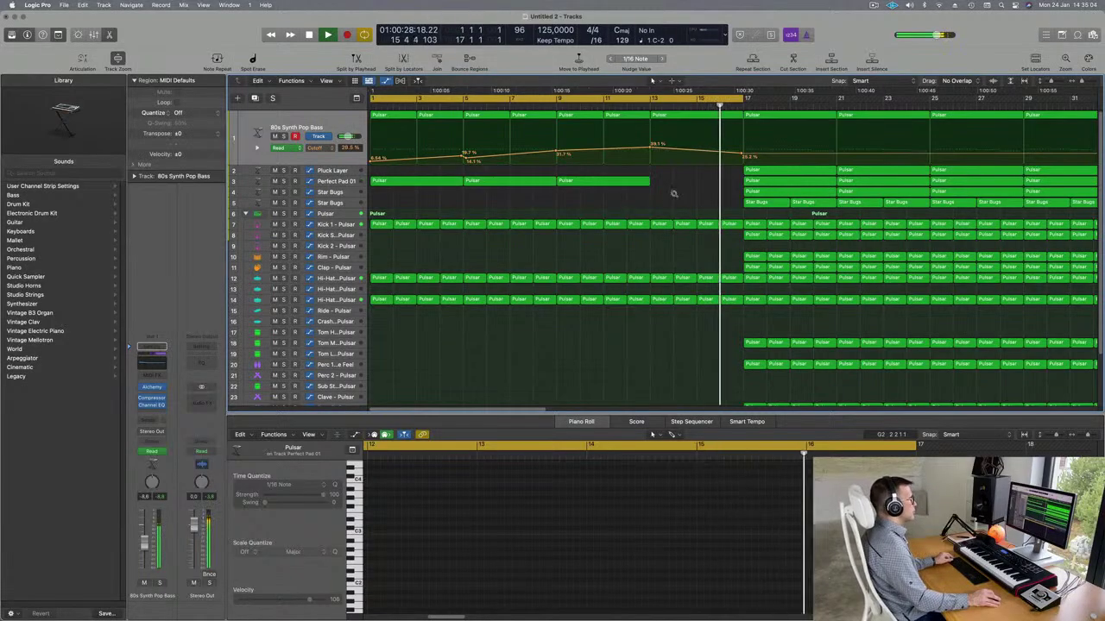
scroll(657, 174, down, 2)
scroll(626, 136, down, 3)
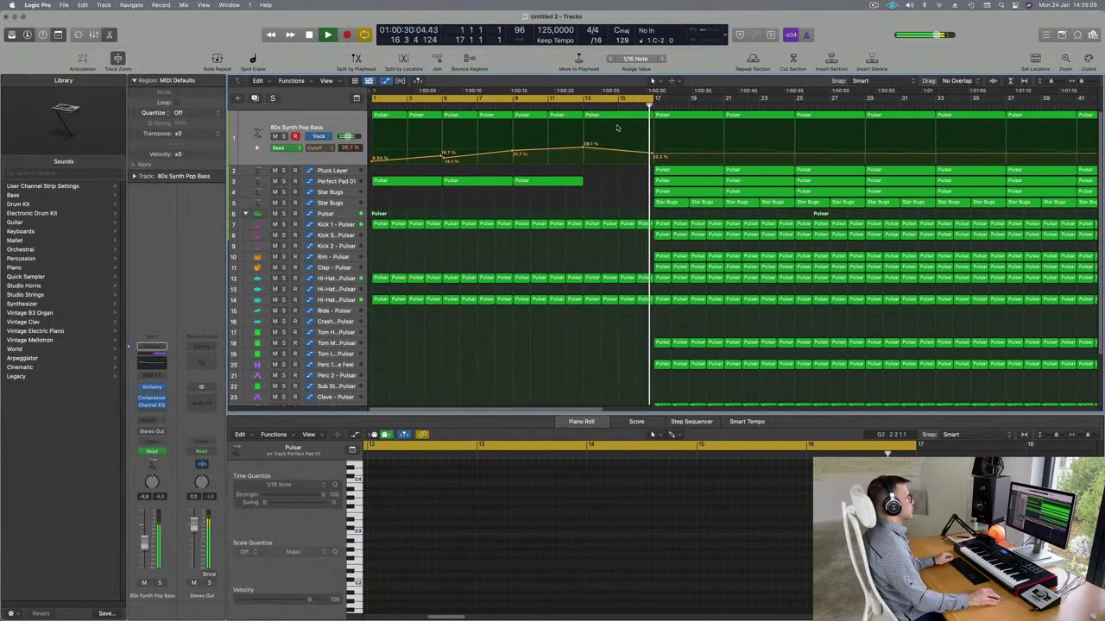
click(573, 104)
scroll(578, 202, down, 2)
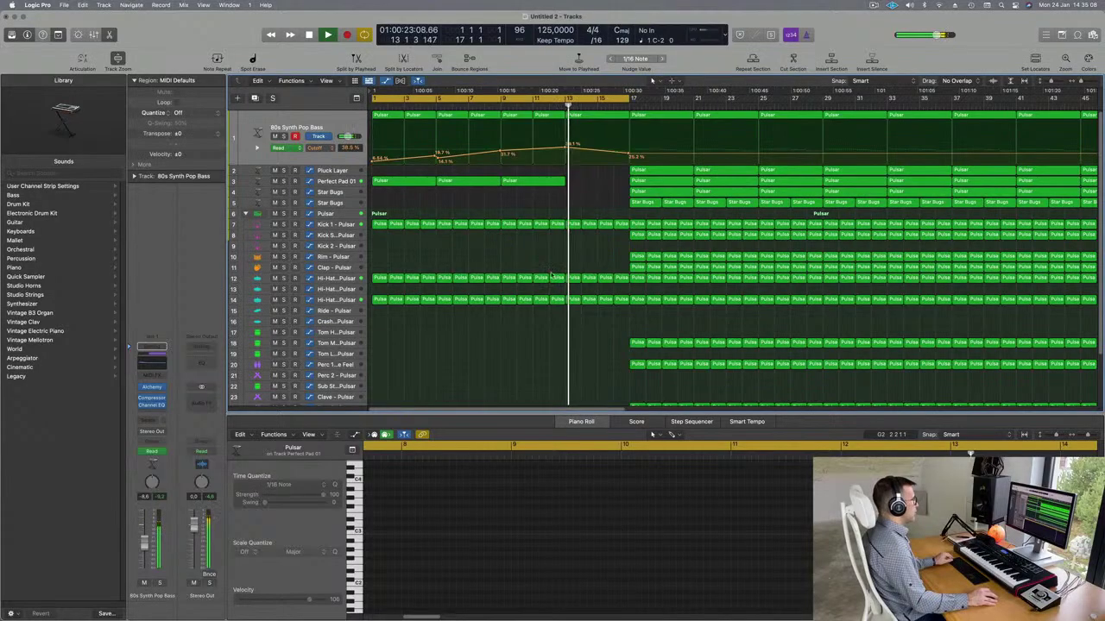
drag(570, 268, 627, 316)
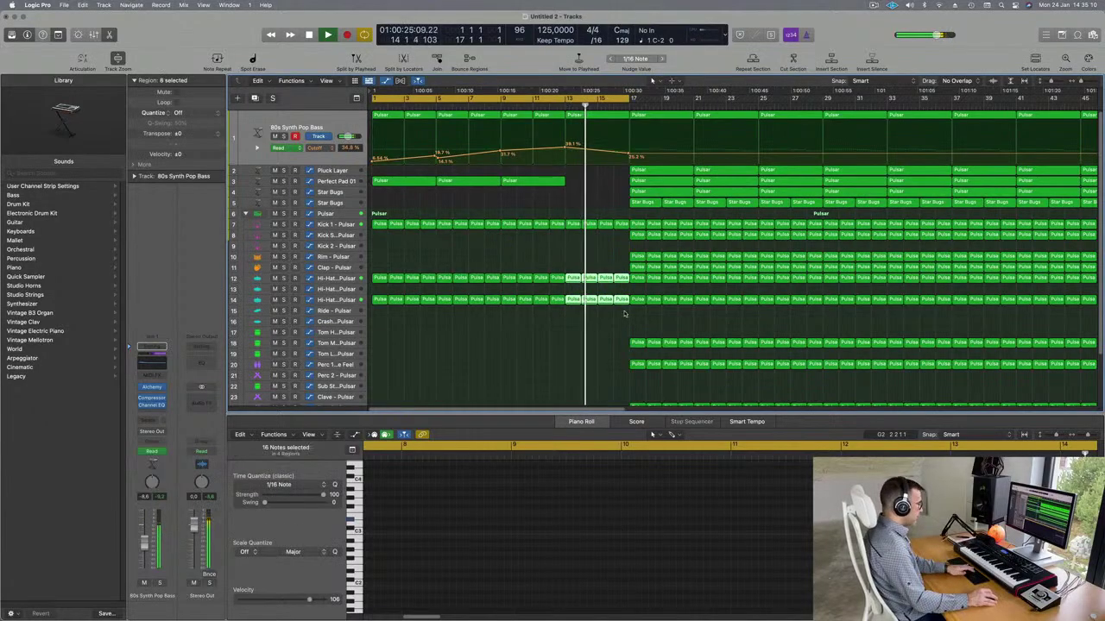
key(BackSpace)
Step: Replay from about bar 12 to check the stripped-down bars 13 to 16 against the full arrangement from bar 17
click(547, 105)
scroll(573, 241, down, 3)
scroll(542, 245, down, 4)
scroll(541, 246, down, 2)
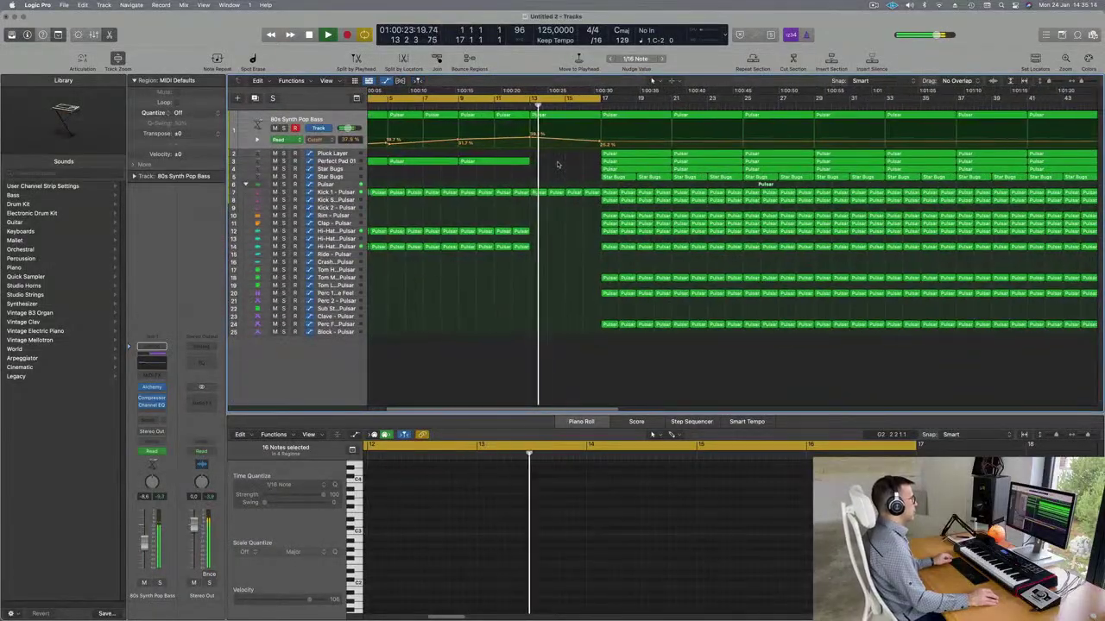
scroll(547, 247, down, 3)
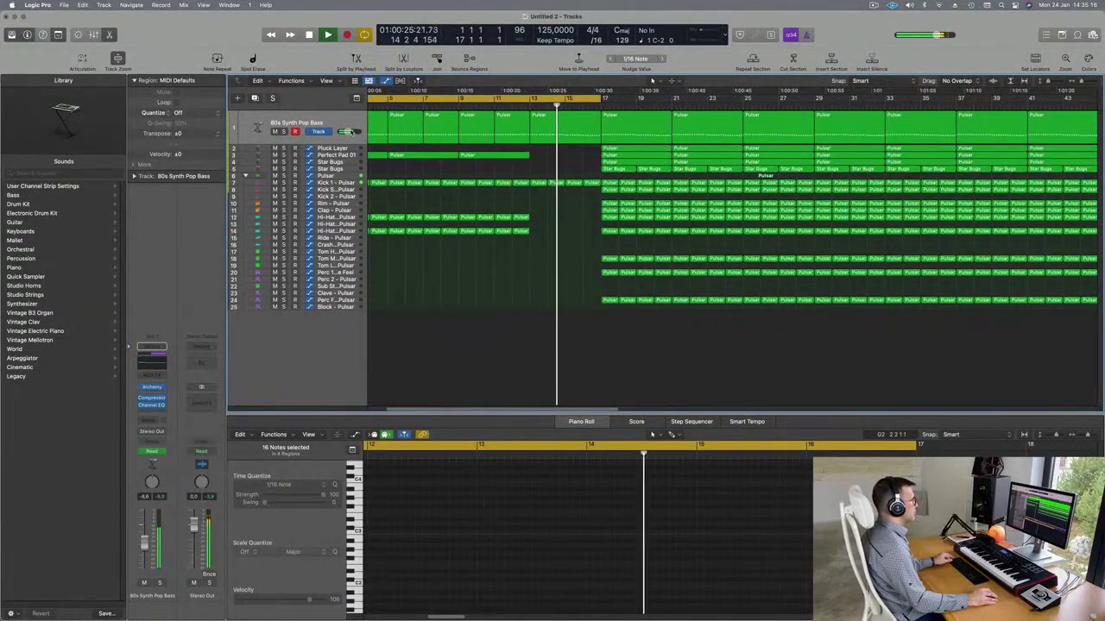
scroll(562, 205, up, 3)
scroll(560, 213, down, 4)
scroll(553, 215, down, 3)
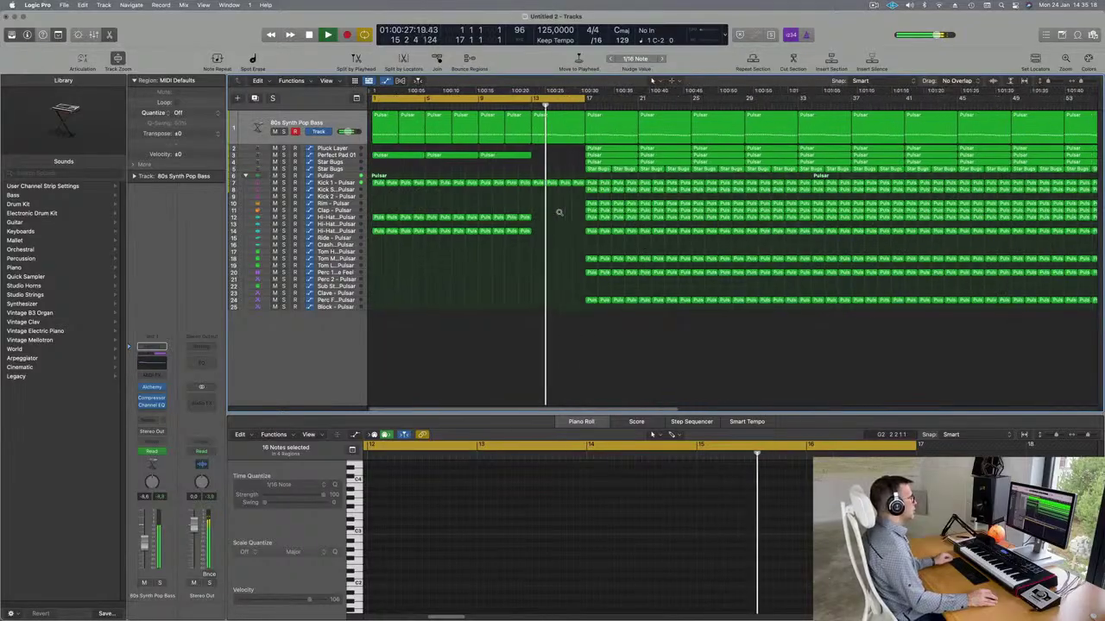
scroll(534, 213, down, 3)
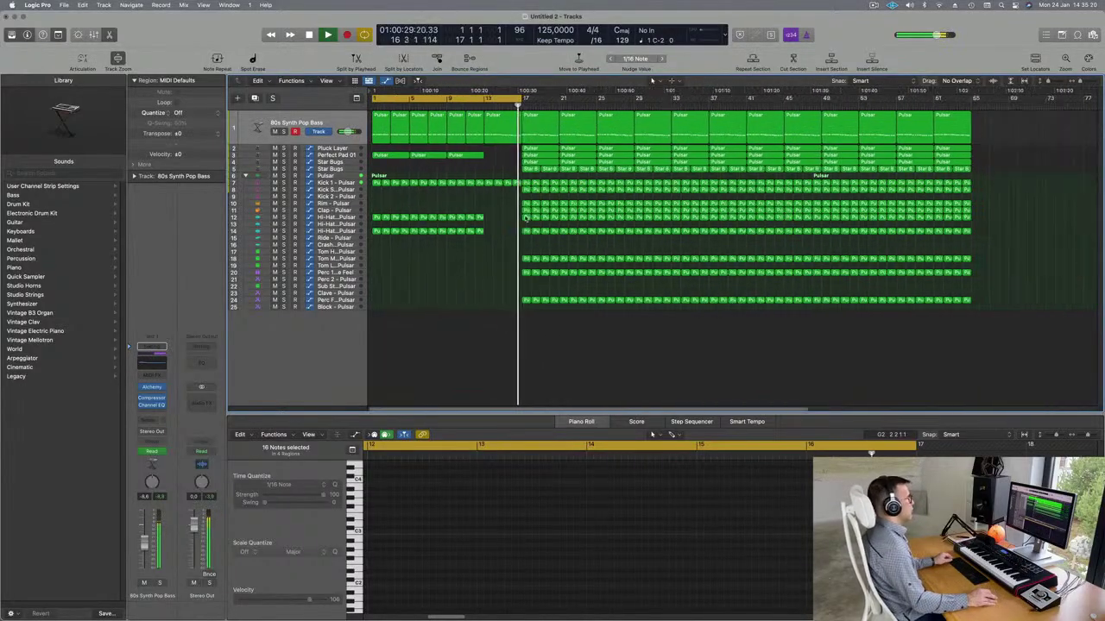
Step: Create a one-bar region at bar 1 on the Crash FX track with a single note on the downbeat and play it
key(Return)
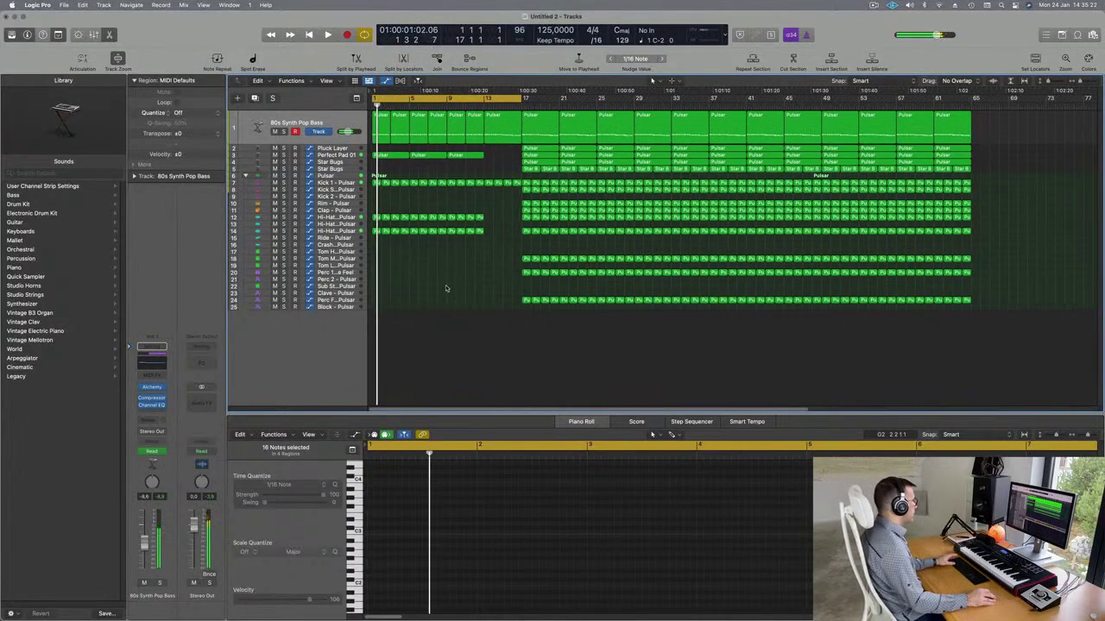
scroll(446, 289, up, 4)
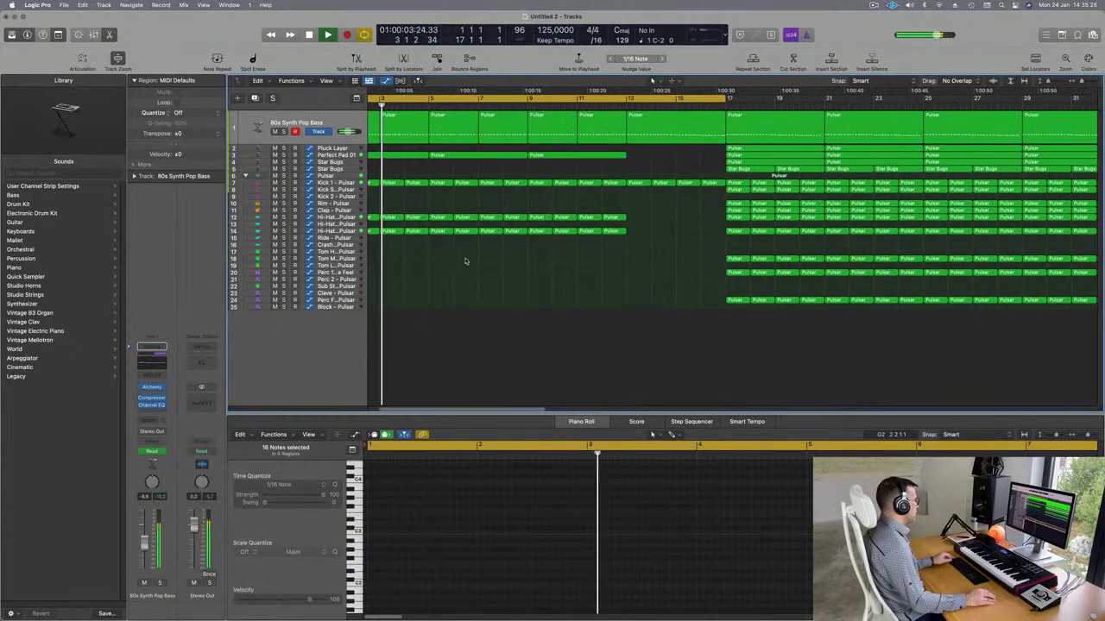
scroll(431, 250, left, 2)
drag(379, 233, 382, 247)
drag(407, 515, 479, 529)
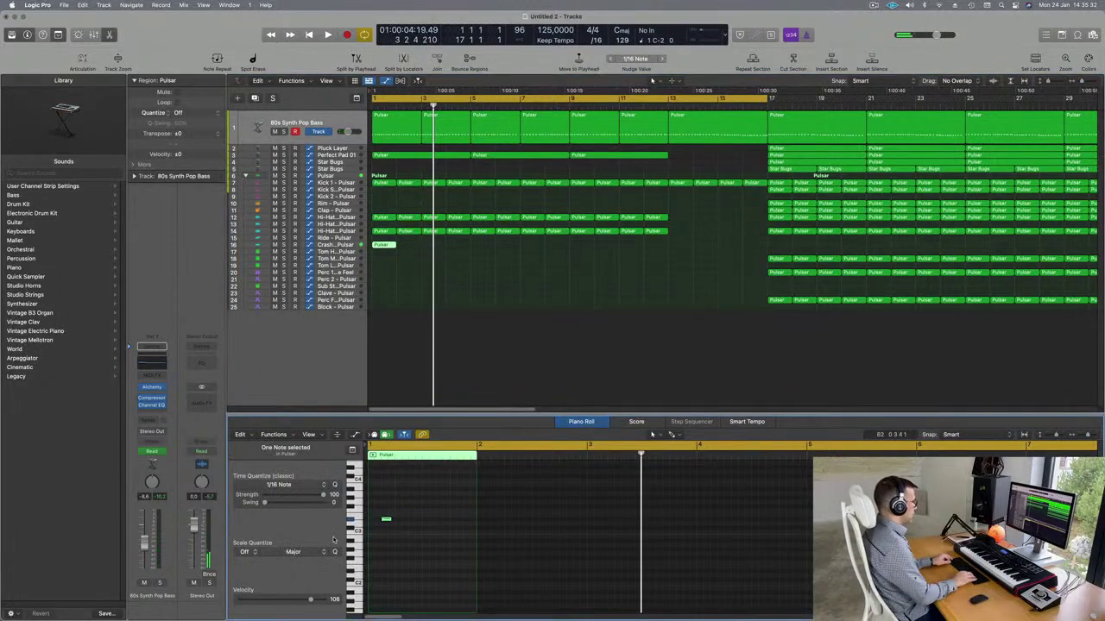
key(space)
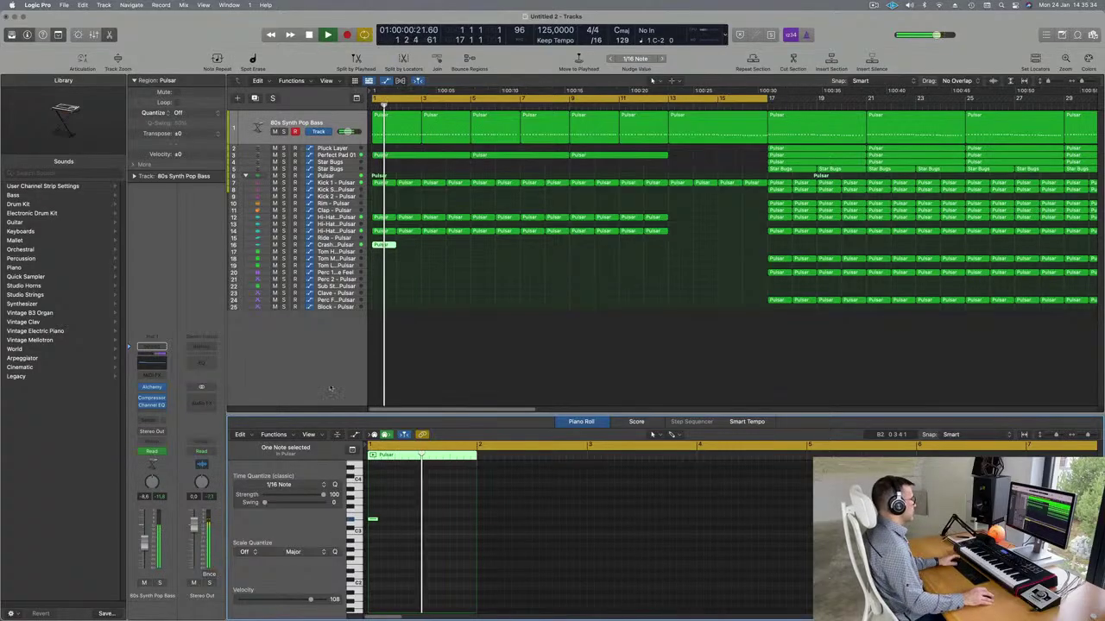
Step: Copy the Crash FX region from bar 1 to bar 13
click(382, 245)
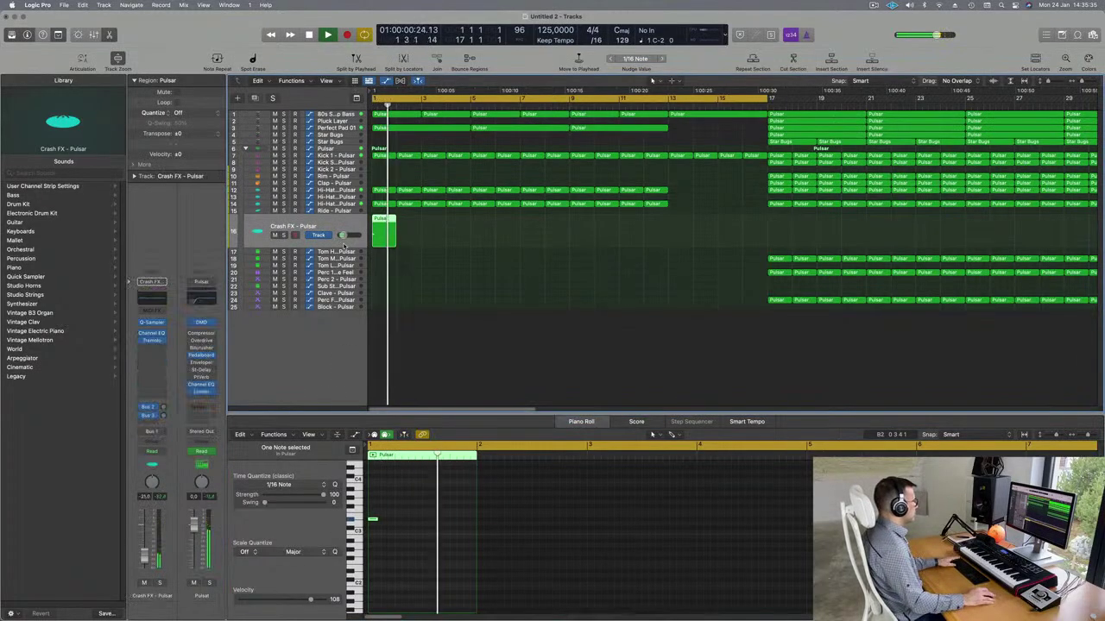
click(431, 324)
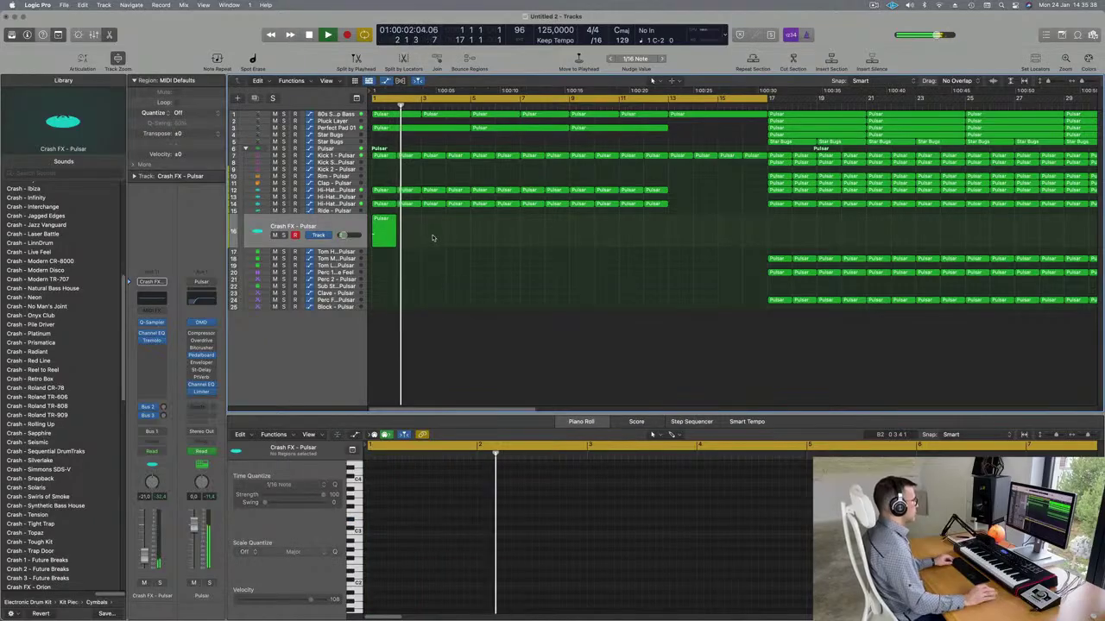
drag(384, 220, 682, 229)
scroll(464, 321, down, 3)
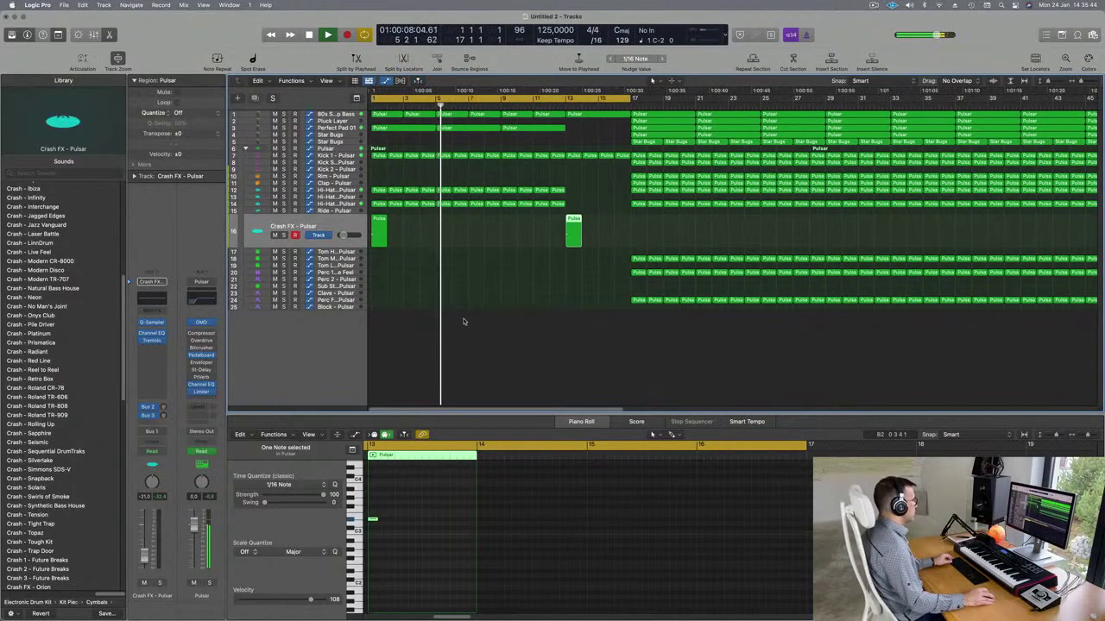
scroll(463, 320, up, 1)
Step: Copy the bar 1 crash region onto the Sub Stab track at bar 9 and rewind to hear it
click(337, 286)
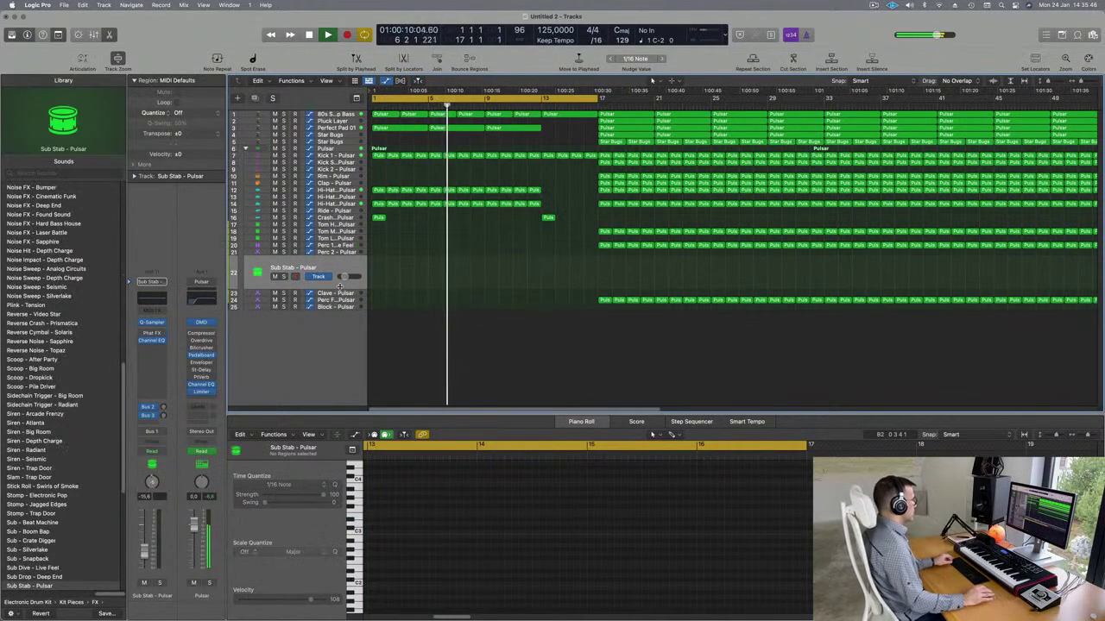
click(378, 218)
drag(378, 218, 516, 261)
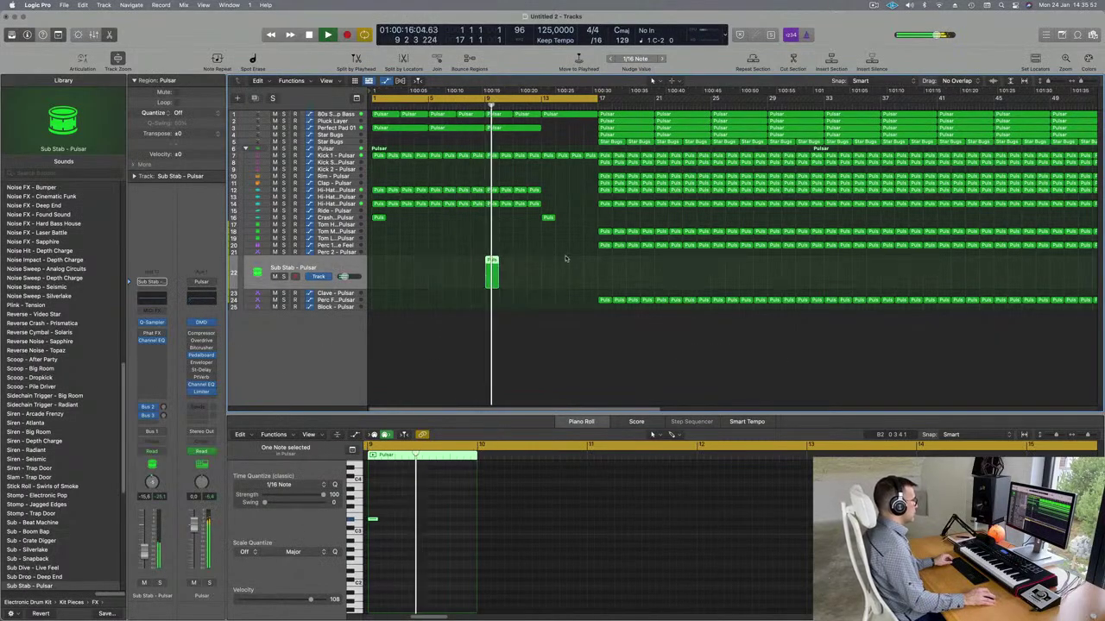
key(comma)
key(comma)
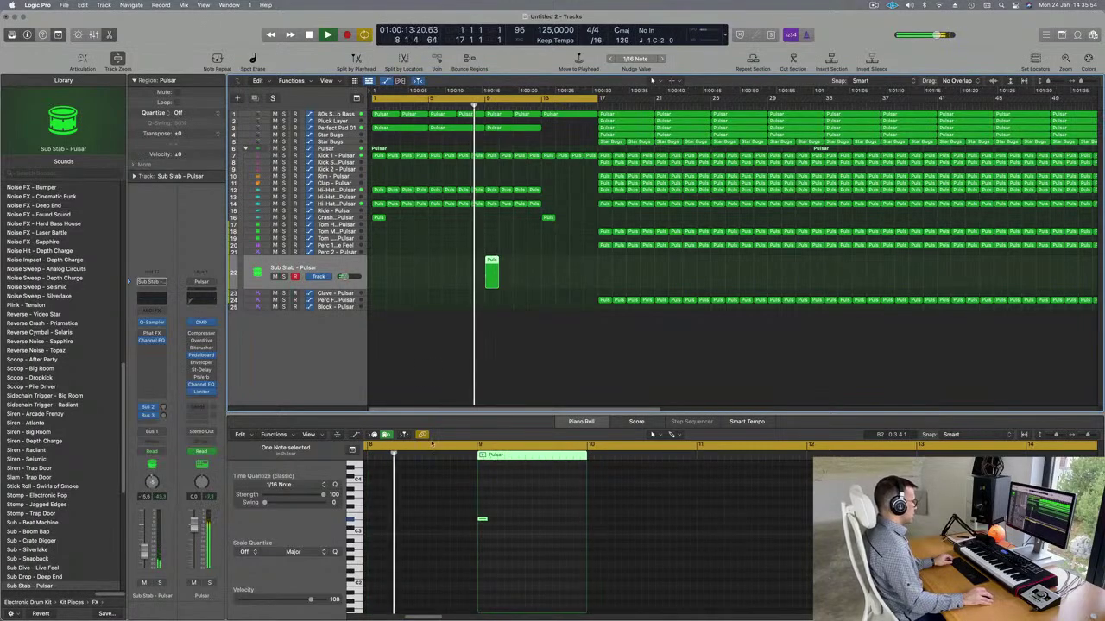
Step: Try the Sub Stab note at bar 9 in other octaves, including two octaves lower, while listening to the playback
click(484, 520)
key(alt+shift+Down)
key(alt+shift+Down)
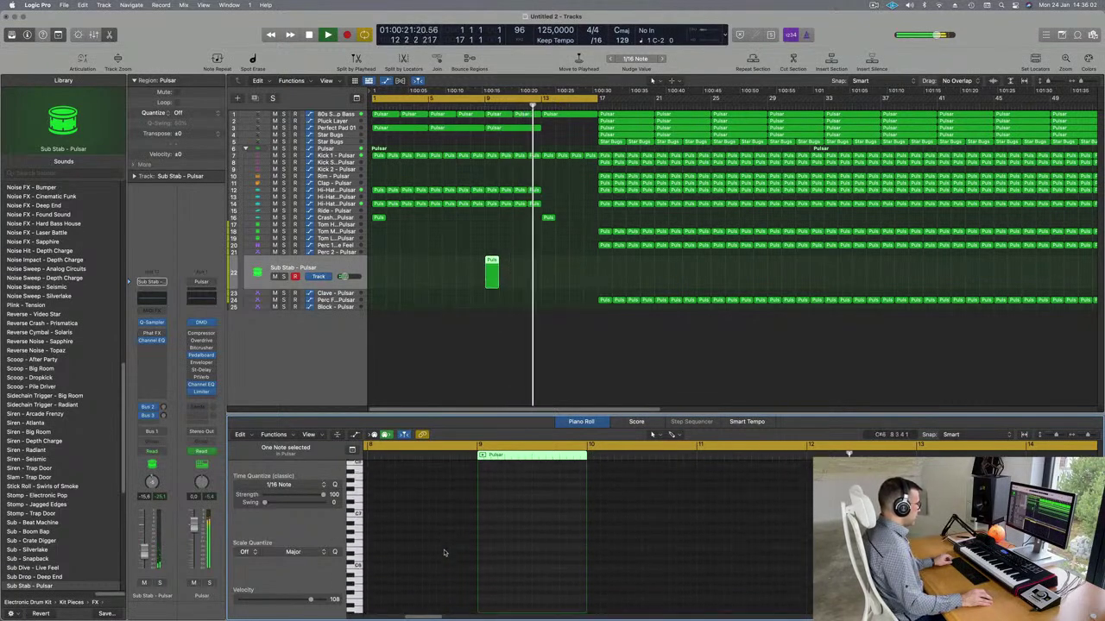
scroll(447, 549, up, 5)
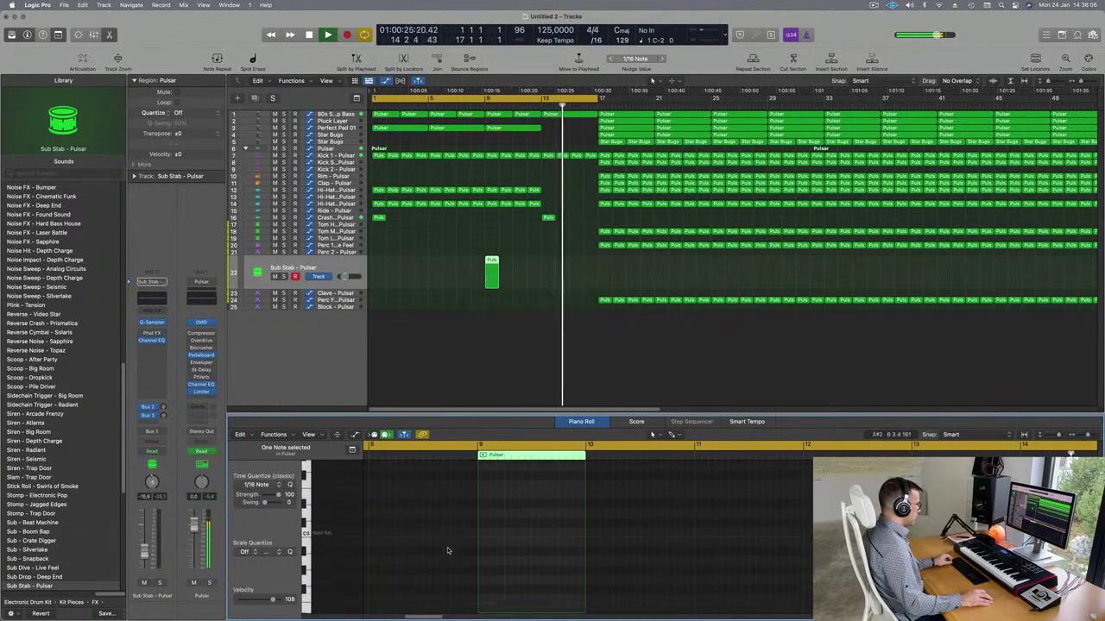
scroll(448, 551, up, 5)
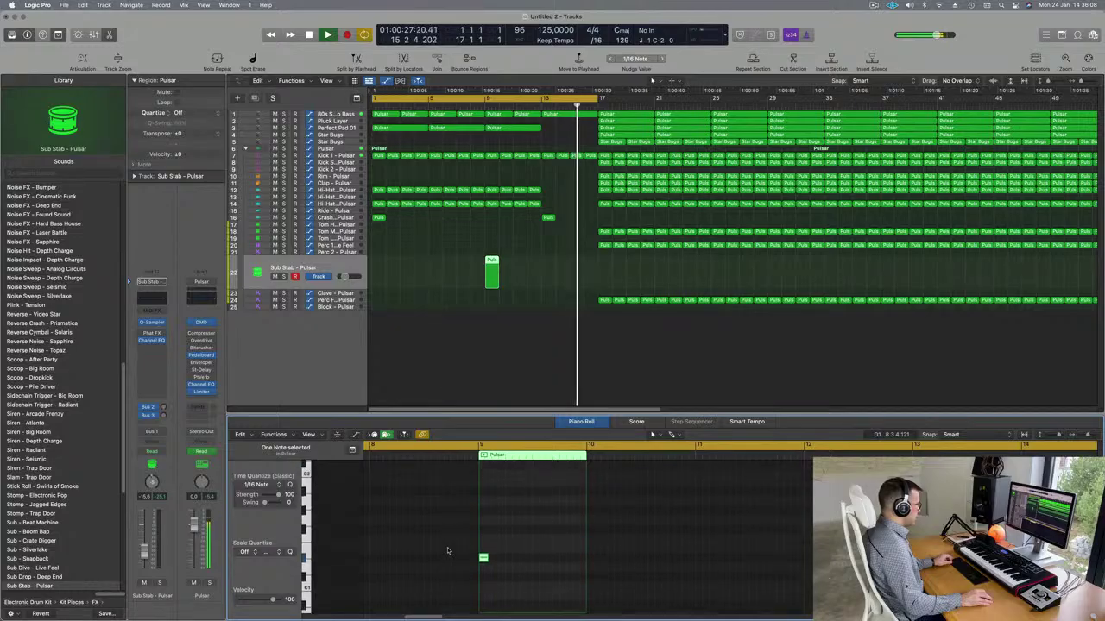
drag(448, 550, 508, 618)
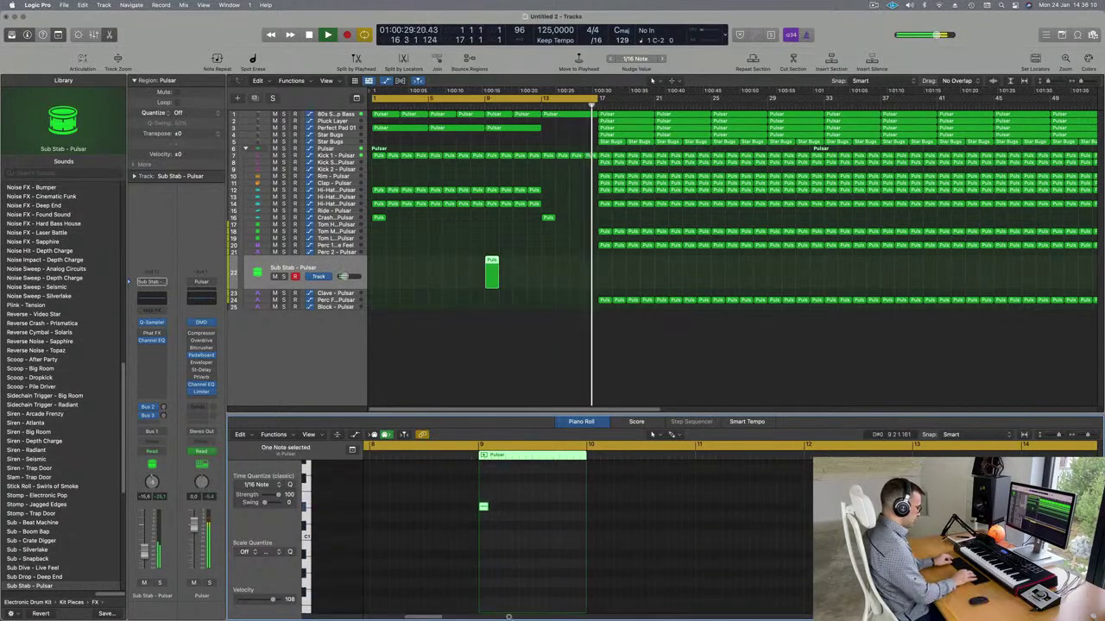
scroll(484, 604, up, 5)
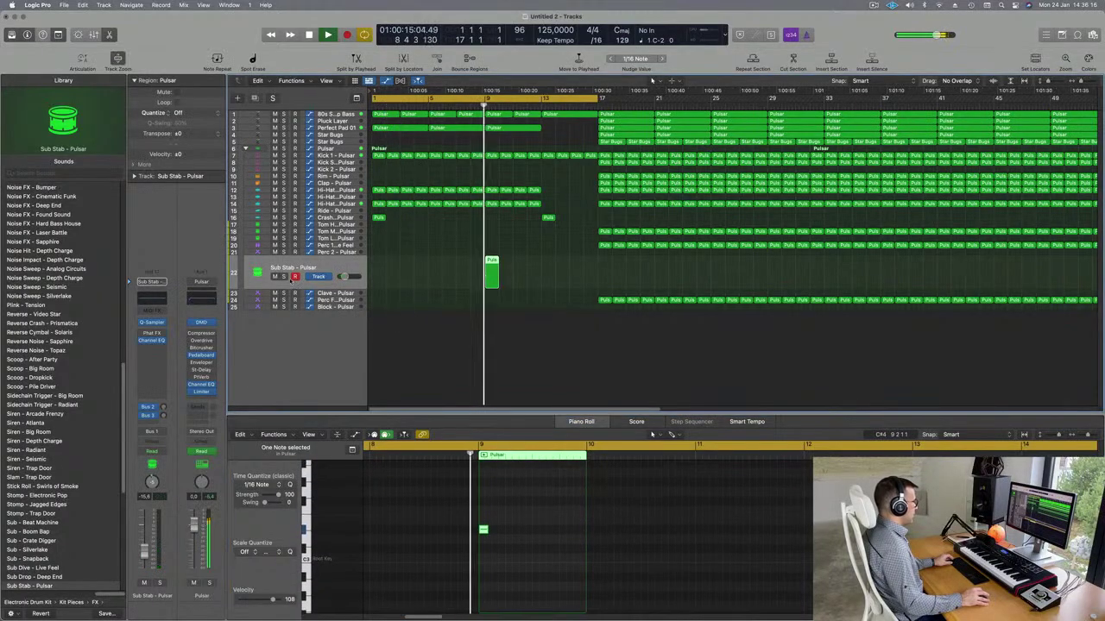
Step: Solo and turn up the Sub Stab track, swap its sound for Sub Dive - Live Feel and play it from bar 9
click(285, 277)
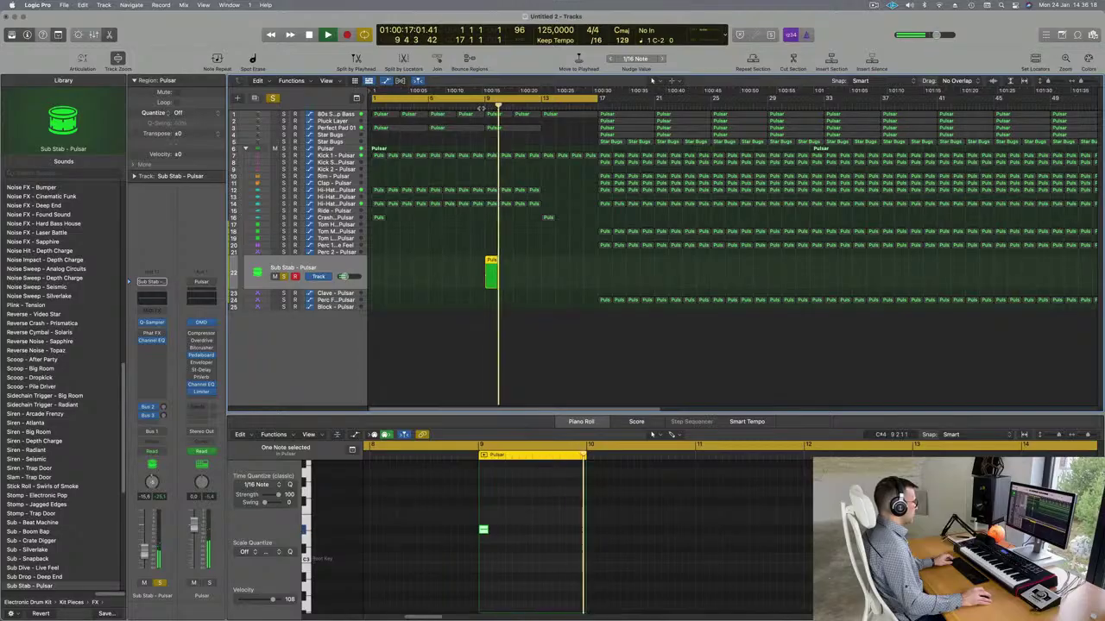
scroll(475, 107, right, 1)
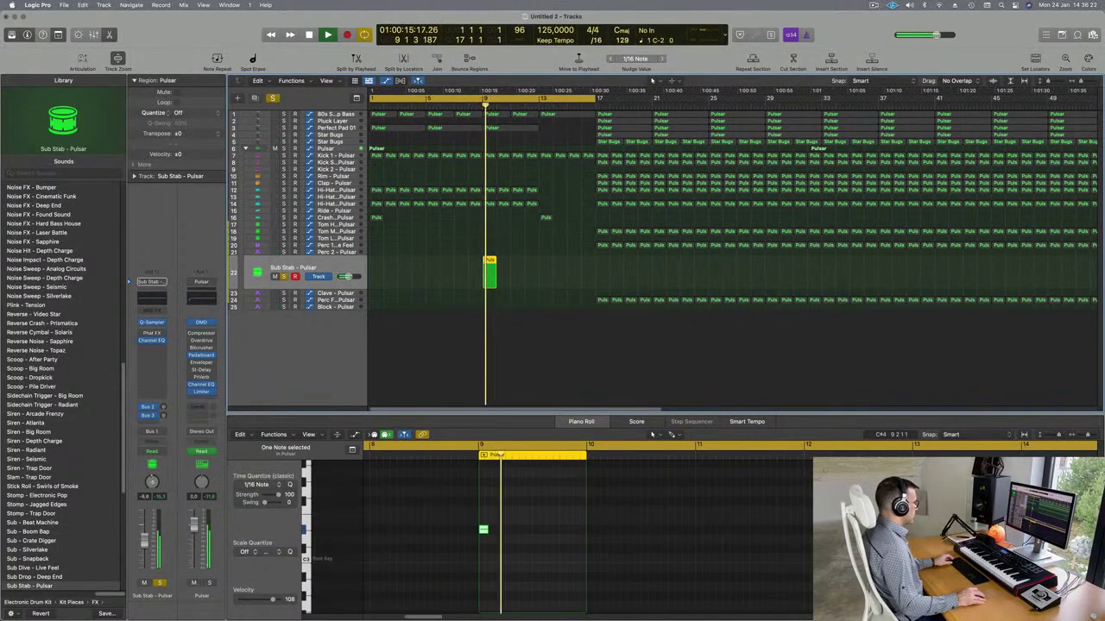
scroll(76, 493, down, 3)
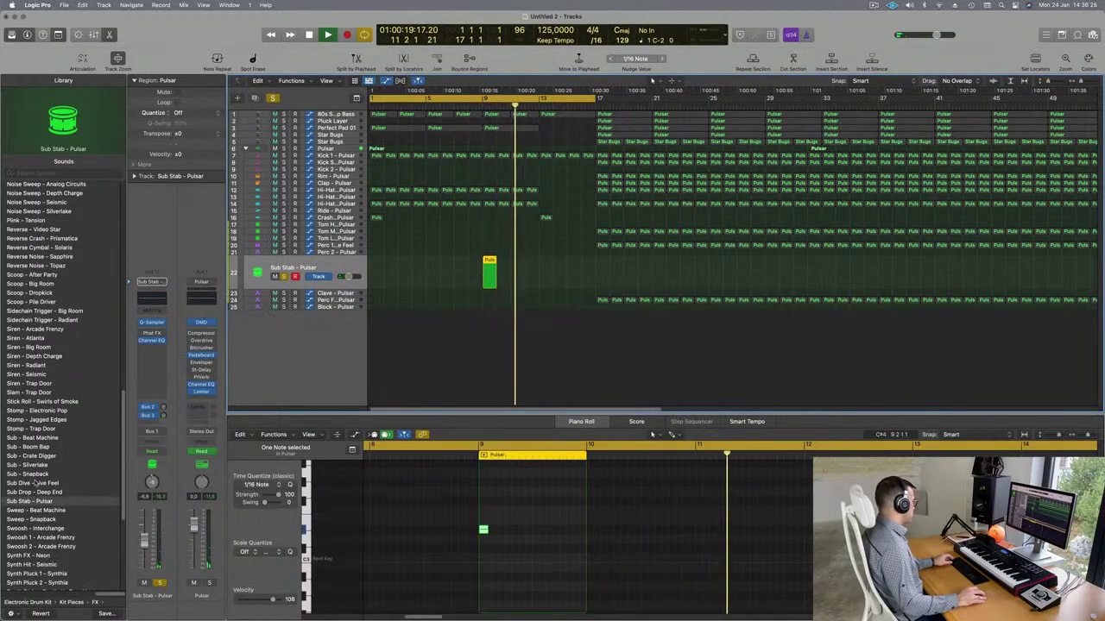
click(32, 484)
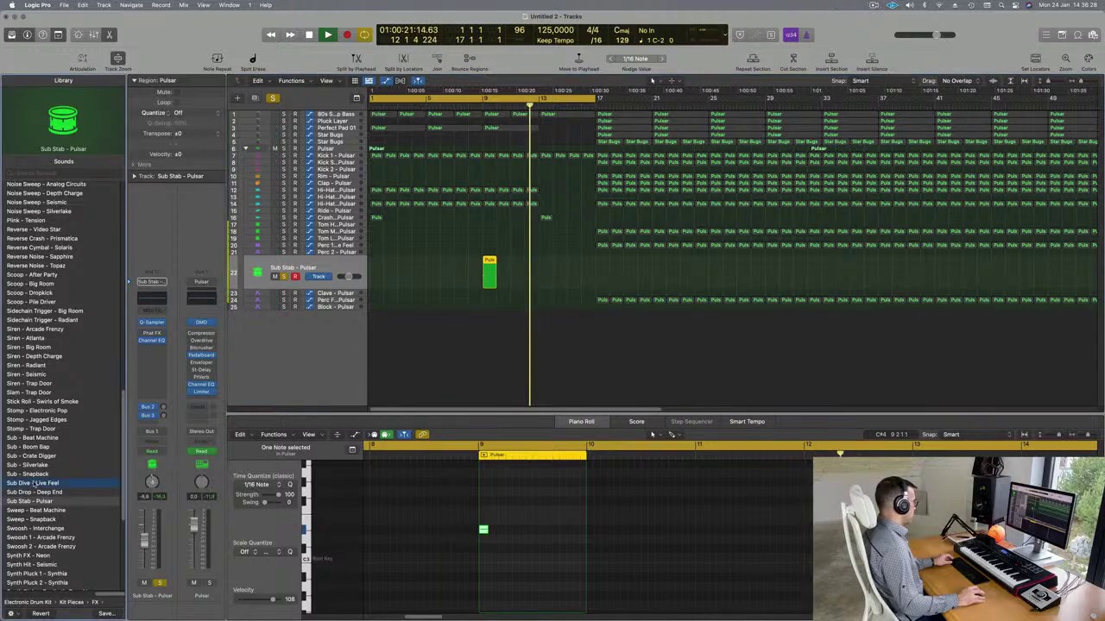
click(475, 105)
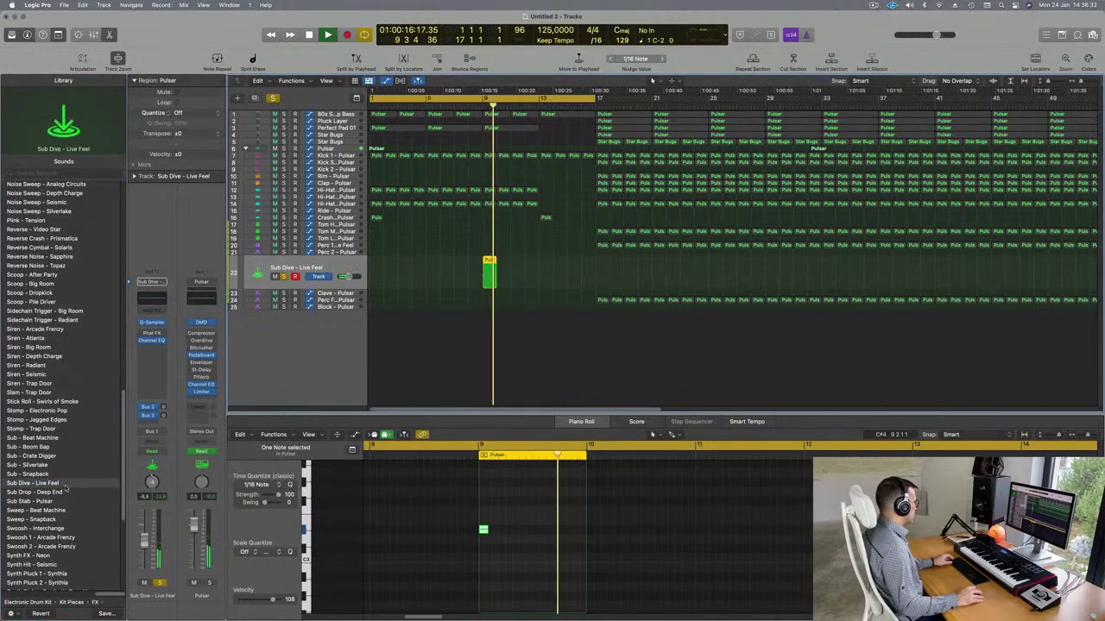
Step: Try the Sub Drop - Deep End sound on the soloed track and play it from bar 9
click(32, 501)
click(478, 106)
key(Up)
click(474, 106)
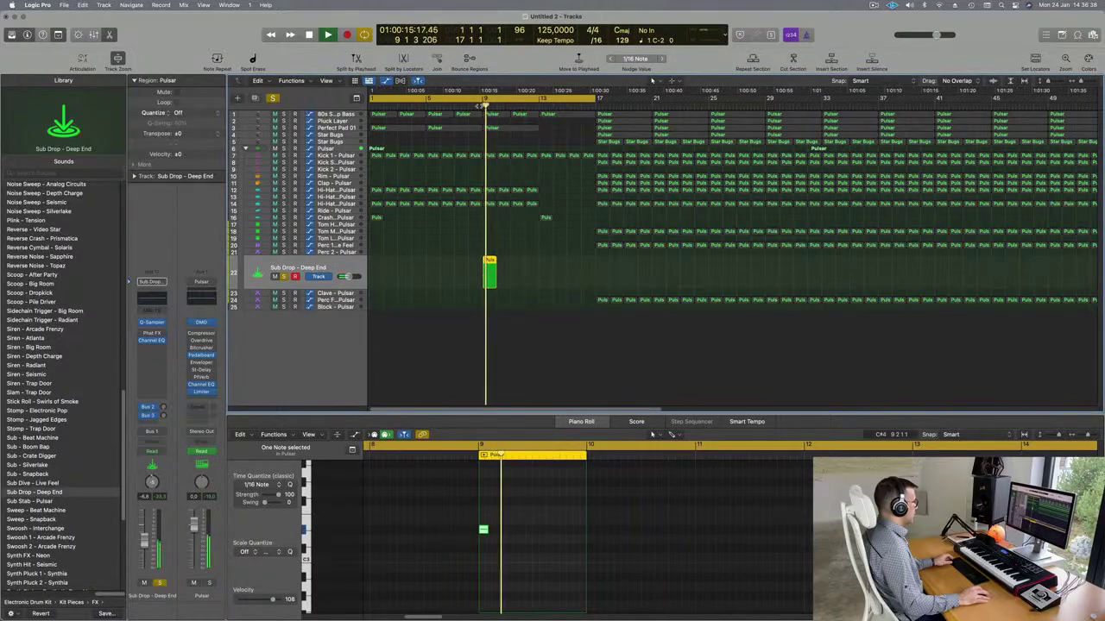
Step: Load the Reverse Cymbal - Solaris sound on the soloed track, hear it from bar 9 and unsolo the track
scroll(64, 458, down, 10)
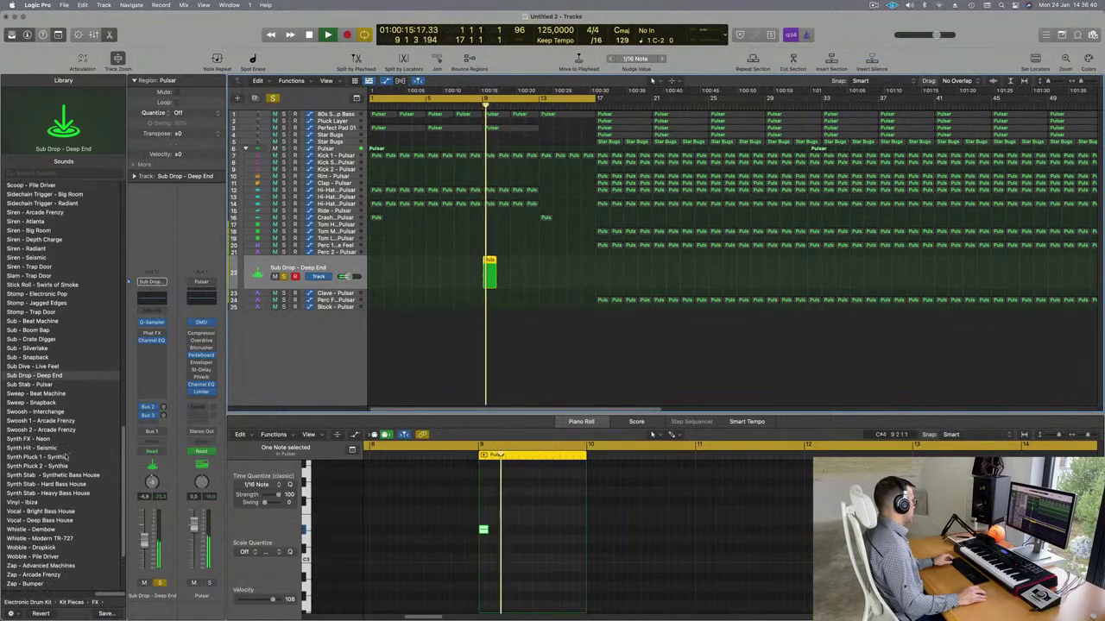
scroll(65, 458, down, 2)
scroll(65, 458, up, 15)
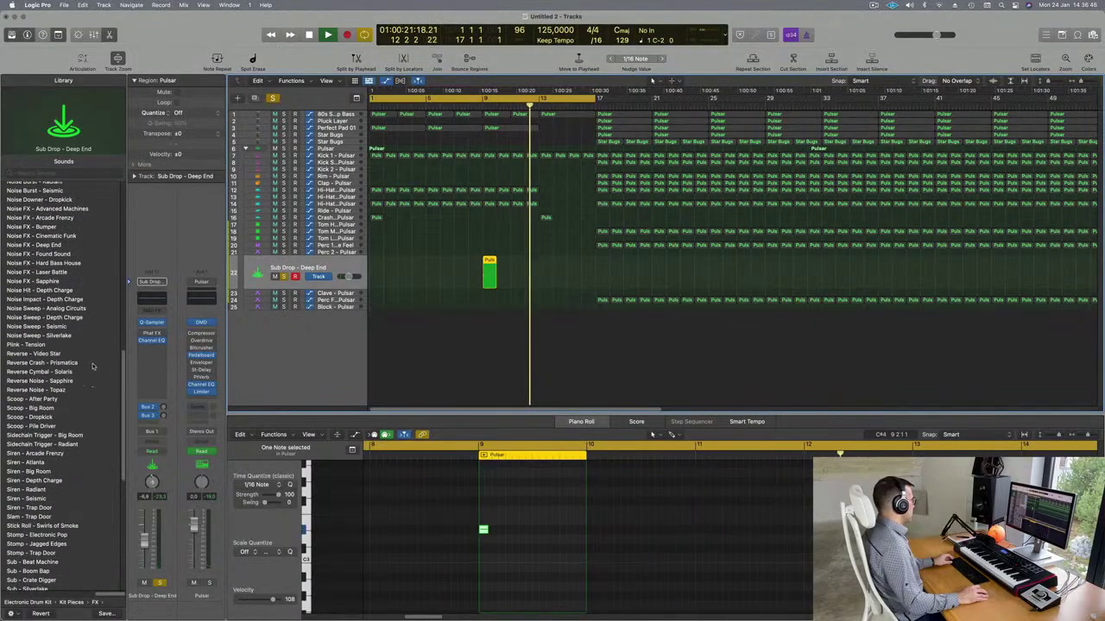
click(46, 373)
click(480, 105)
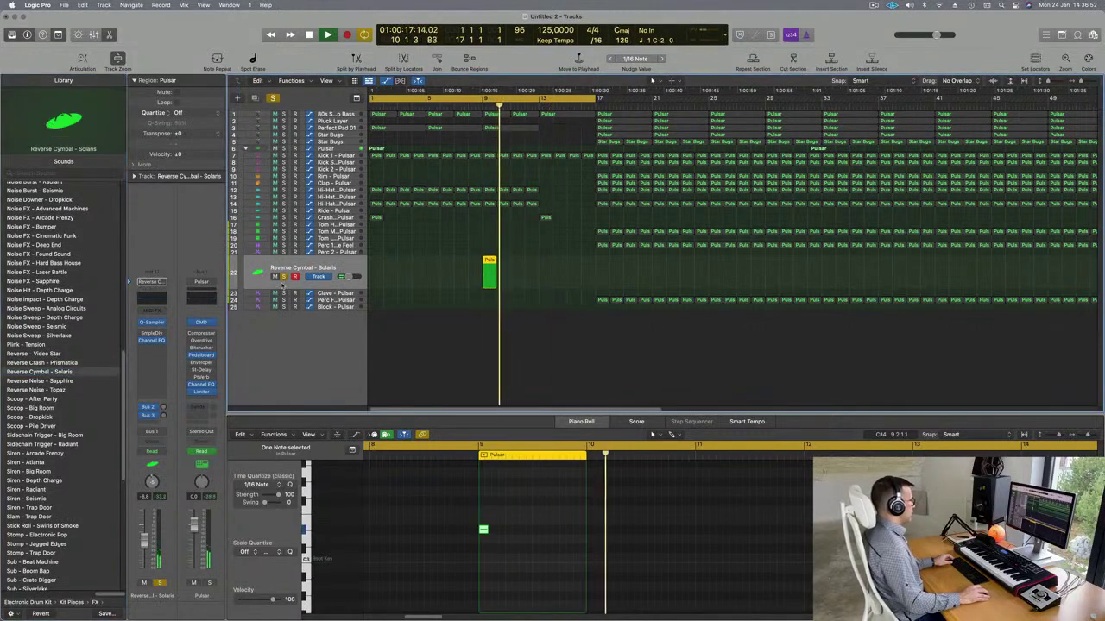
click(470, 105)
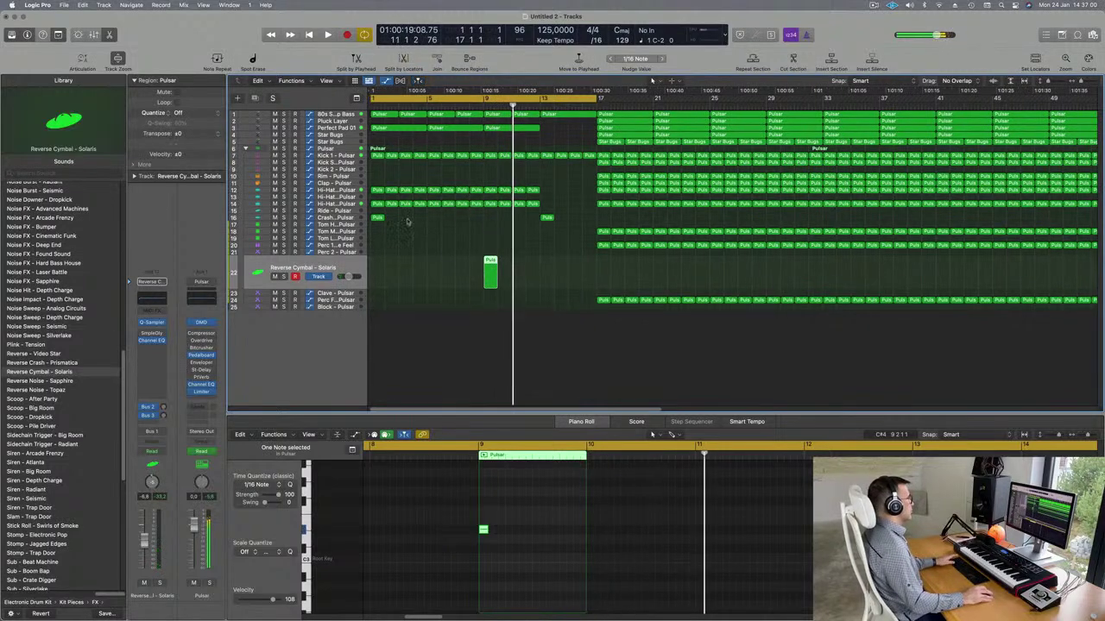
Step: Play the arrangement from the beginning and look over all its regions from the intro to the last bar
key(Return)
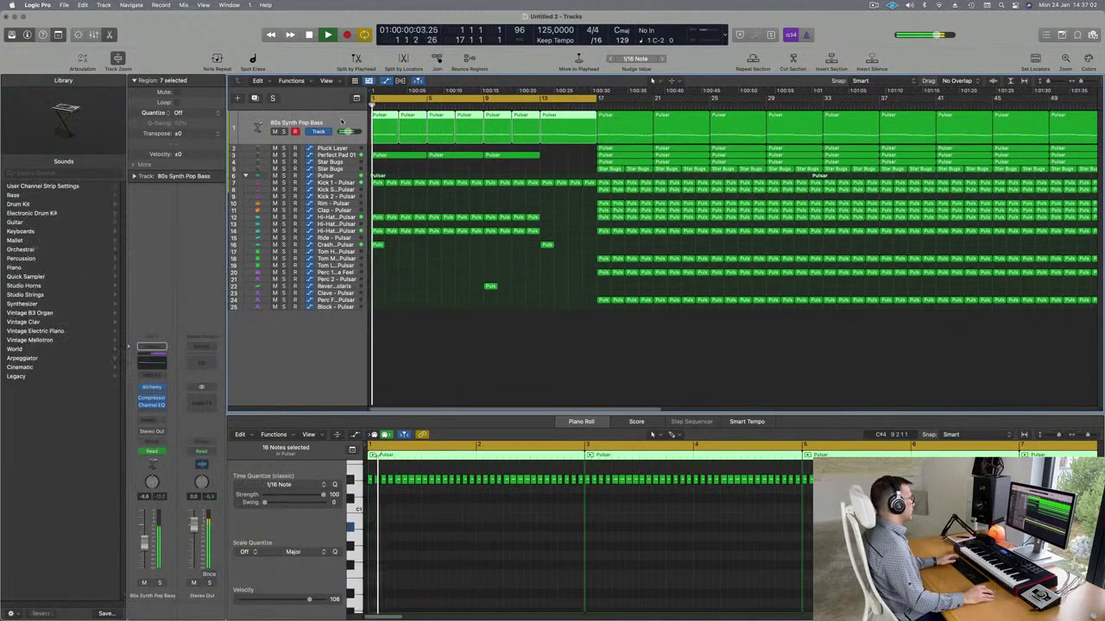
scroll(388, 304, down, 5)
scroll(388, 304, up, 2)
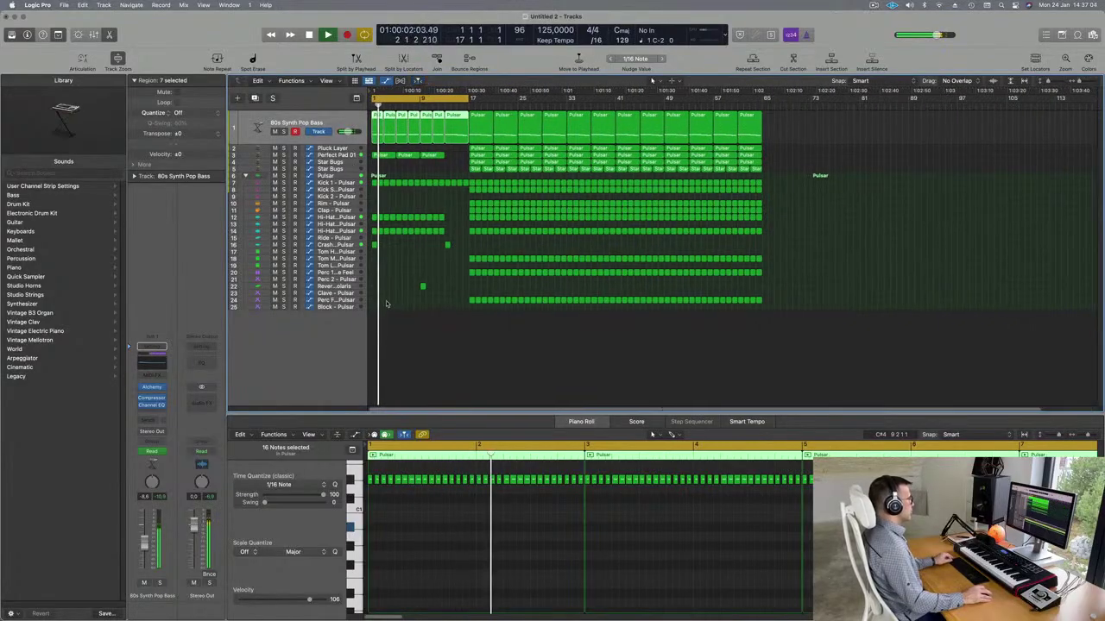
scroll(392, 304, down, 1)
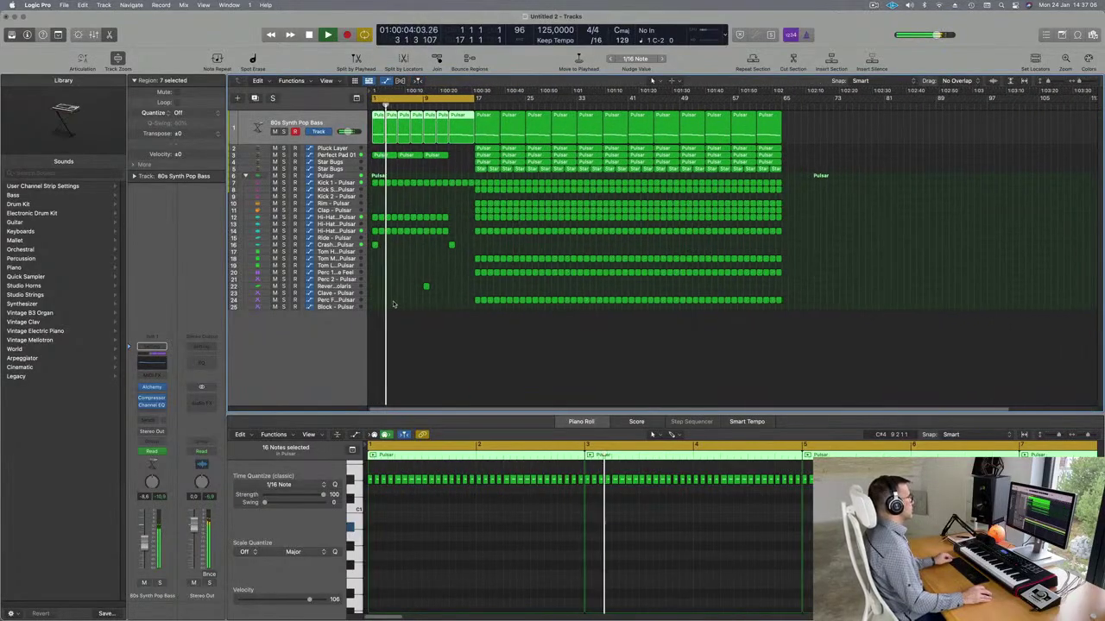
click(874, 6)
click(874, 6)
scroll(518, 278, up, 2)
scroll(518, 278, right, 1)
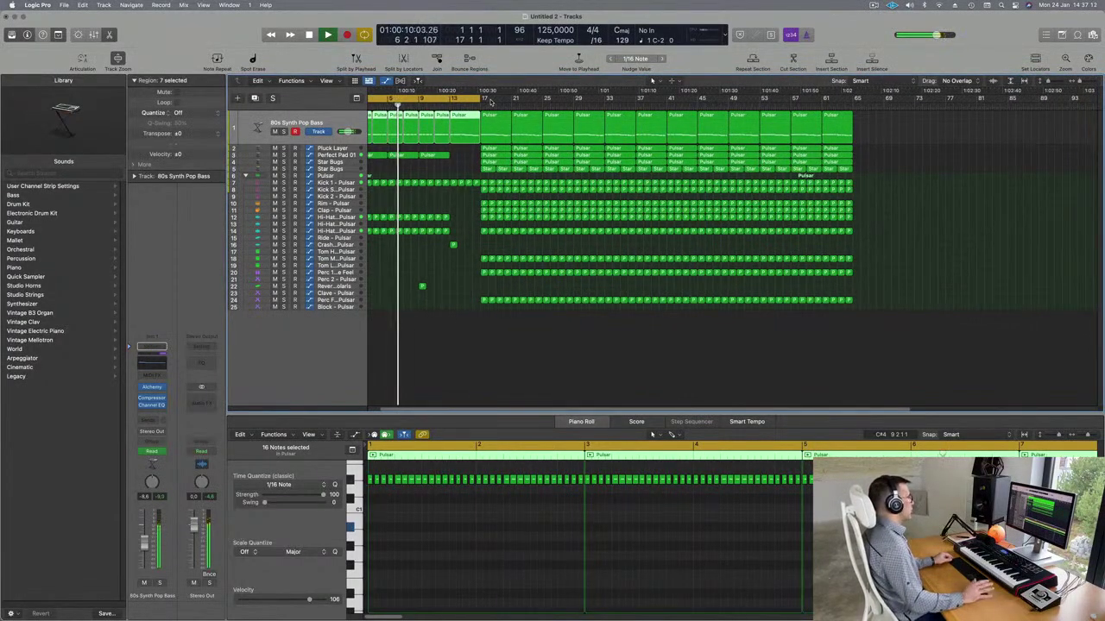
Step: Shorten the project by moving its end marker to bar 68
scroll(836, 175, down, 3)
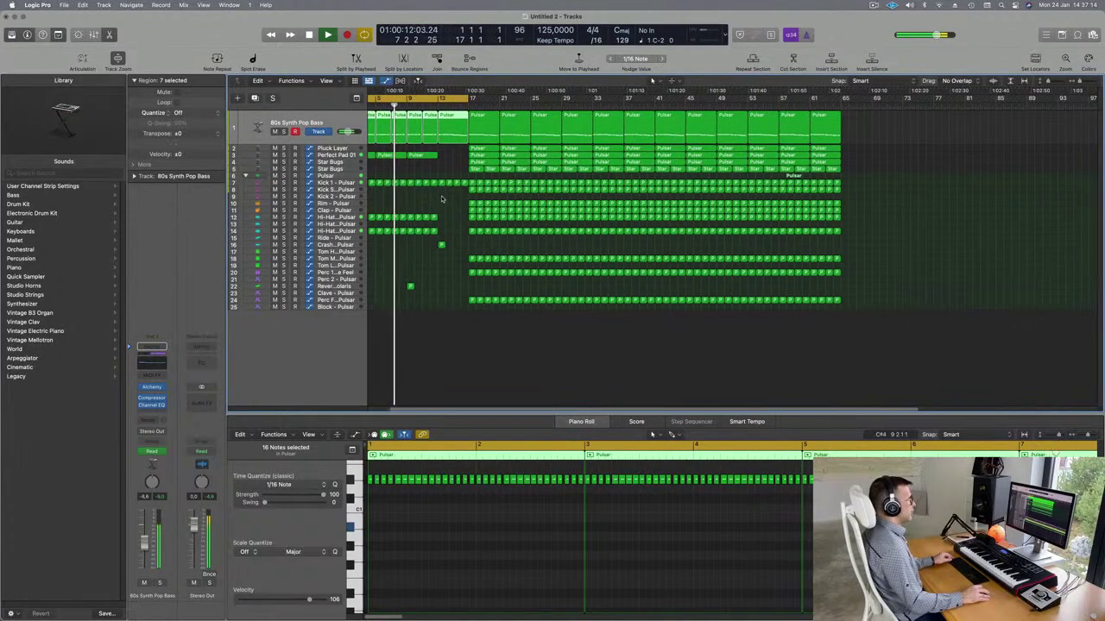
scroll(835, 175, down, 1)
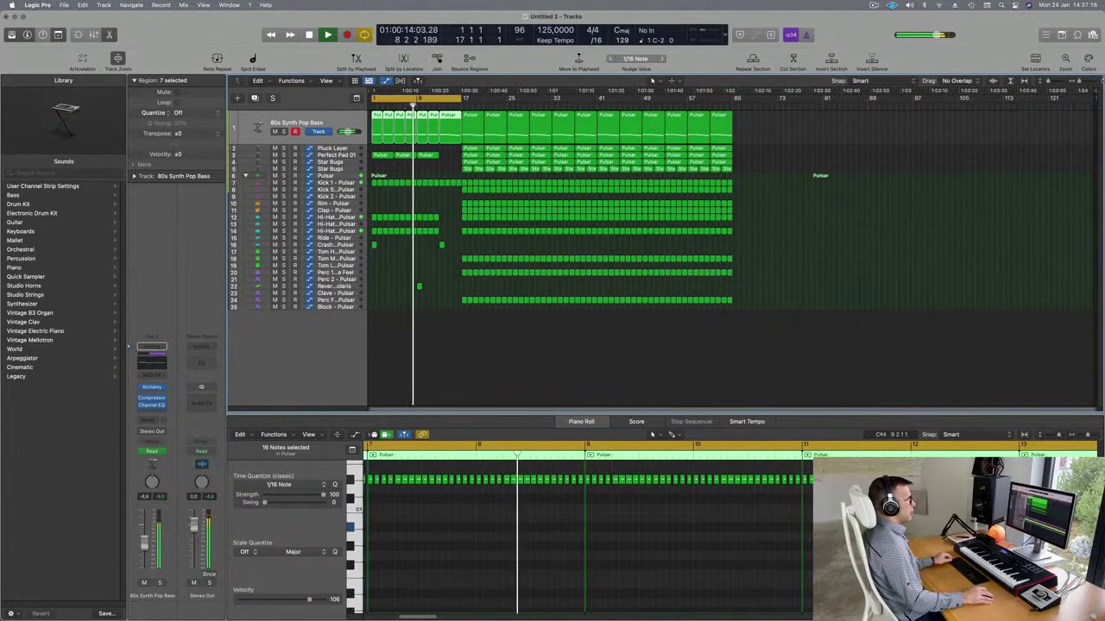
drag(1095, 91, 754, 120)
scroll(479, 285, up, 5)
scroll(493, 280, down, 1)
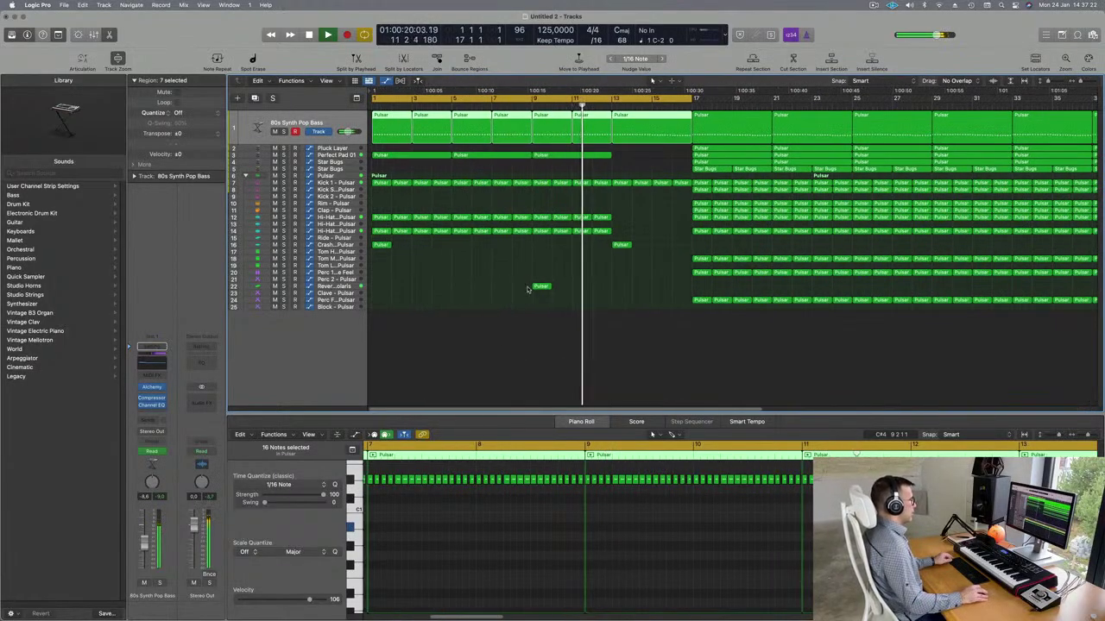
Step: Set the cycle range to bars 17 to 33
scroll(509, 287, down, 1)
scroll(518, 269, down, 1)
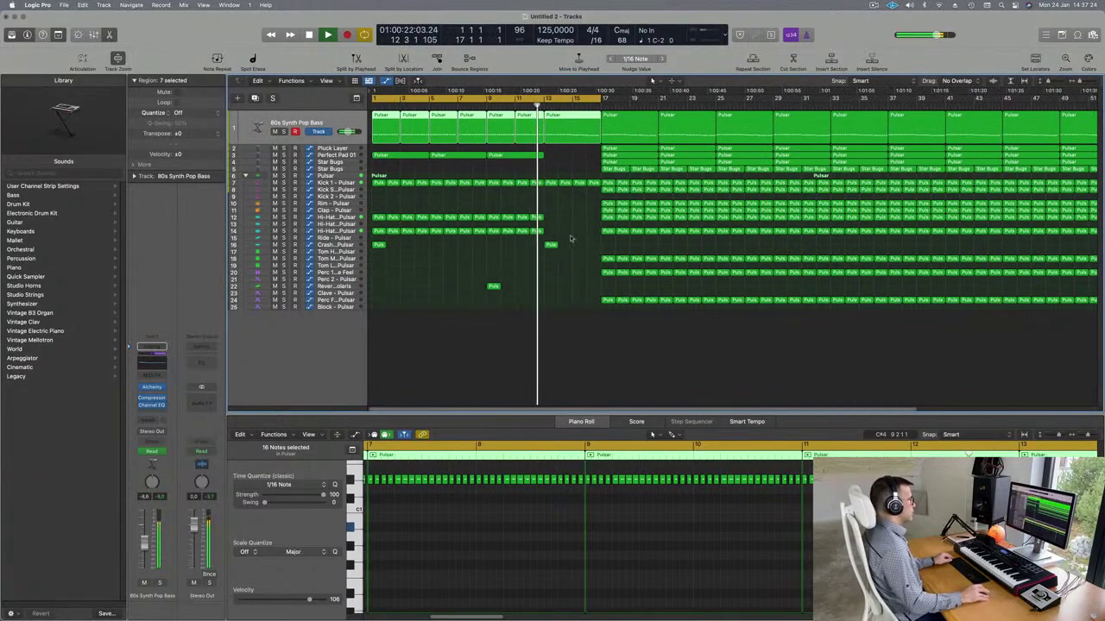
drag(600, 98, 801, 103)
scroll(499, 262, down, 1)
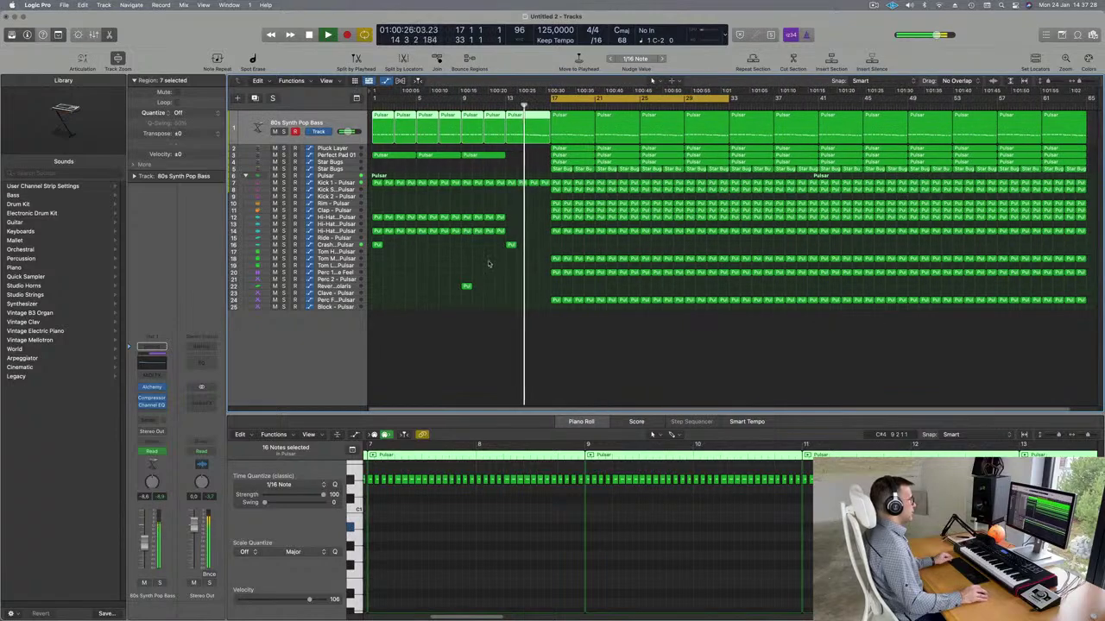
Step: Copy the crash region from bar 13 to bar 17 and play the transition into bar 17
scroll(458, 277, down, 1)
scroll(458, 277, up, 1)
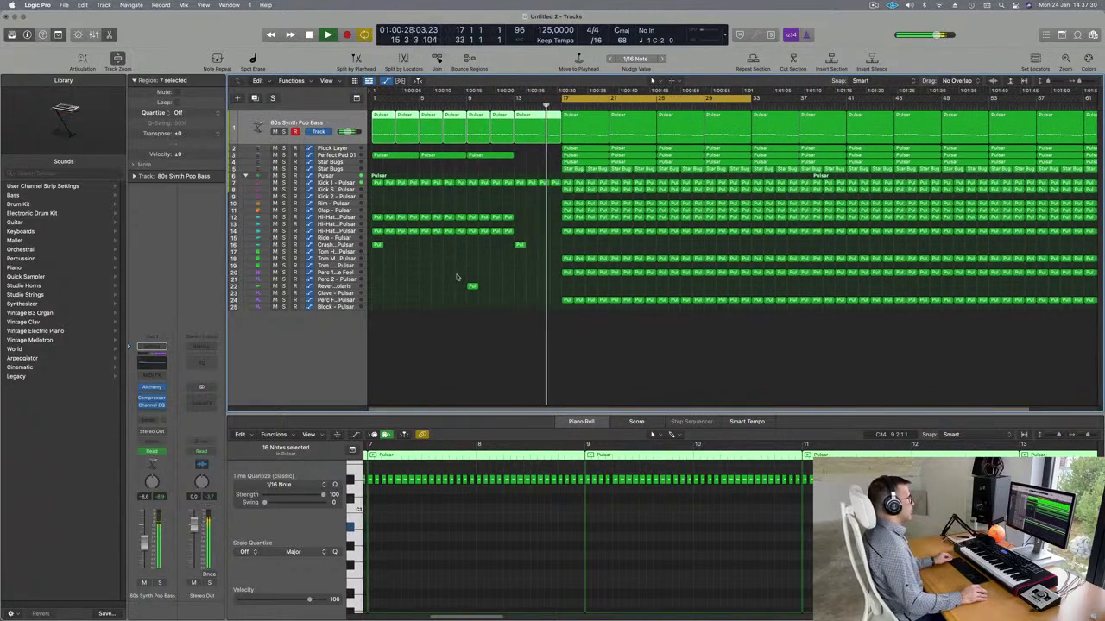
scroll(458, 277, up, 1)
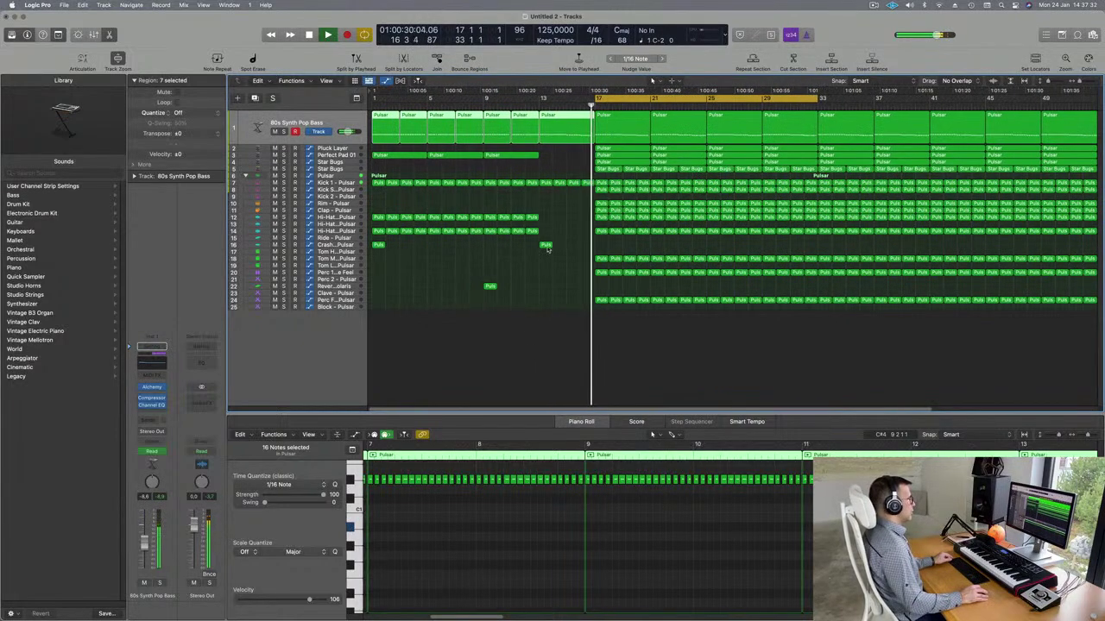
drag(546, 248, 603, 248)
click(582, 105)
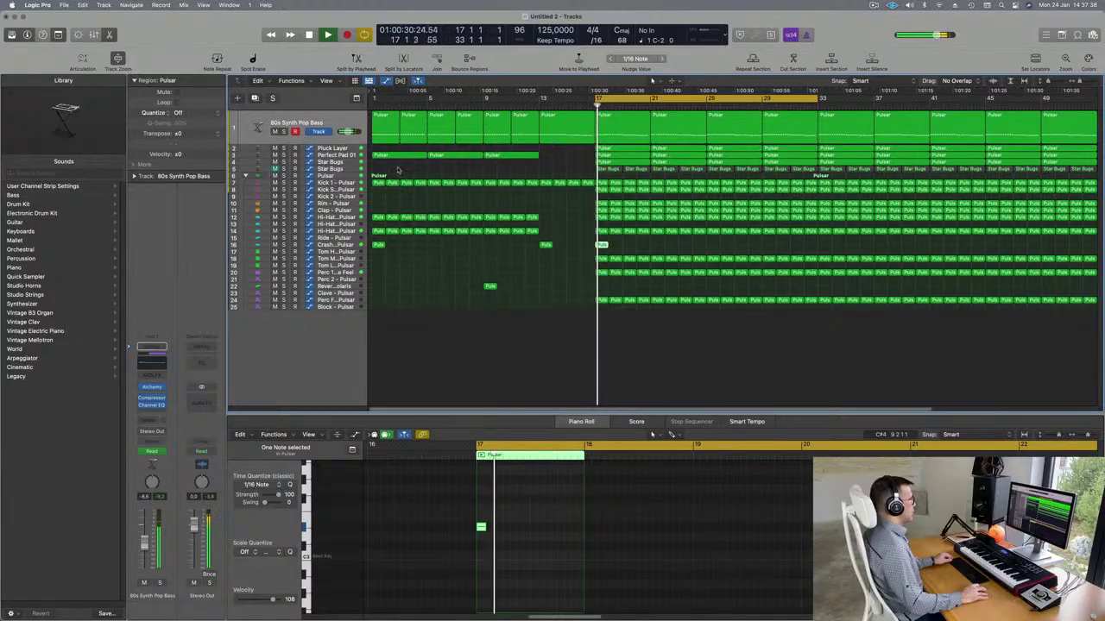
Step: Mute the Pluck Layer track and check the Perfect Pad 01 and upper Star Bugs tracks during playback from bar 17
click(344, 166)
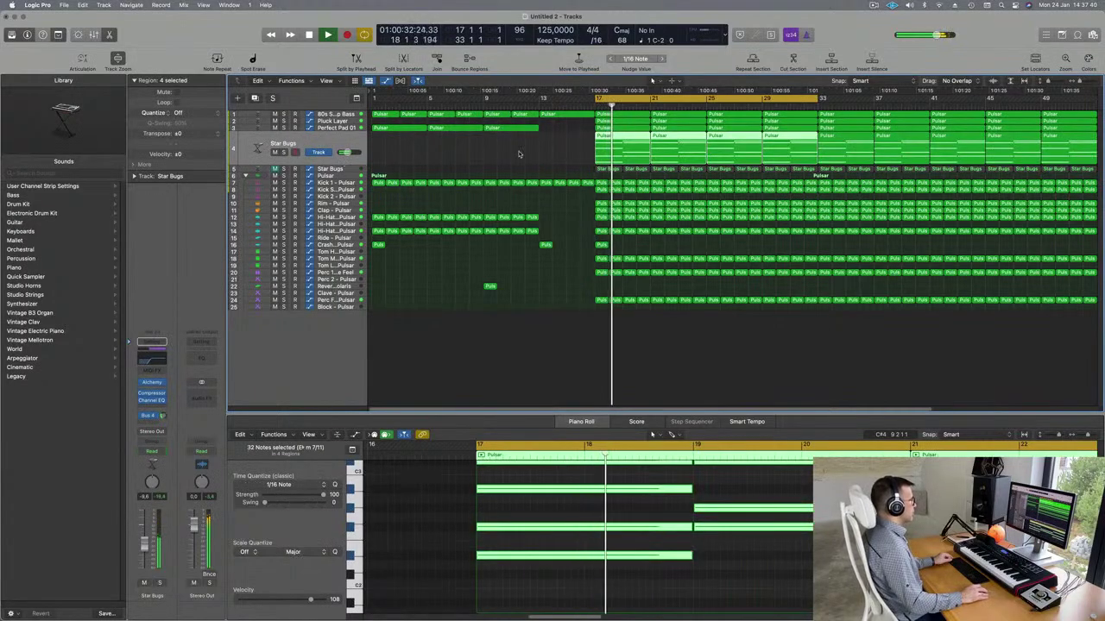
click(278, 122)
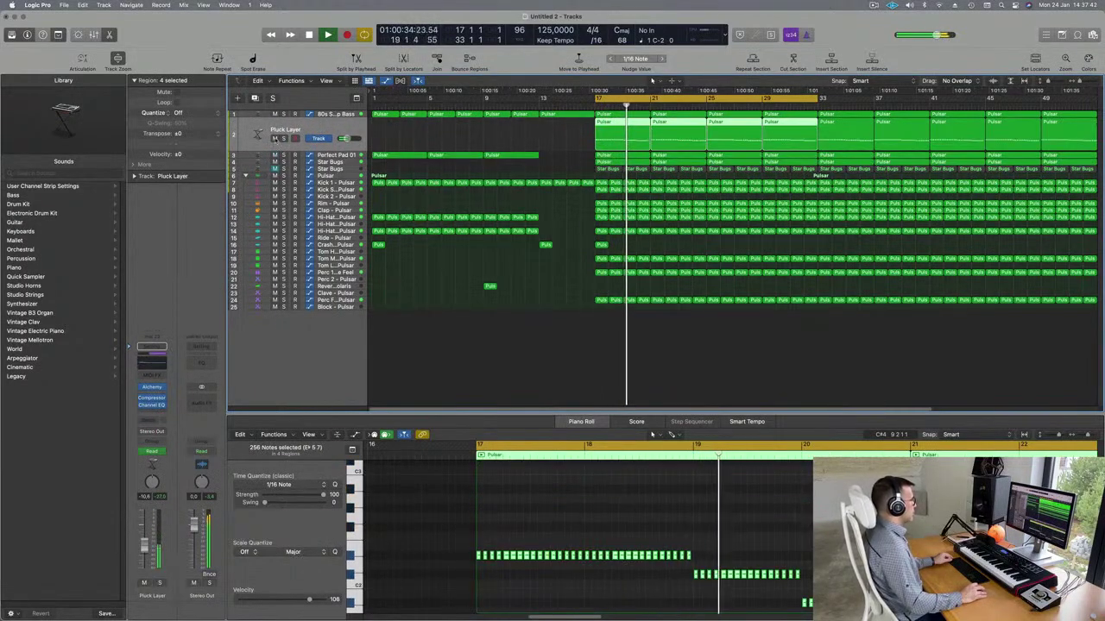
click(275, 138)
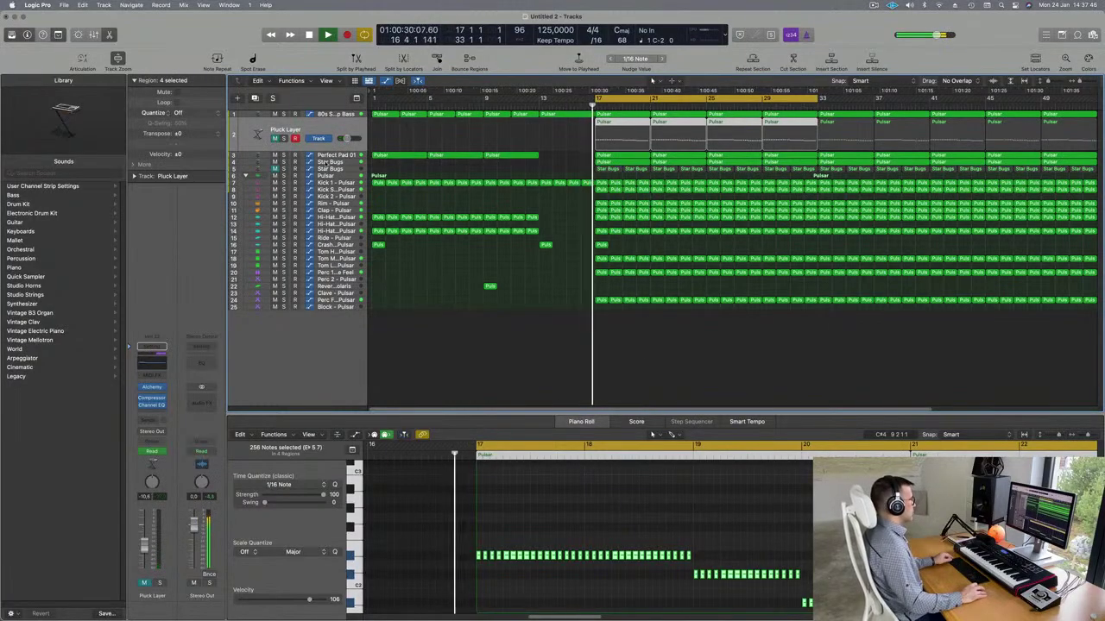
click(342, 160)
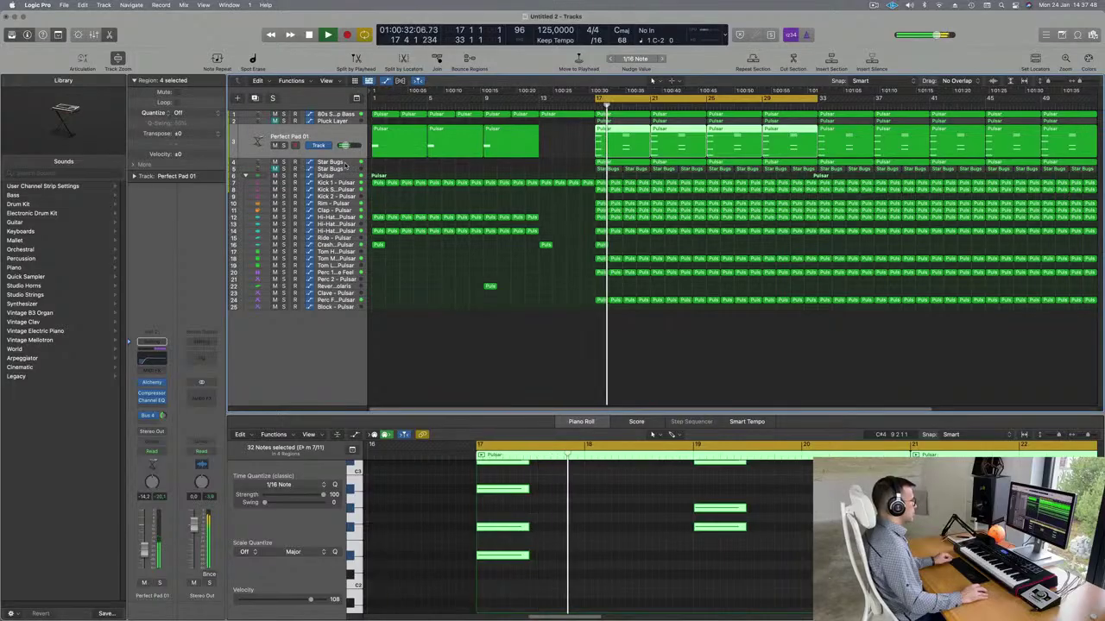
click(344, 162)
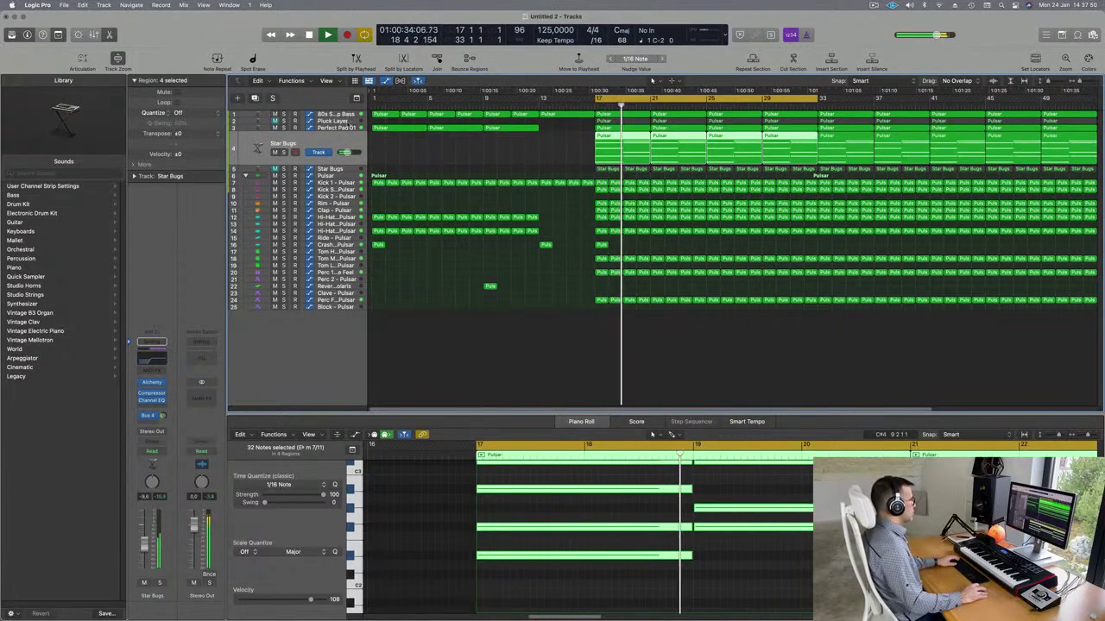
Step: Add Cutoff automation points on the 80s Synth Pop Bass track, dipping at bar 21 and rising to about 25 % at bar 25
click(337, 115)
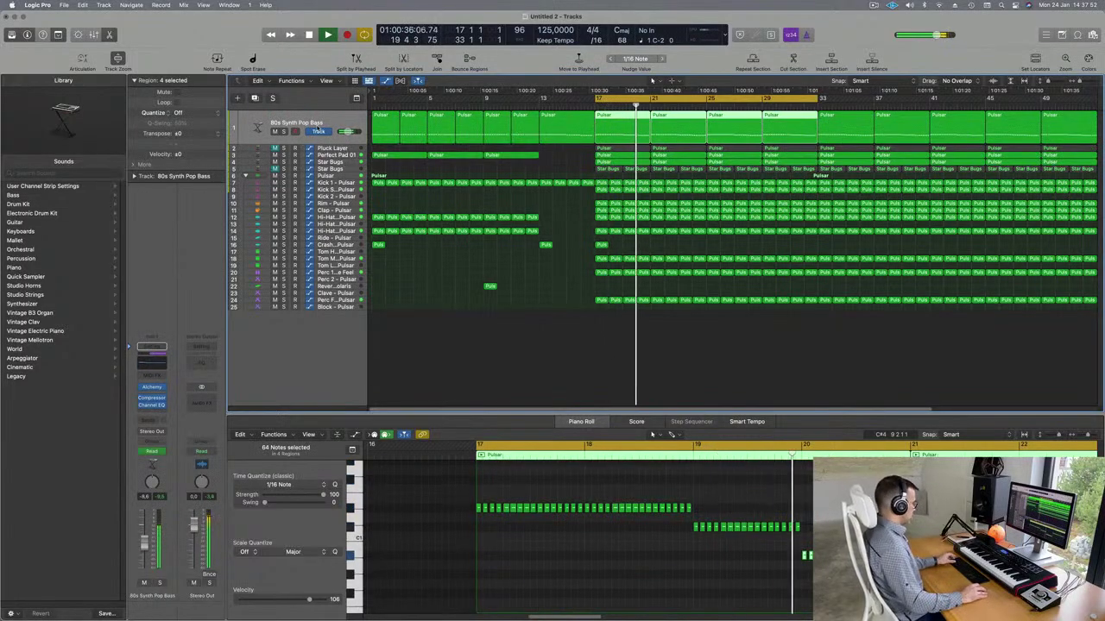
key(a)
key(a)
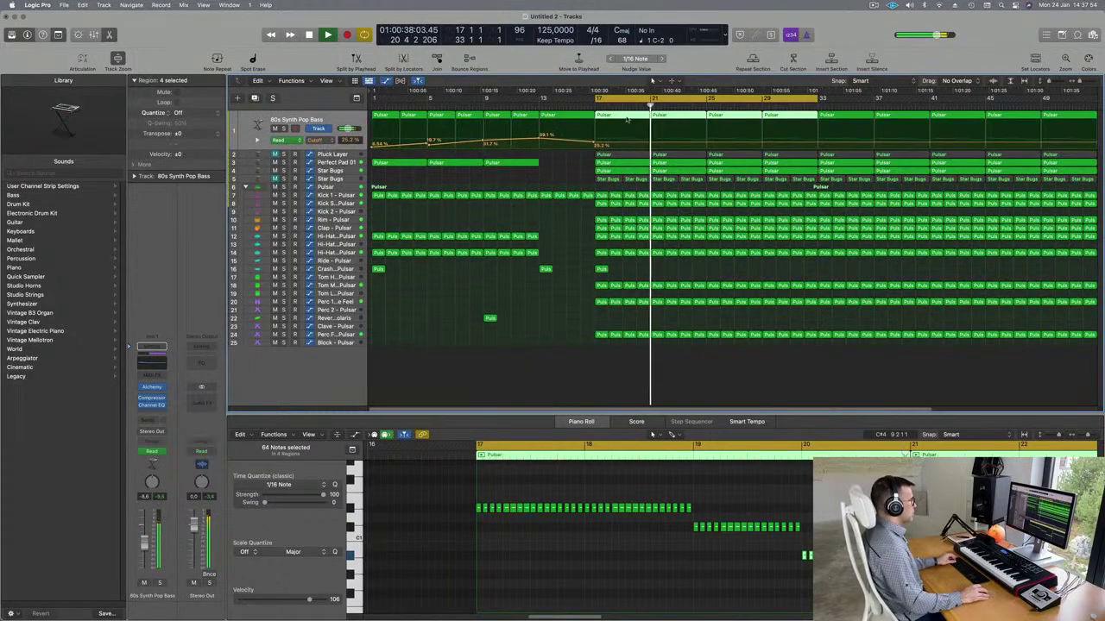
click(593, 107)
click(651, 144)
drag(651, 144, 708, 139)
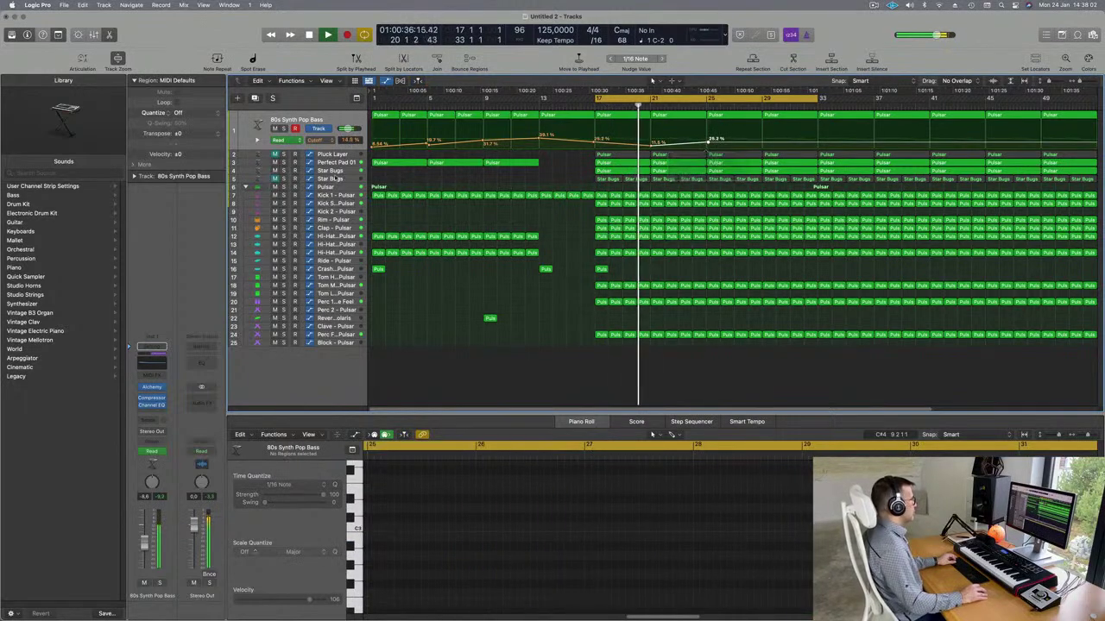
Step: Switch the upper Star Bugs track to Touch automation and record a small Cutoff knob movement in Alchemy during playback
click(328, 170)
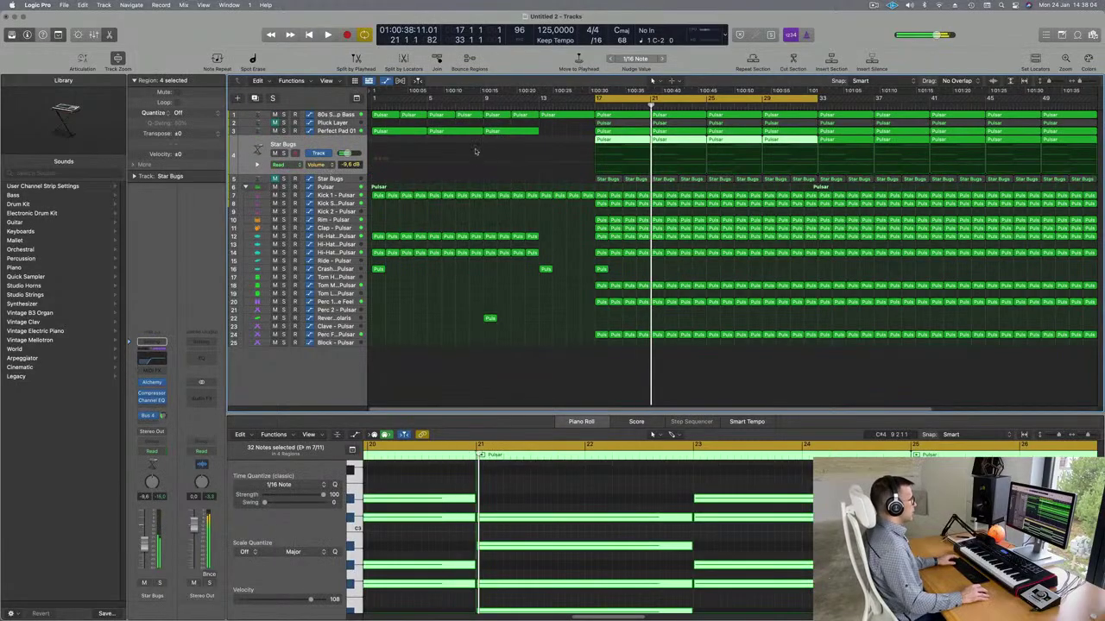
key(space)
click(150, 449)
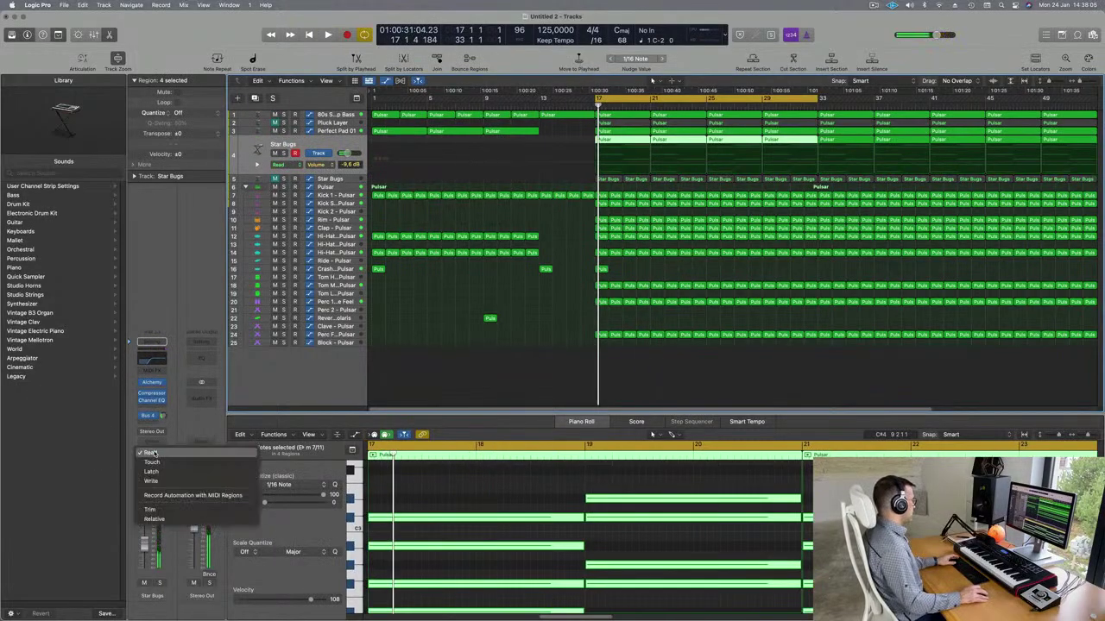
click(156, 463)
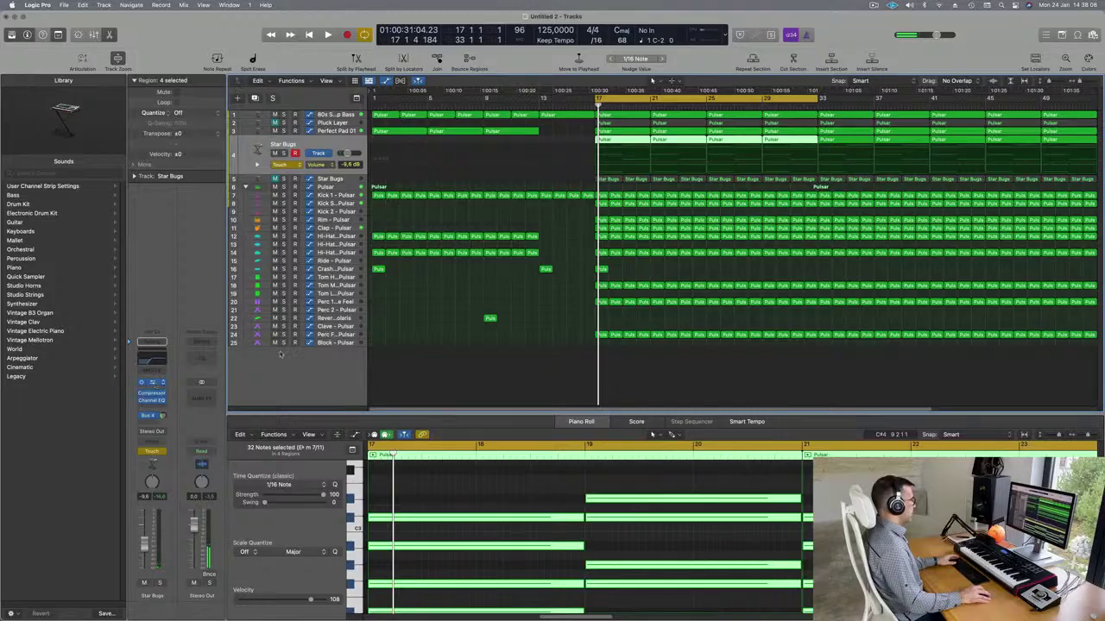
key(space)
drag(546, 523, 547, 516)
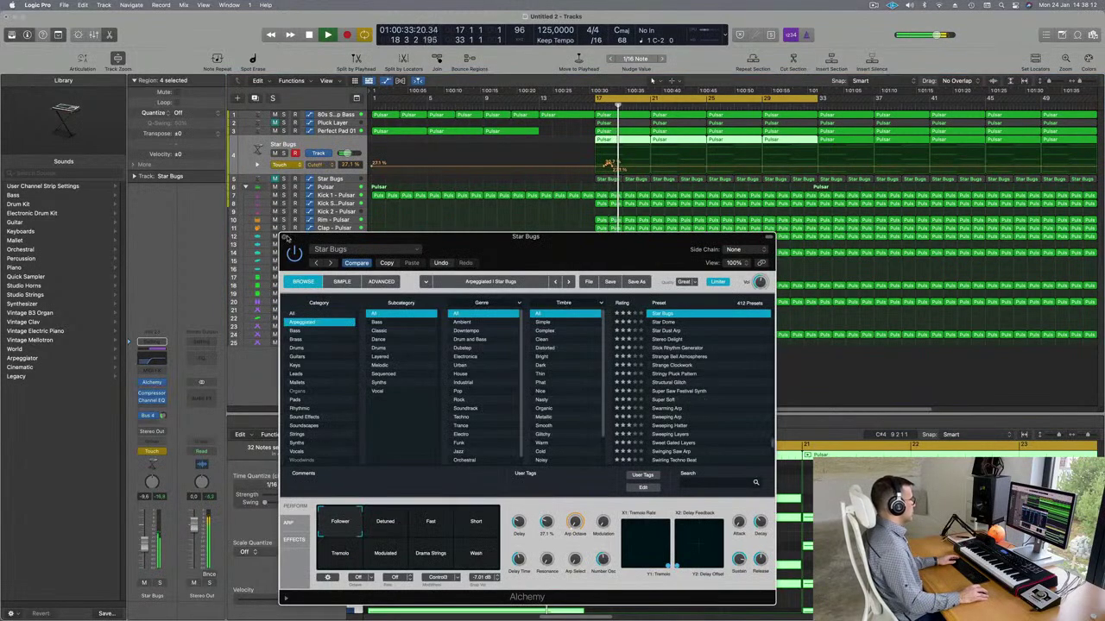
click(286, 236)
Step: Reshape the Star Bugs Cutoff automation to rise from 27.1 % at bar 17 to about 47 % at bar 21 and fall to about 43 % at bar 25
click(602, 170)
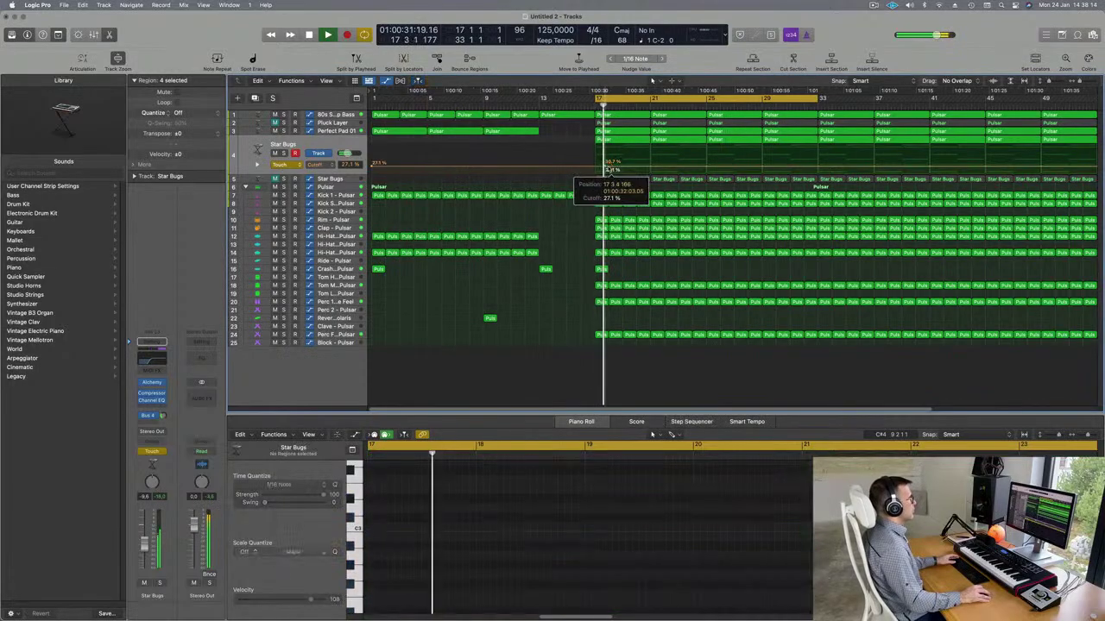
click(651, 167)
drag(652, 168, 652, 158)
click(707, 164)
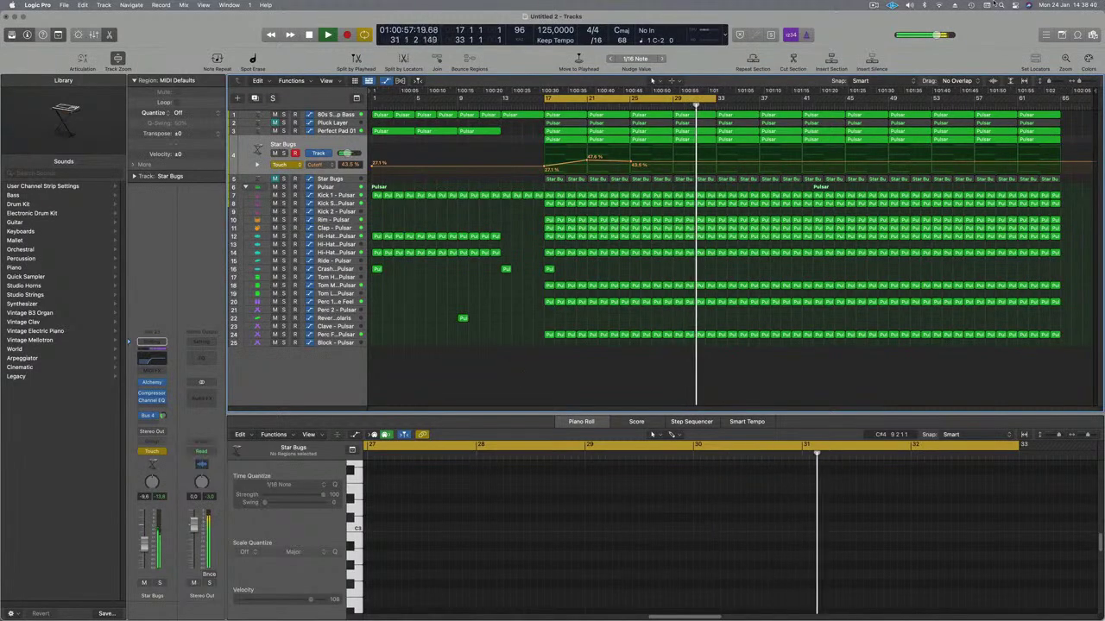
click(875, 6)
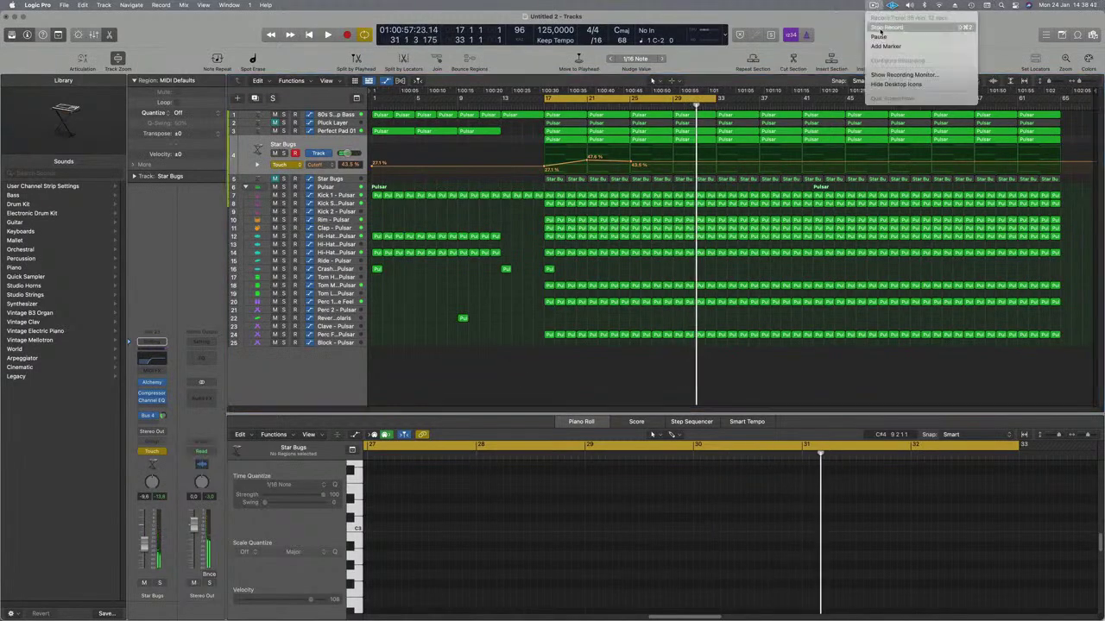
click(879, 28)
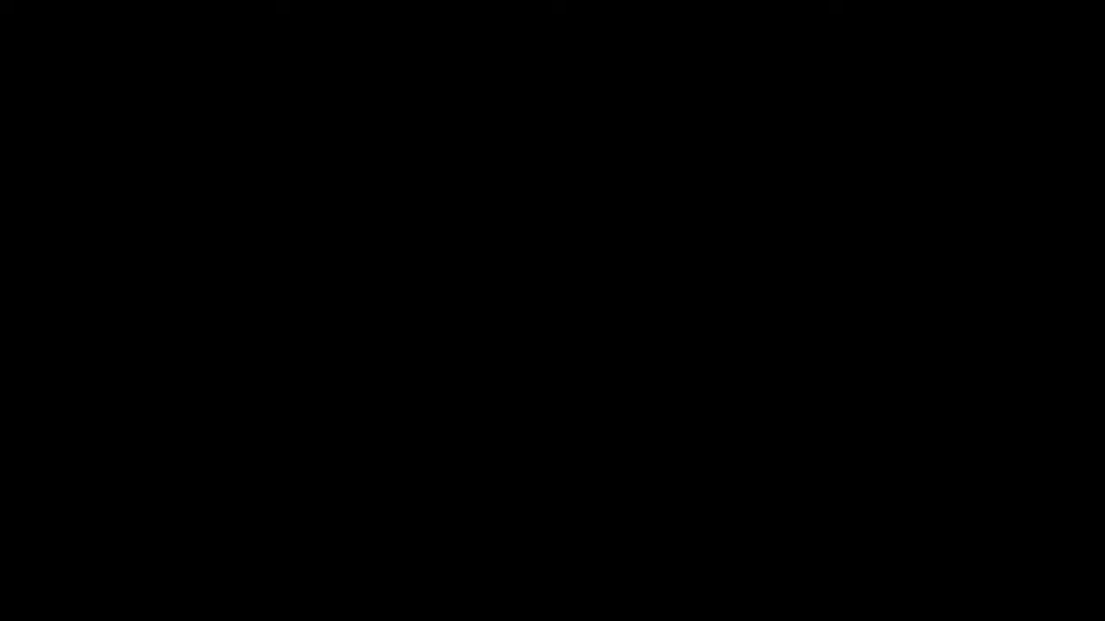